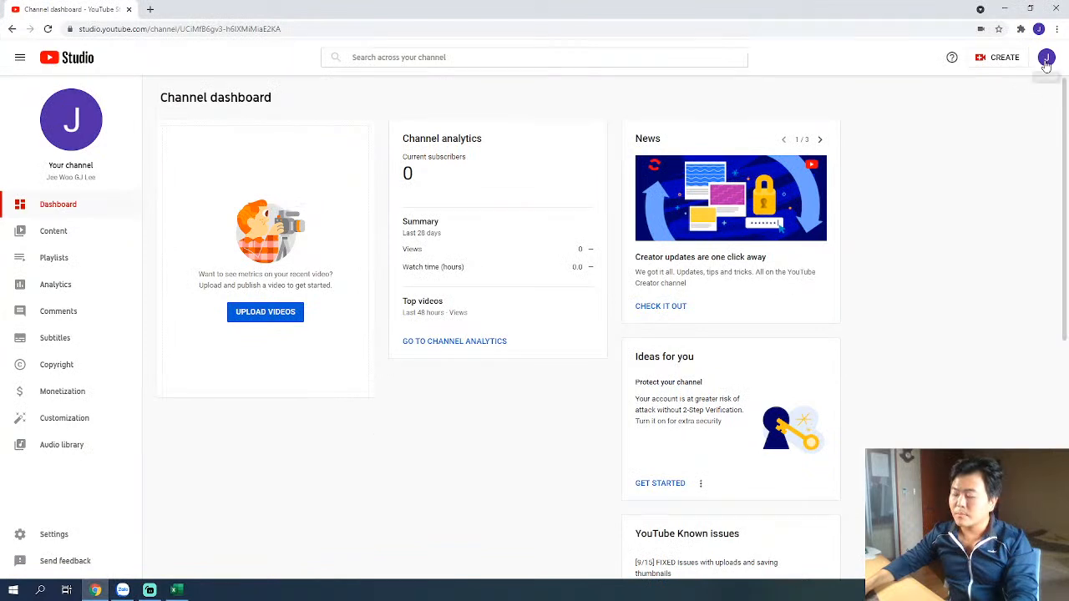
Switch from YouTube Studio to the account's public YouTube channel page.
click(1046, 57)
click(965, 133)
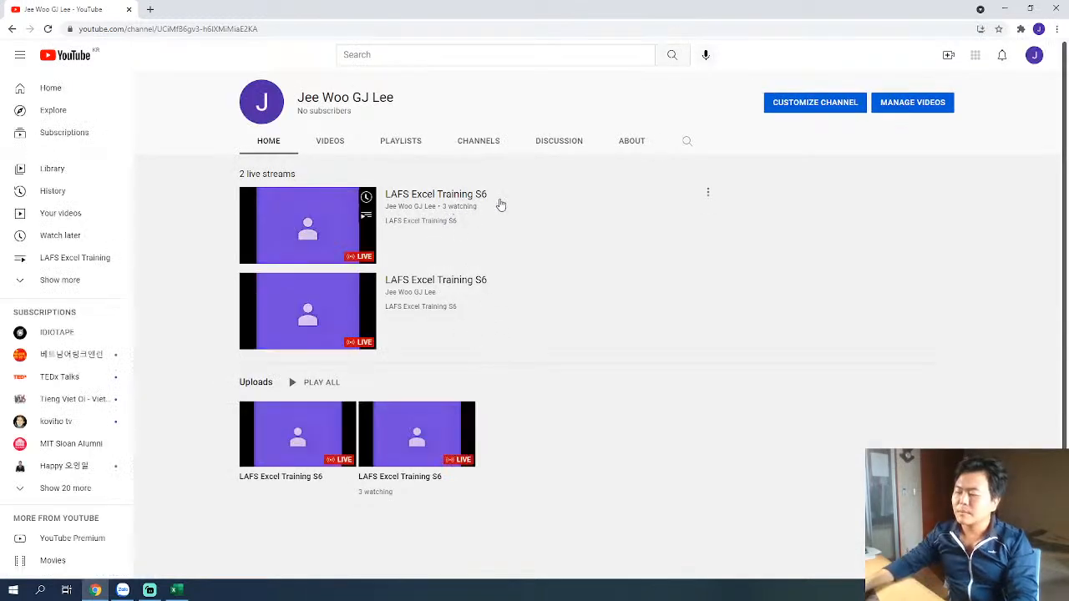
click(708, 194)
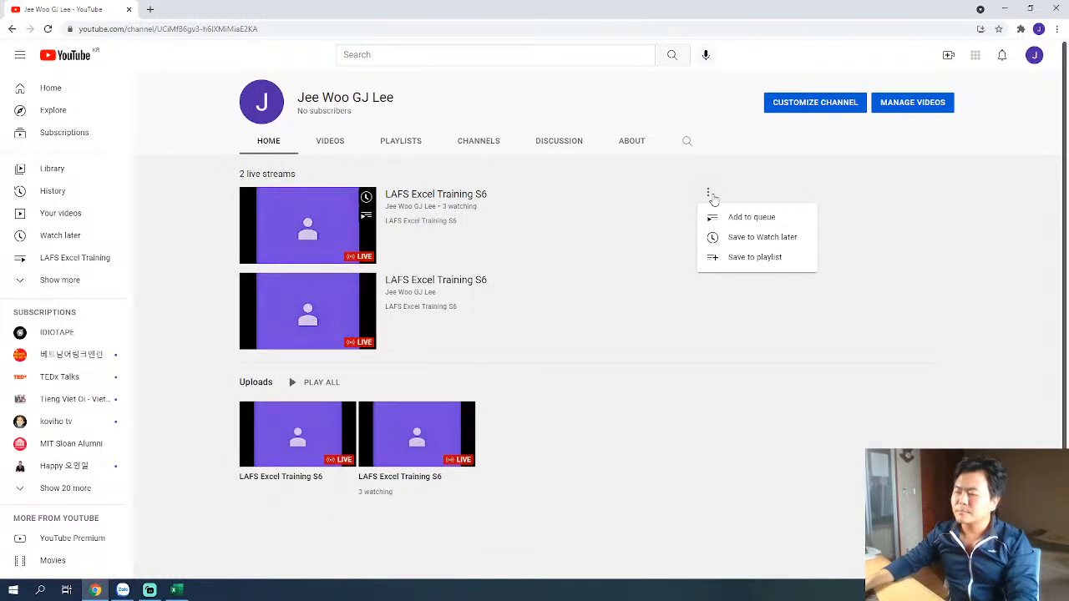
click(461, 202)
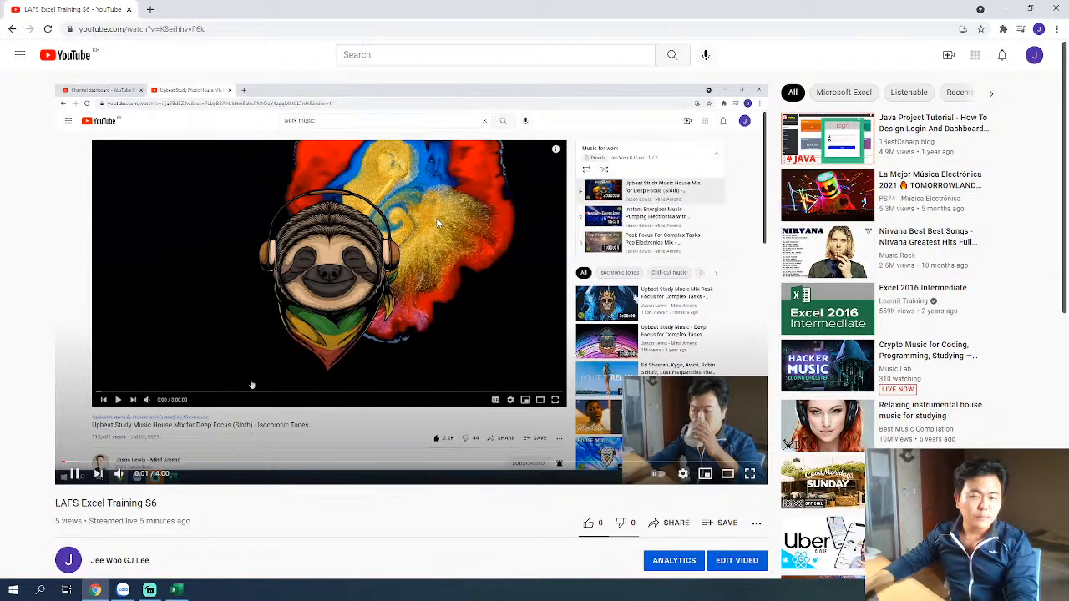
key(alt+Left)
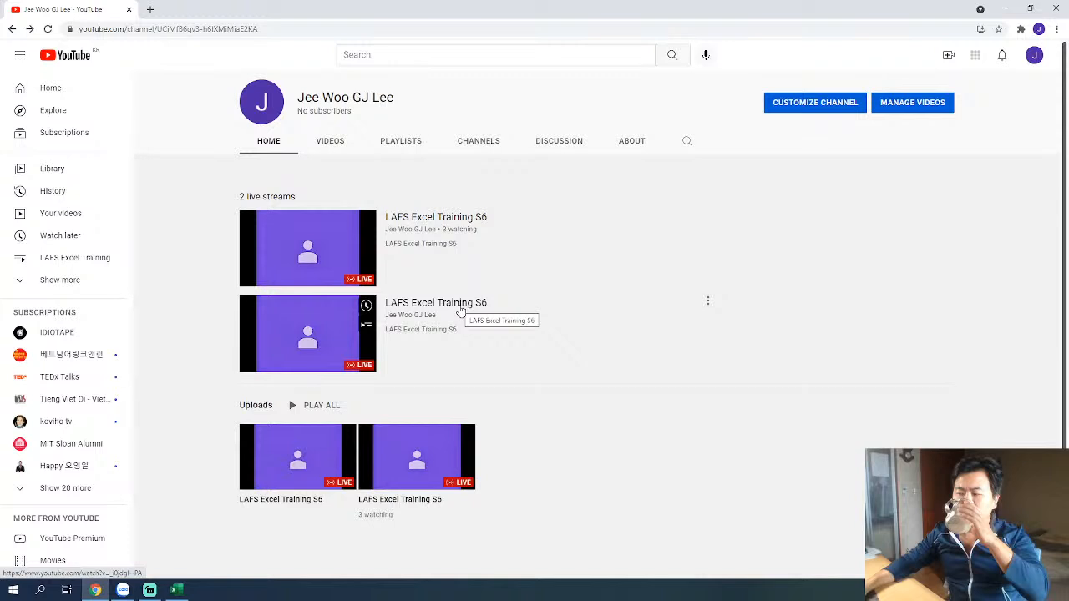
Open the second LAFS Excel Training S6 live stream and its sharing options.
click(461, 311)
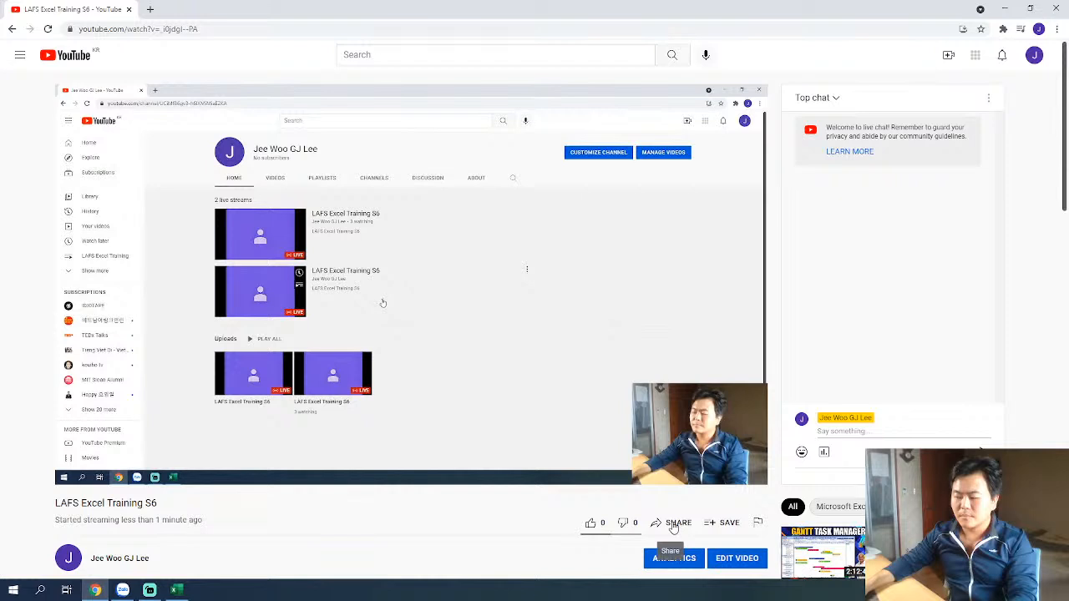
click(673, 524)
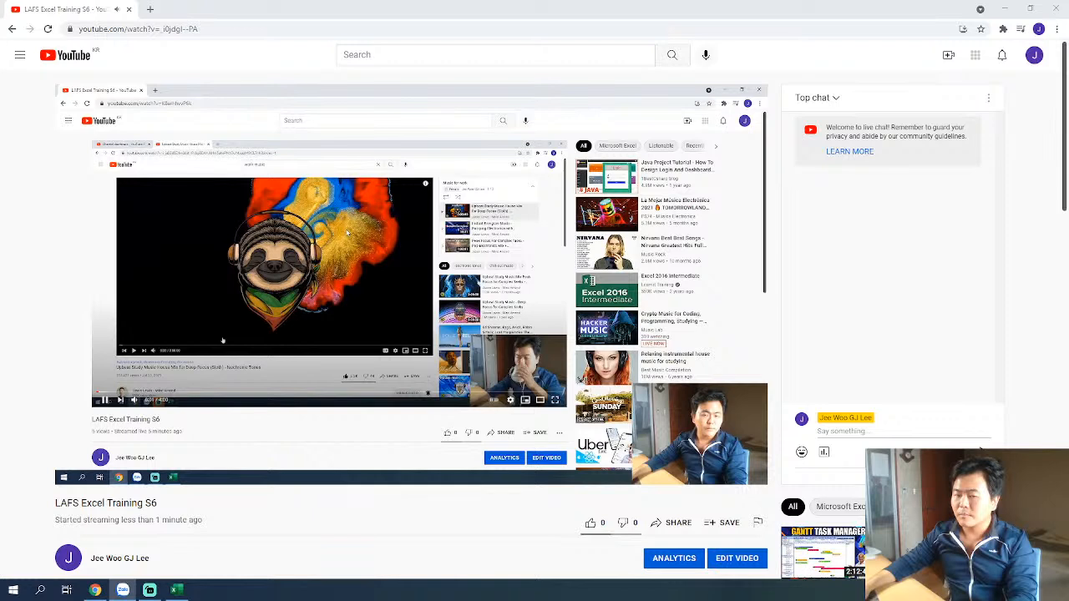
Separate the live chat tab into its own window at the screen edge, and bring the Excel training workbook into view.
click(176, 590)
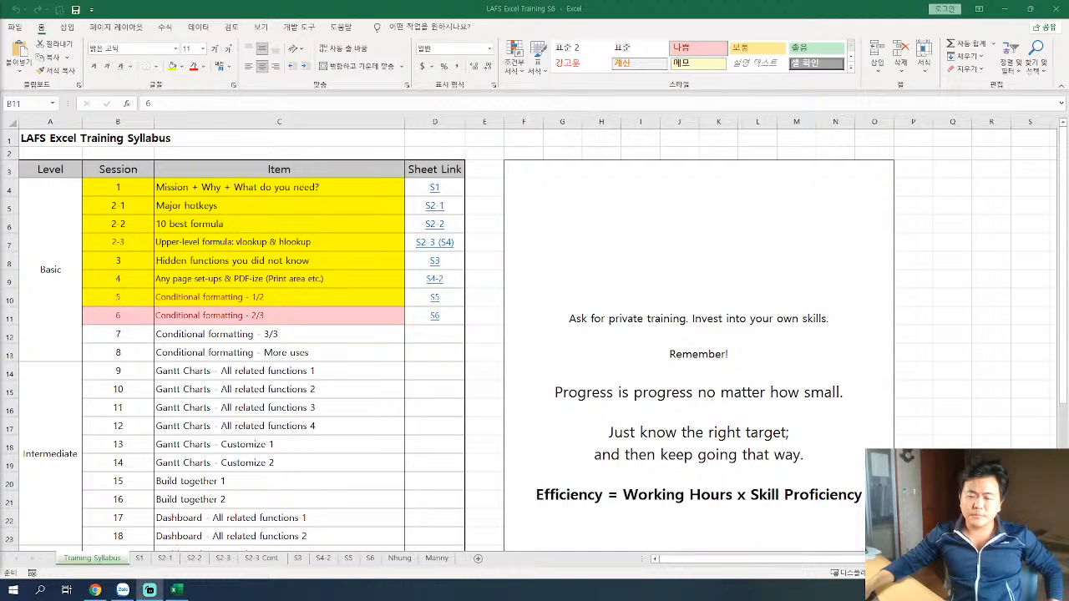
key(alt+Tab)
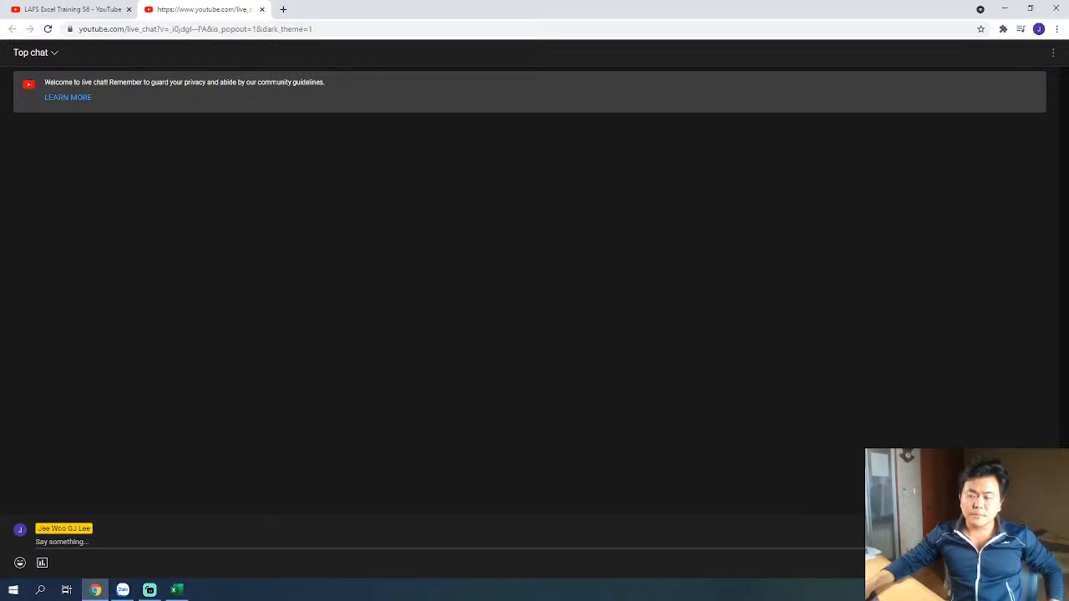
click(81, 553)
drag(198, 11, 0, 194)
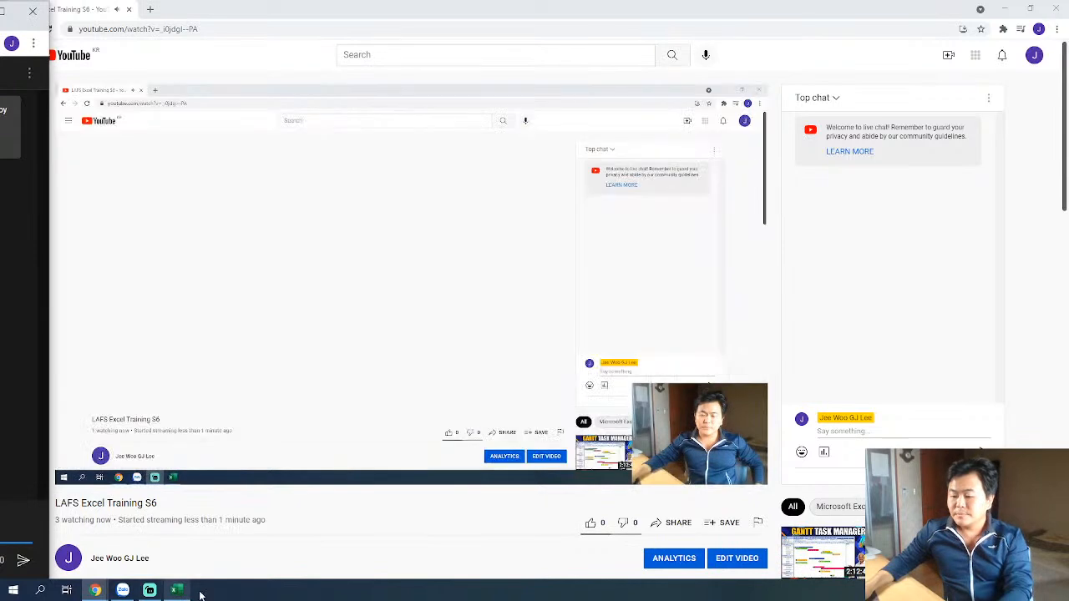
click(1007, 11)
click(1007, 12)
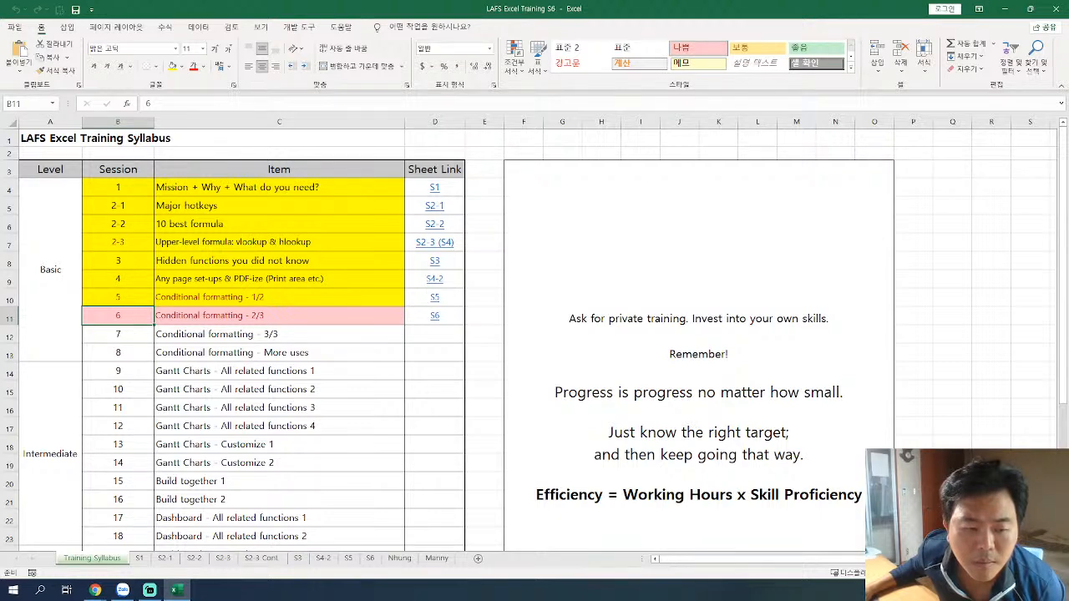
key(alt+Tab)
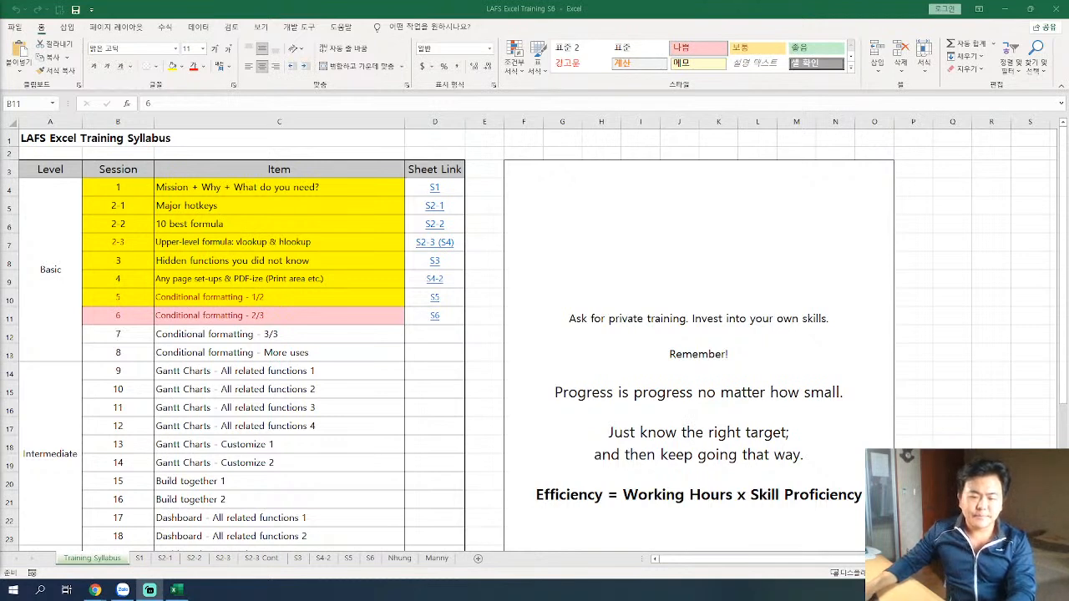
key(alt+Tab)
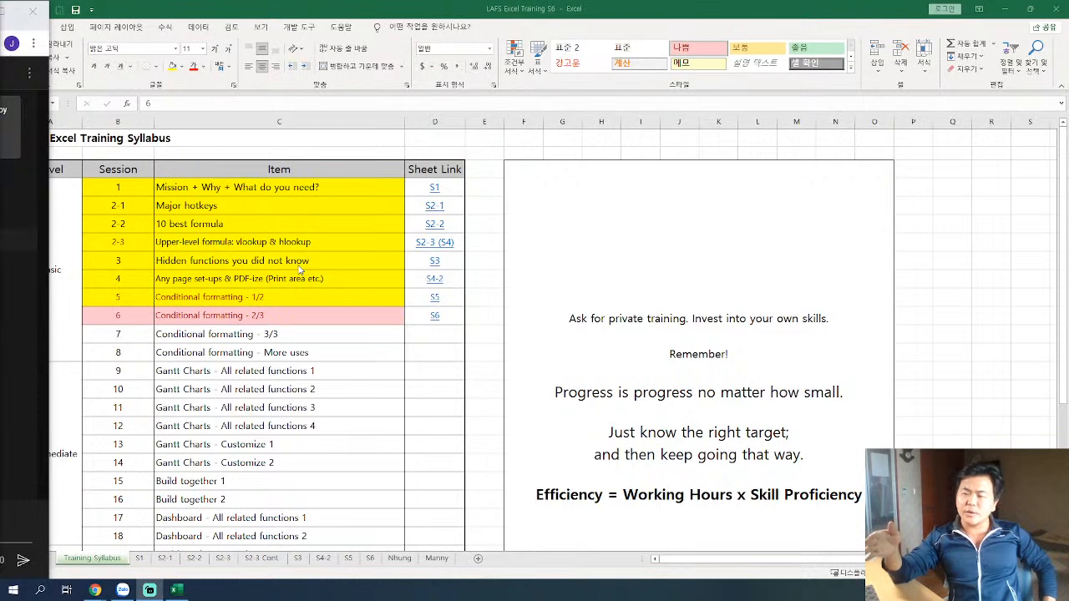
click(775, 10)
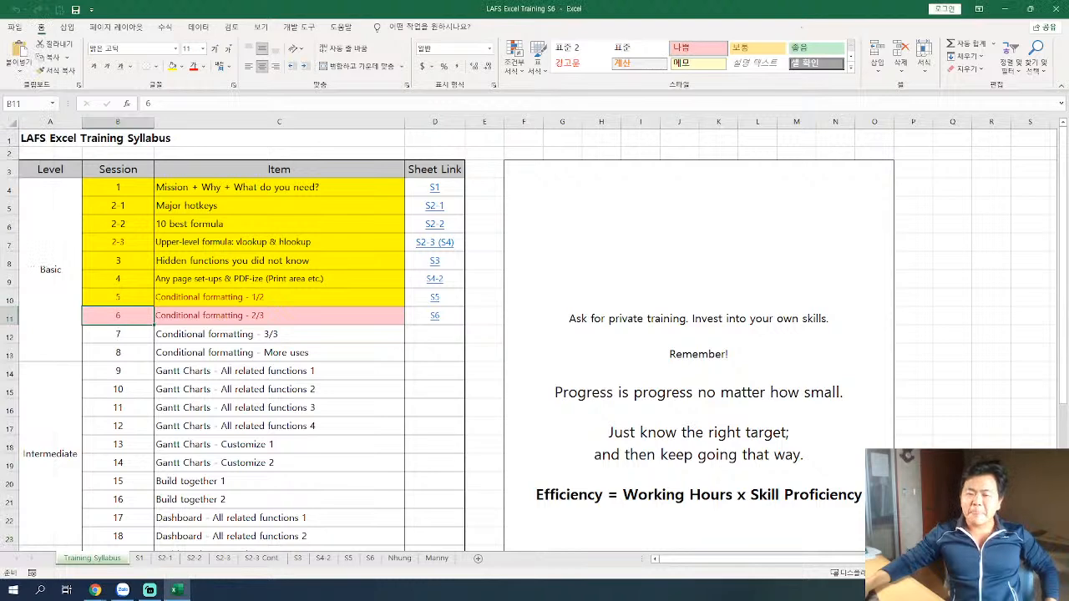
Switch to the YouTube live stream and send the chat message "There are a lot of delays but nvm. lets just move ahead.".
key(super+Down)
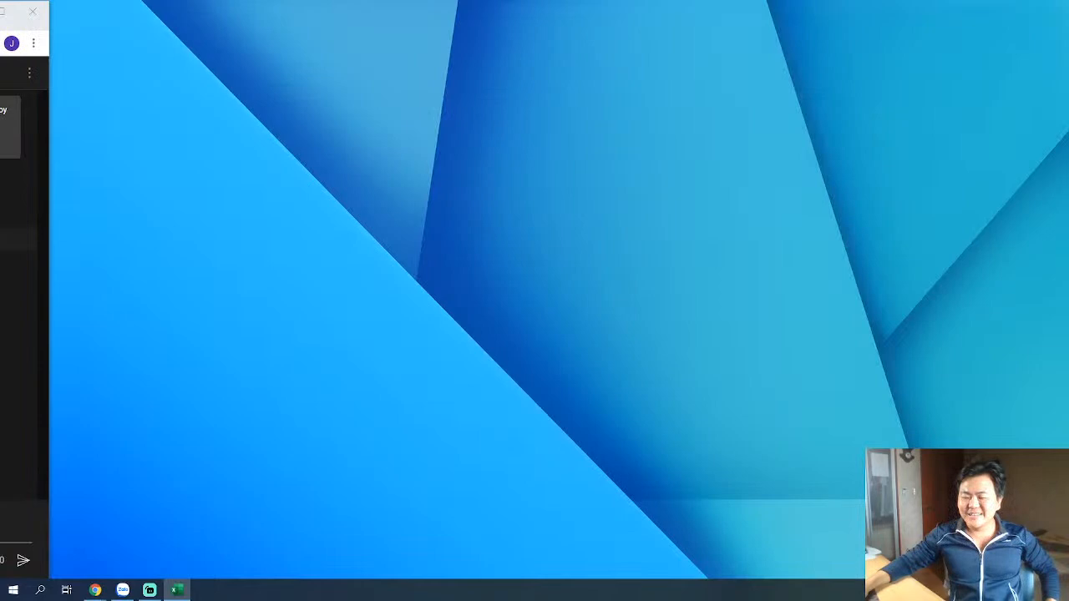
key(alt+Tab)
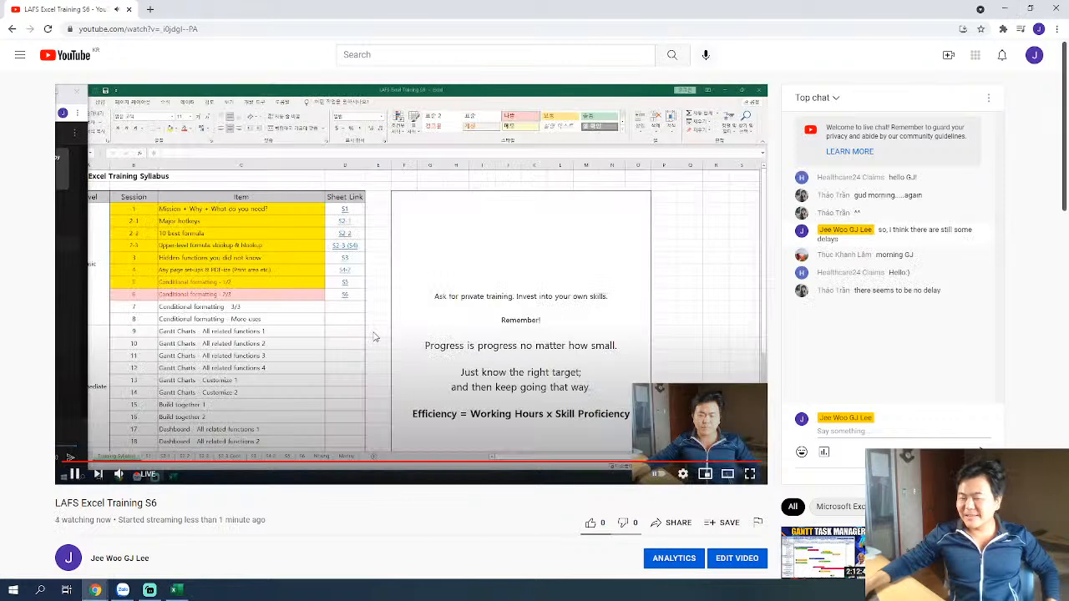
click(839, 428)
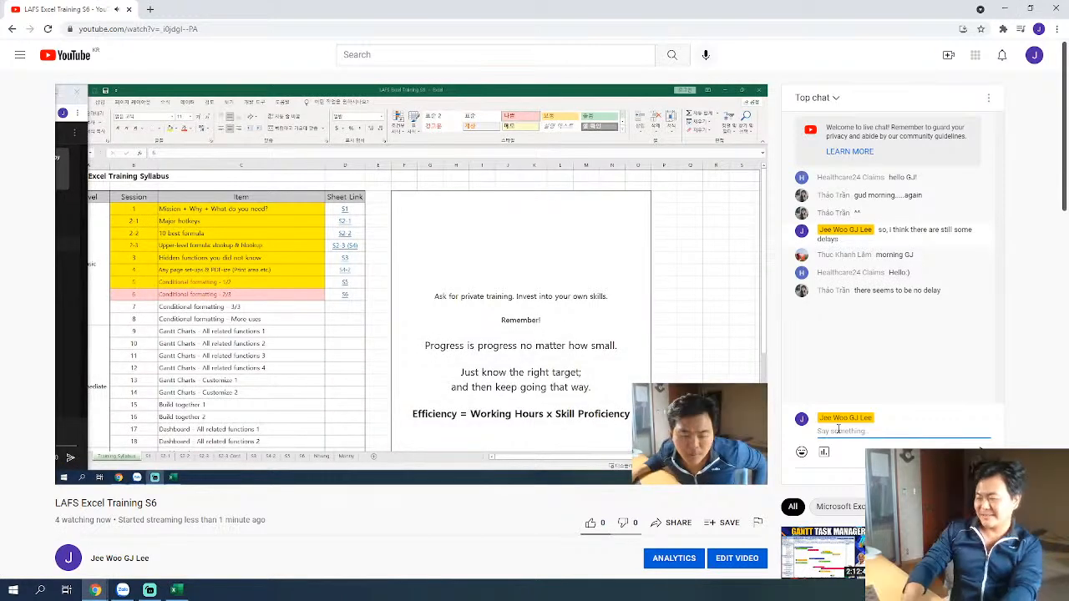
text(There are a)
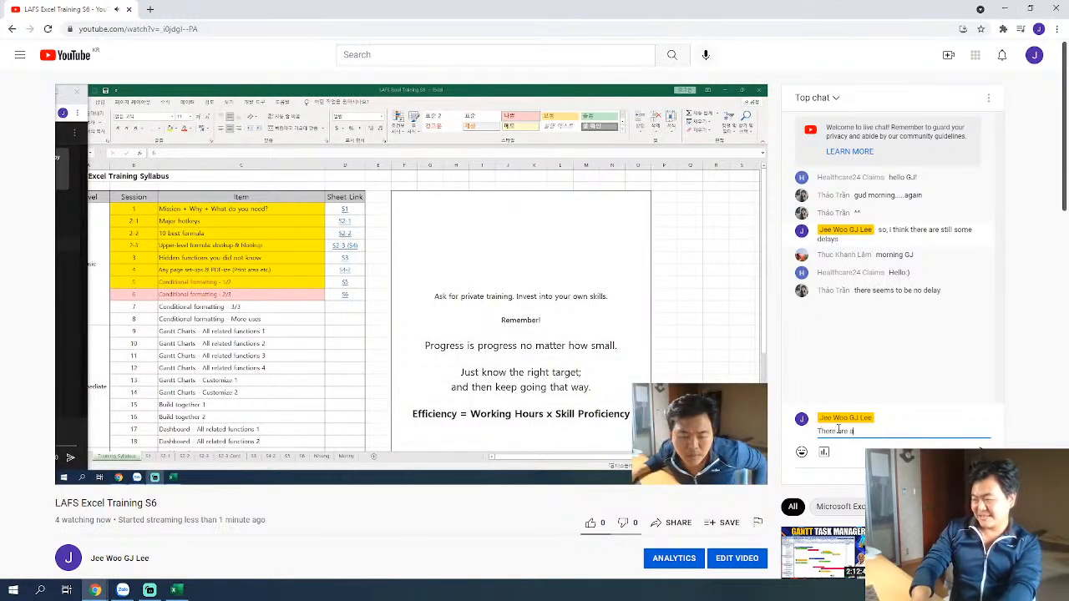
text( lot of del)
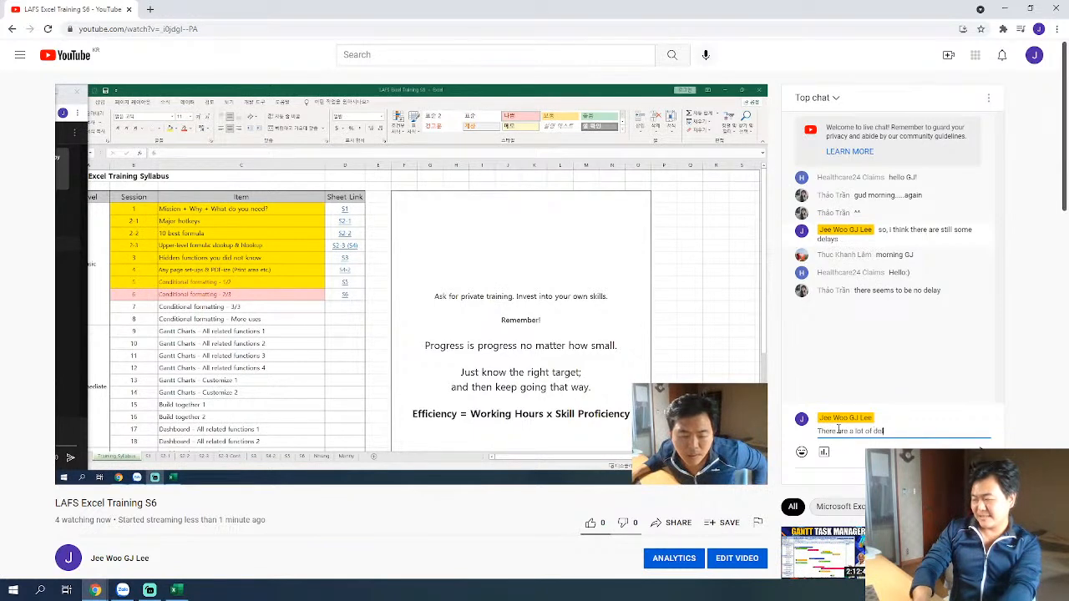
text(ays but)
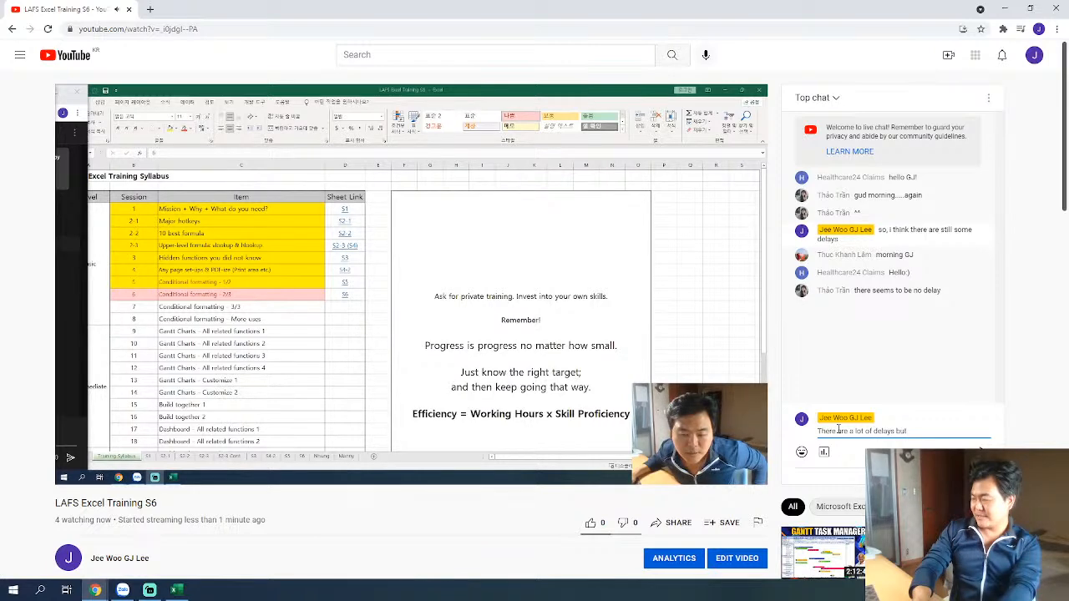
text( nvm)
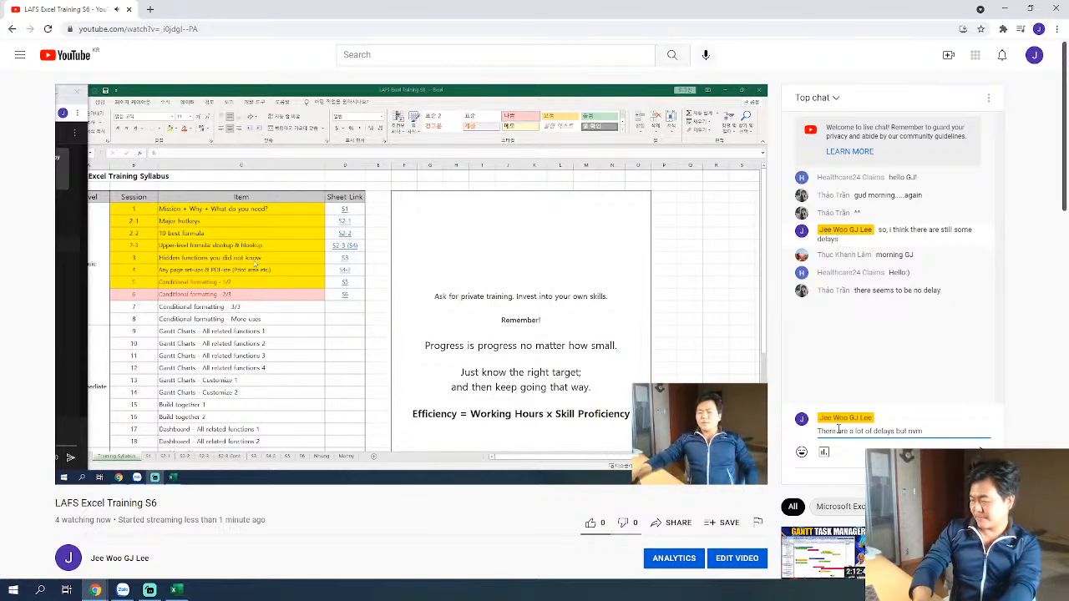
text(. Ju)
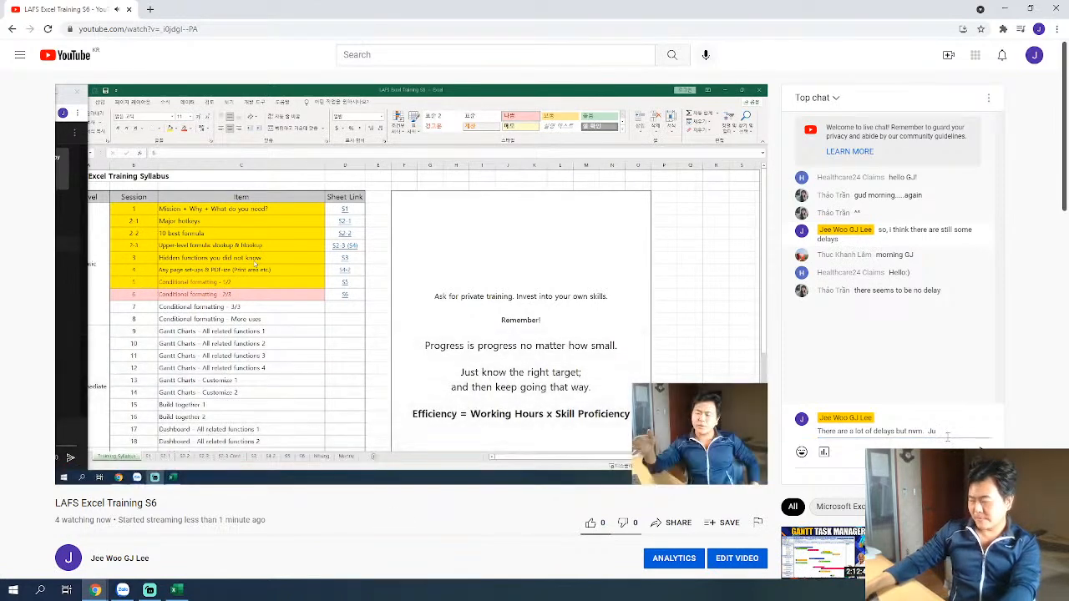
key(BackSpace)
key(BackSpace)
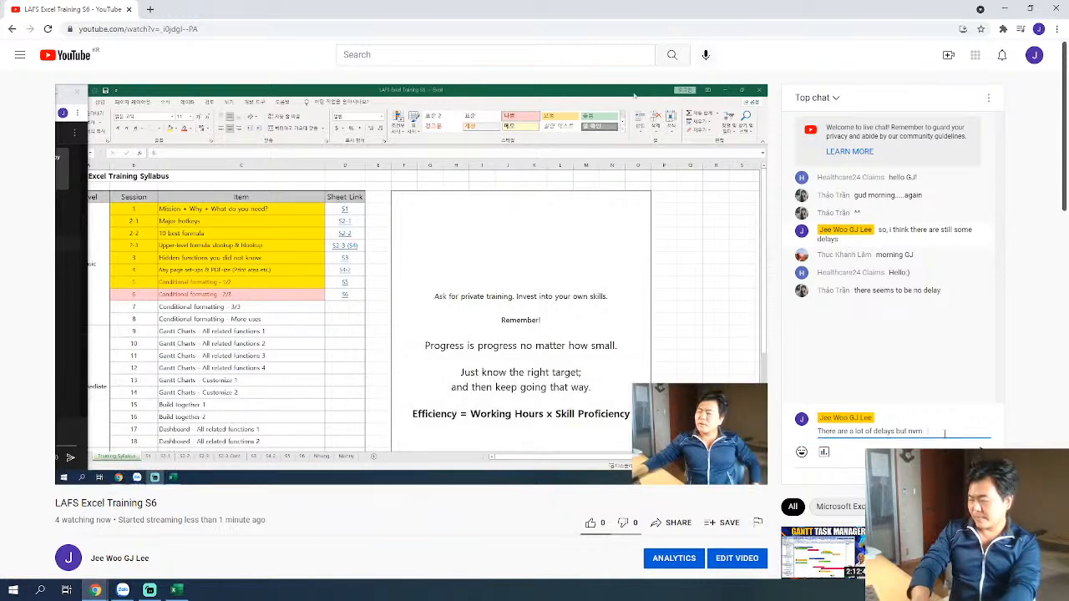
text(lets just move ahead)
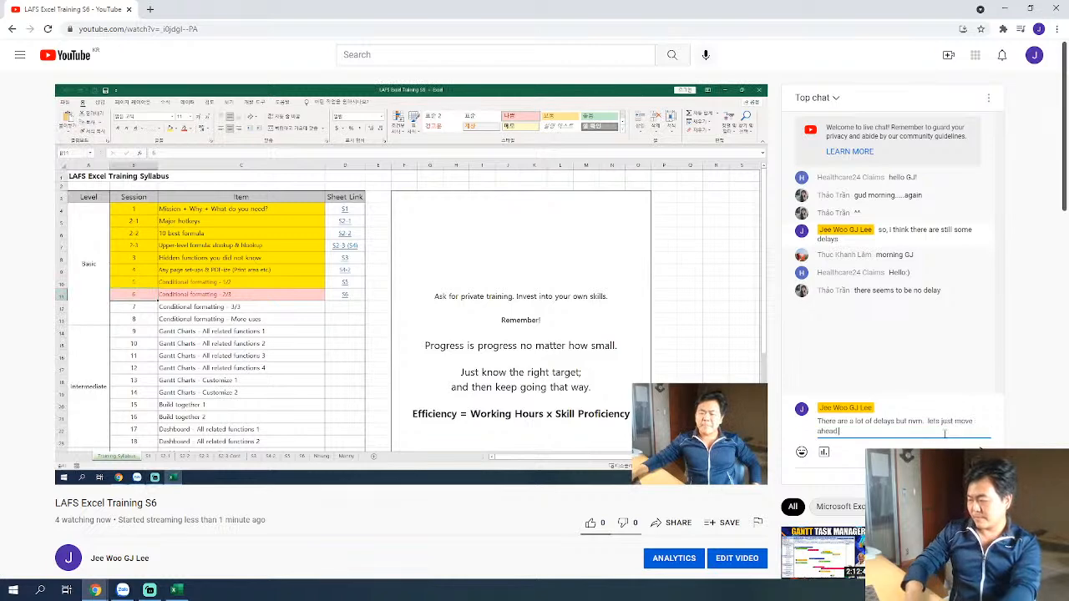
text(.)
key(Return)
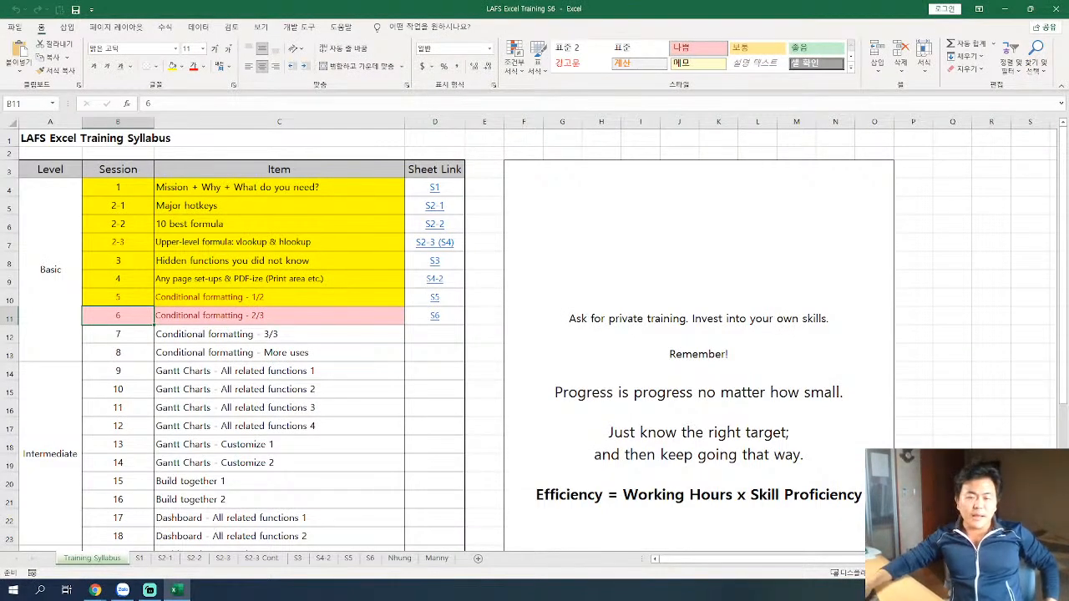
Open the S6 sheet from its link in the Excel training syllabus, beside "Conditional formatting - 2/3".
key(alt+Tab)
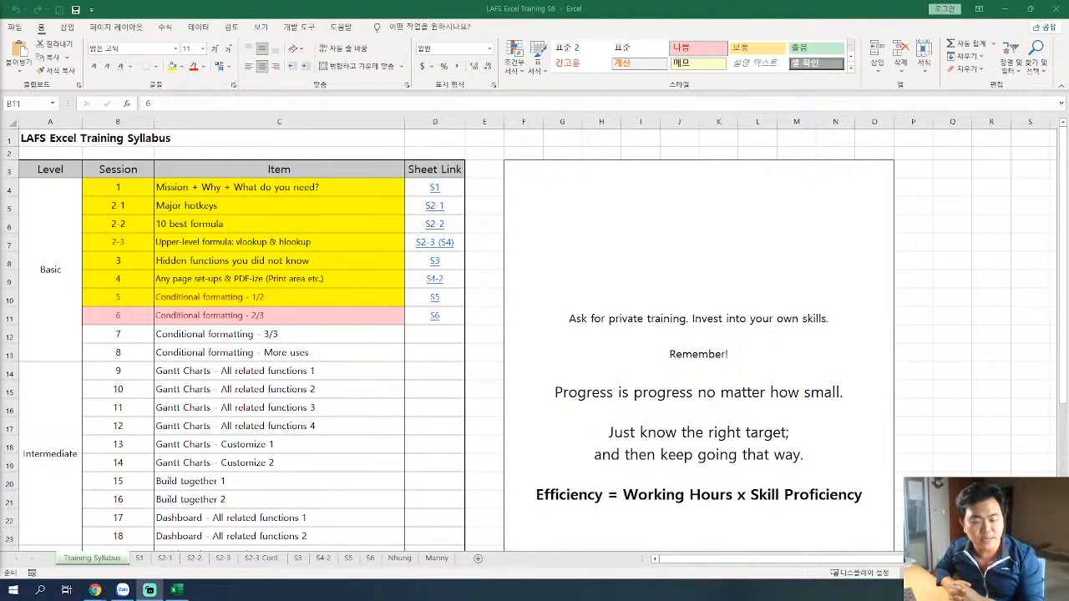
click(294, 323)
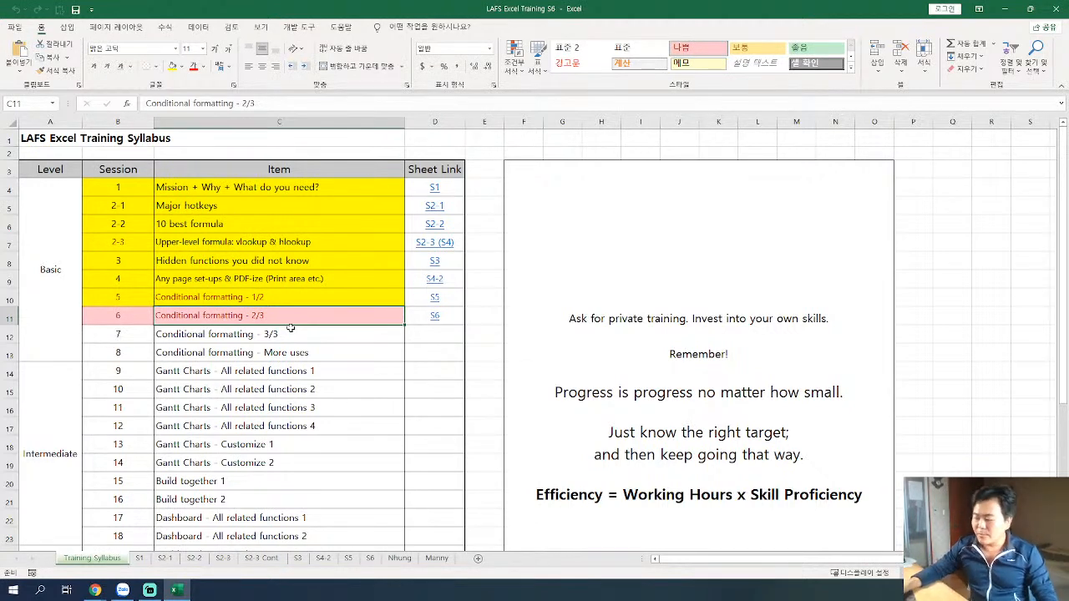
click(654, 365)
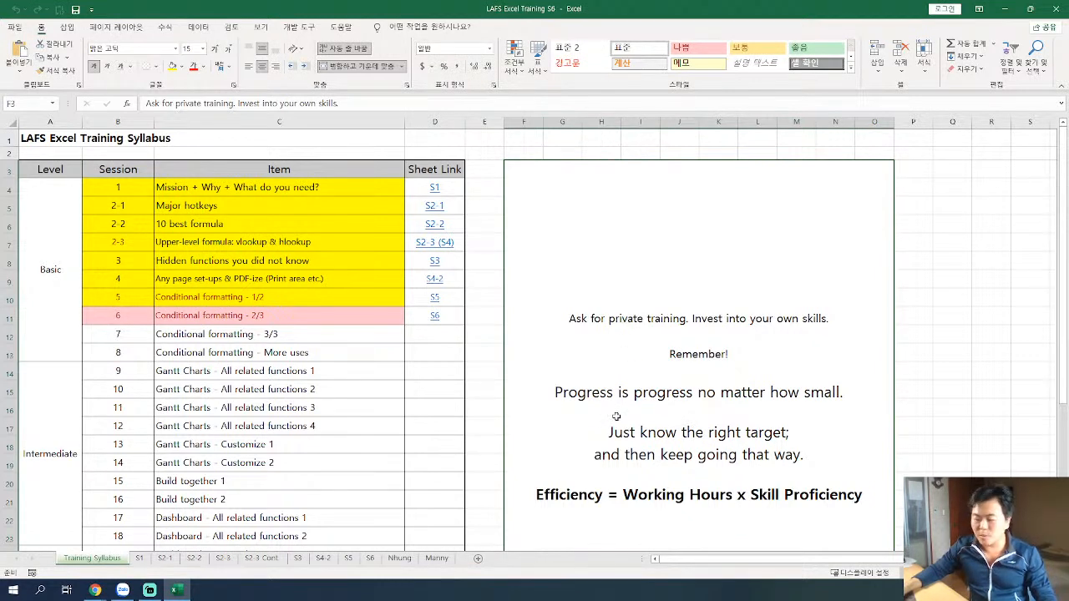
scroll(616, 416, down, 1)
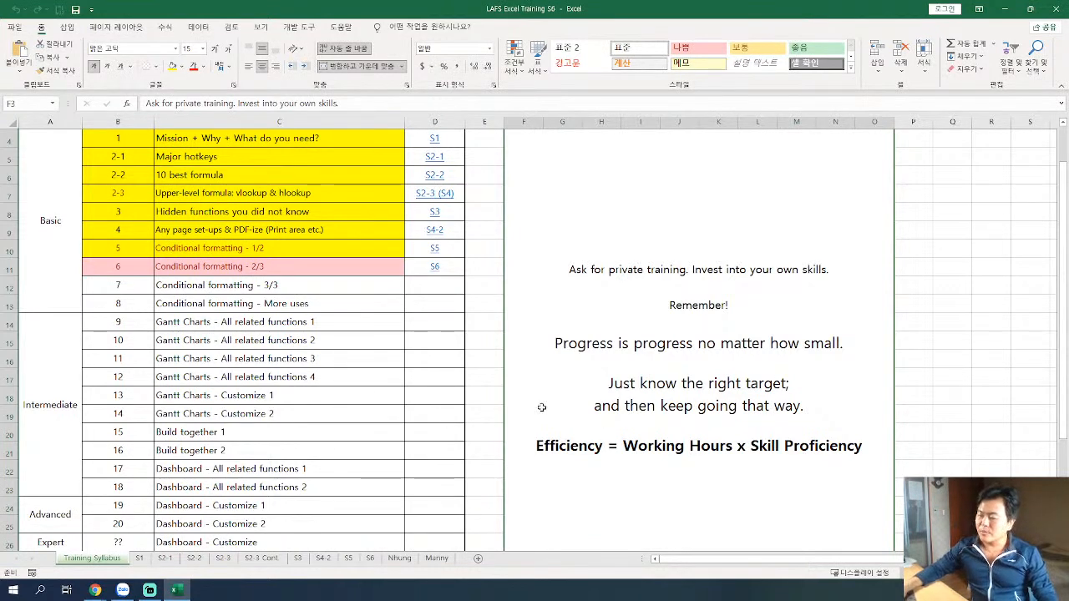
scroll(549, 405, up, 1)
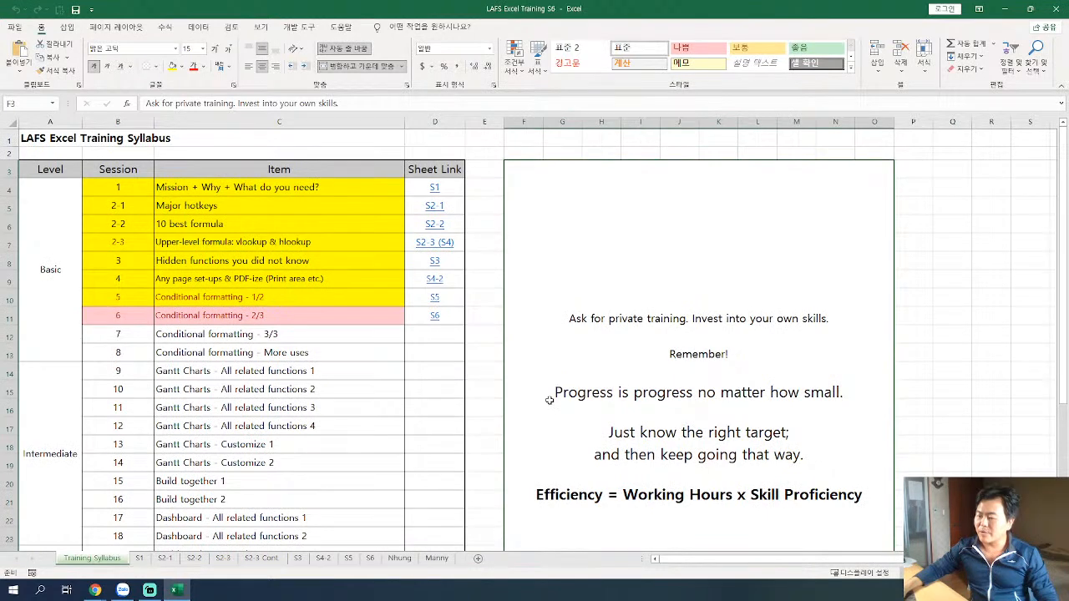
click(434, 316)
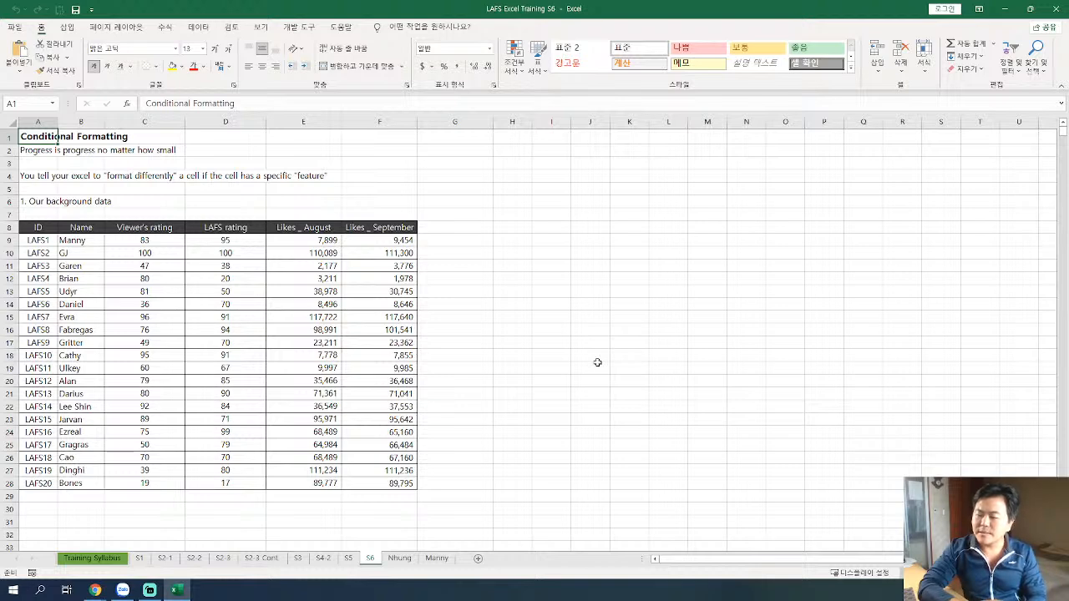
Extend the sheet title in cell A1 to "Conditional Formatting - Session 2/3".
key(F2)
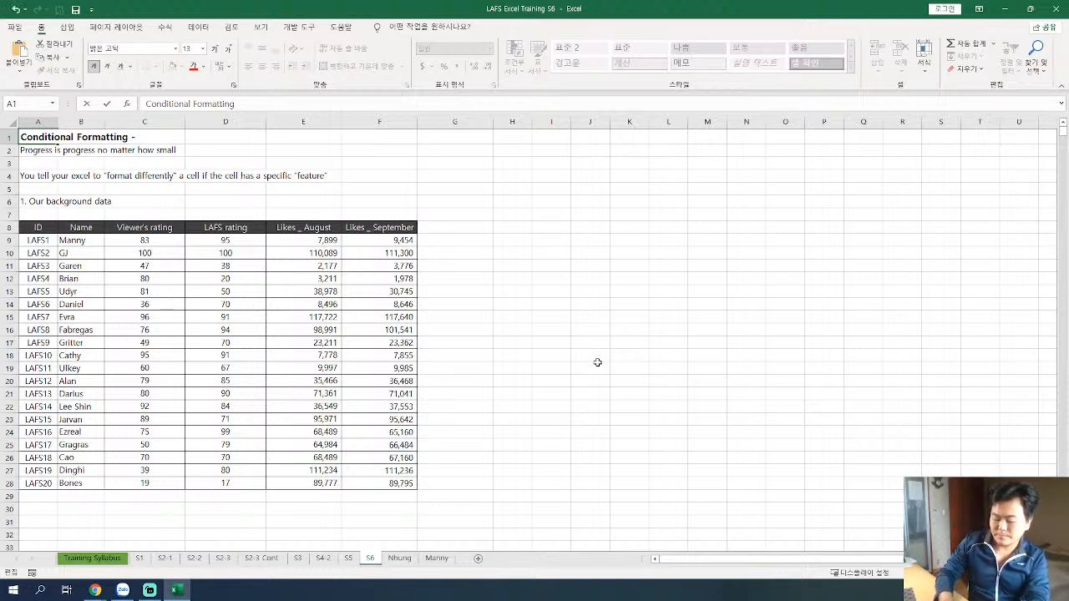
key(BackSpace)
text(Session 2/3)
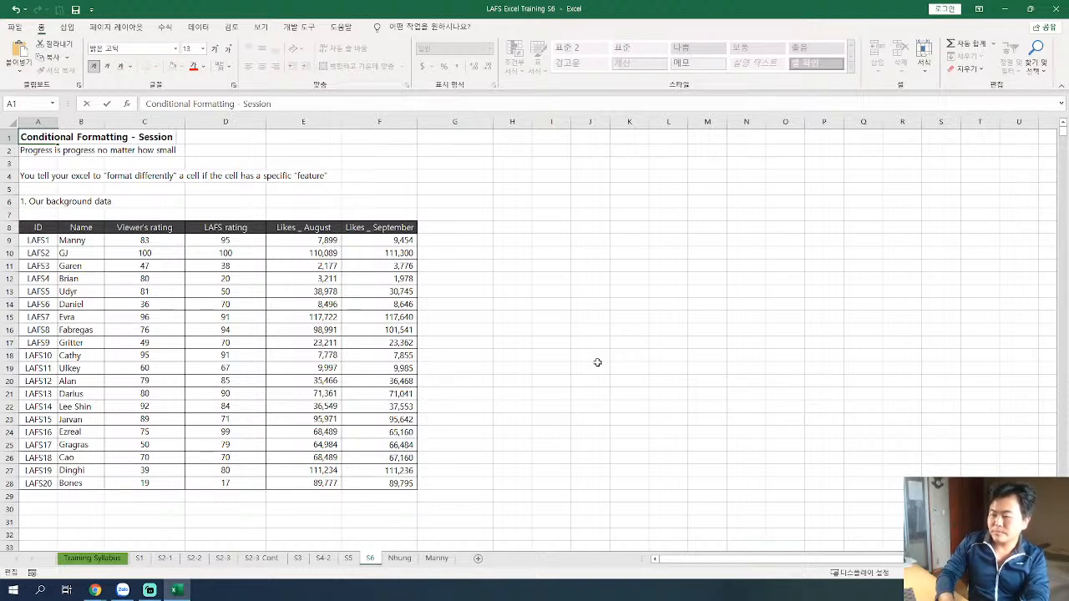
key(Return)
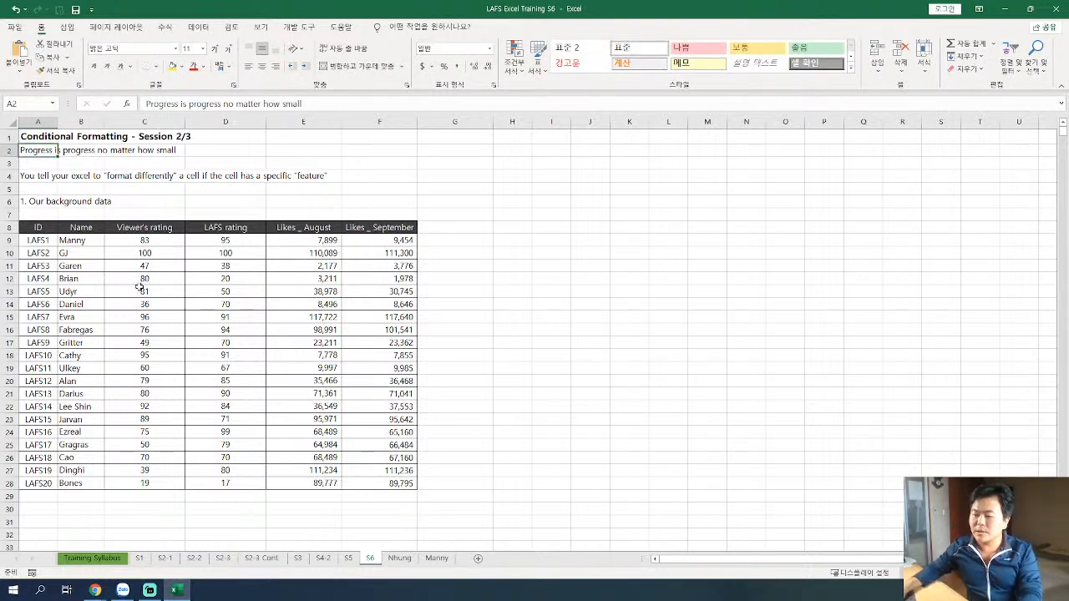
click(82, 279)
click(35, 138)
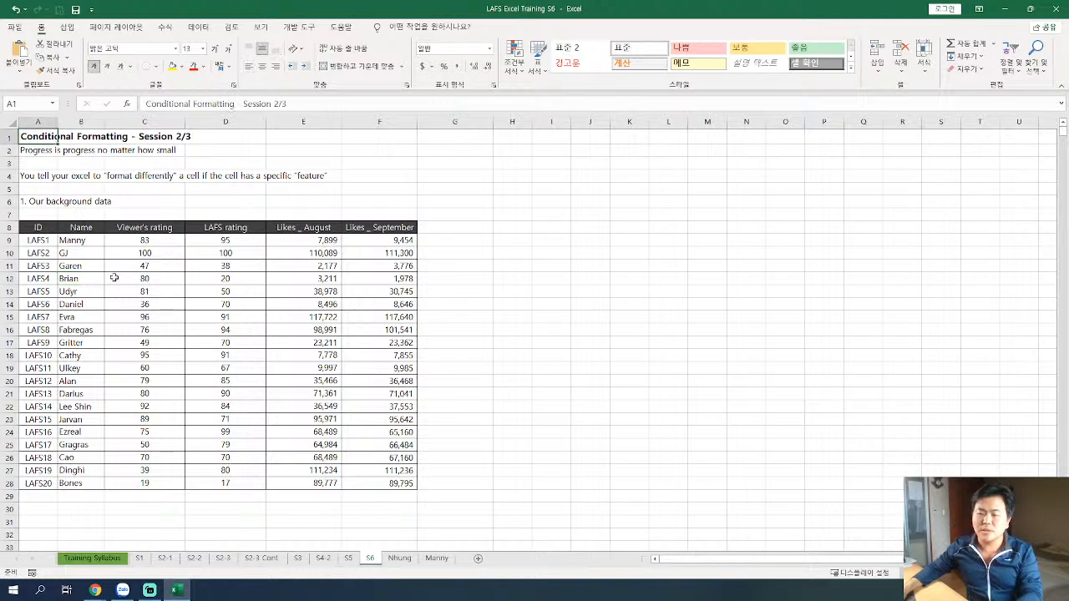
ctrl+scroll(135, 339, up, 5)
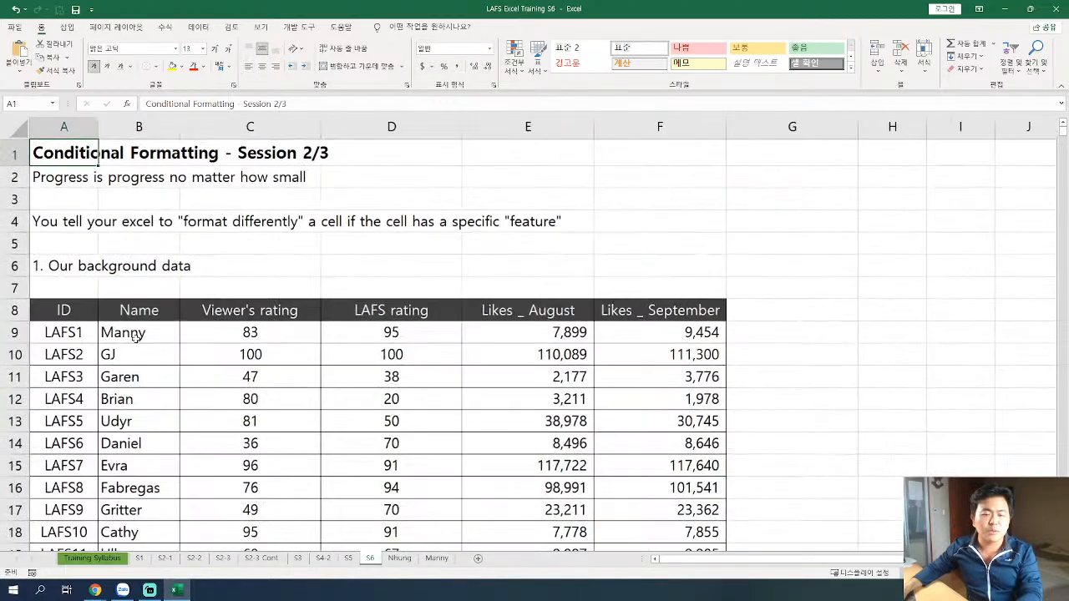
Review the sheet's opening lines and the definition of conditional formatting in cell A4.
ctrl+scroll(135, 337, up, 4)
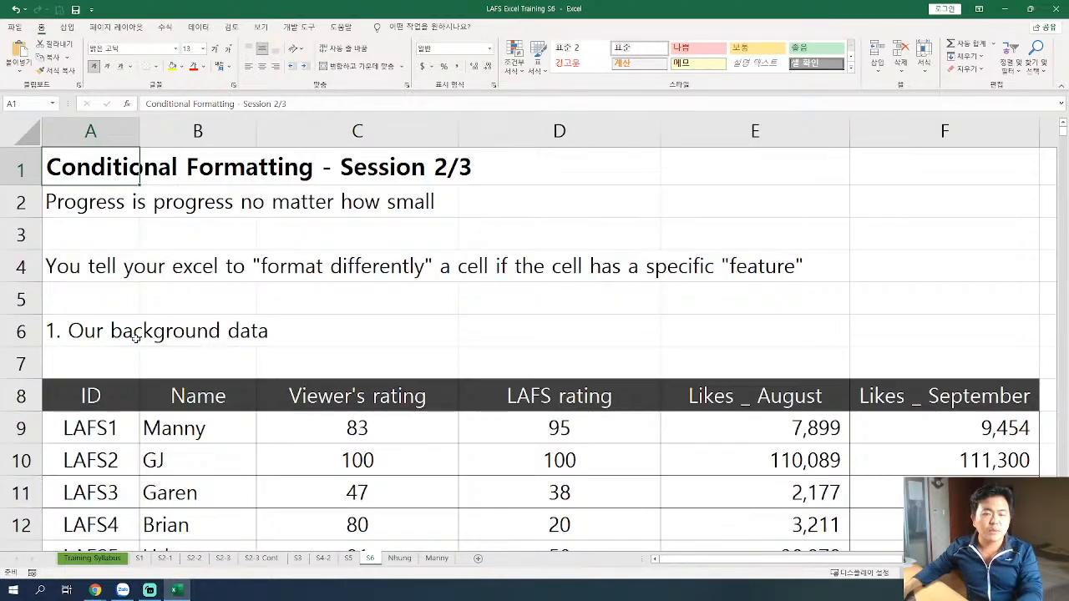
ctrl+scroll(135, 338, down, 3)
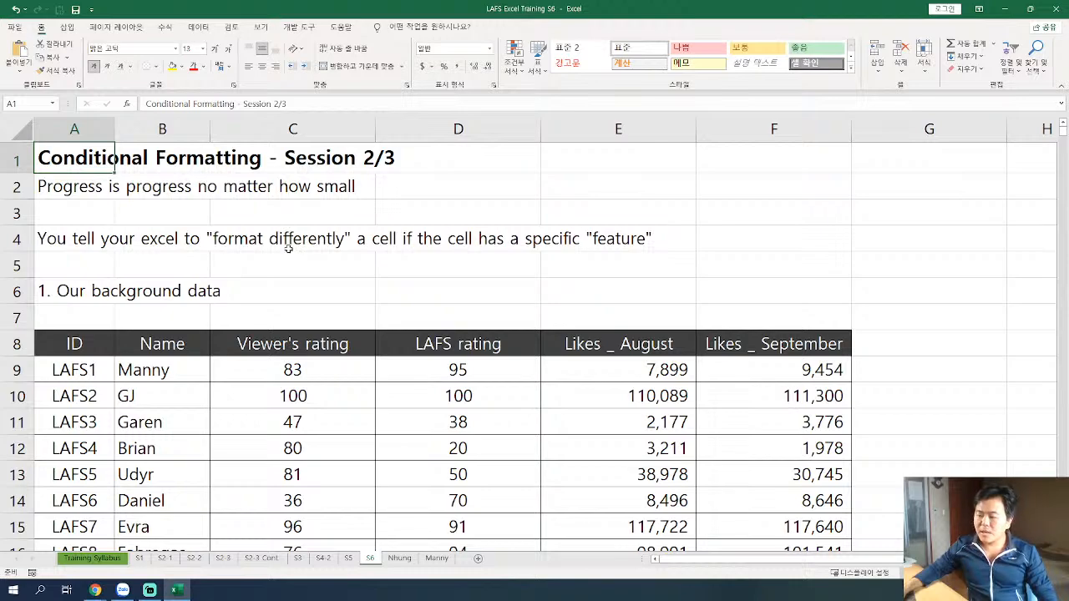
scroll(286, 246, down, 1)
scroll(286, 246, up, 1)
click(73, 229)
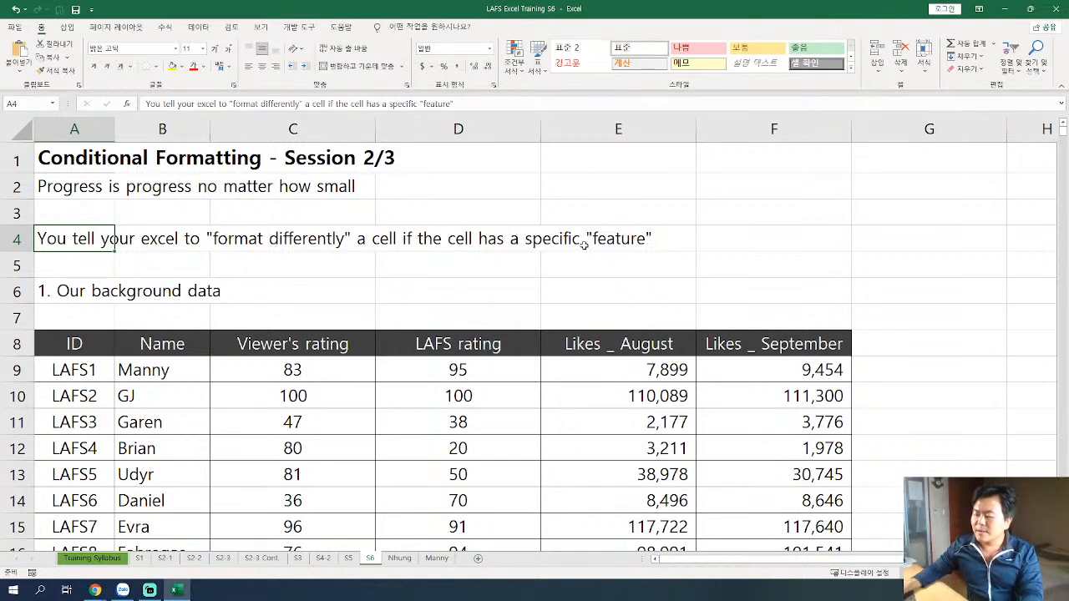
scroll(584, 243, down, 1)
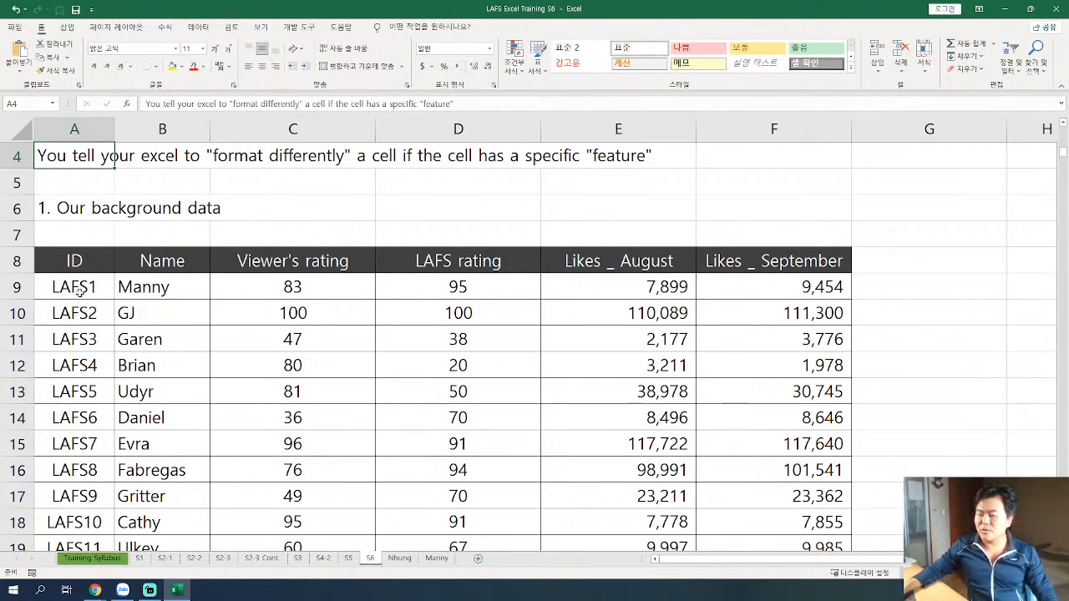
Examine the ID and Name columns of the background data table down to its last row.
drag(73, 261, 59, 445)
click(157, 336)
drag(185, 262, 183, 444)
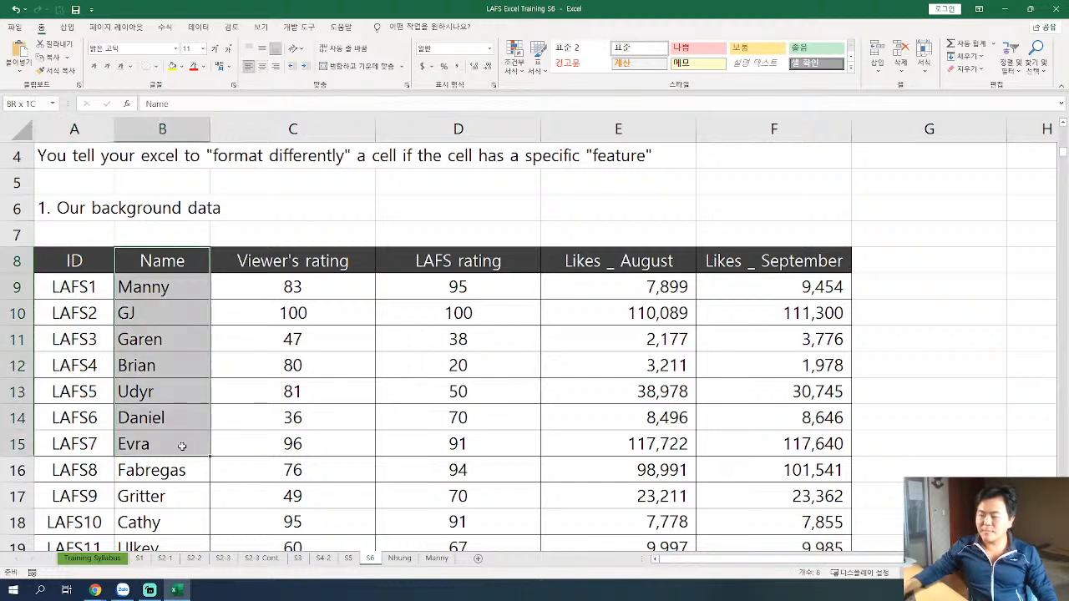
click(203, 343)
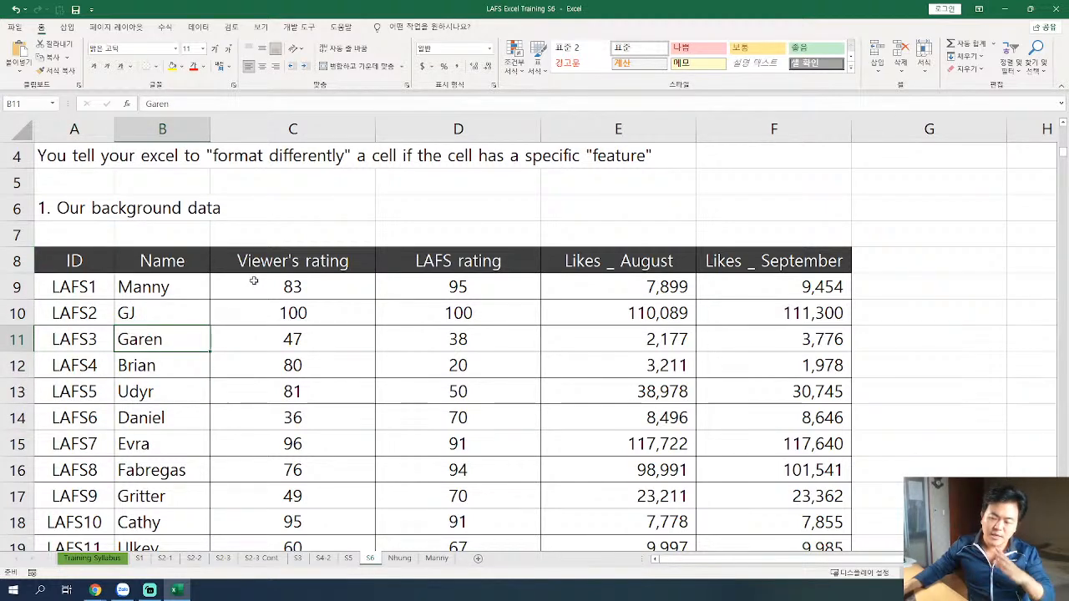
drag(261, 269, 285, 338)
drag(171, 289, 161, 441)
click(152, 395)
scroll(154, 401, down, 4)
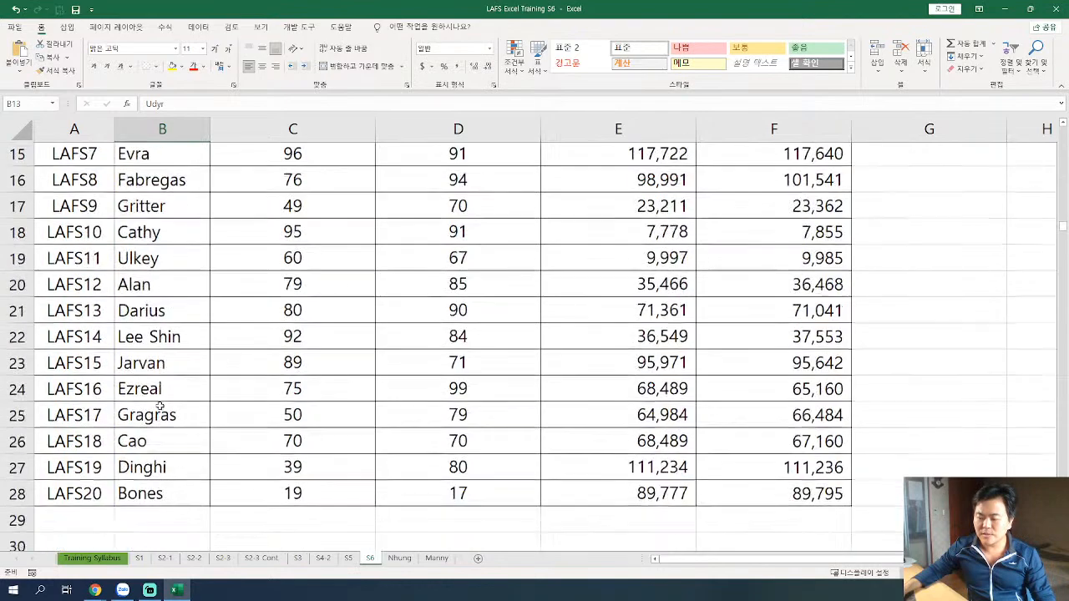
scroll(156, 405, up, 4)
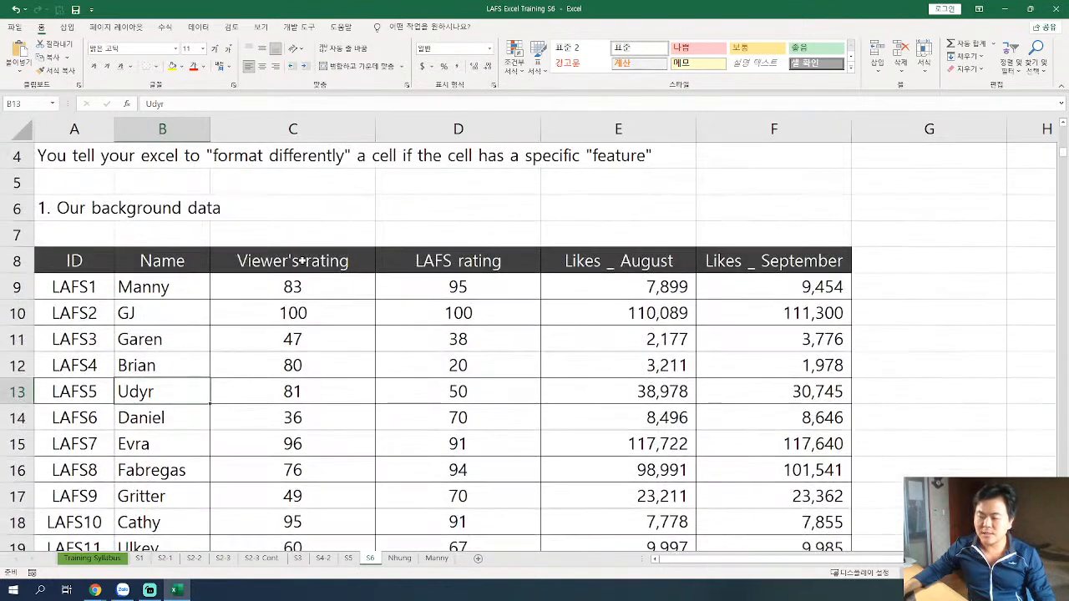
Examine the Viewer's rating and LAFS rating columns in the background data table.
drag(309, 289, 311, 389)
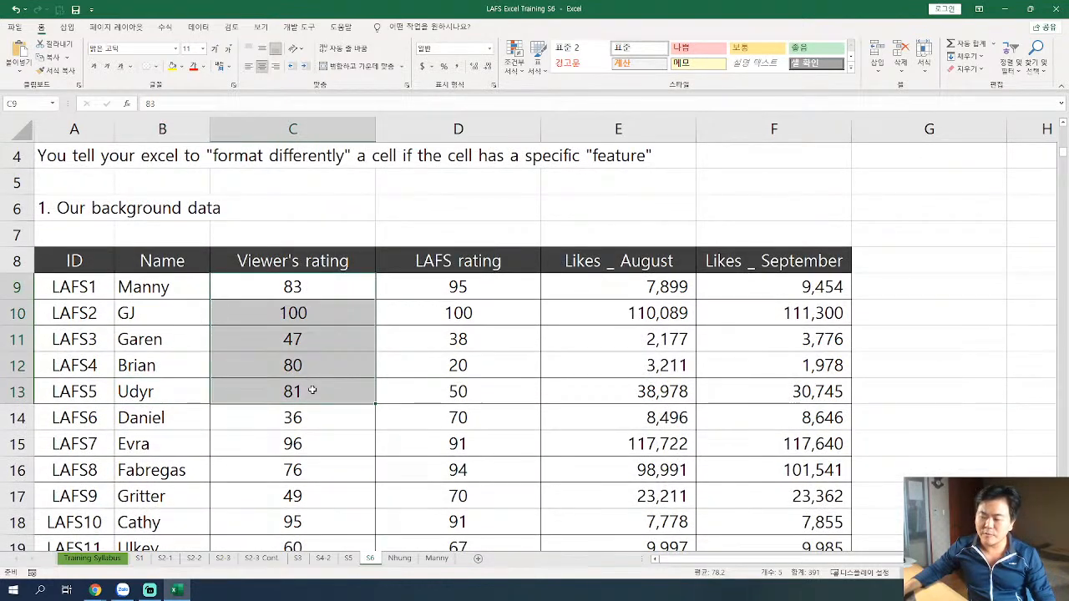
scroll(382, 331, down, 4)
scroll(299, 344, up, 6)
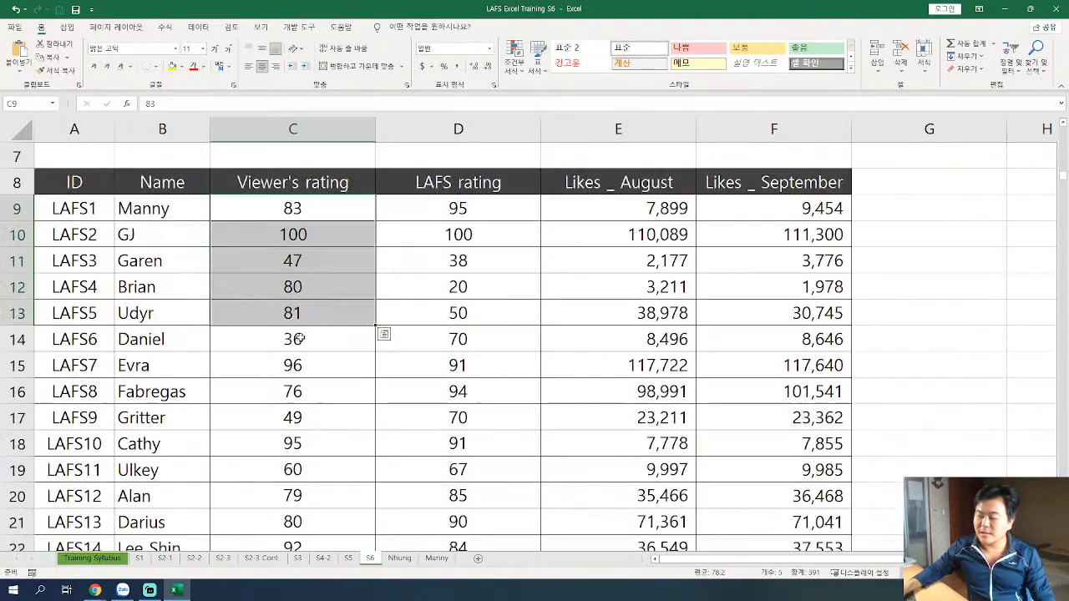
click(449, 346)
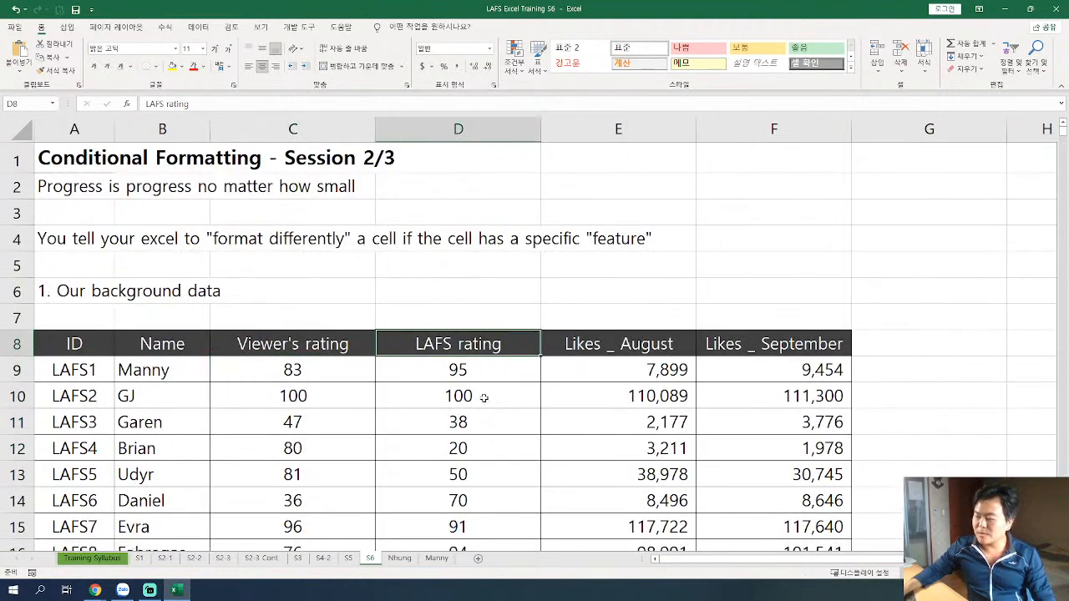
drag(482, 366, 489, 473)
scroll(489, 473, down, 4)
scroll(489, 473, up, 1)
scroll(552, 351, up, 1)
Examine the Likes _ August and Likes _ September columns in the background data table.
click(614, 214)
scroll(621, 234, up, 2)
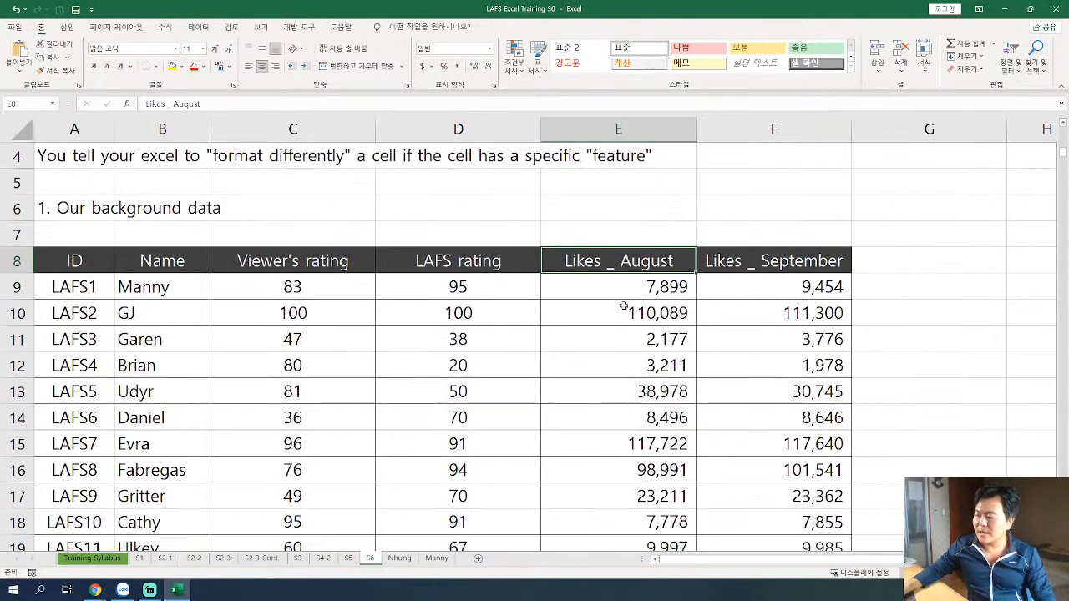
drag(657, 328, 649, 442)
scroll(649, 442, down, 6)
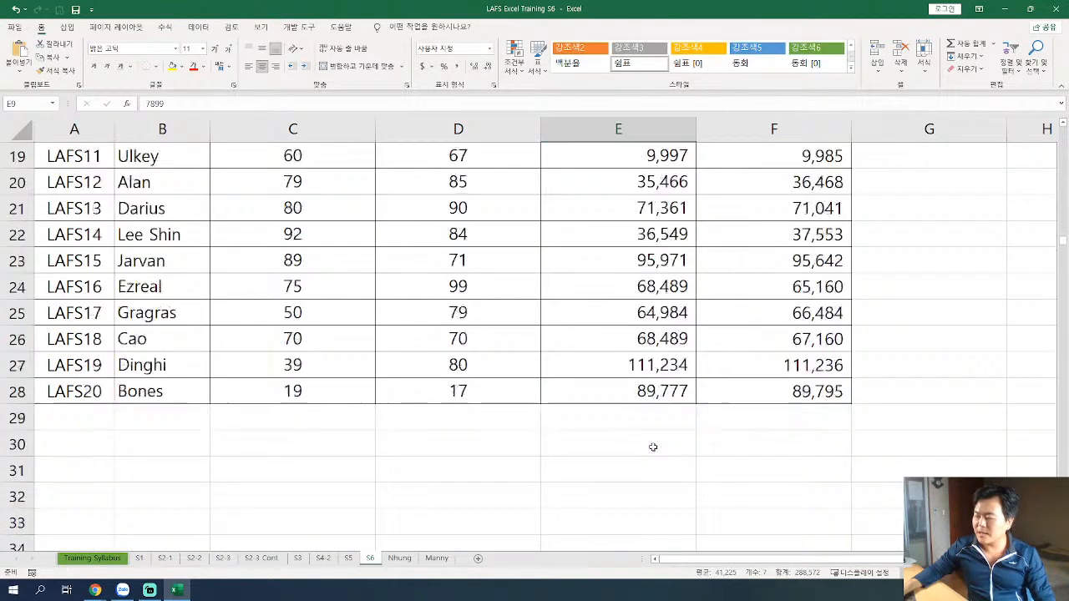
scroll(656, 334, up, 7)
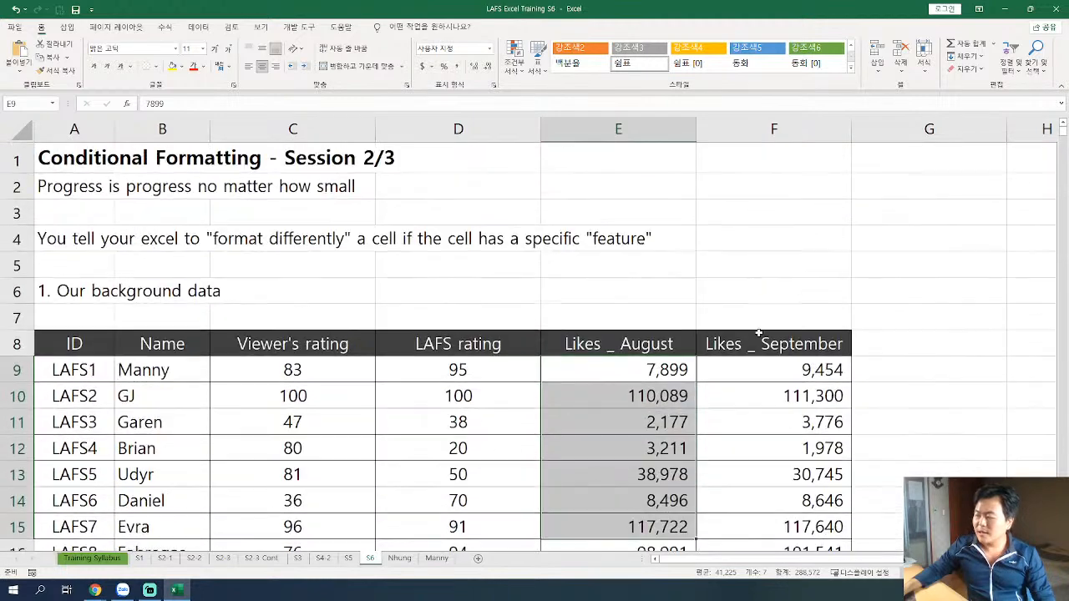
click(735, 343)
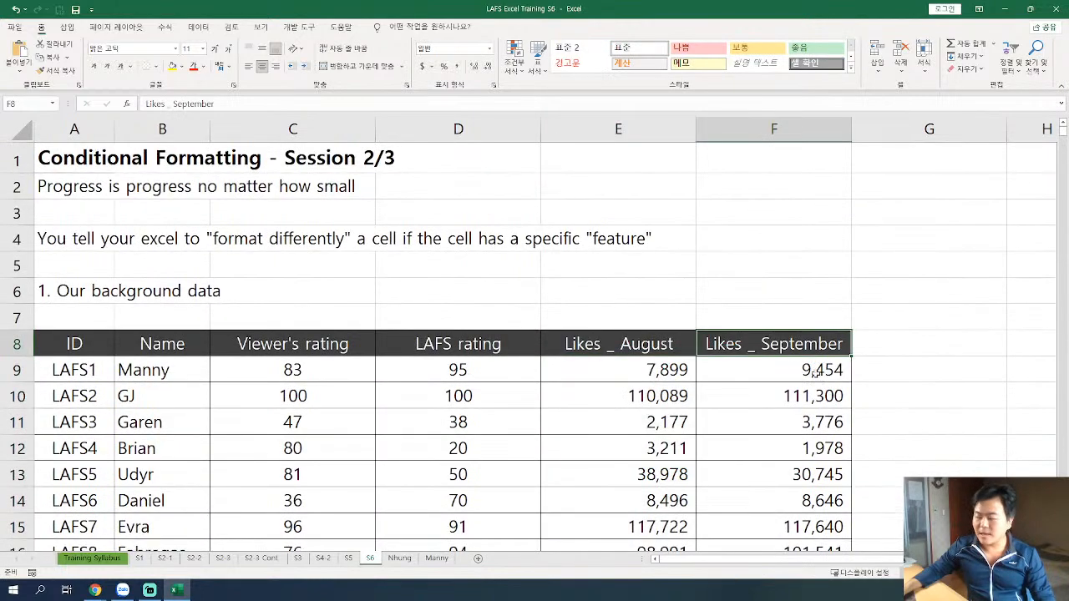
drag(822, 370, 822, 422)
scroll(822, 422, down, 5)
scroll(822, 414, down, 1)
scroll(819, 405, up, 5)
click(791, 362)
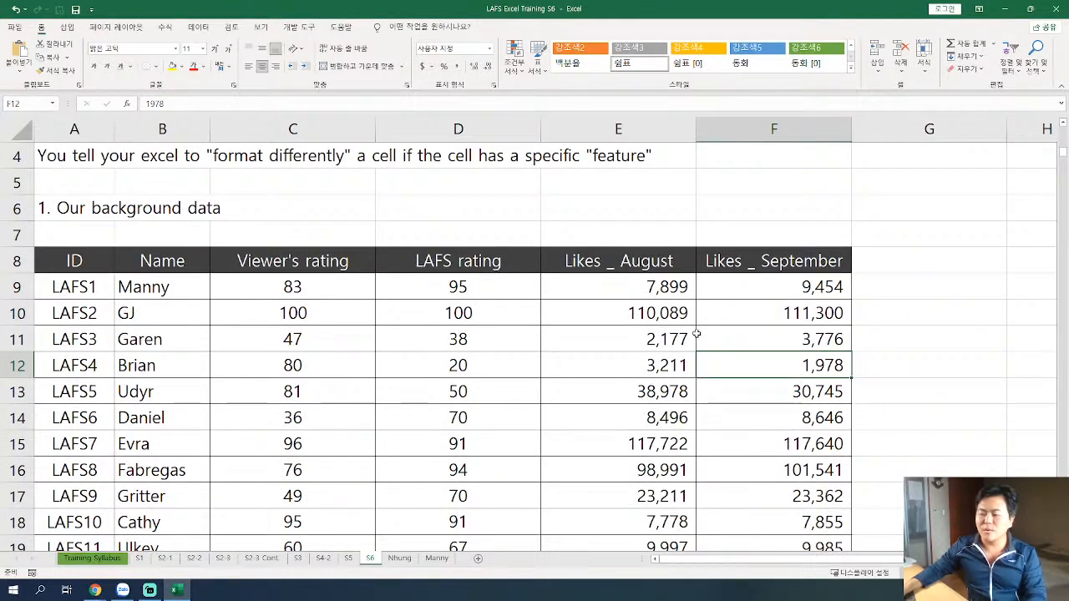
Narrow columns C to F so the two rating columns and two likes columns fit their headers more tightly.
ctrl+scroll(694, 334, down, 1)
scroll(678, 335, down, 2)
scroll(679, 334, down, 1)
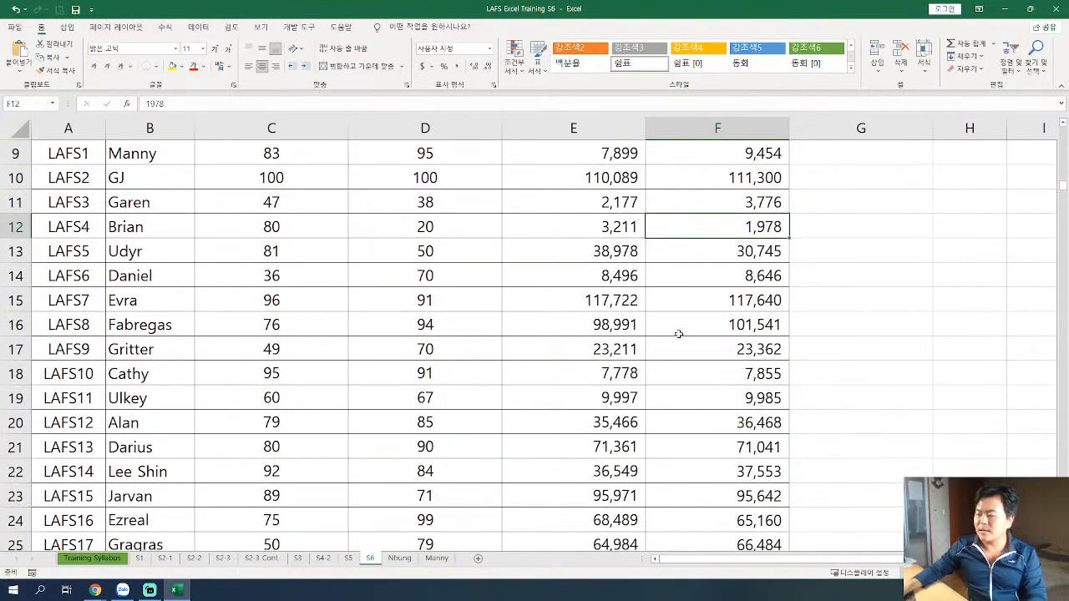
ctrl+scroll(681, 334, down, 1)
scroll(674, 335, down, 1)
ctrl+scroll(674, 335, down, 1)
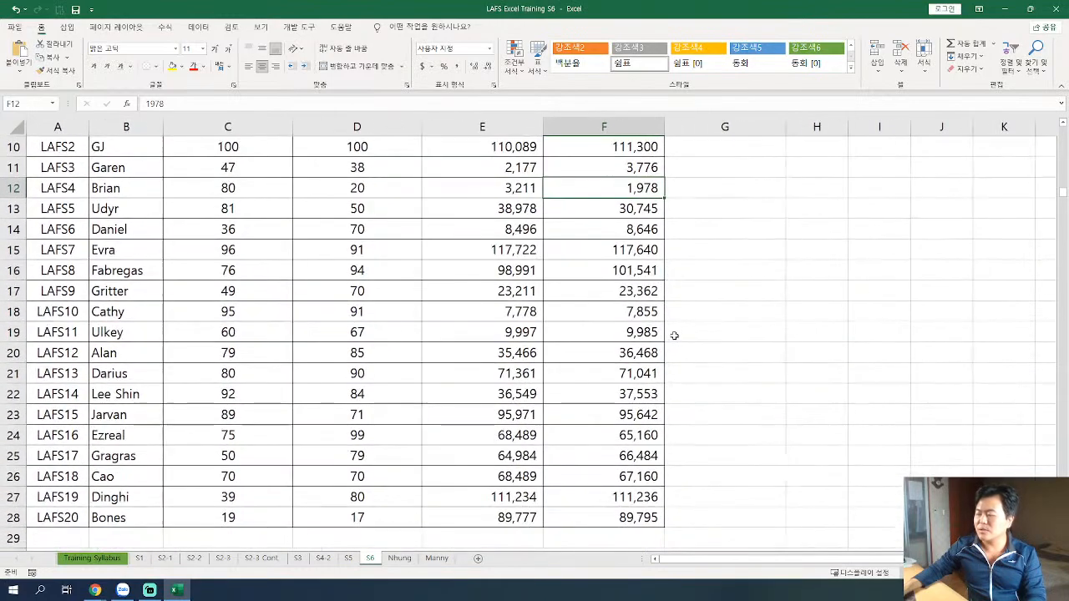
ctrl+scroll(602, 340, down, 1)
ctrl+scroll(602, 340, down, 1)
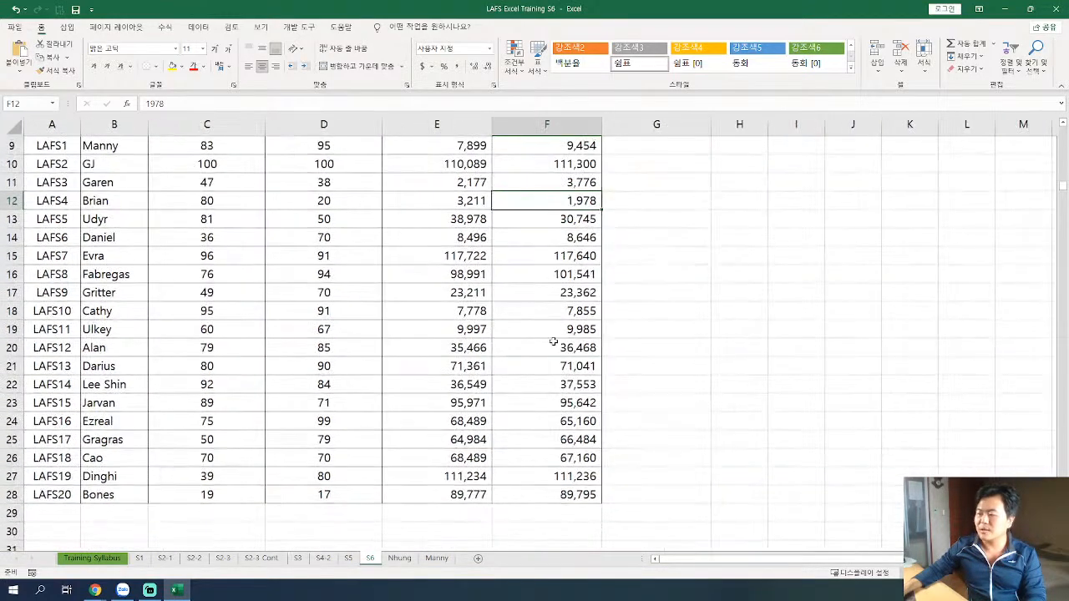
scroll(554, 342, up, 1)
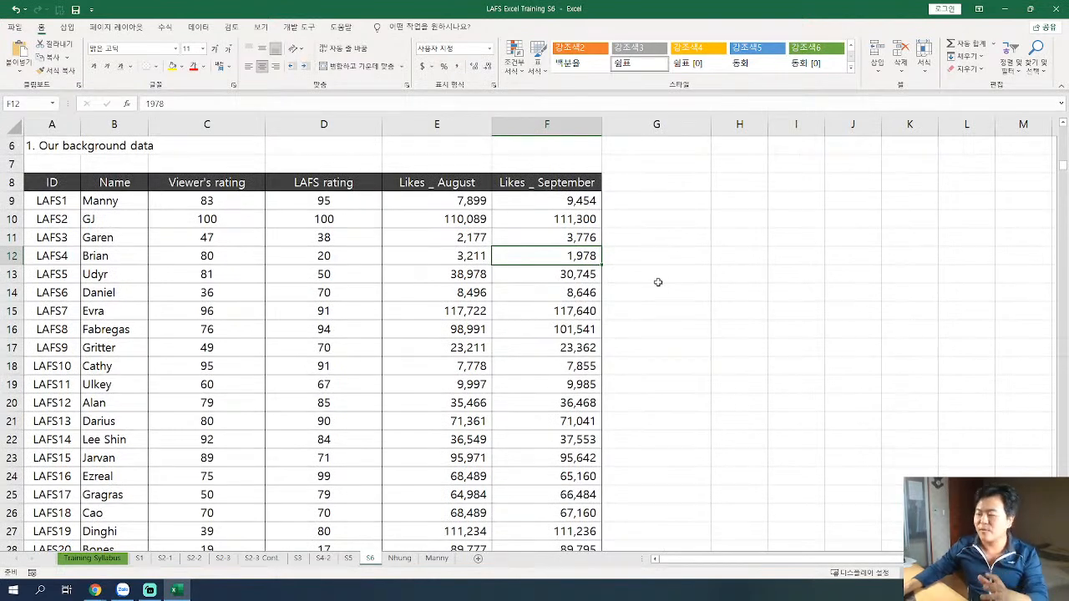
drag(265, 123, 246, 123)
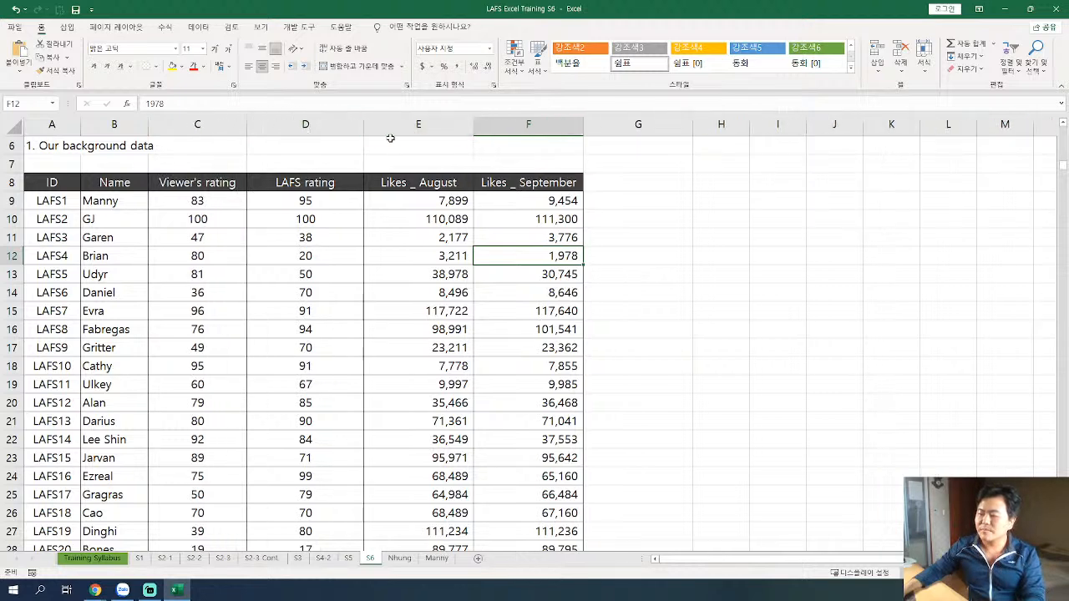
drag(363, 123, 336, 124)
drag(446, 126, 433, 123)
drag(546, 121, 539, 123)
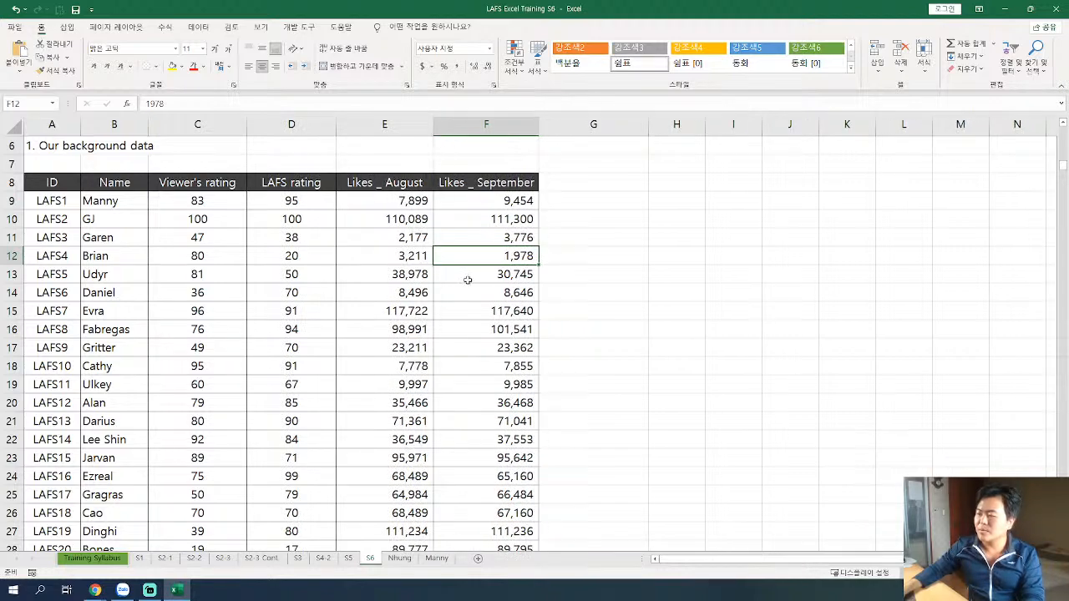
Look over the target dashboard in section 2, including its ID and Name columns.
scroll(435, 292, down, 4)
scroll(435, 292, down, 9)
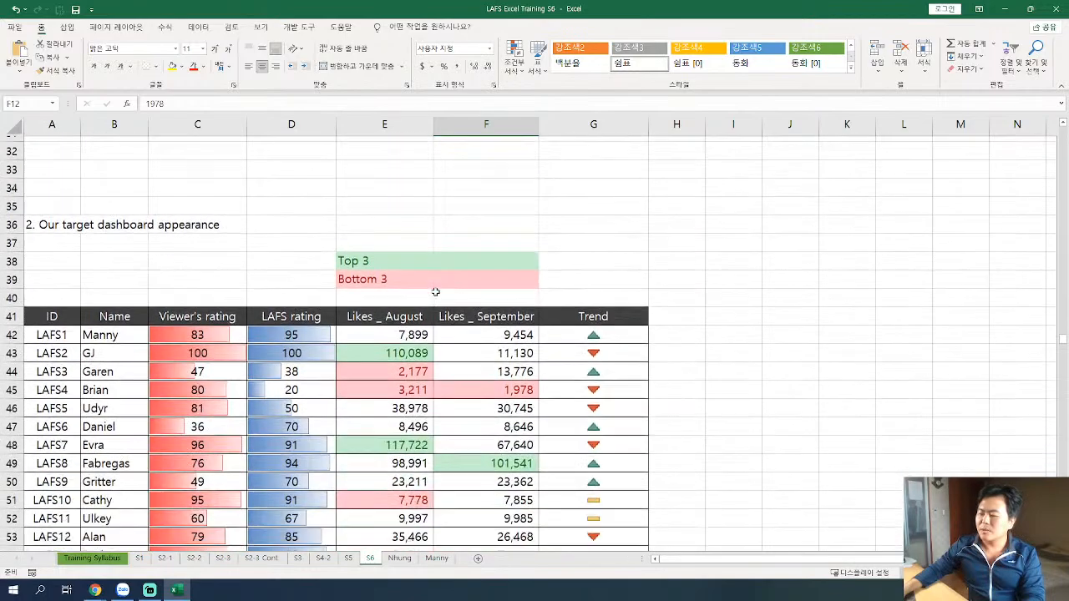
scroll(394, 275, up, 1)
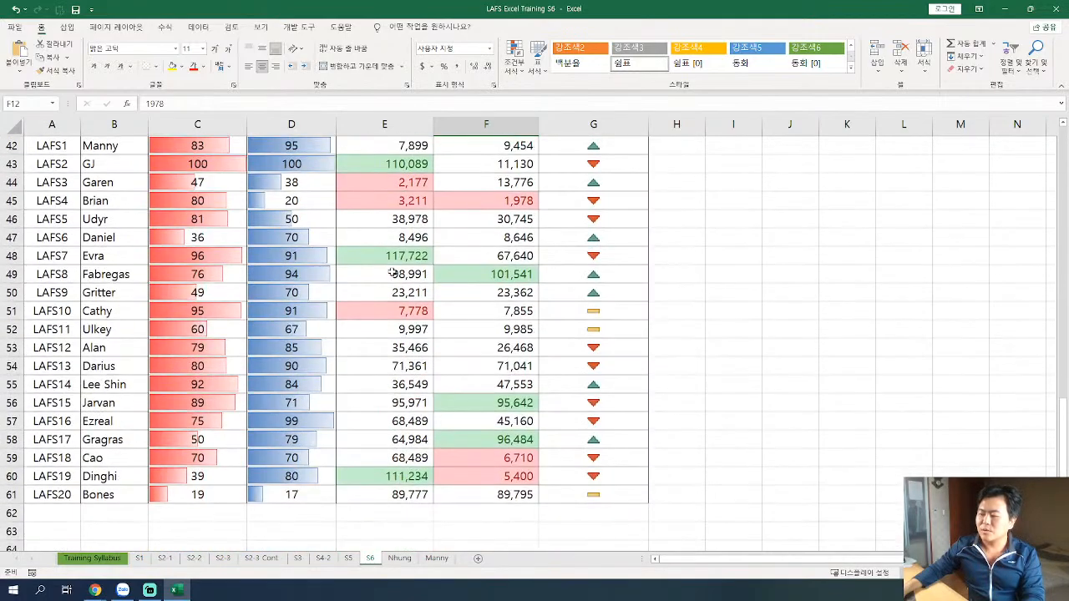
scroll(392, 273, down, 1)
scroll(385, 273, up, 1)
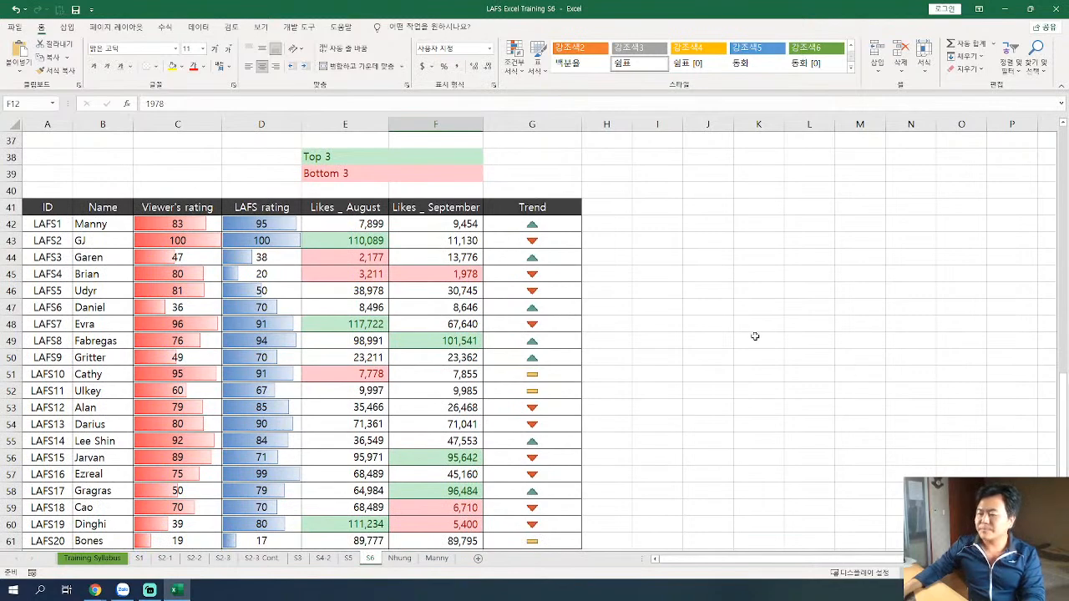
scroll(752, 335, down, 1)
click(35, 157)
drag(35, 157, 133, 494)
Examine the red data bars in the target dashboard's Viewer's rating column, C42:C61.
click(192, 320)
click(172, 192)
click(199, 157)
drag(177, 174, 179, 493)
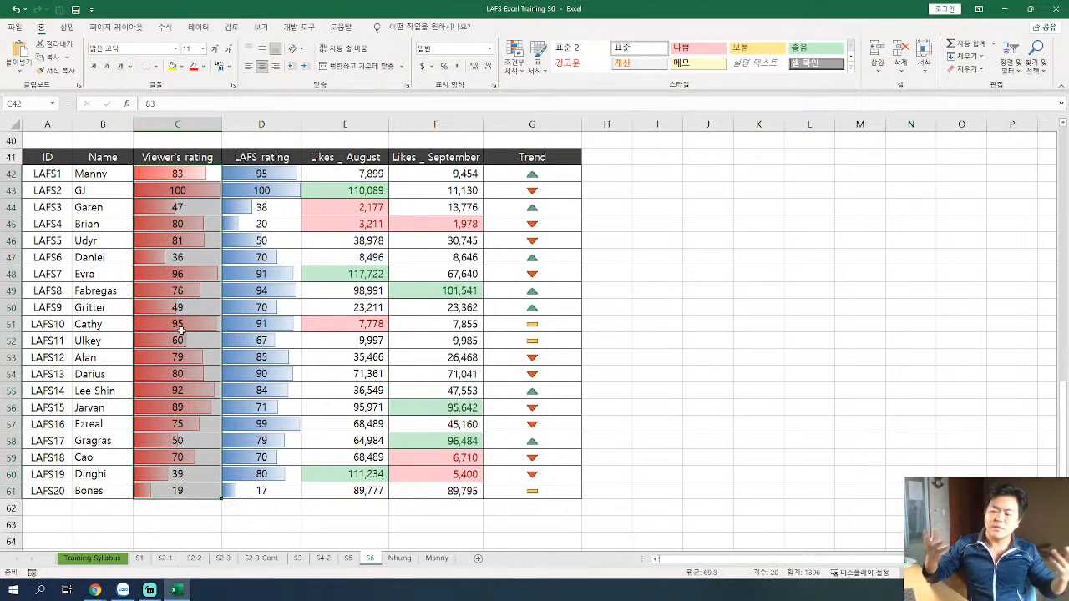
click(186, 254)
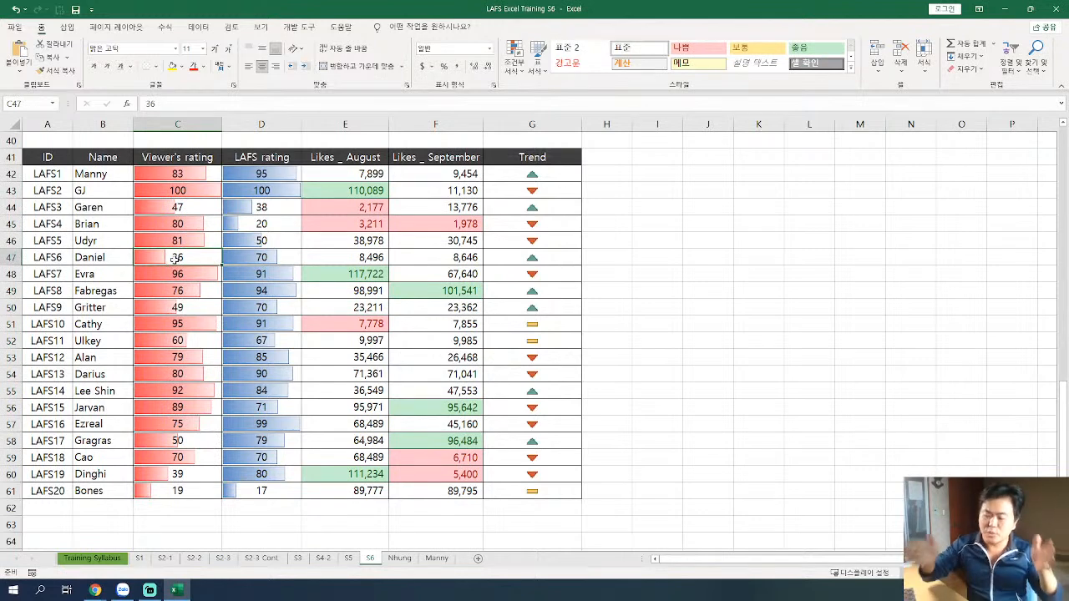
Examine the blue data bars in the target dashboard's LAFS rating column, D42:D61.
click(238, 192)
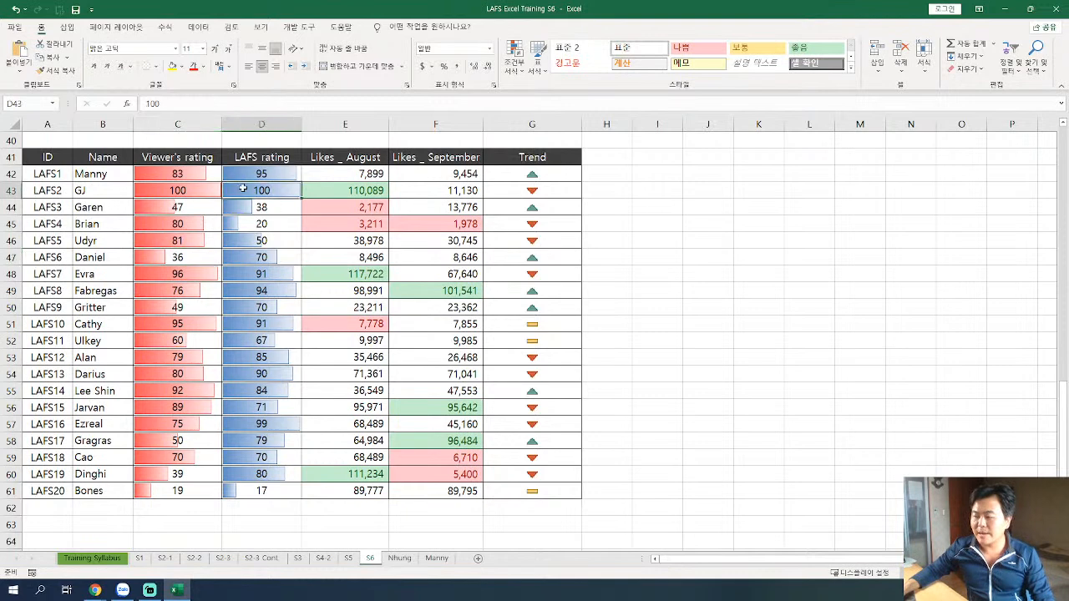
drag(294, 173, 280, 255)
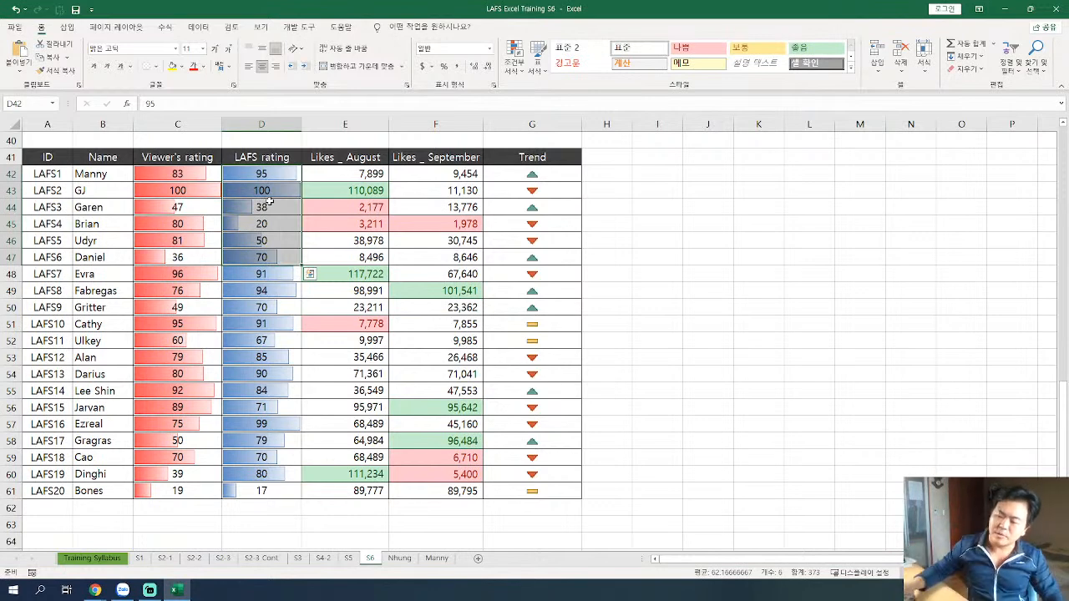
drag(267, 173, 279, 485)
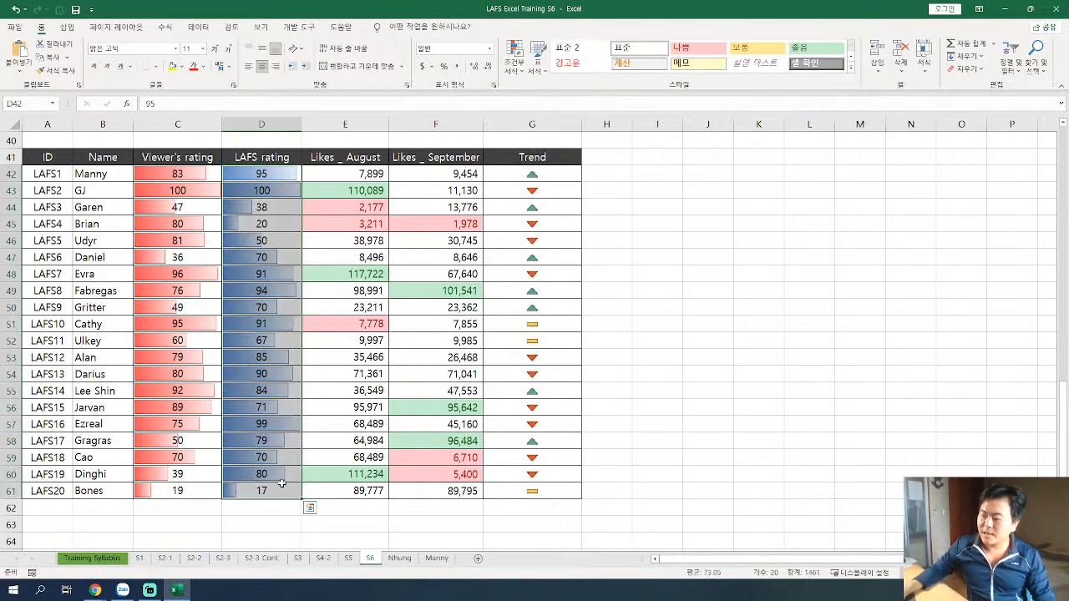
click(267, 423)
Examine the target dashboard's Likes _ August column together with the colour legend above the table.
scroll(270, 408, up, 2)
click(336, 203)
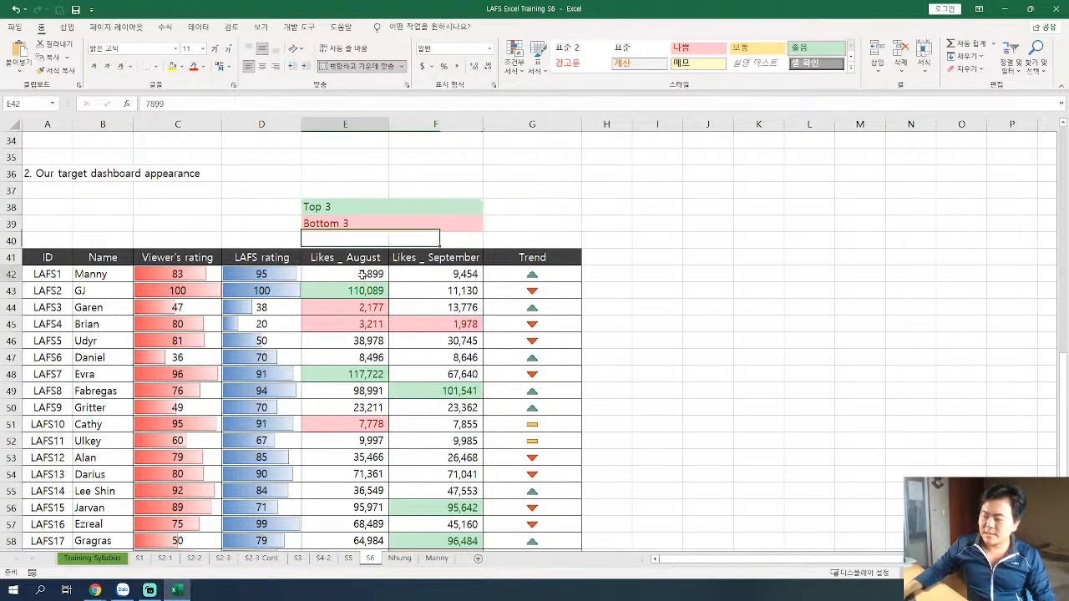
drag(363, 276, 359, 440)
scroll(360, 365, down, 1)
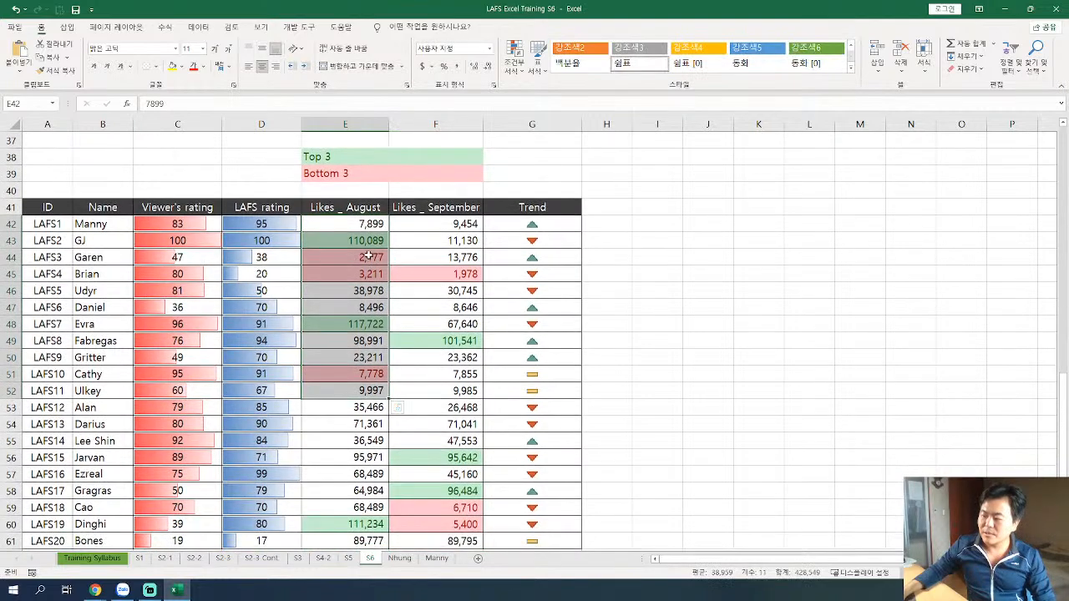
scroll(361, 267, up, 1)
drag(361, 258, 356, 408)
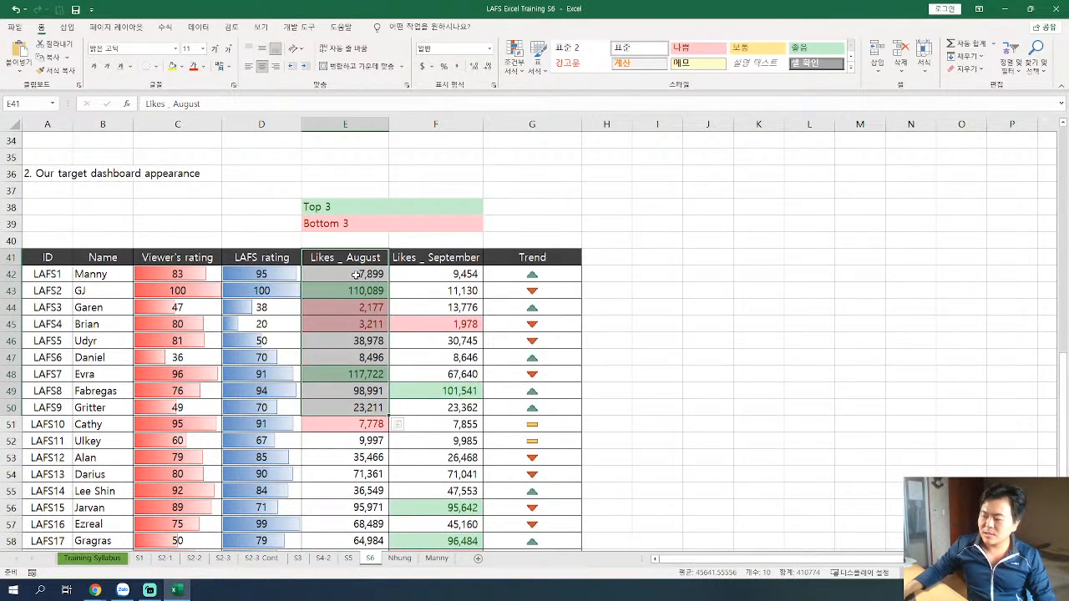
Check the green-highlighted top three August likes, and select the Bottom 3 legend in row 39.
click(360, 291)
click(362, 371)
scroll(361, 371, down, 3)
click(355, 422)
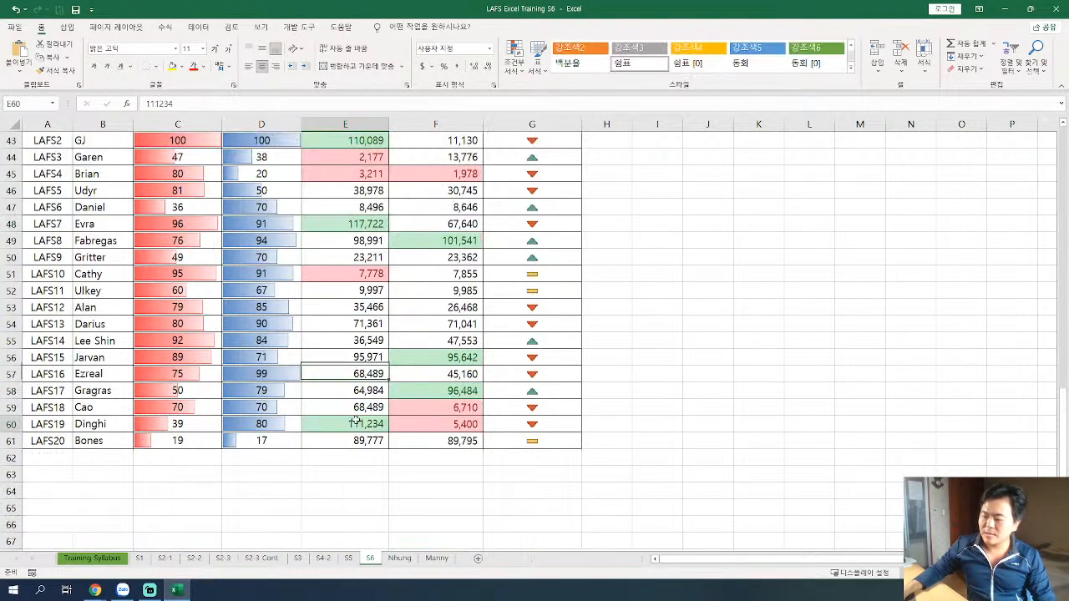
scroll(368, 297, up, 4)
click(356, 280)
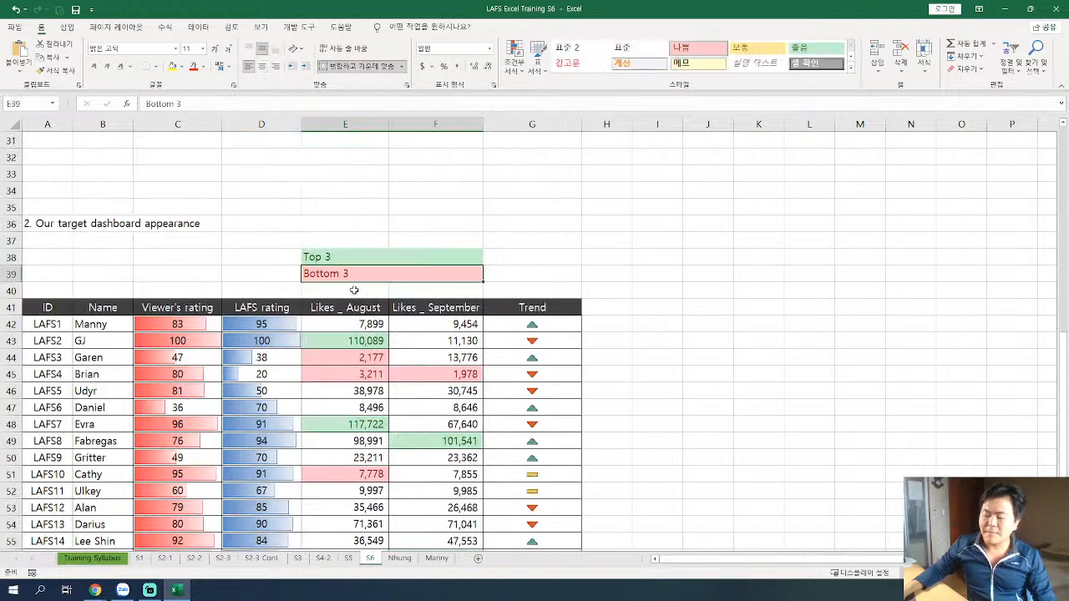
Check the red-highlighted bottom three values in the target dashboard's Likes _ August column, selecting E51.
scroll(401, 292, down, 1)
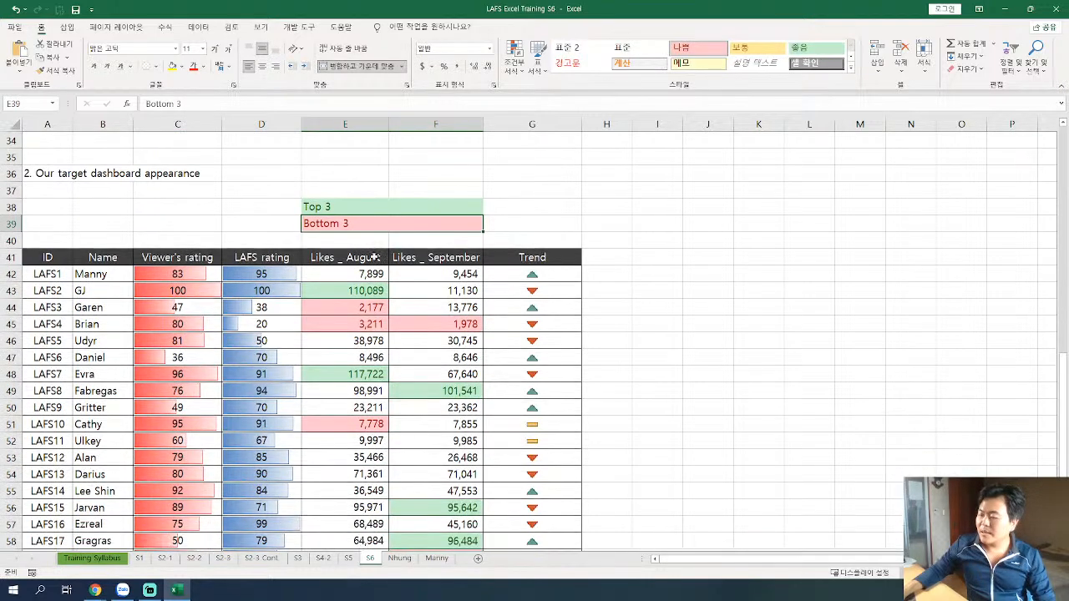
click(352, 423)
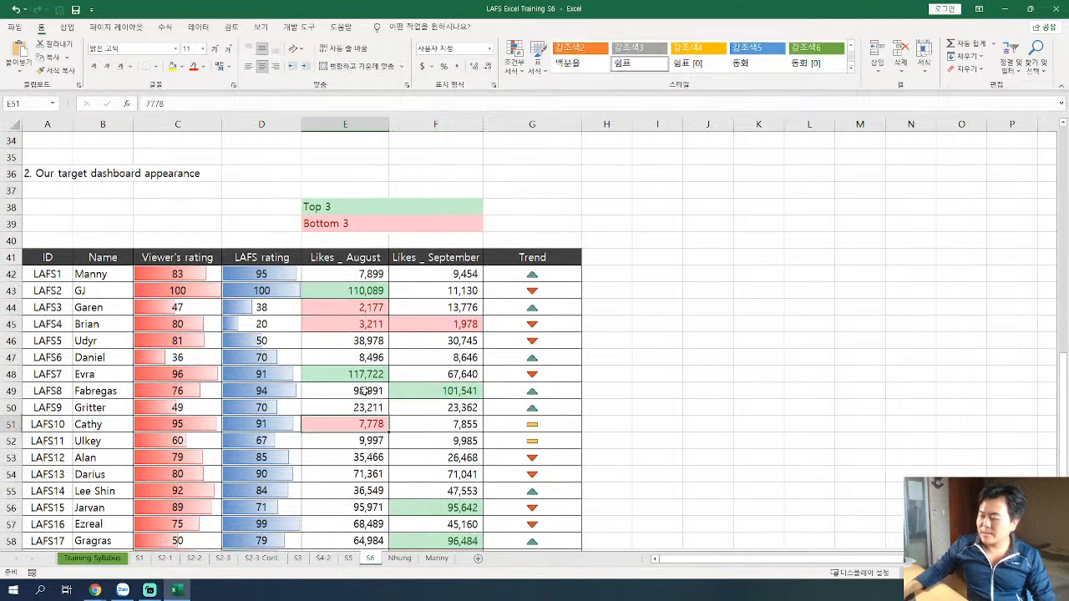
scroll(354, 387, down, 1)
scroll(357, 376, up, 2)
Examine the top three and bottom three highlights in the target dashboard's Likes _ September column, including F49.
drag(434, 310, 434, 391)
click(401, 328)
click(466, 377)
scroll(449, 378, down, 2)
click(453, 341)
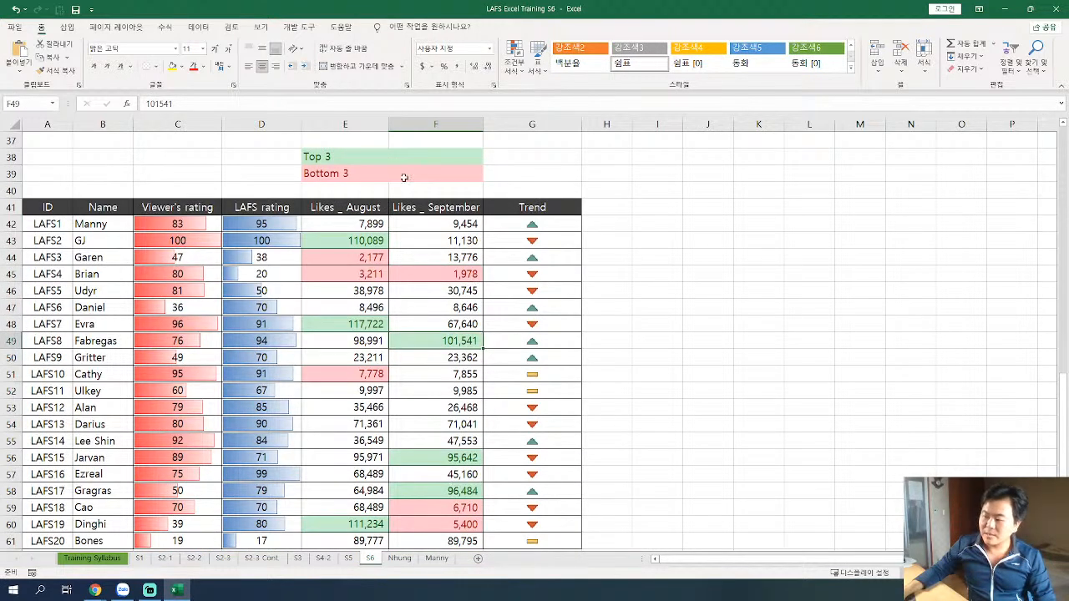
Examine the Trend icons in G42 and G51 against the August and September likes, comparing E51:F51.
click(557, 224)
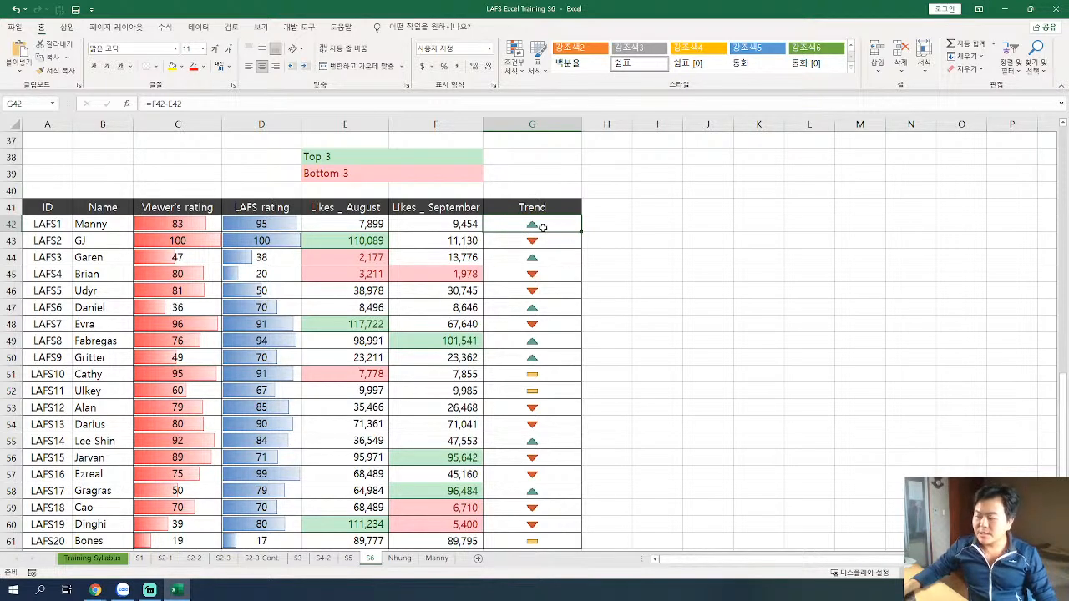
click(119, 224)
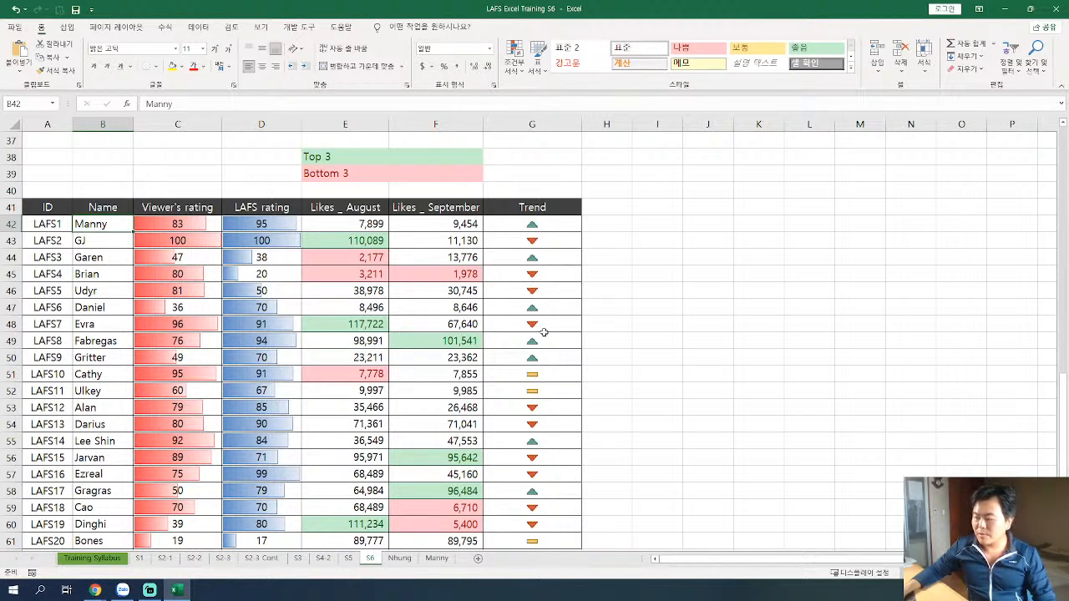
drag(543, 375, 436, 375)
drag(347, 375, 443, 375)
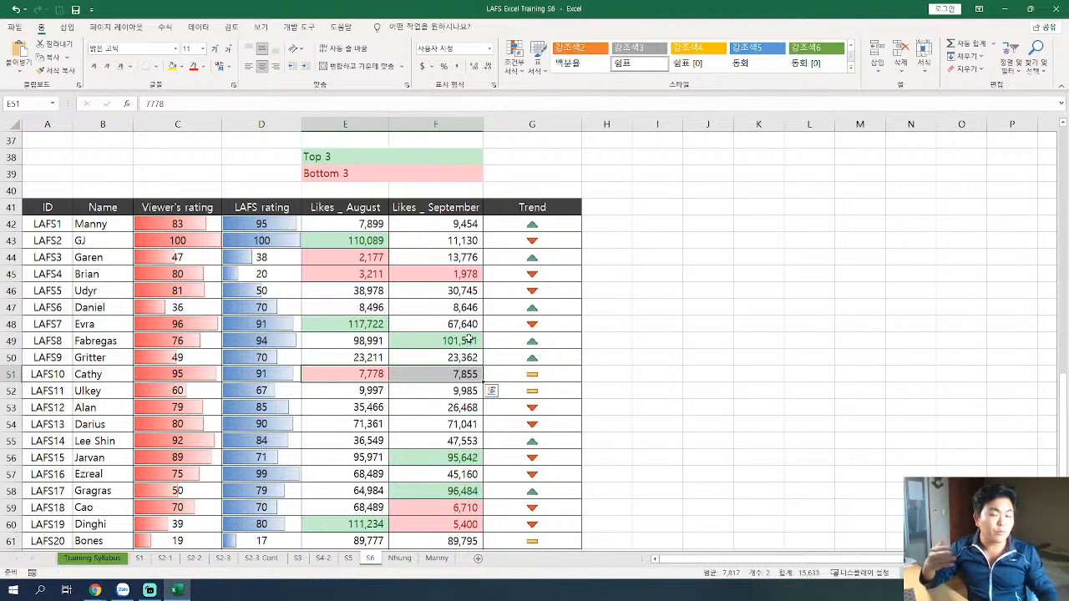
click(533, 376)
drag(354, 376, 472, 374)
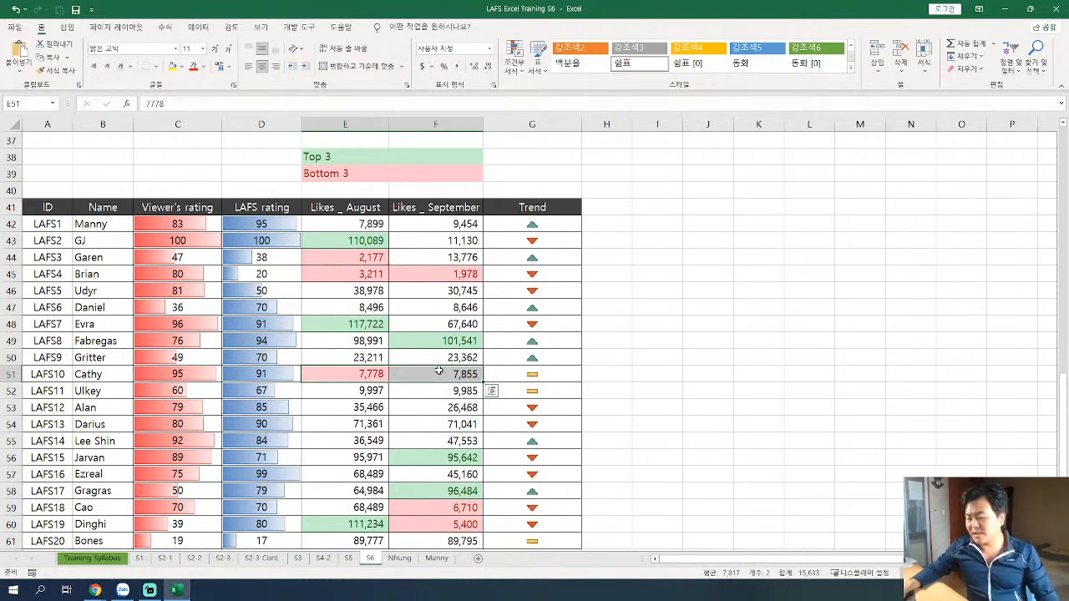
click(547, 377)
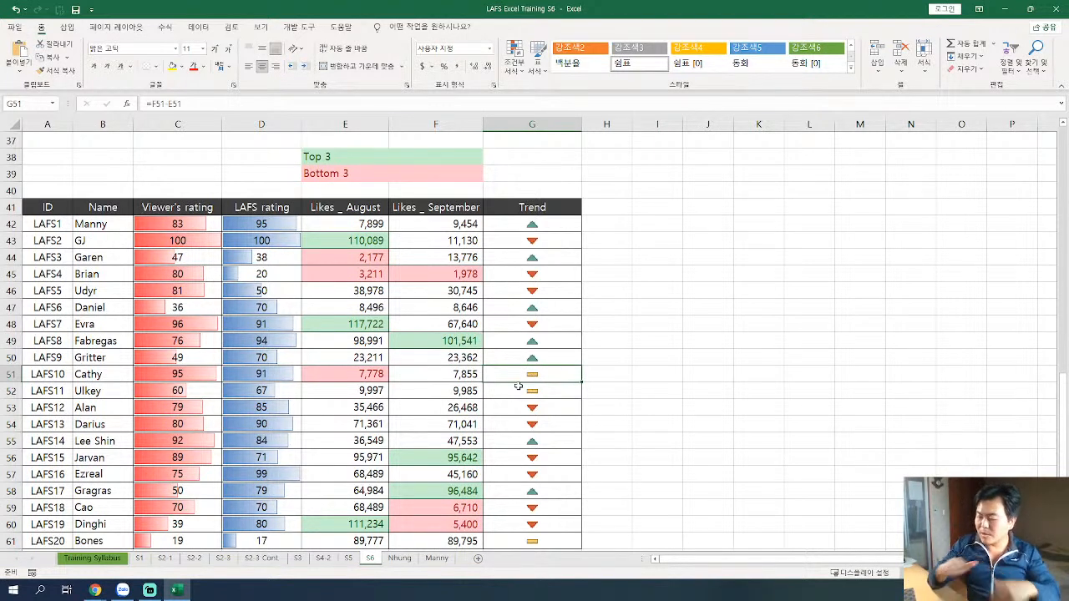
Check the Trend icons for LAFS15 and LAFS20 in G56 and G61.
scroll(547, 370, down, 1)
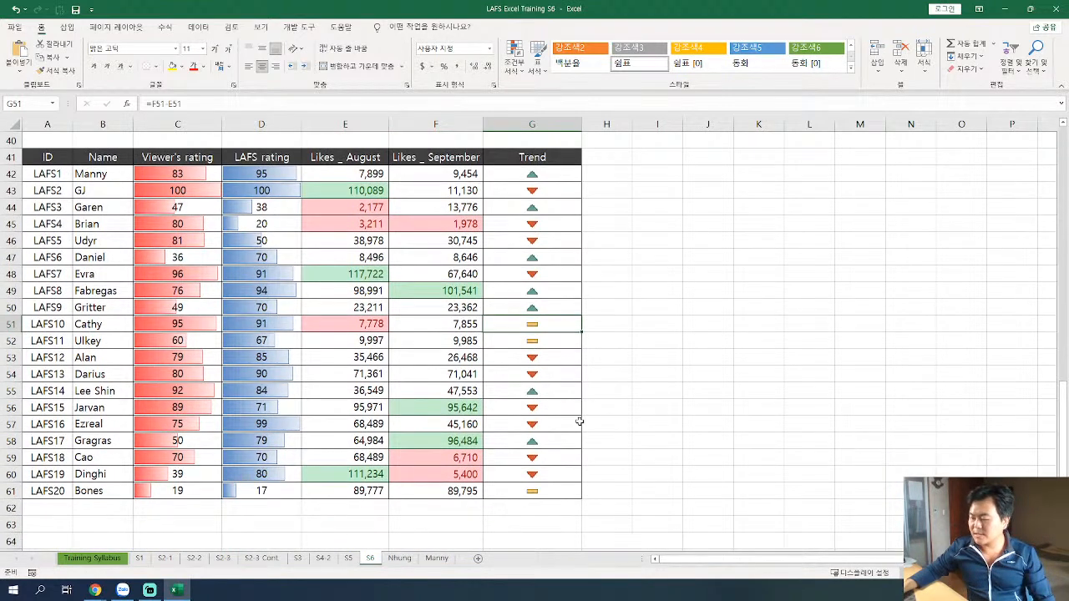
click(548, 409)
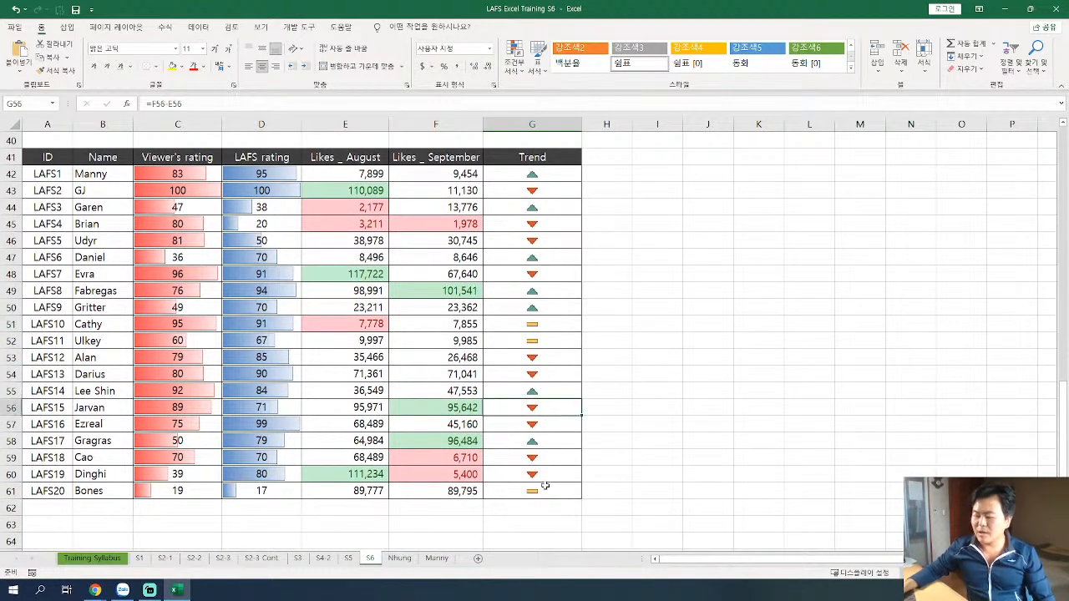
click(538, 493)
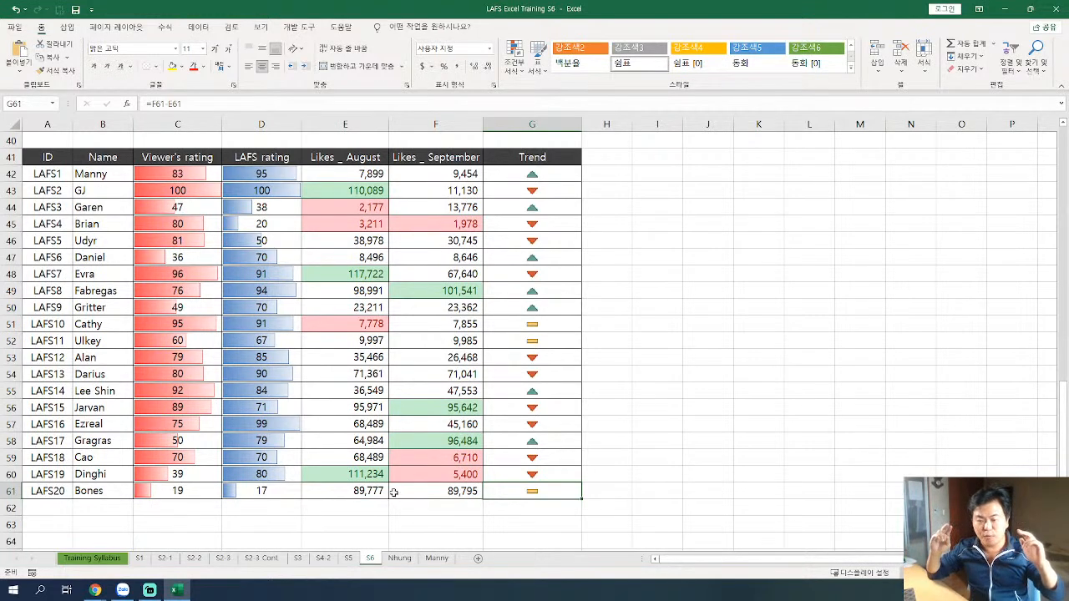
Copy the background data table A8:F28 and paste it below the target dashboard, starting at A68.
scroll(393, 493, up, 11)
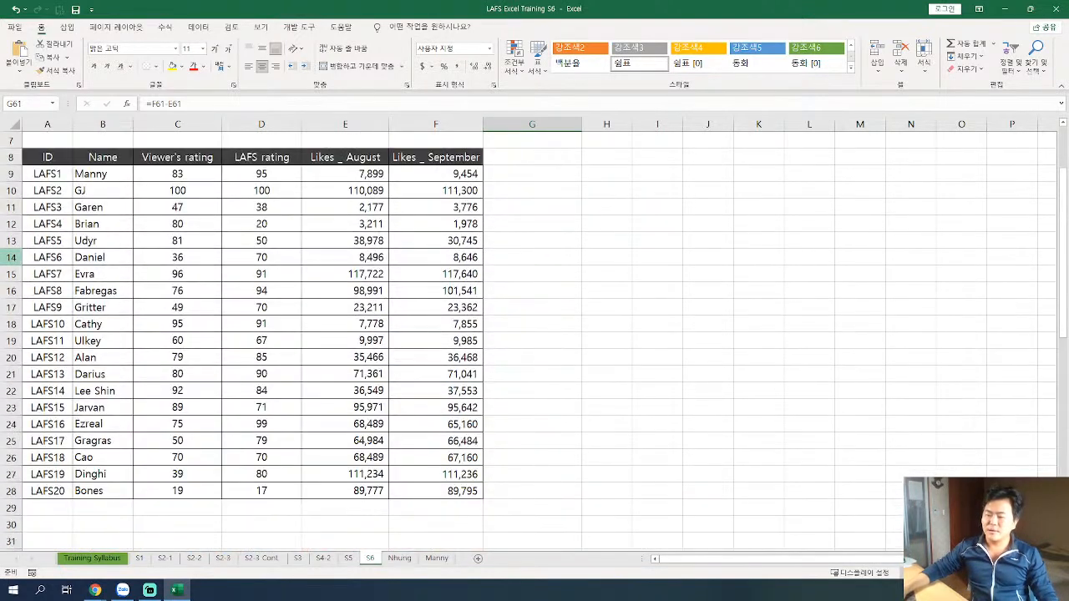
drag(52, 157, 456, 493)
key(ctrl+c)
scroll(504, 383, down, 15)
scroll(503, 382, up, 4)
scroll(504, 383, up, 5)
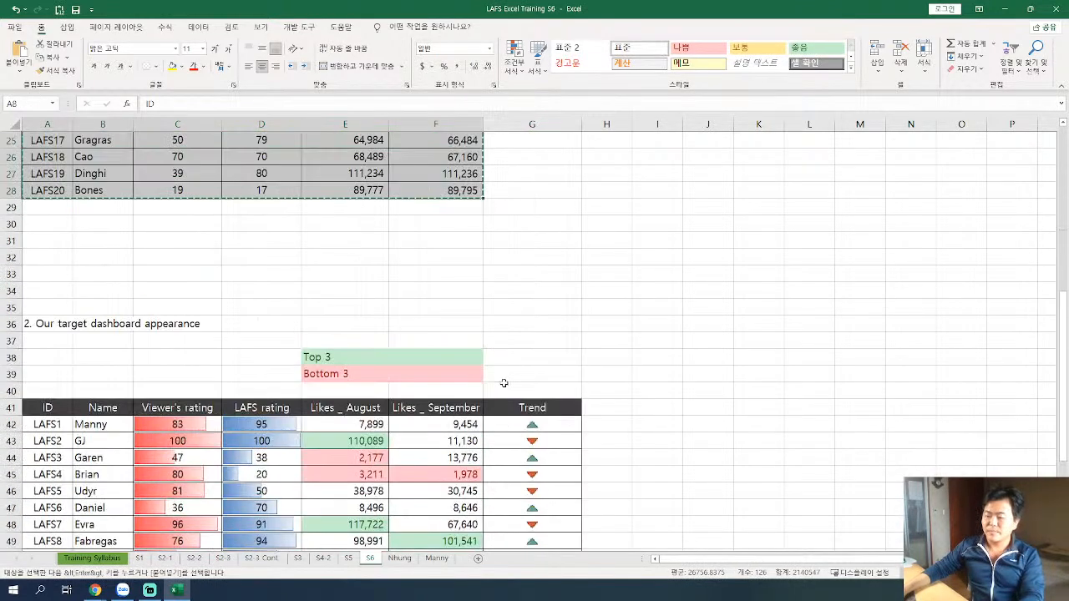
scroll(501, 383, down, 9)
drag(51, 301, 55, 295)
key(Down)
key(Down)
key(ctrl+v)
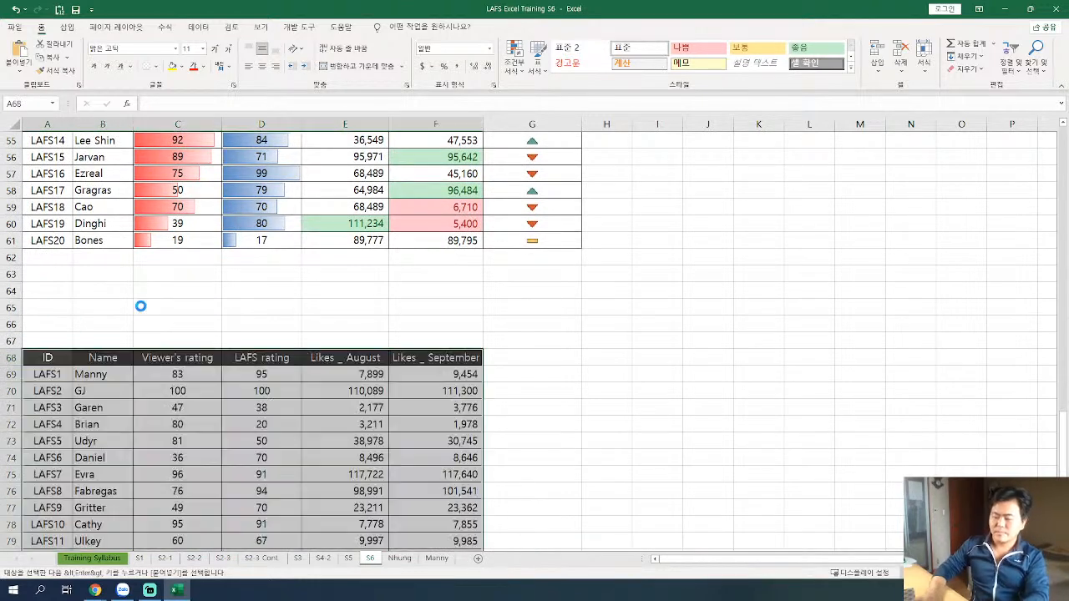
Enter the section heading "3. Actual training via examples" in A65, above the pasted table.
click(72, 305)
text(3.)
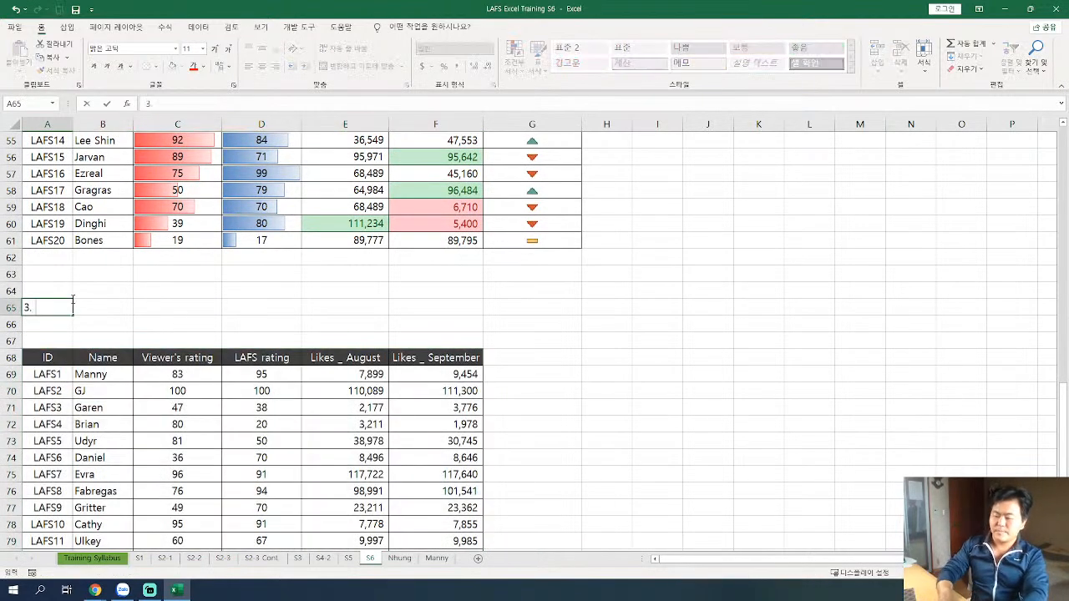
text( Actual trainin)
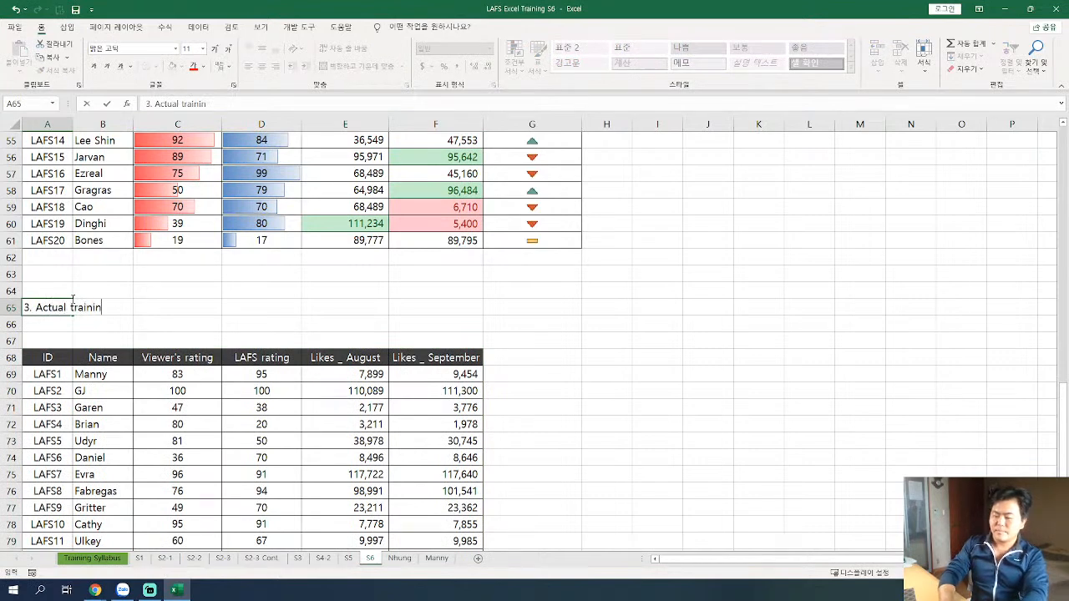
text(g via examples)
key(Return)
key(Up)
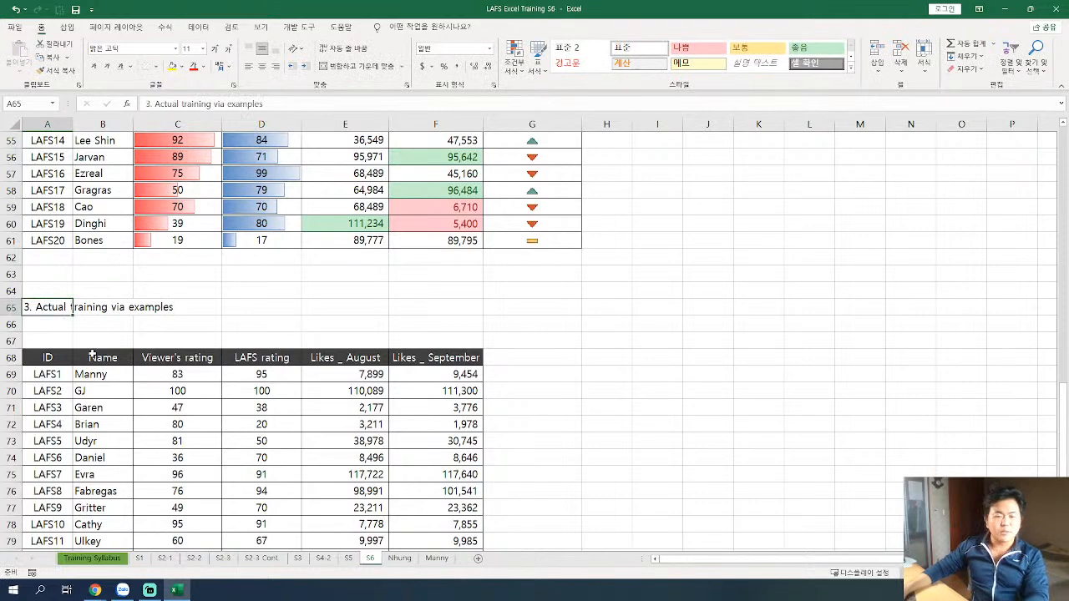
Delete the empty row 67 between the section 3 heading and the practice table.
scroll(92, 355, up, 3)
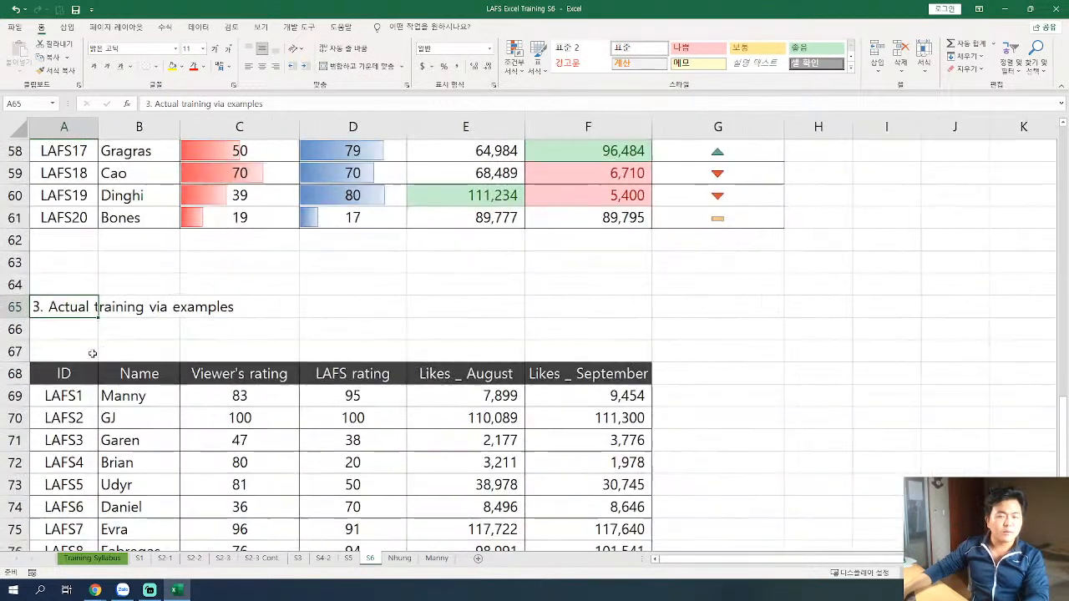
scroll(92, 354, up, 1)
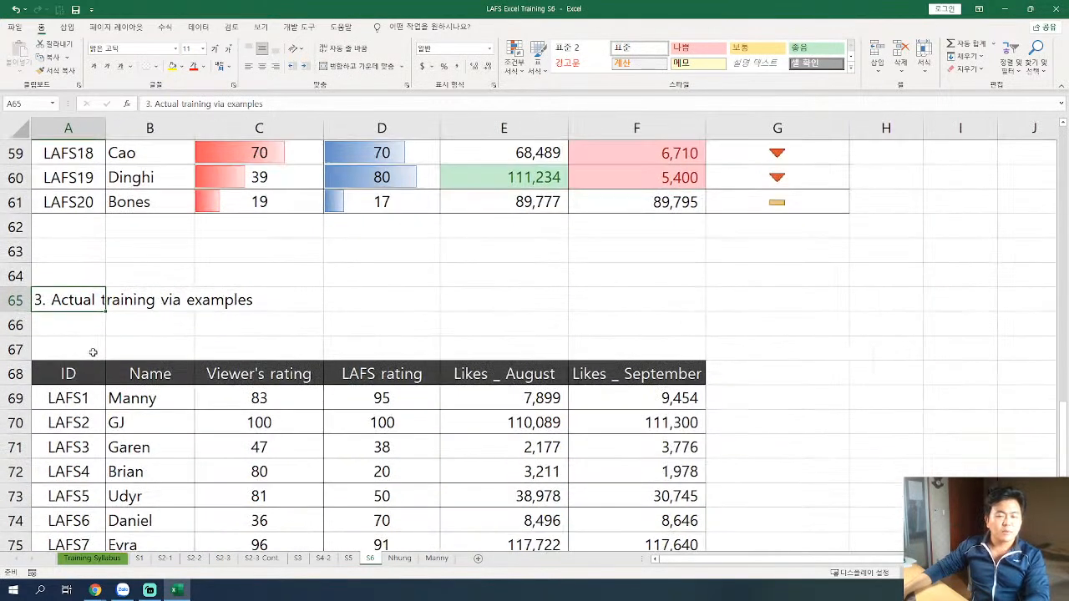
scroll(136, 341, up, 2)
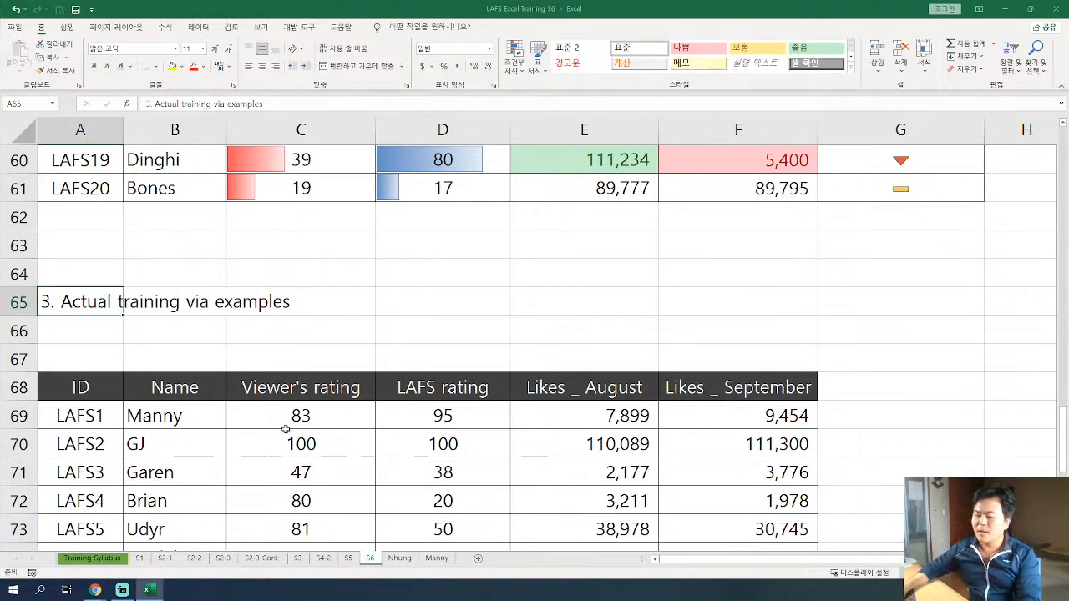
click(335, 443)
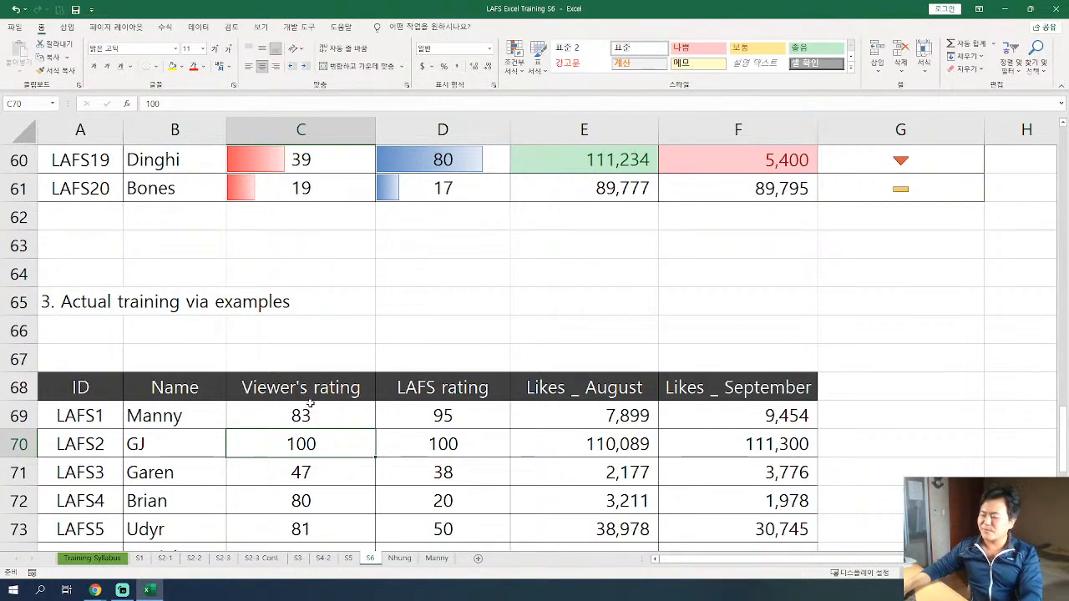
click(19, 359)
key(ctrl+minus)
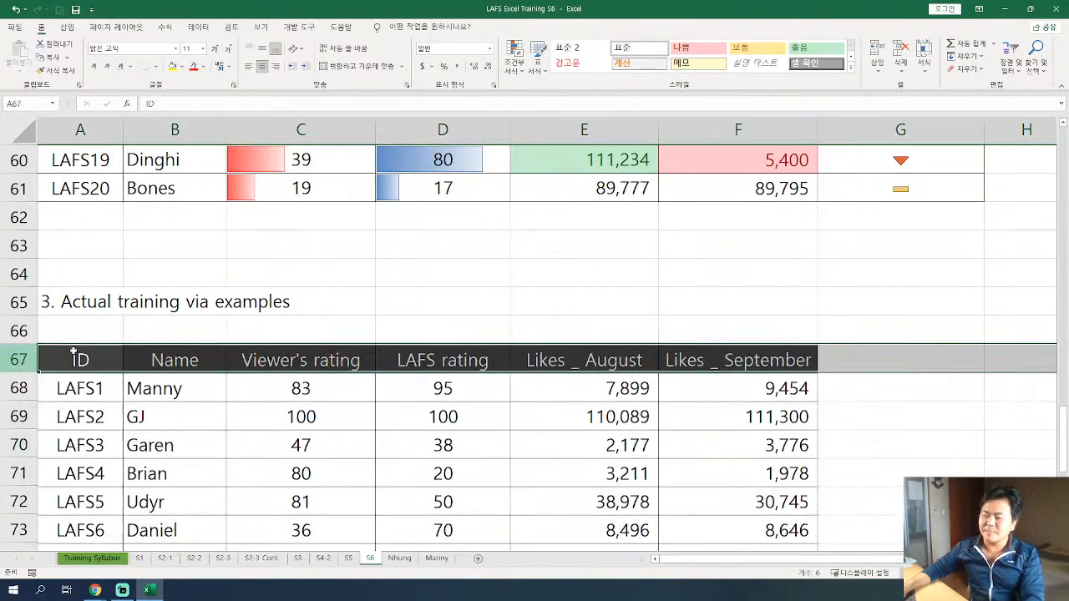
click(191, 331)
Review the target dashboard again, focusing on the red data bars in its Viewer's rating column.
scroll(207, 348, up, 2)
scroll(207, 347, up, 3)
ctrl+scroll(350, 327, down, 2)
scroll(351, 339, up, 1)
scroll(350, 339, up, 14)
scroll(258, 468, down, 16)
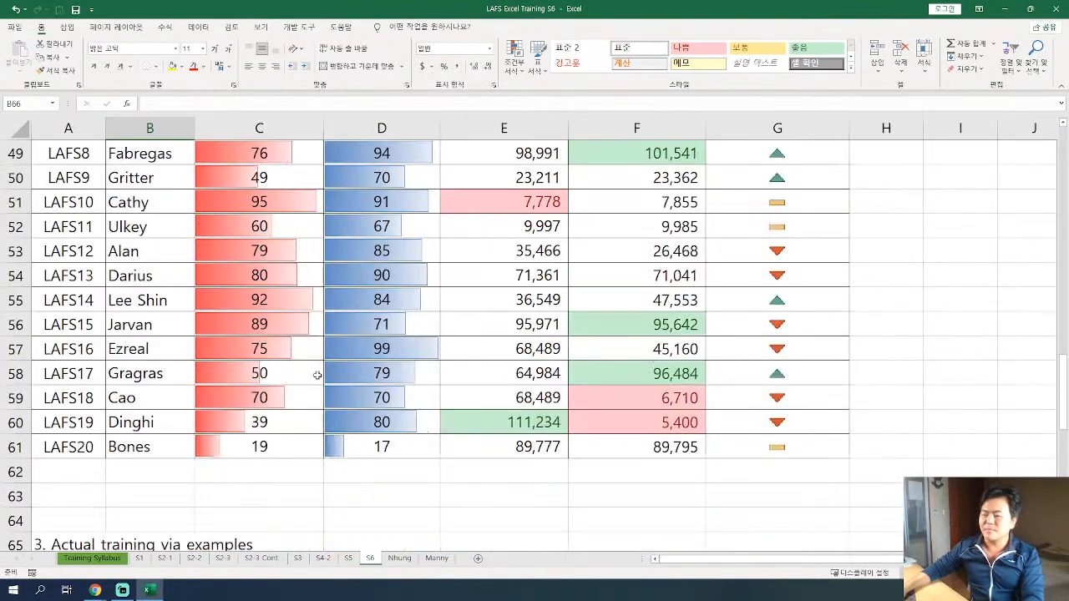
scroll(359, 418, down, 7)
ctrl+scroll(229, 393, up, 1)
scroll(358, 394, up, 6)
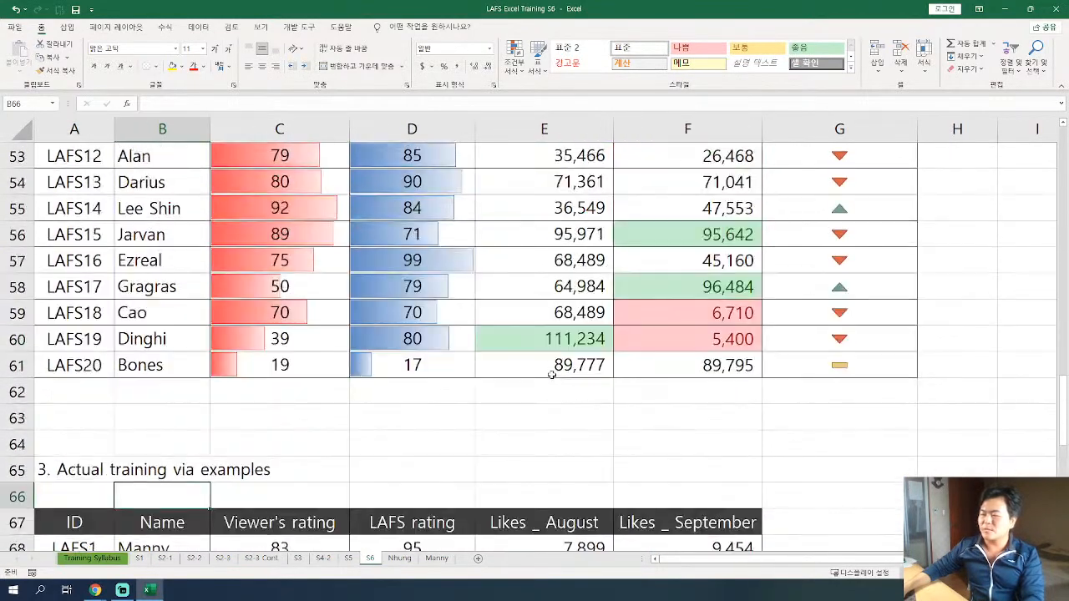
scroll(376, 339, up, 6)
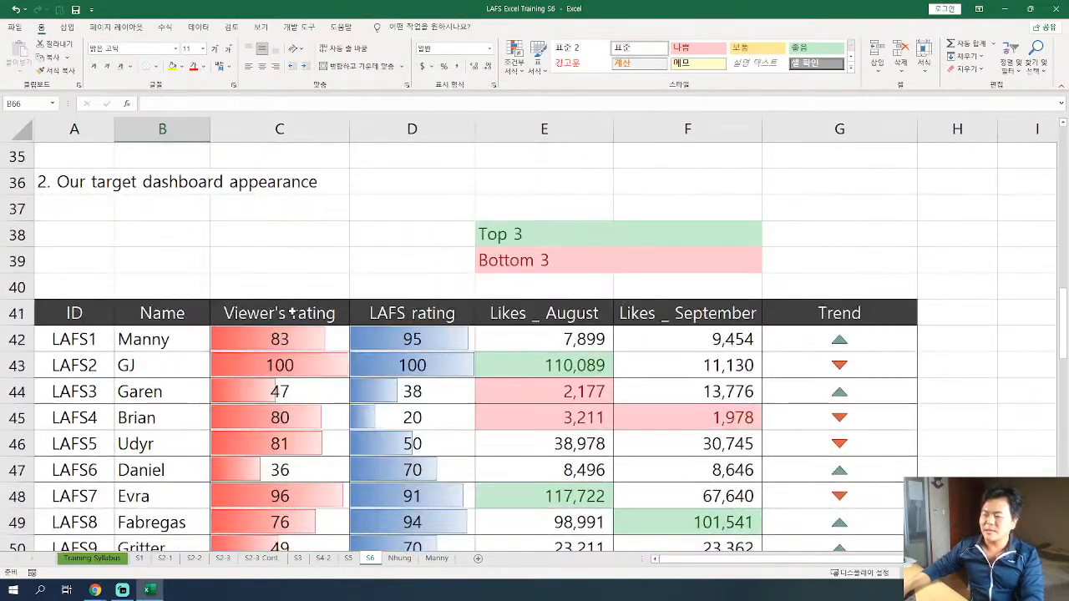
drag(289, 313, 291, 496)
Preview blue gradient data bars on the practice table's Viewer's rating values, C68:C87, with Conditional Formatting.
scroll(276, 399, down, 1)
scroll(275, 400, down, 12)
scroll(280, 393, up, 2)
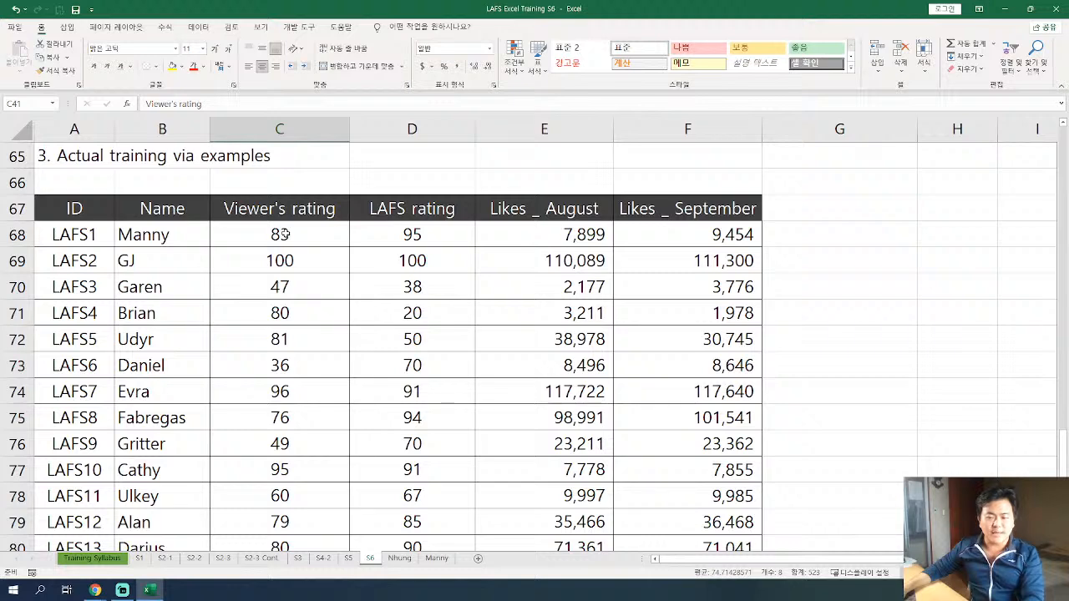
scroll(284, 235, down, 2)
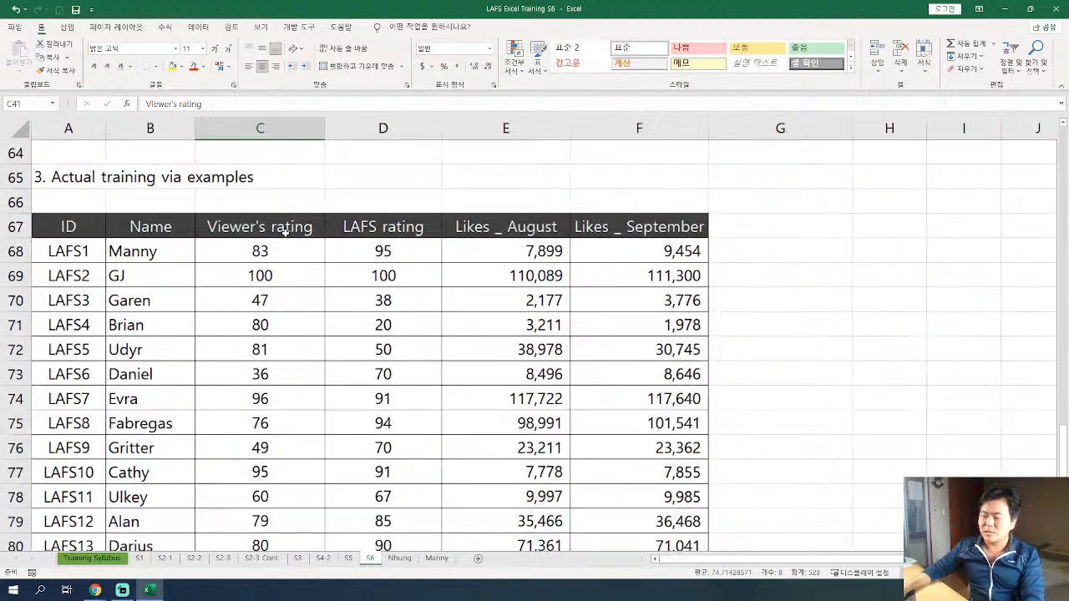
drag(266, 468, 277, 523)
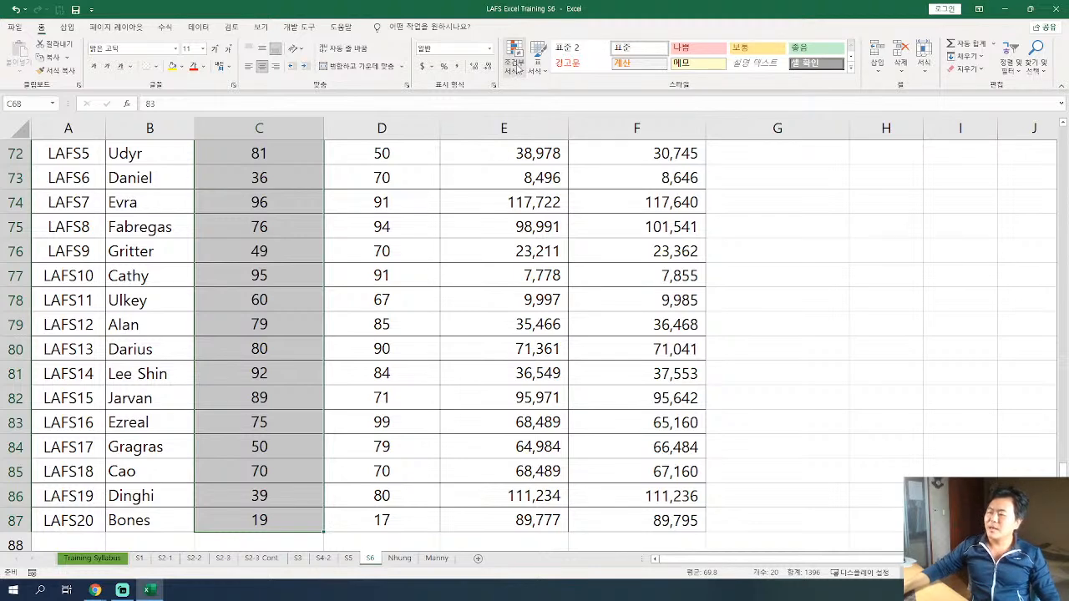
click(516, 59)
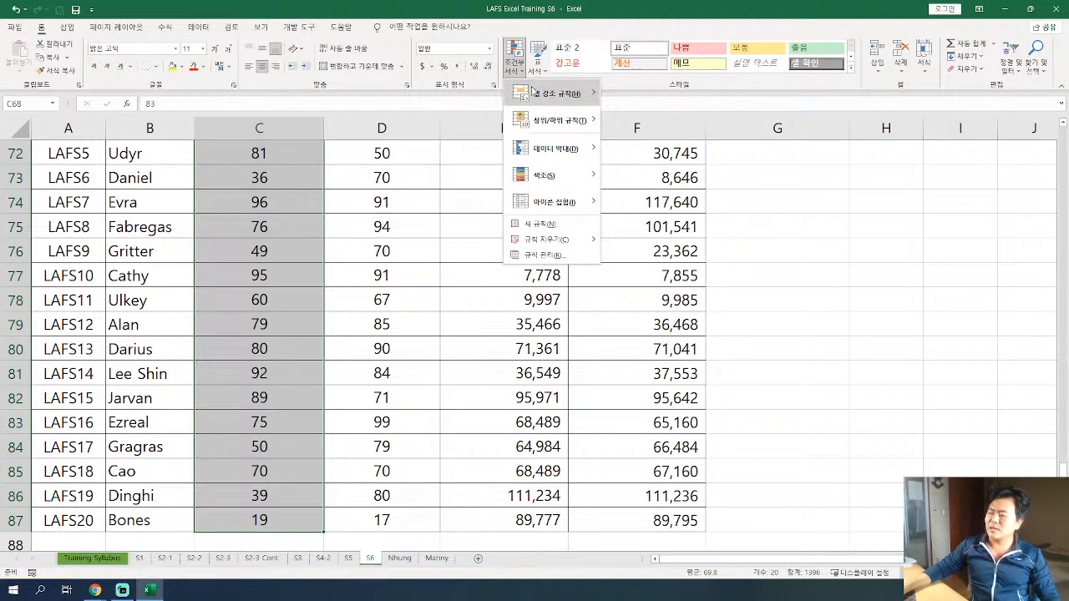
mouse_move(552, 146)
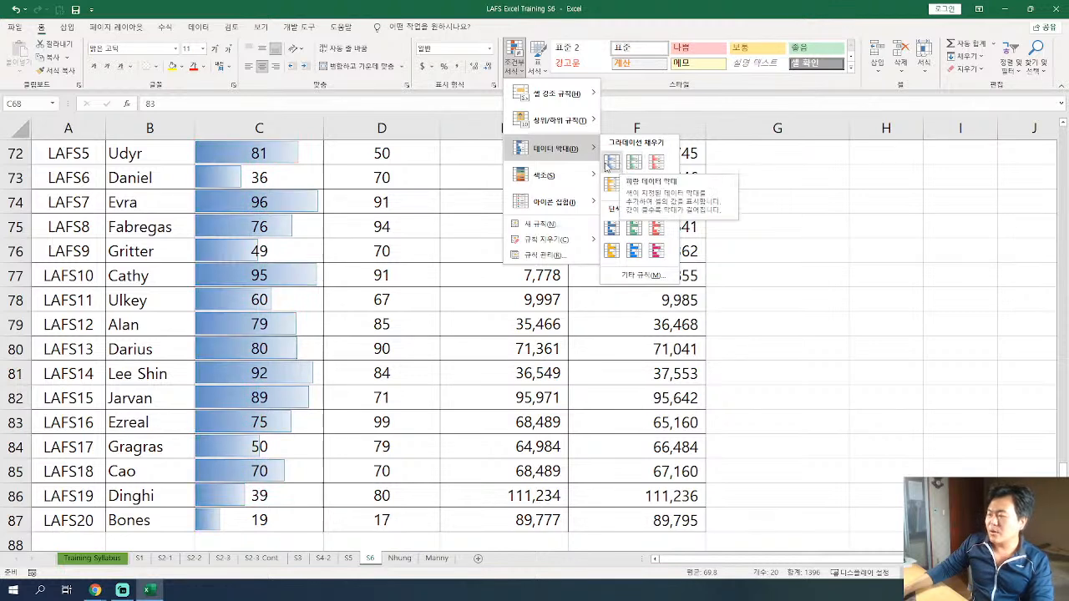
Switch to the KakaoTalk chat list, open the three-person group chat with unread messages and send the pasted link text.
click(363, 110)
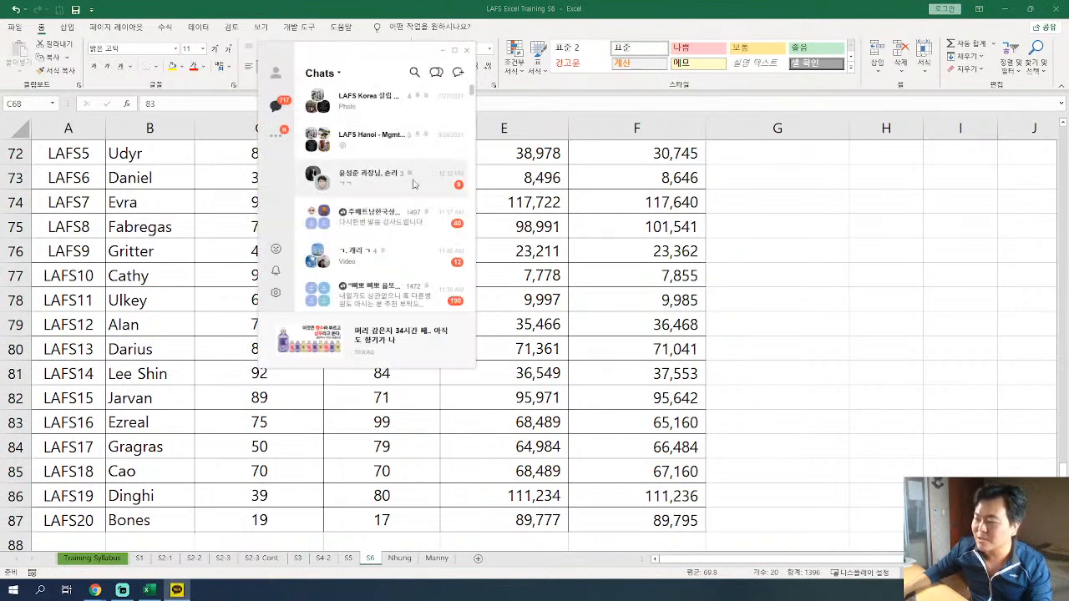
double_click(409, 176)
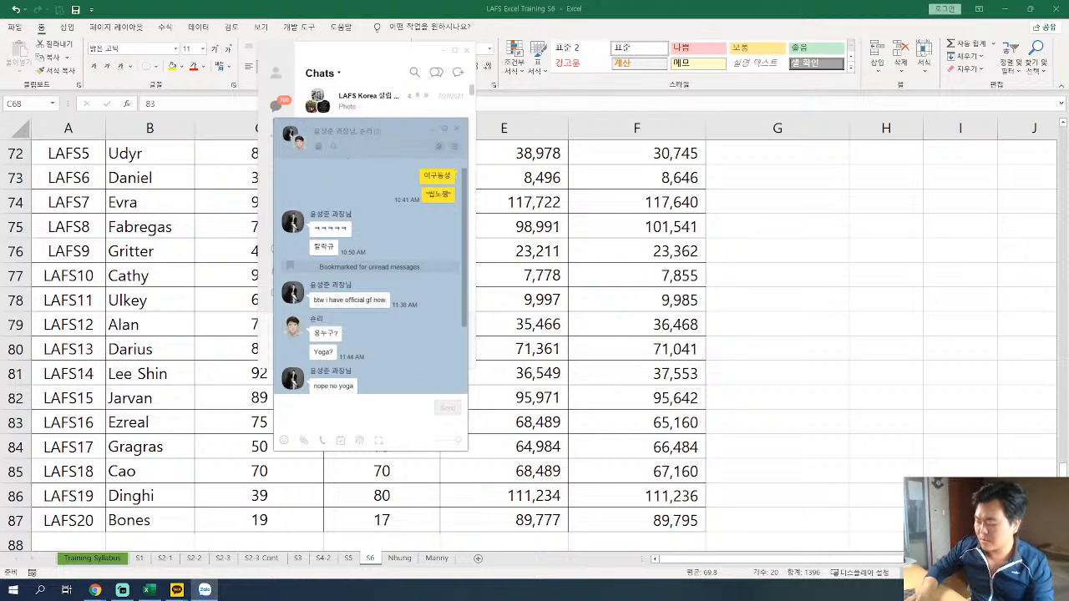
click(333, 410)
key(ctrl+v)
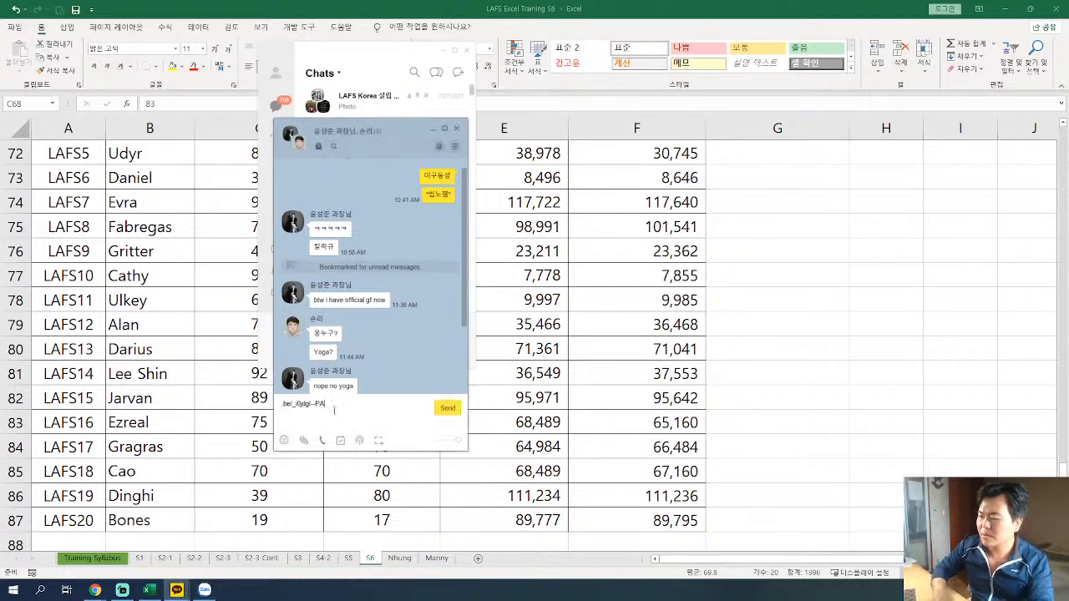
key(Return)
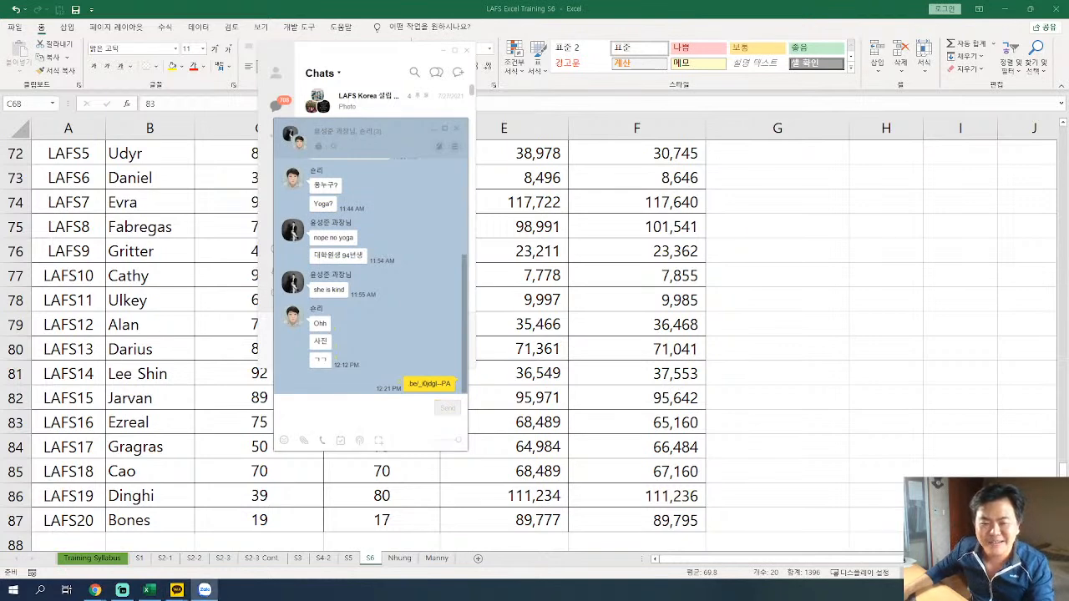
Paste and send the full YouTube live link in the group chat, followed by the message "엑셀 트레이닝 라이브".
click(334, 411)
text(https://youtu.be/_i0jdgl--PA)
click(458, 412)
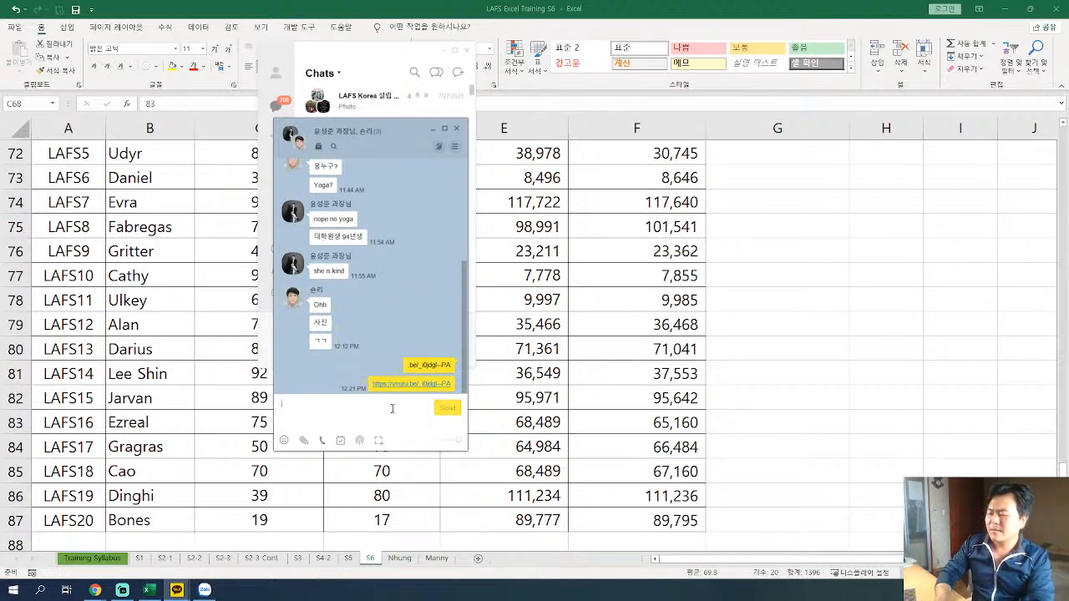
text(예셀 트레이닝 라이브)
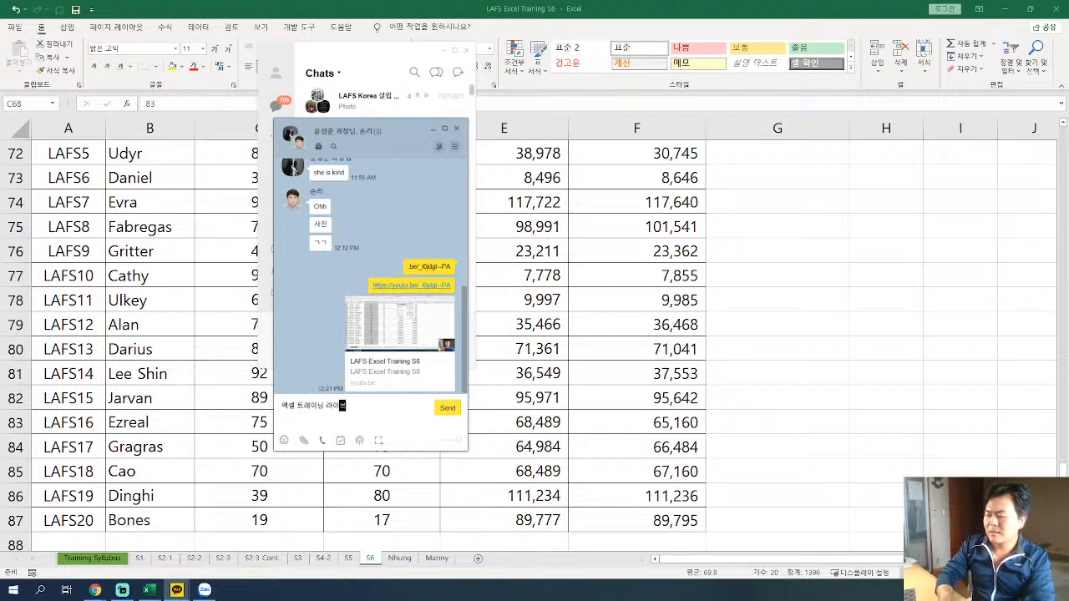
key(Return)
Send a message mentioning the second suggested chat member with "ㄱ", and close the chat room and chat list.
text(@)
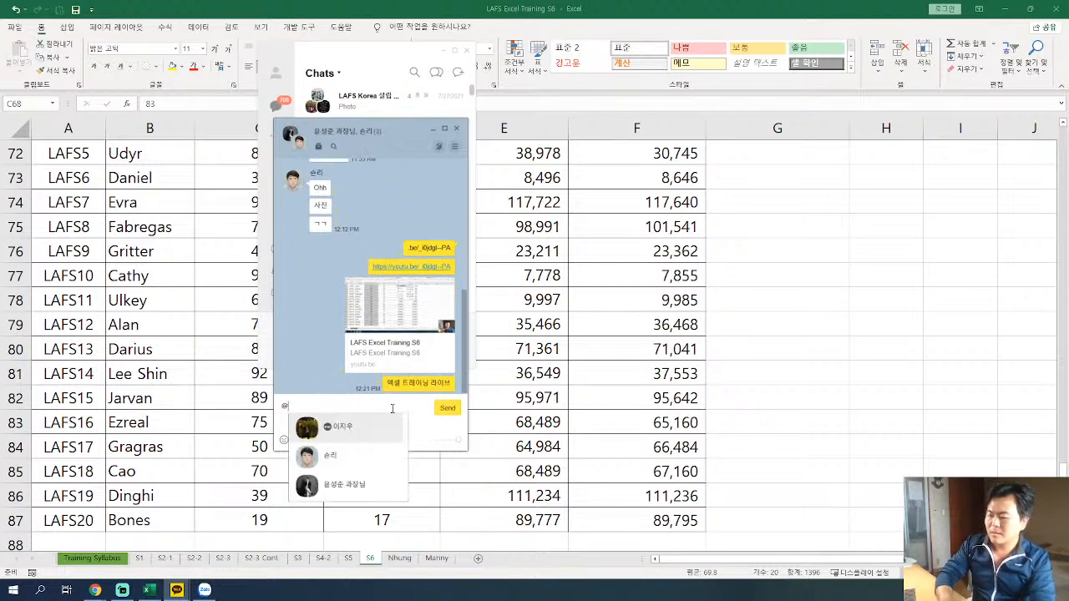
key(Down)
key(Return)
text(ㄱ)
key(Return)
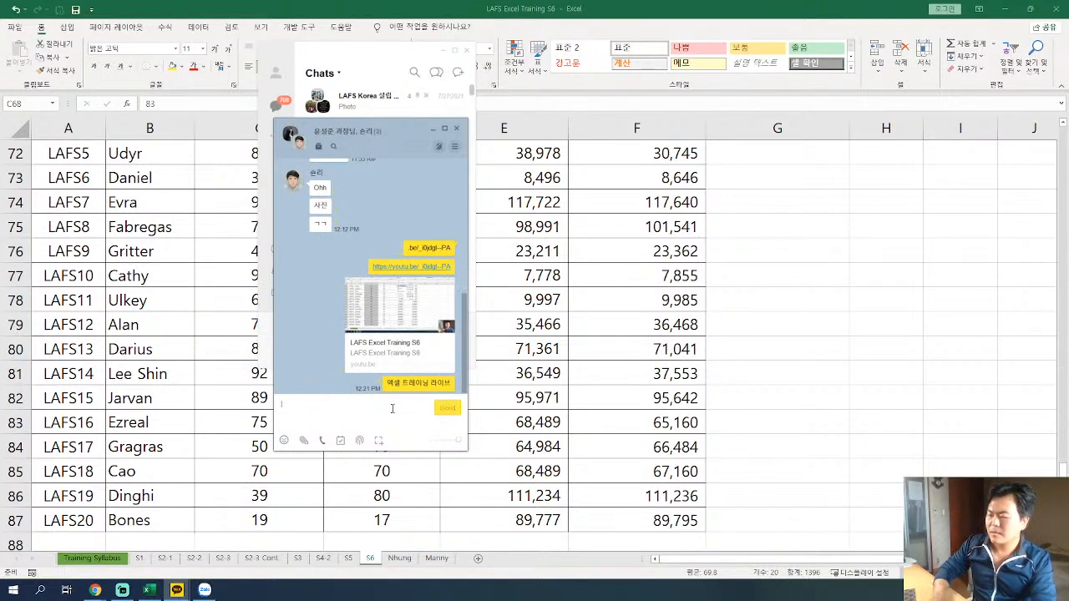
click(458, 132)
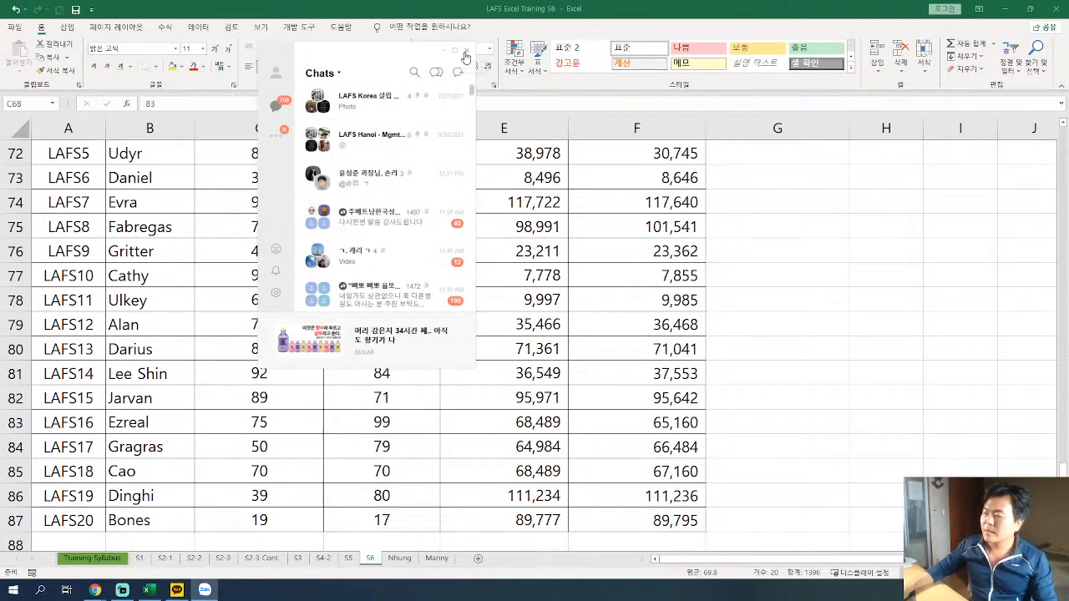
click(466, 51)
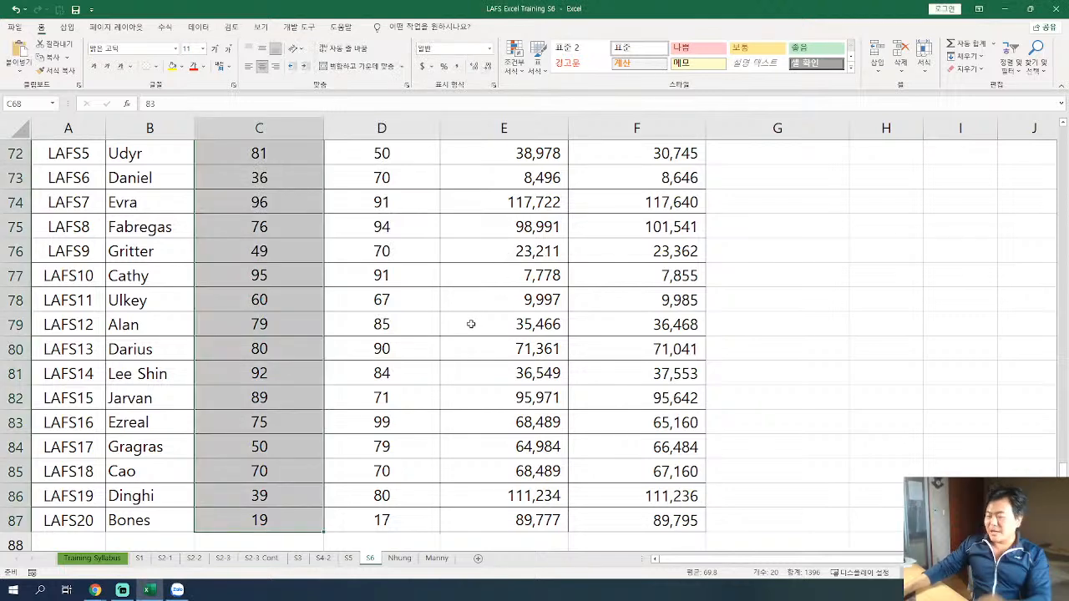
Apply blue gradient data bars to the practice table's Viewer's rating values, C68:C87, with Conditional Formatting.
scroll(471, 324, up, 2)
click(300, 325)
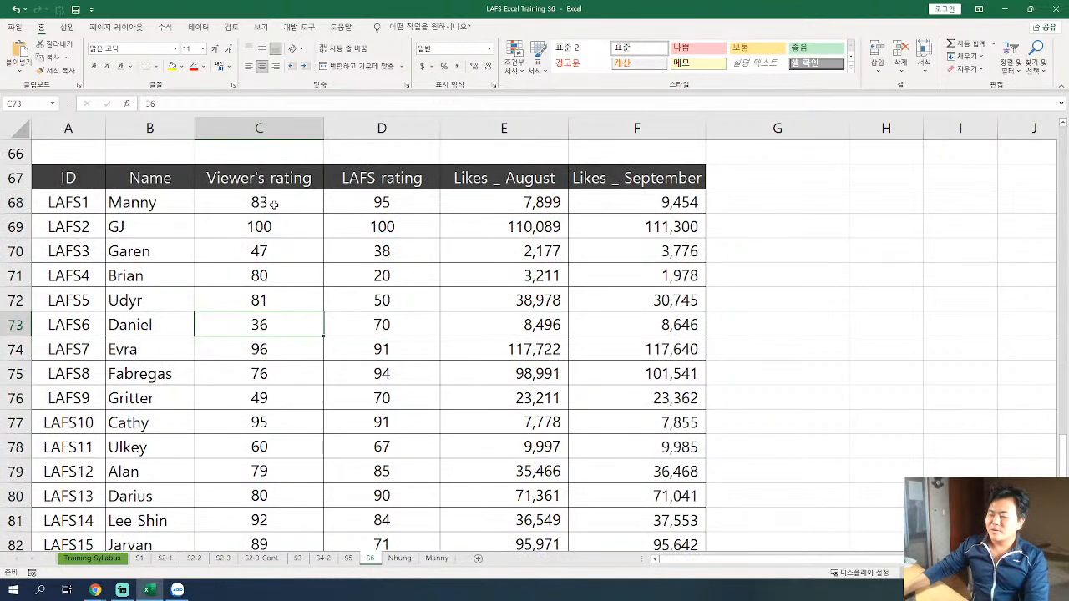
drag(273, 204, 267, 462)
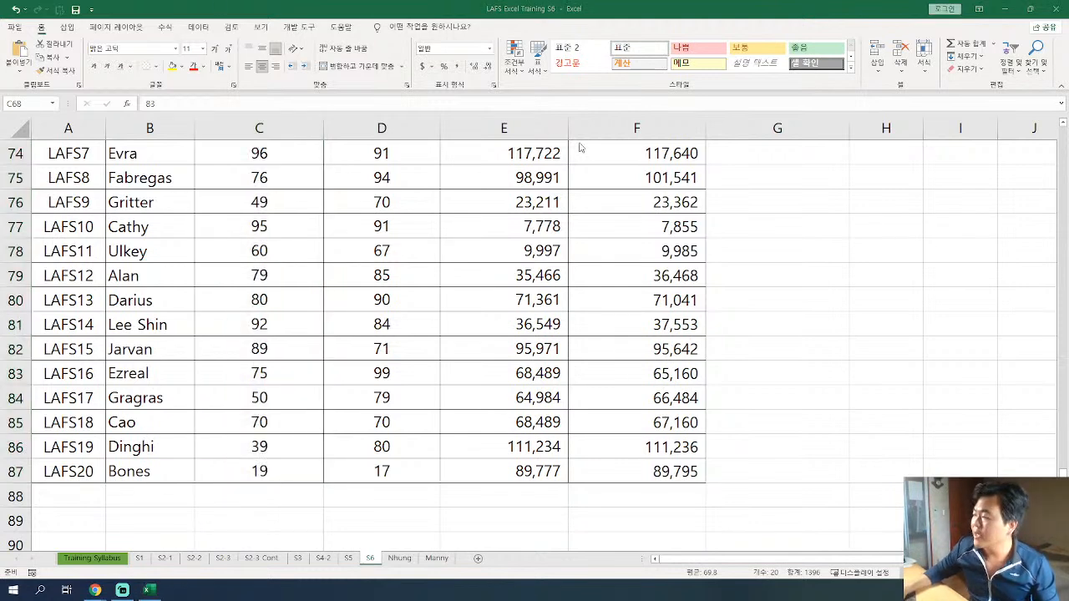
click(313, 7)
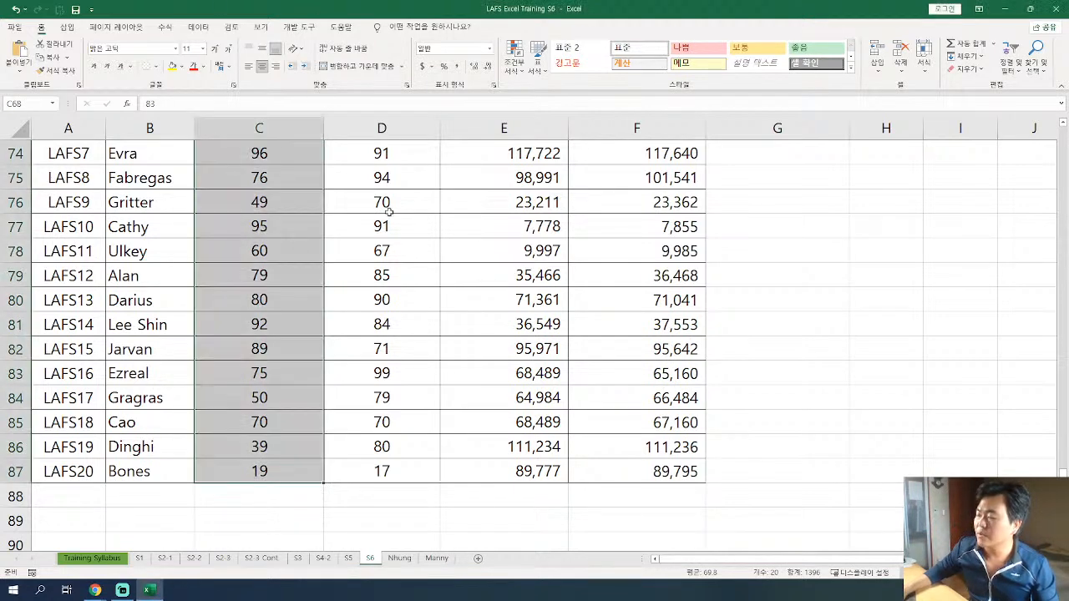
click(517, 70)
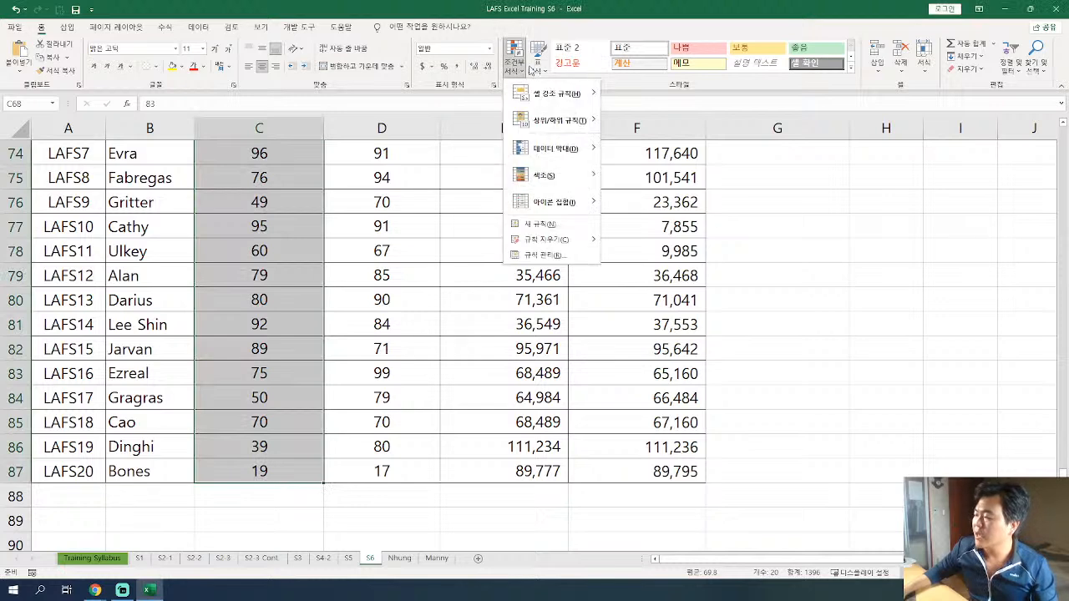
mouse_move(566, 153)
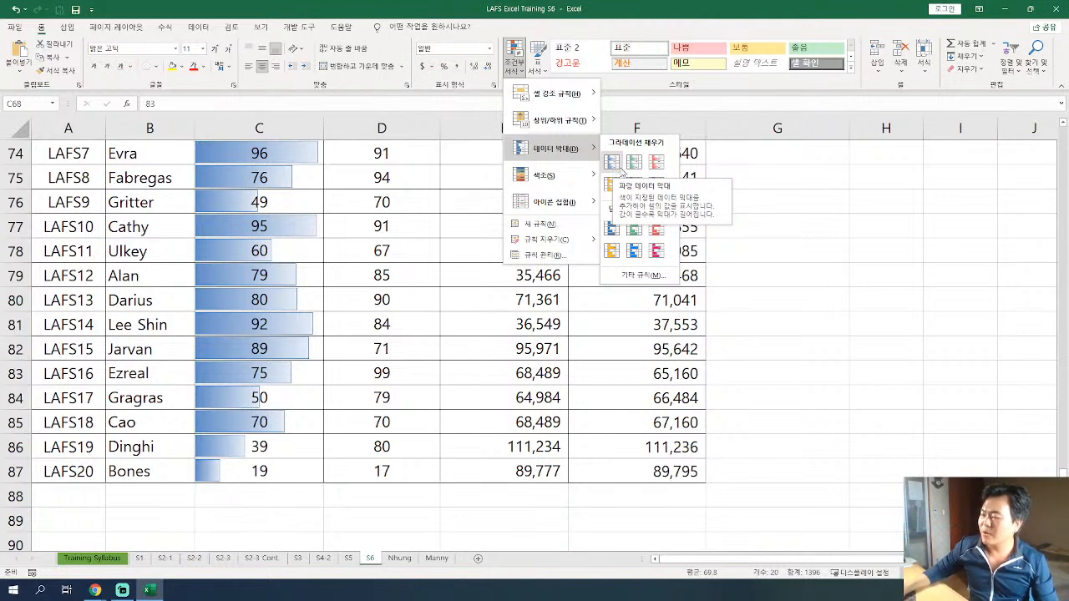
click(614, 170)
click(334, 276)
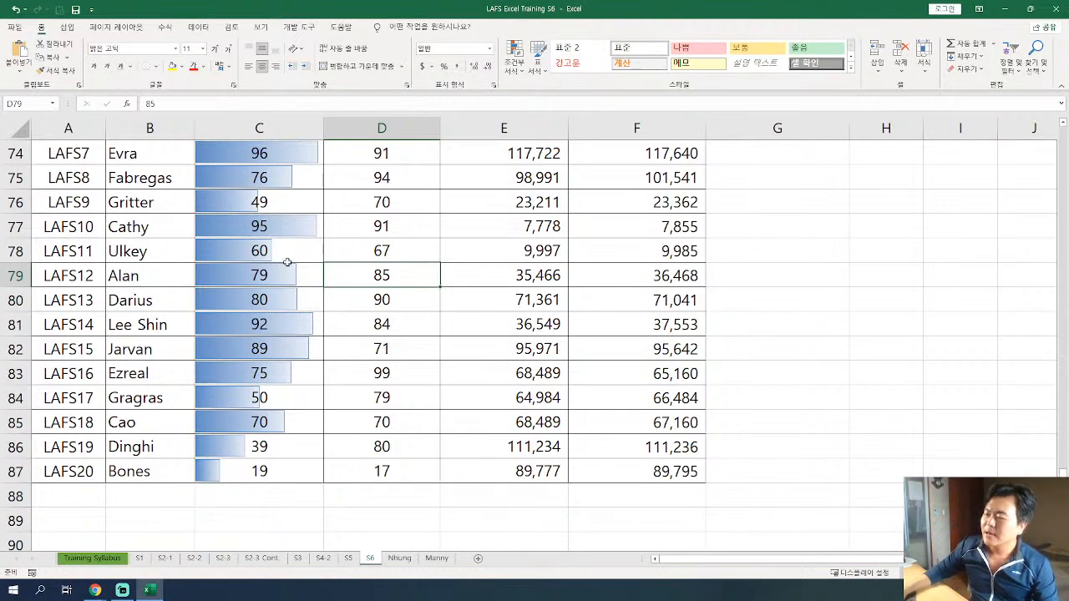
Review the new data bars and their rule for C68:C87 in the conditional formatting rules manager, and close it.
click(263, 473)
scroll(354, 373, up, 3)
scroll(354, 374, up, 1)
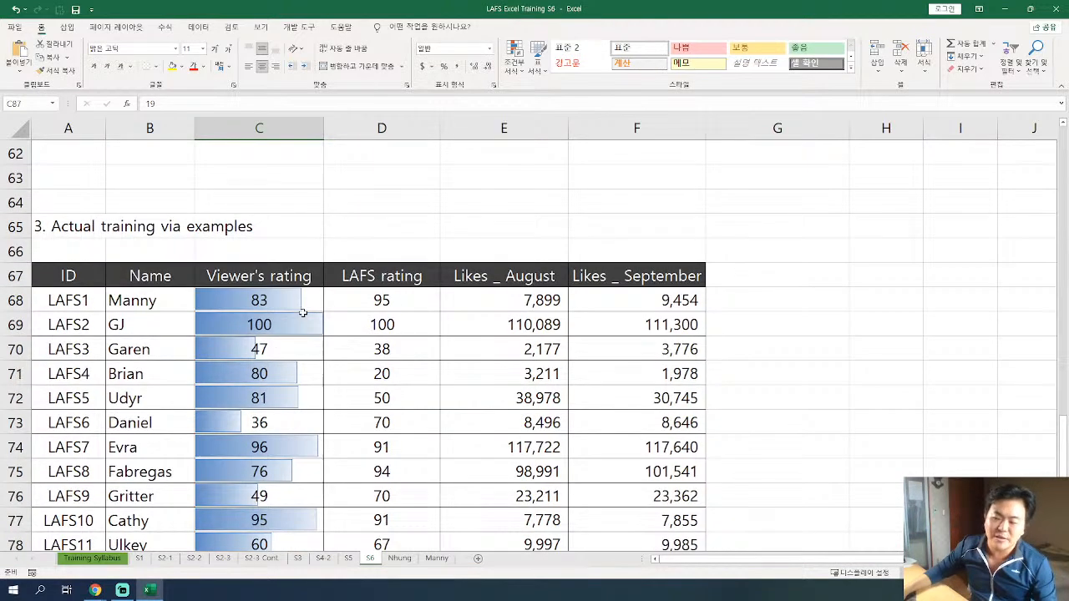
drag(299, 306, 272, 496)
click(523, 74)
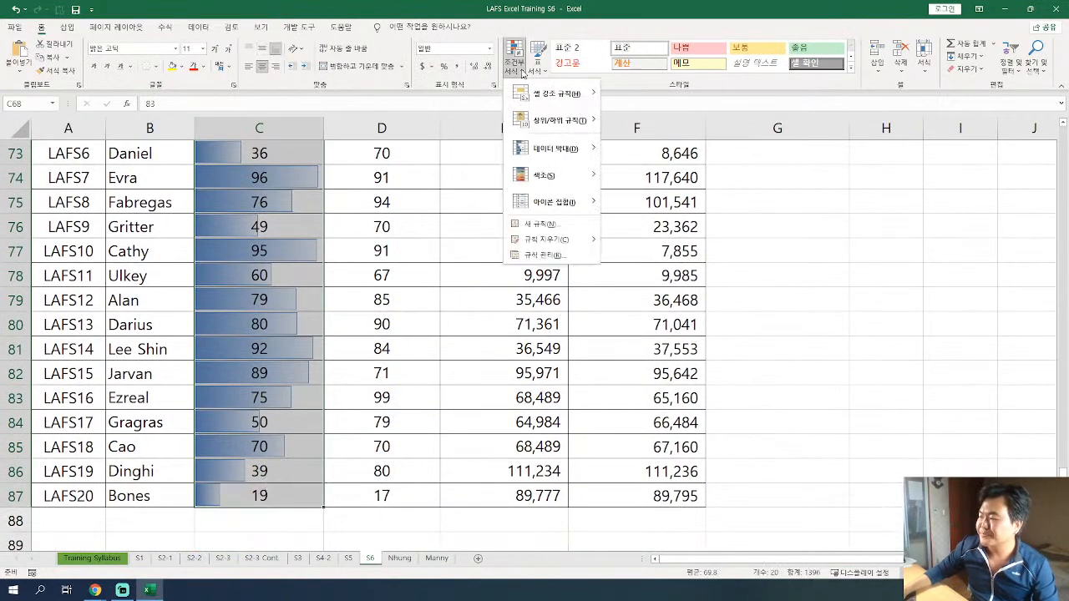
mouse_move(574, 247)
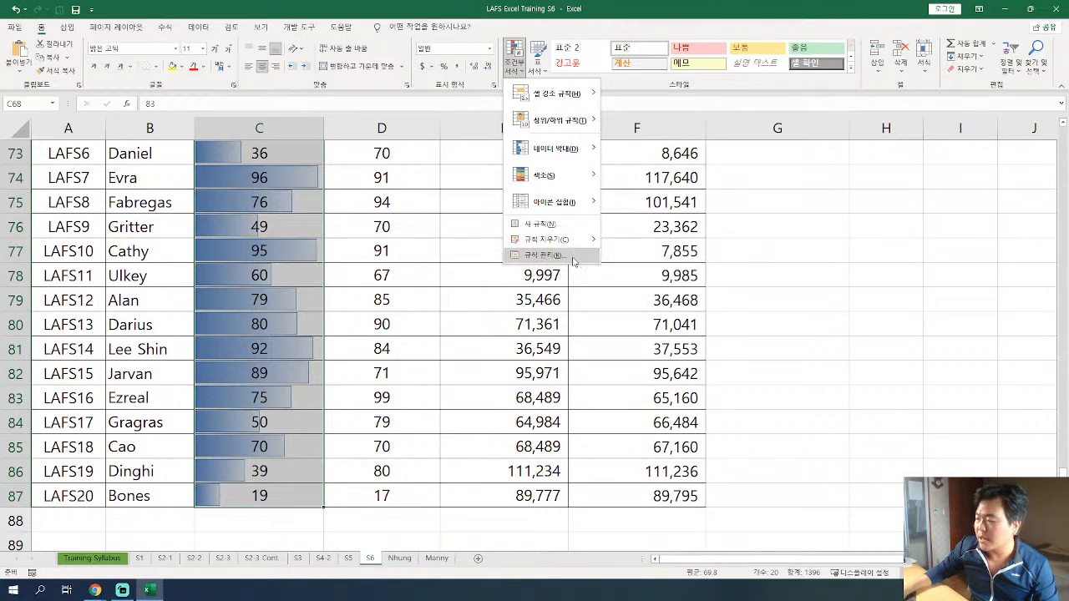
click(573, 256)
drag(627, 143, 563, 185)
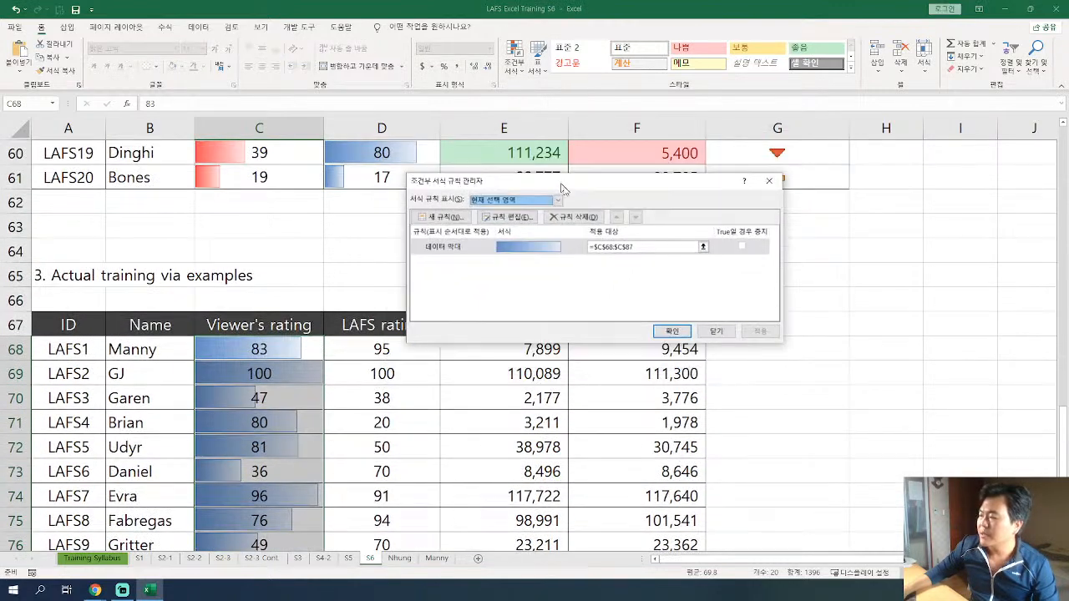
click(718, 331)
Edit the C68:C87 data bar rule, setting the minimum type to 최소값 (lowest value) and the maximum type to 최대값 (highest value).
click(513, 60)
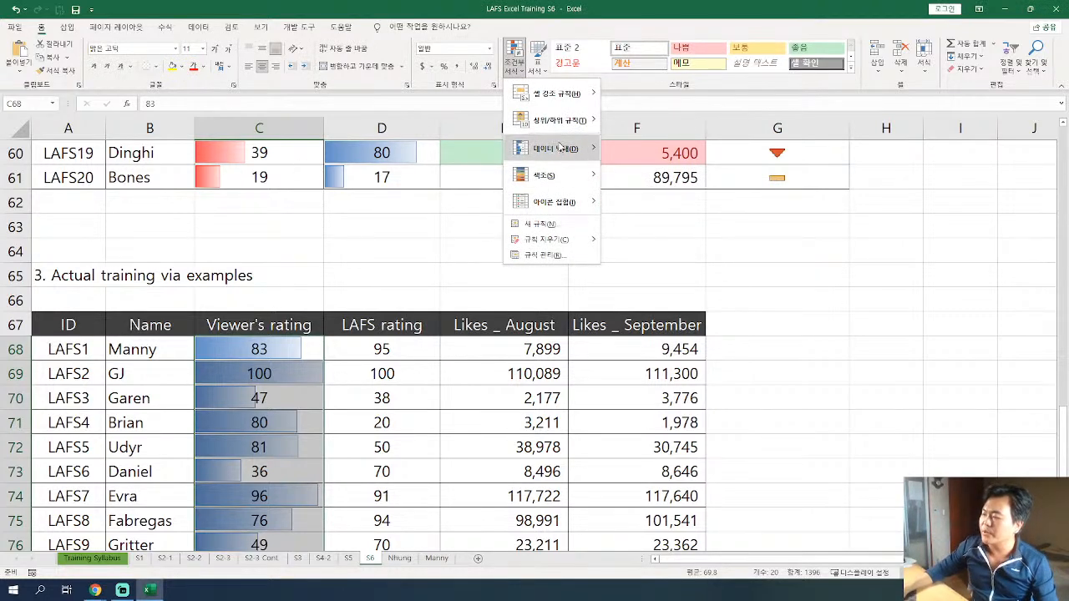
click(563, 259)
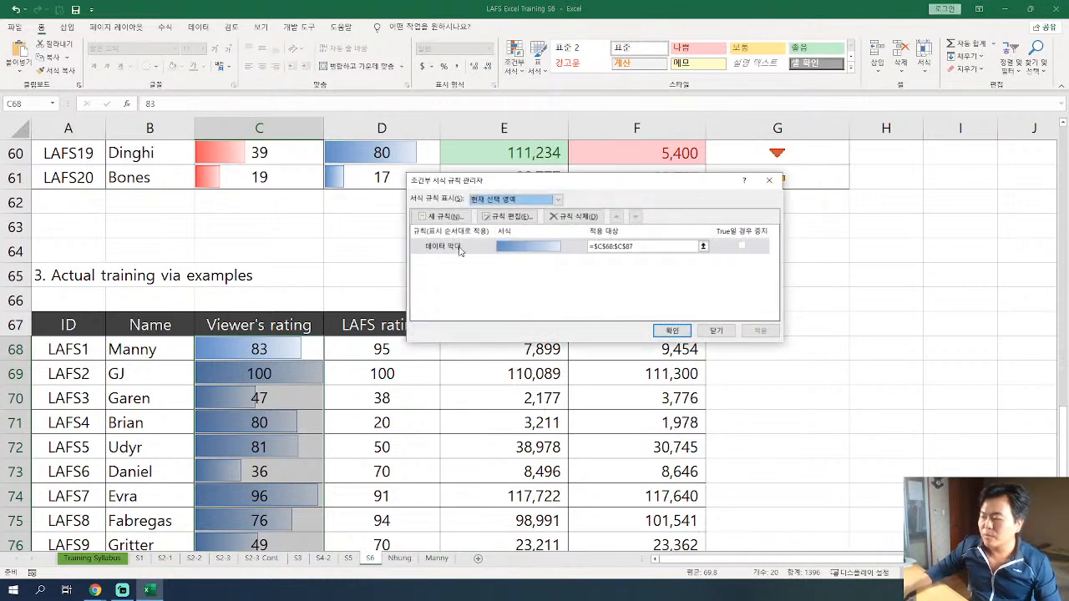
double_click(458, 248)
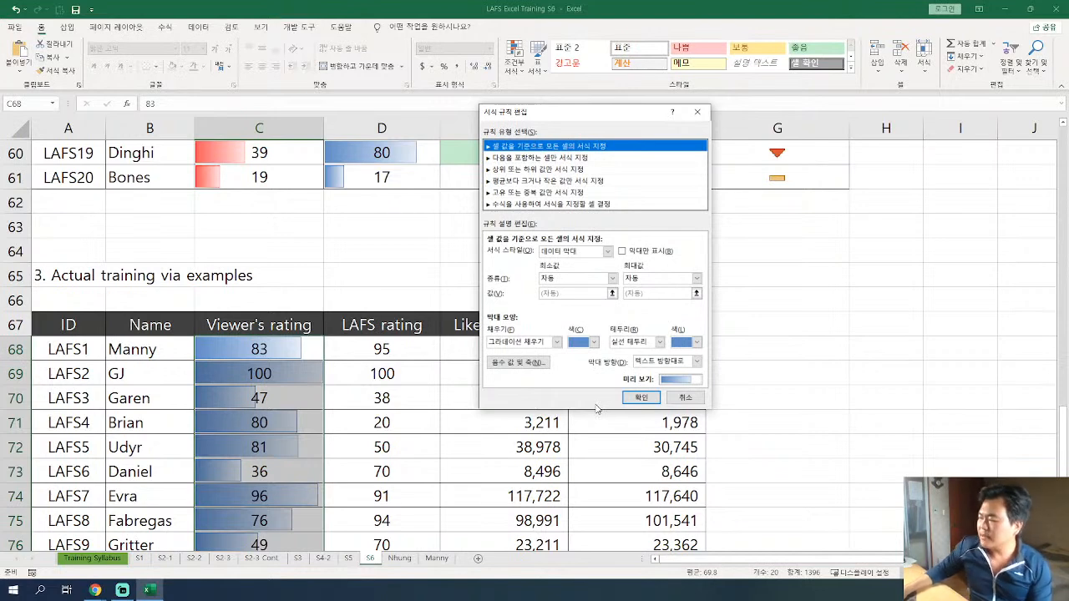
drag(600, 112, 524, 110)
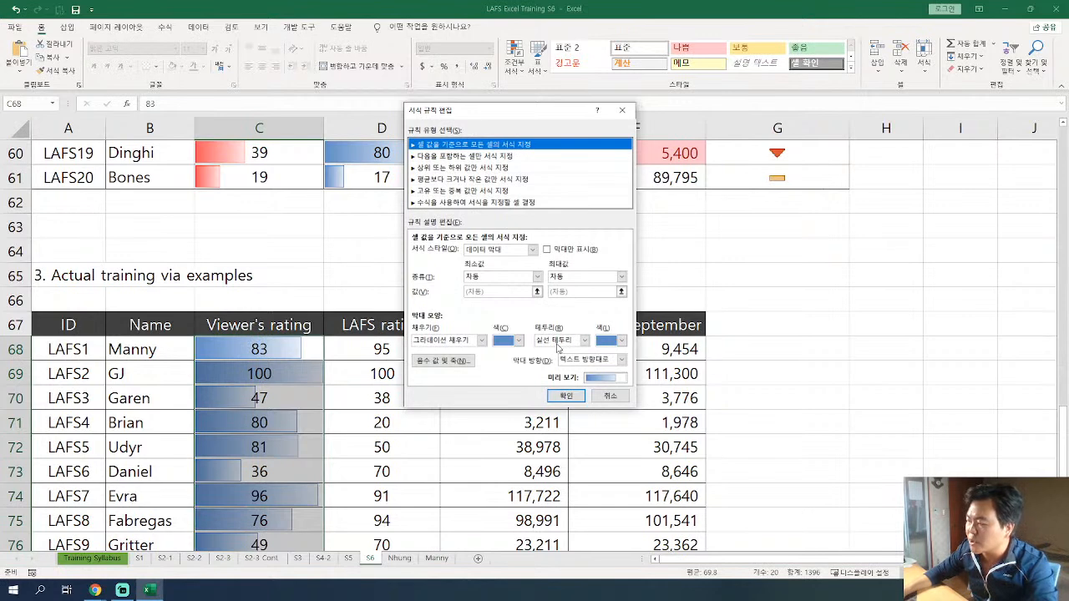
click(537, 276)
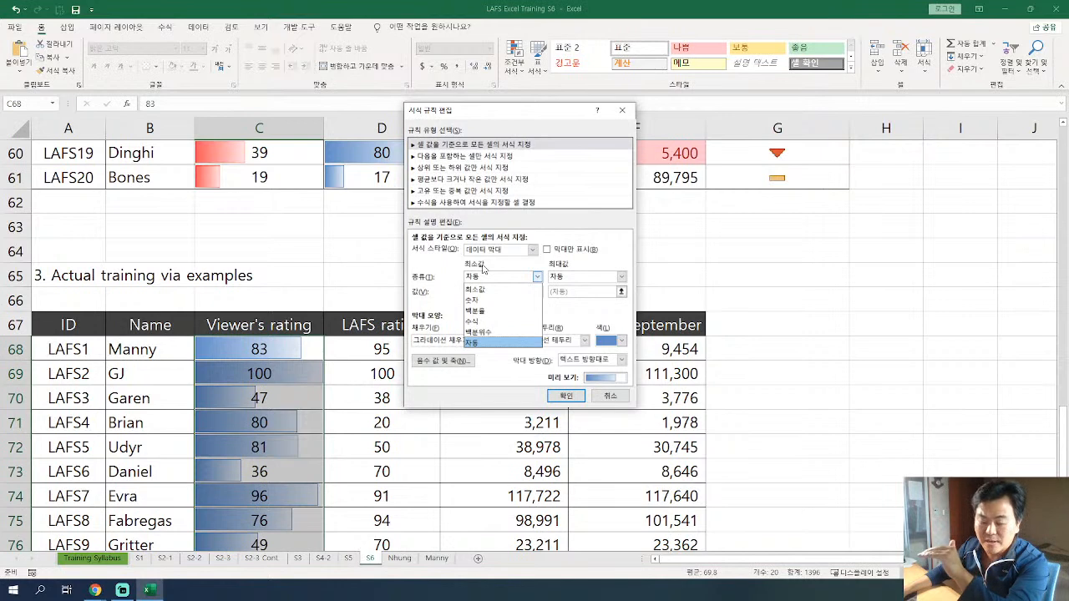
click(489, 291)
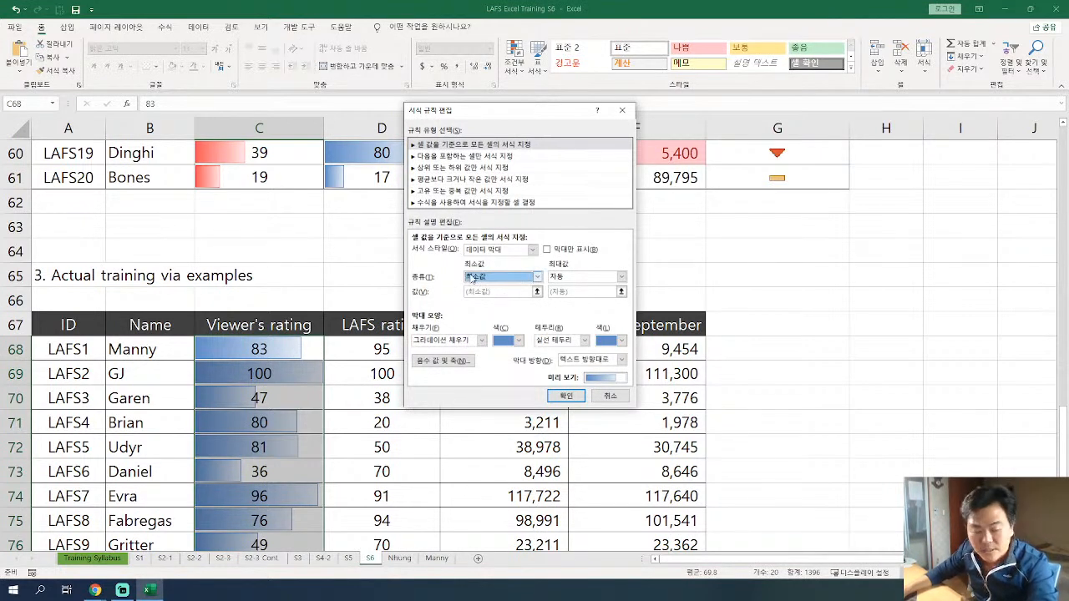
click(621, 279)
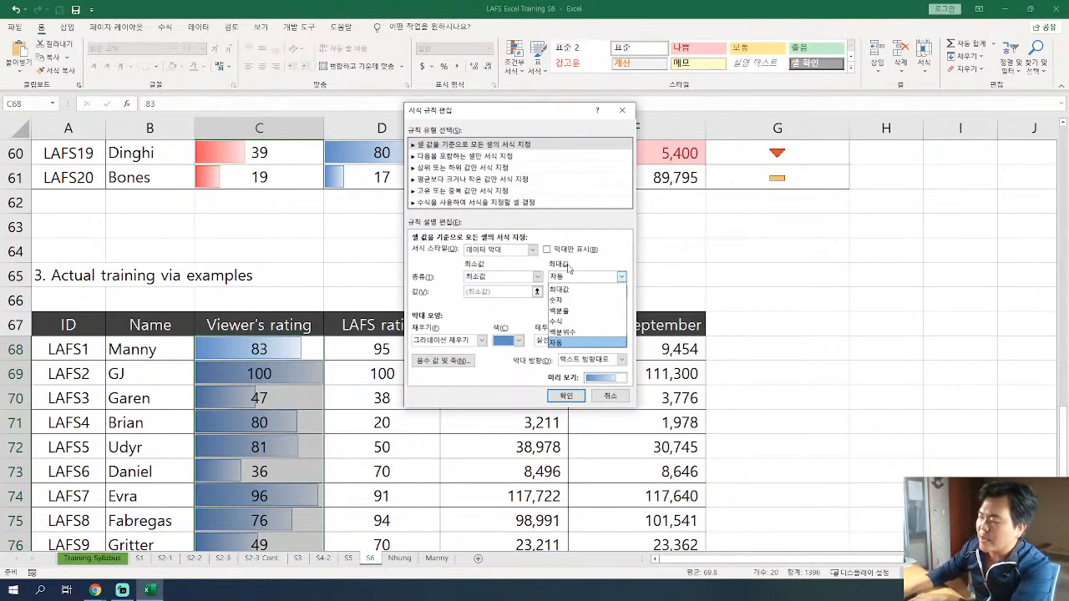
click(578, 289)
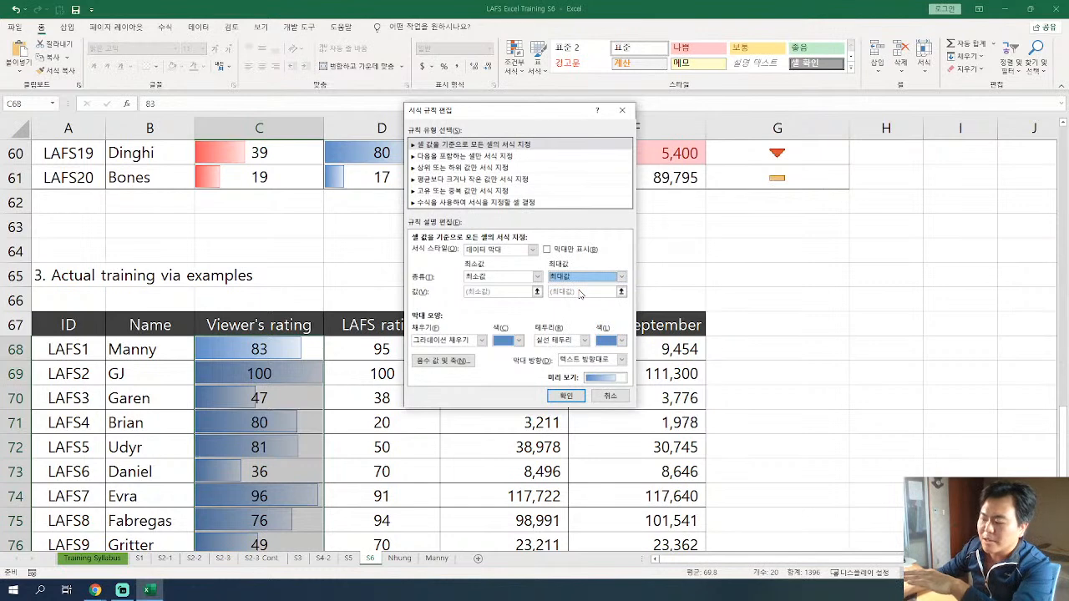
click(566, 396)
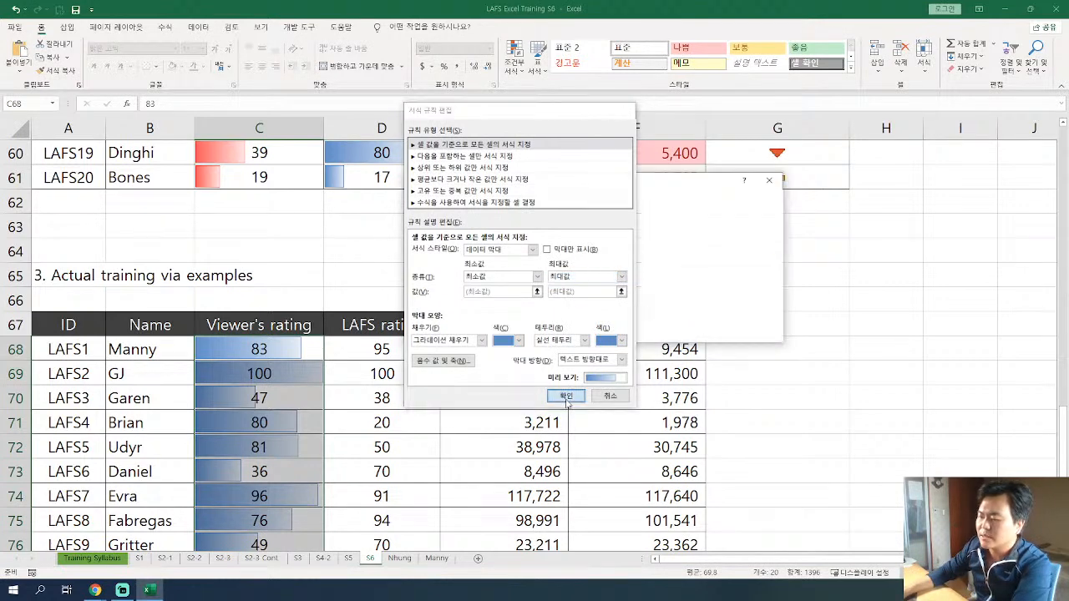
click(672, 330)
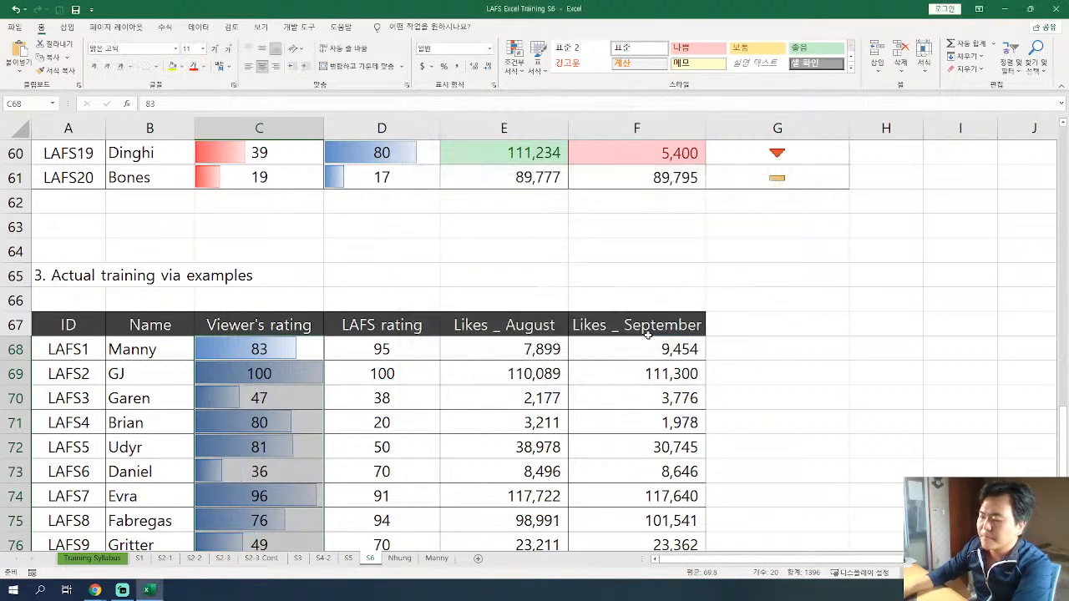
Examine the Viewer's rating data bars from C68 down to C87, and select the whole range.
click(300, 400)
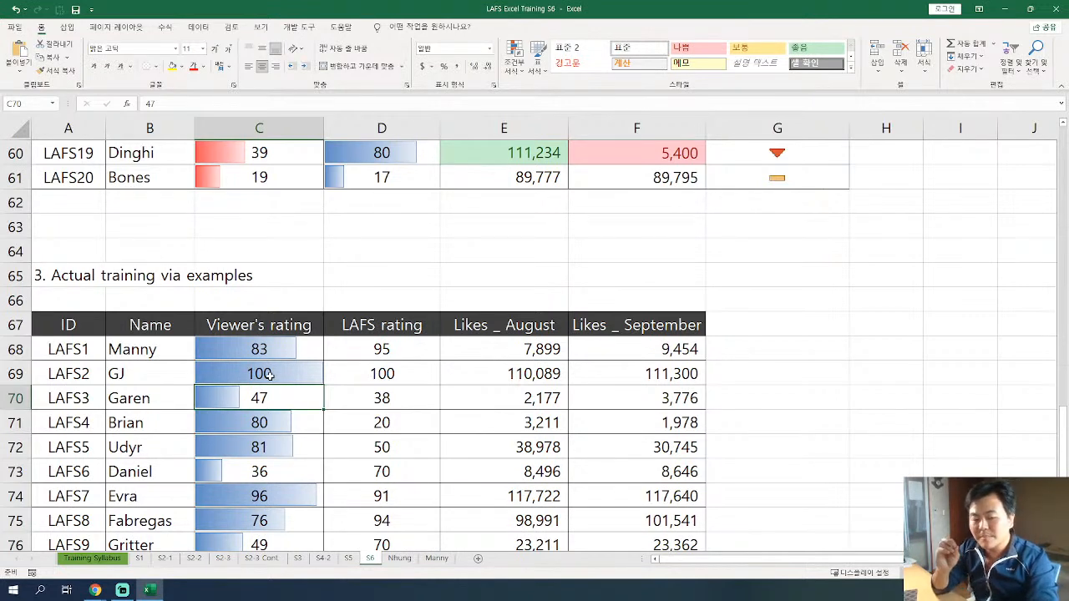
drag(266, 349, 268, 516)
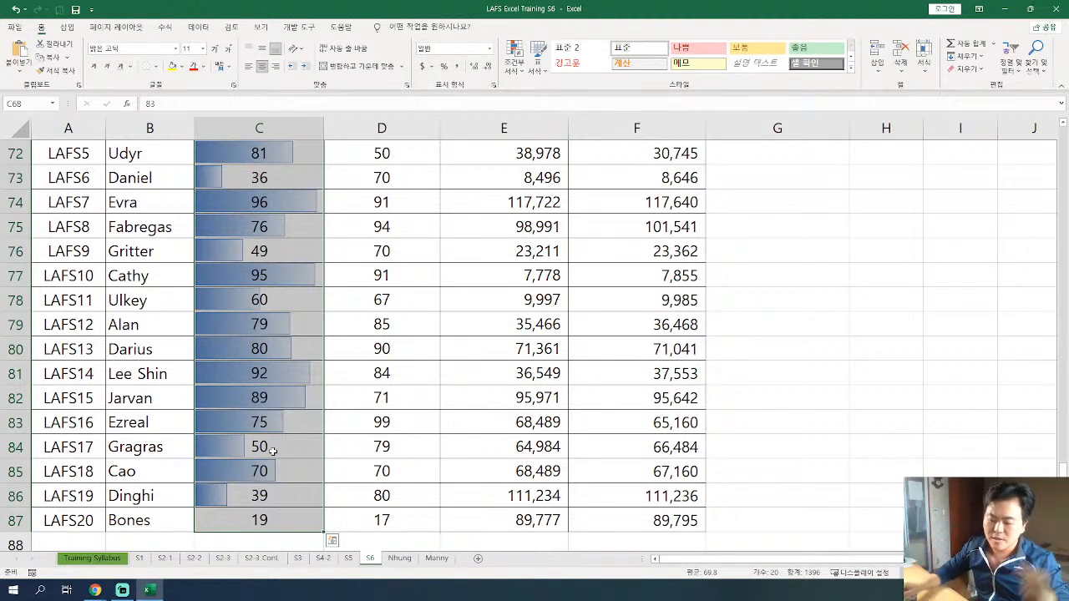
click(253, 522)
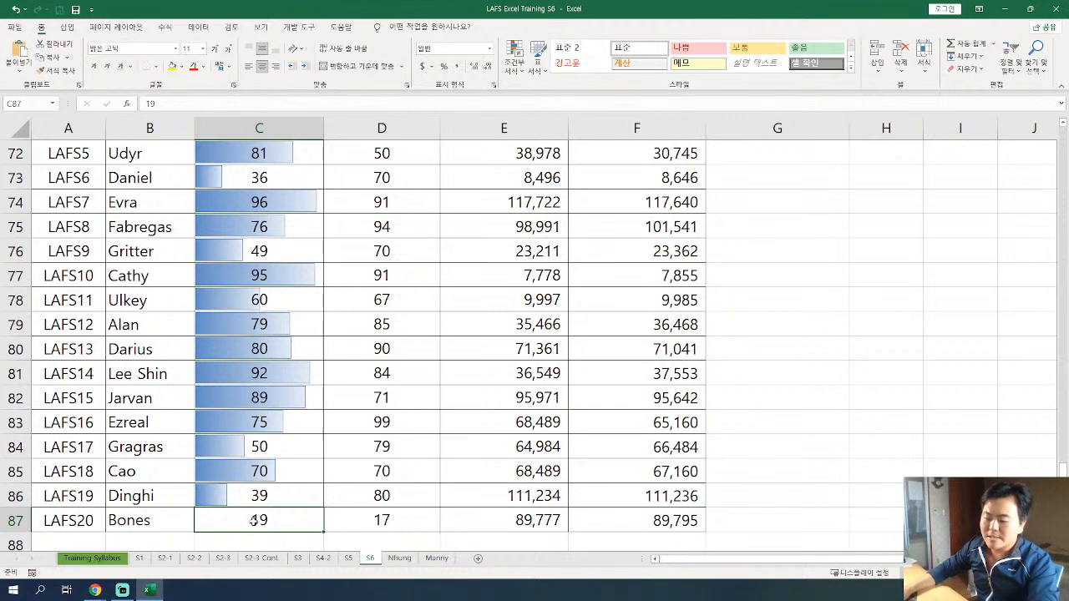
drag(255, 525, 255, 184)
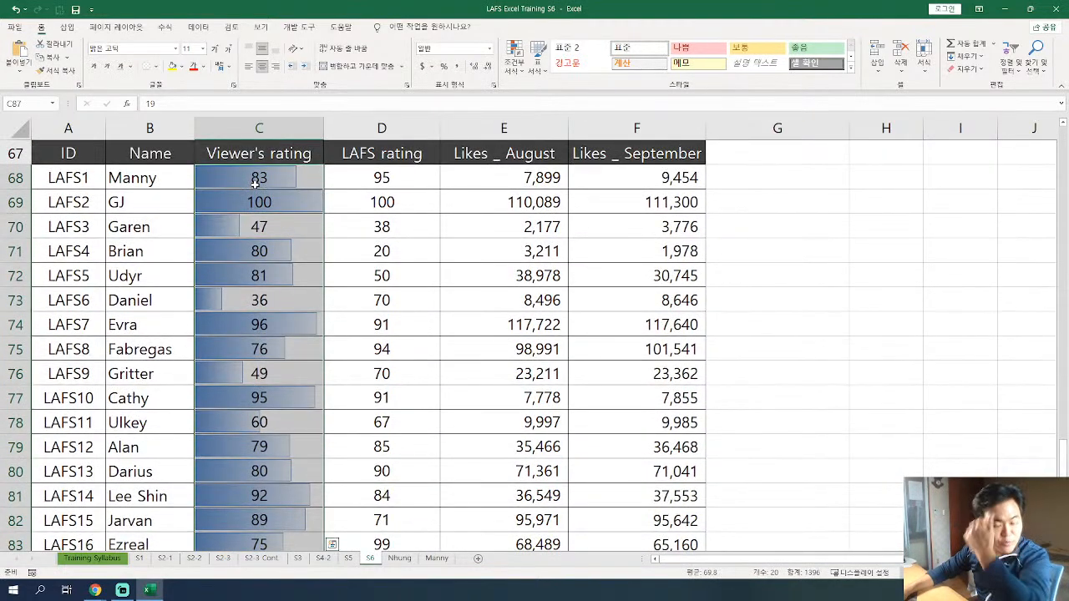
scroll(280, 334, down, 4)
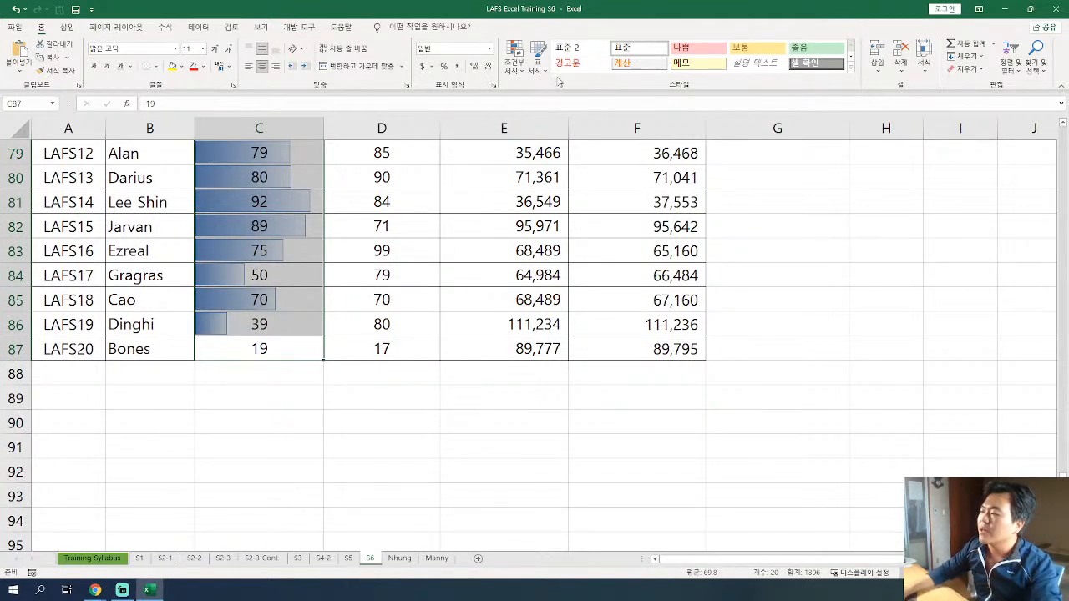
Edit the C68:C87 data bar rule, setting both the minimum and maximum types to 백분율 (percent), and apply it.
click(517, 75)
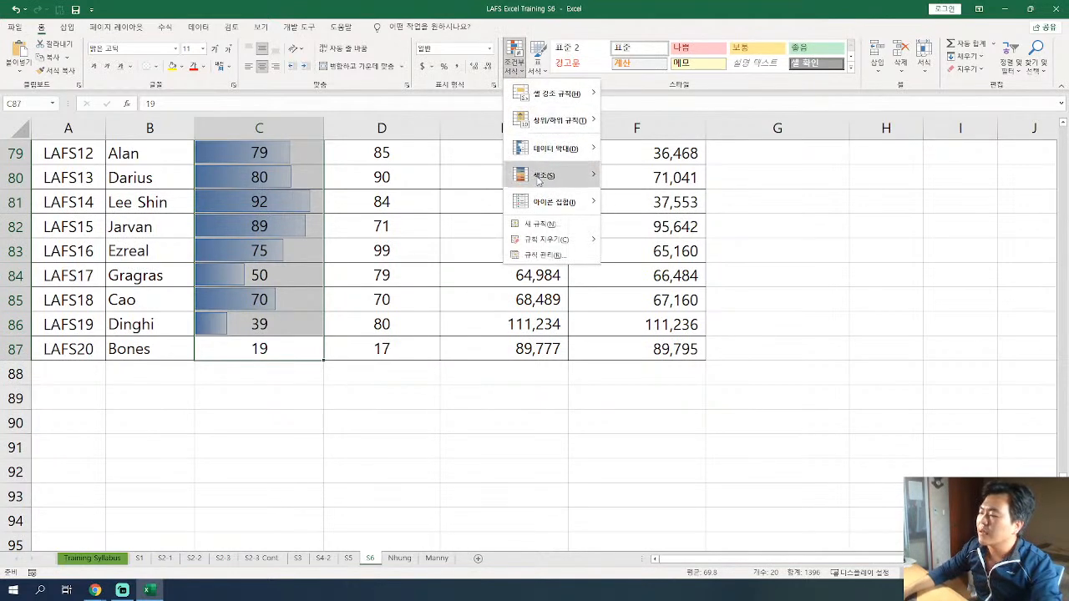
click(543, 255)
double_click(513, 251)
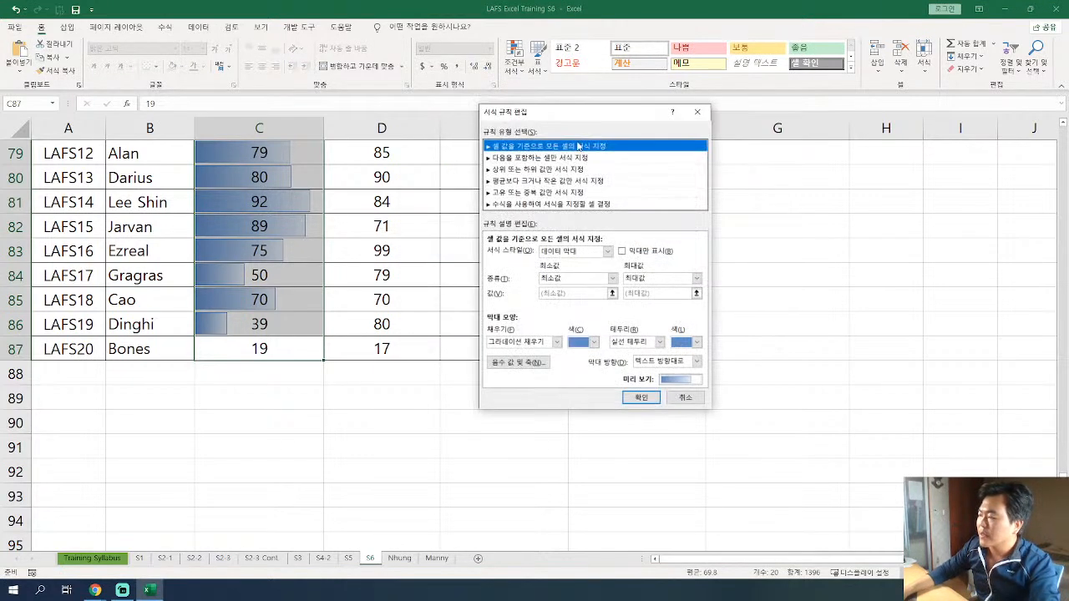
drag(573, 116, 518, 105)
click(552, 266)
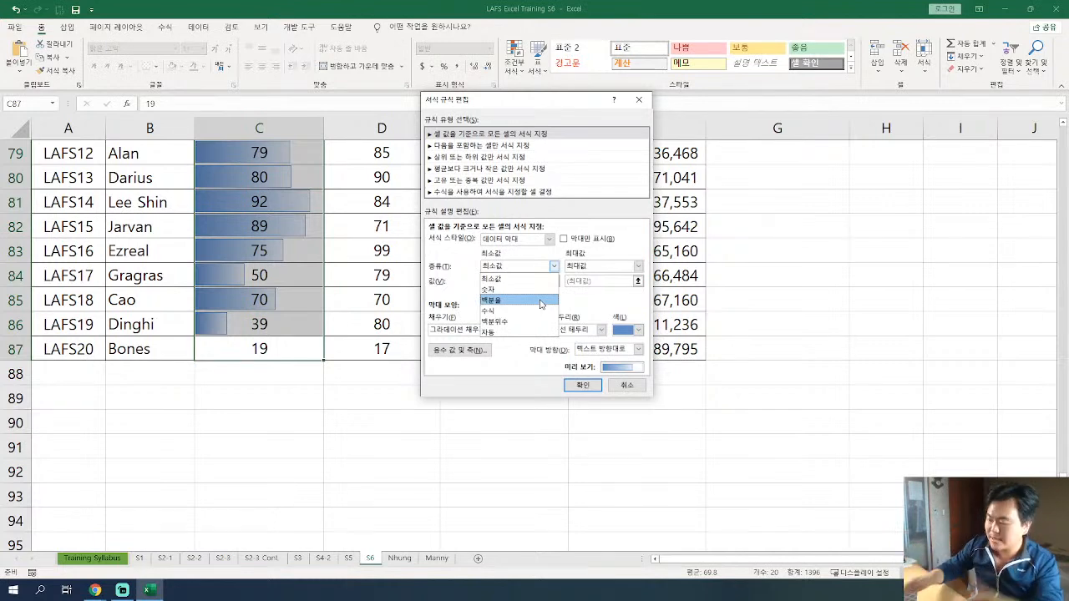
click(541, 301)
click(639, 266)
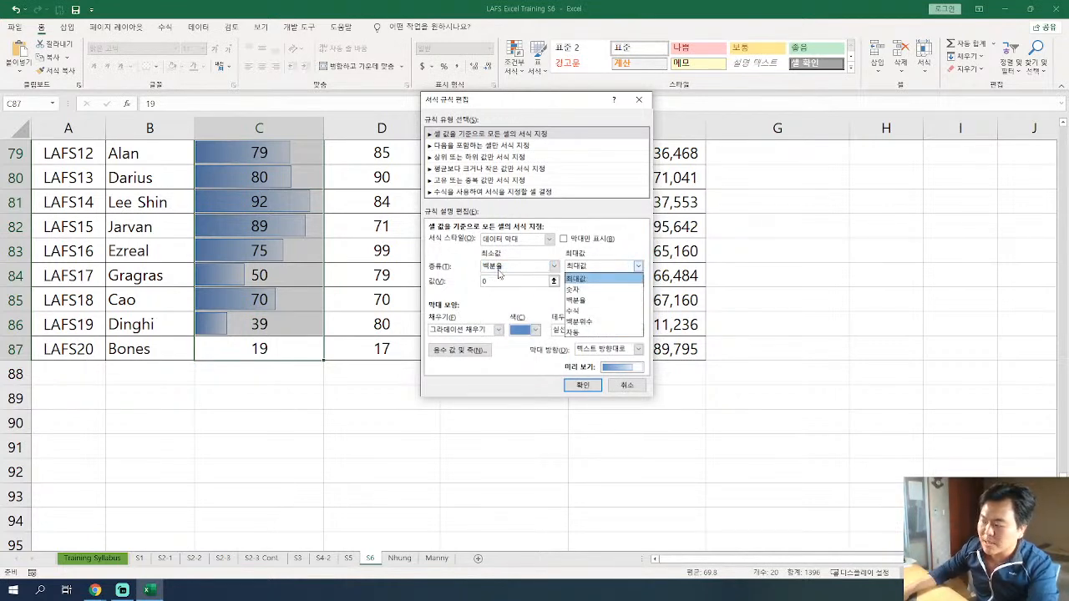
click(610, 300)
click(579, 283)
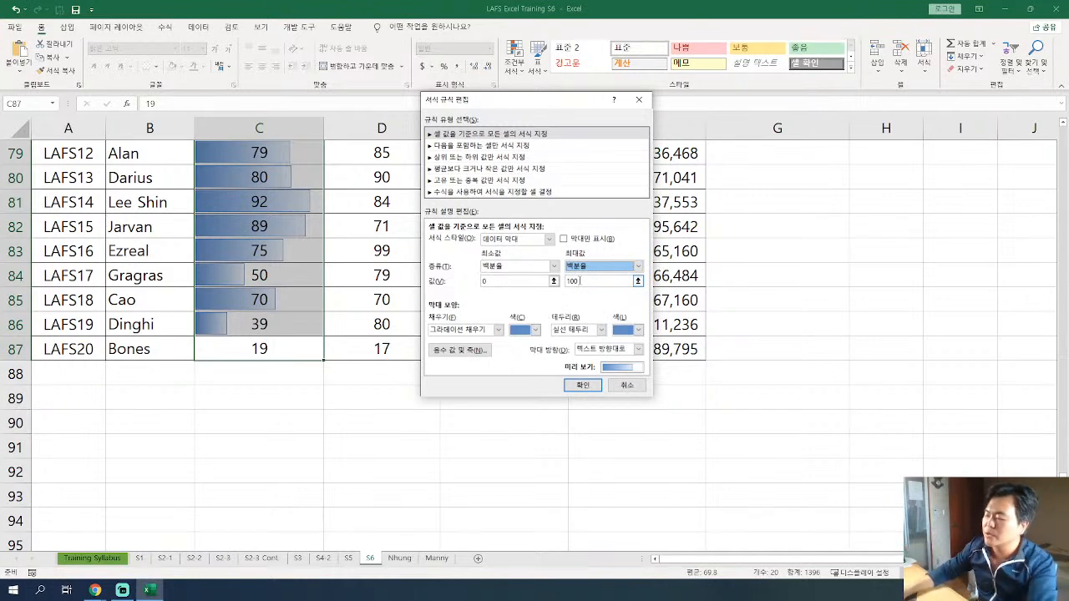
click(590, 386)
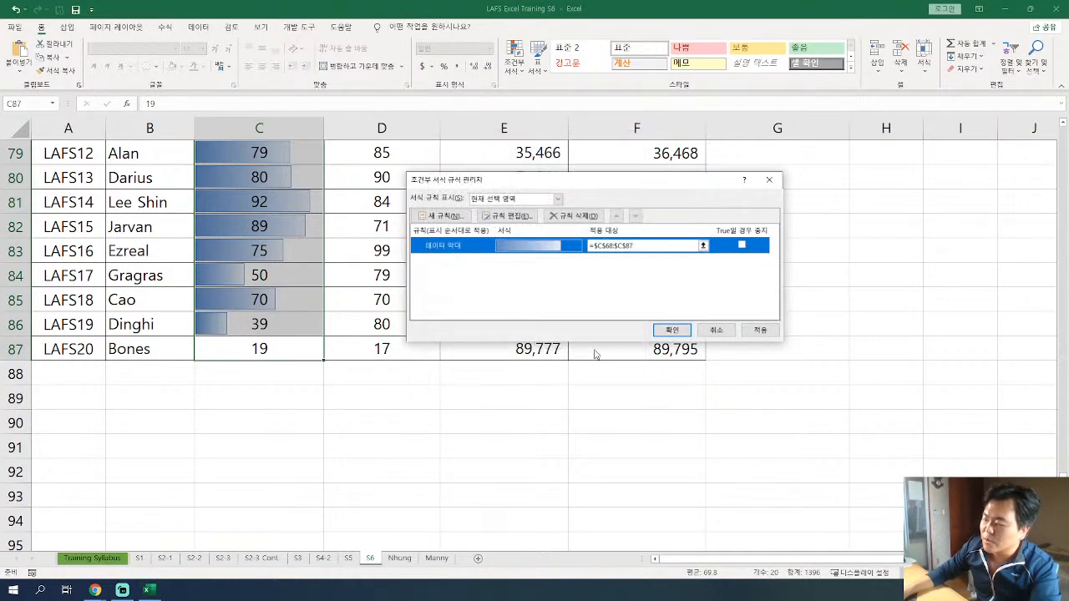
click(672, 330)
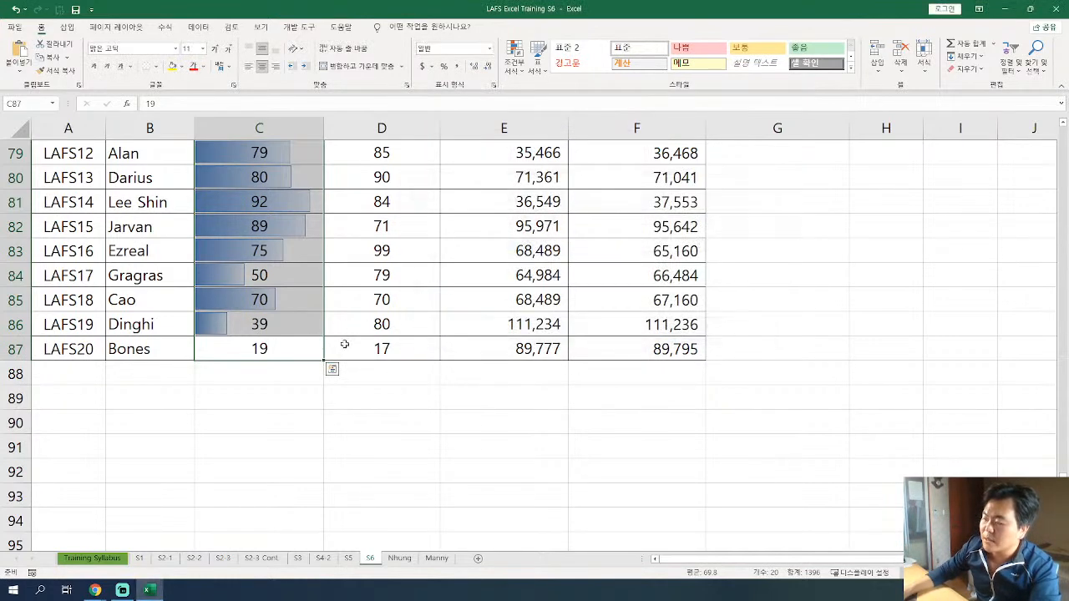
Reopen the C68:C87 data bar rule and set both the minimum and maximum types to 숫자 (number).
click(514, 59)
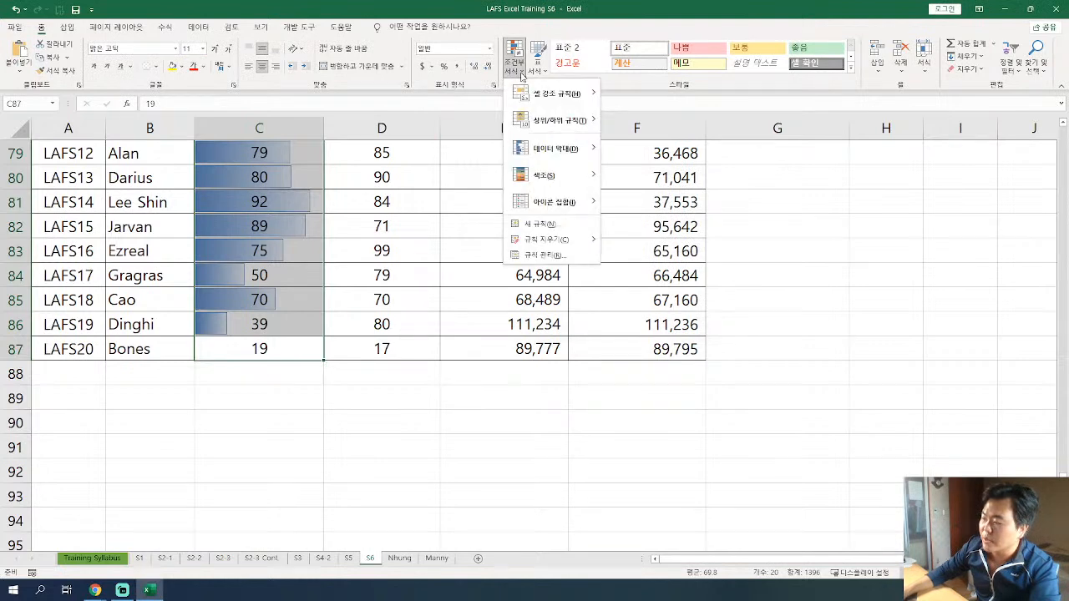
click(558, 254)
double_click(529, 248)
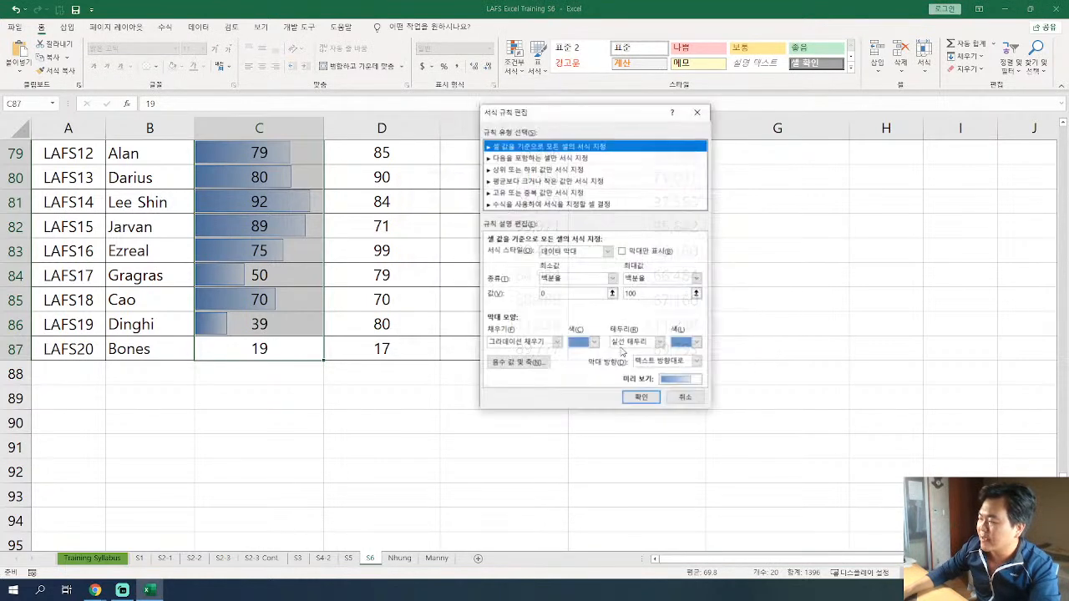
click(613, 279)
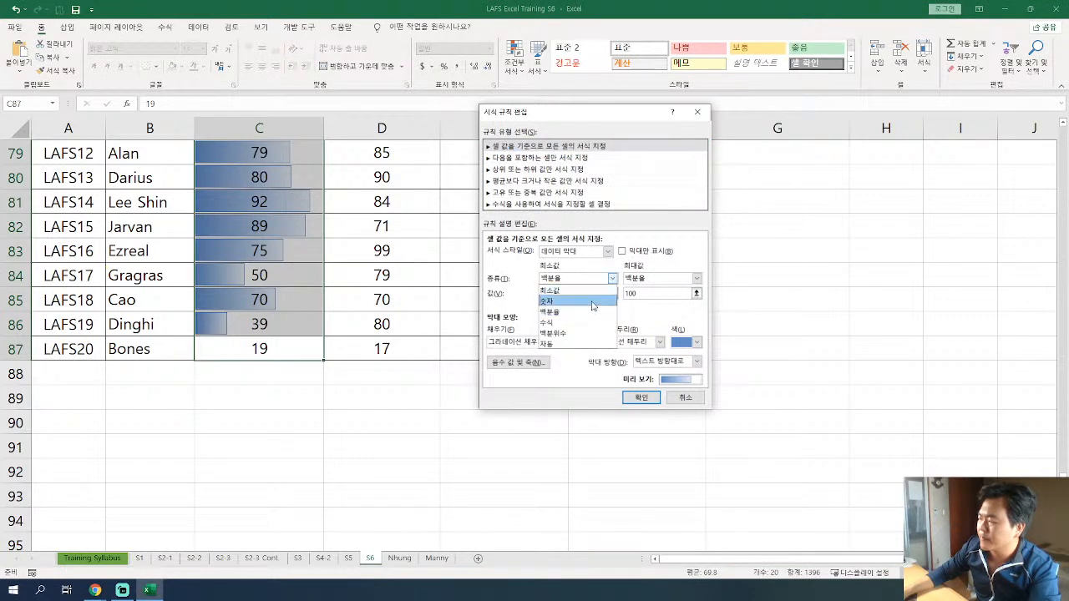
click(592, 306)
click(697, 279)
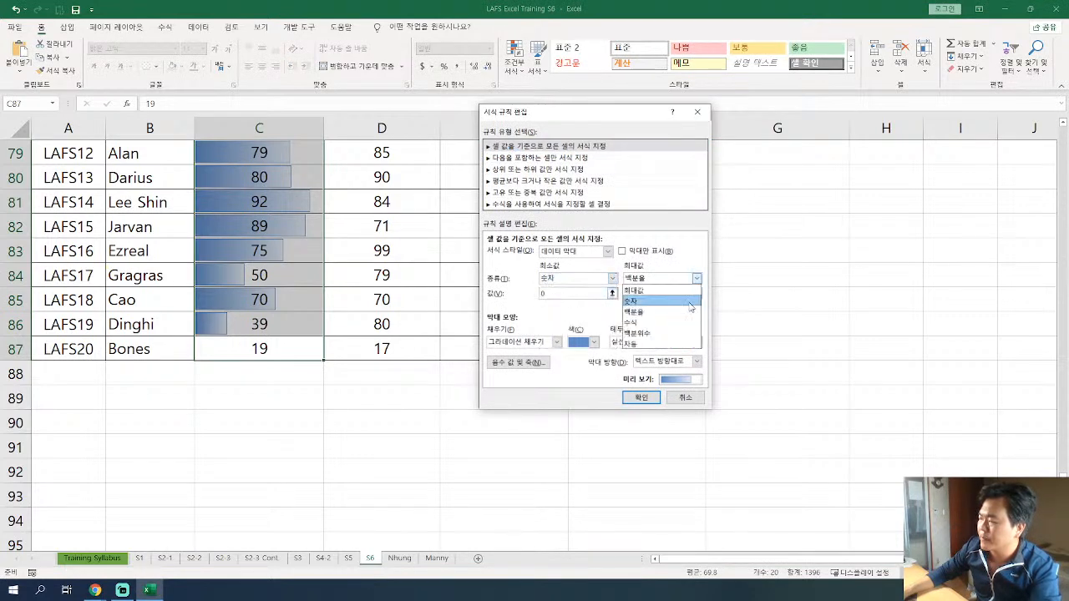
click(690, 301)
Set the data bar rule's maximum value to 100 and apply the edited rule to the Viewer's rating column.
click(657, 294)
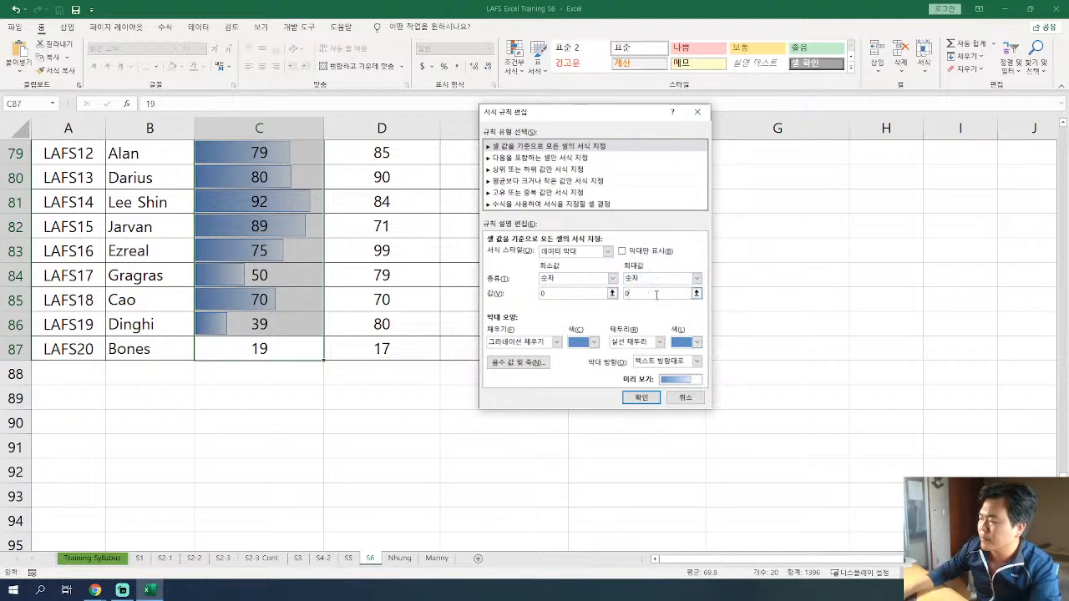
key(BackSpace)
key(BackSpace)
key(BackSpace)
text(100)
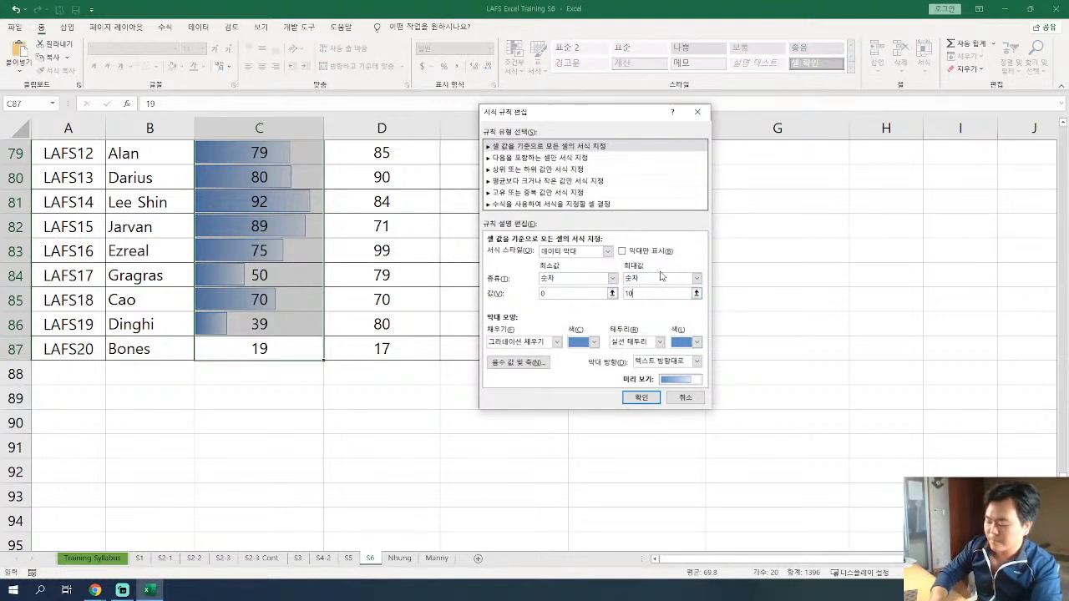
click(641, 397)
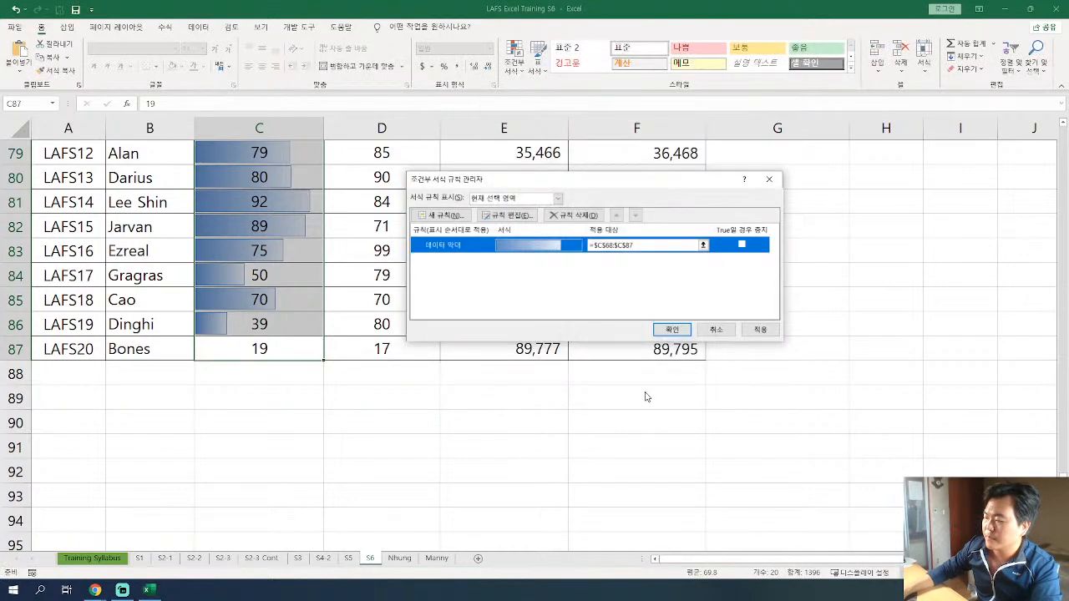
click(675, 330)
Examine the updated Viewer's rating data bars and compare them with the red bars in the target table above.
click(267, 303)
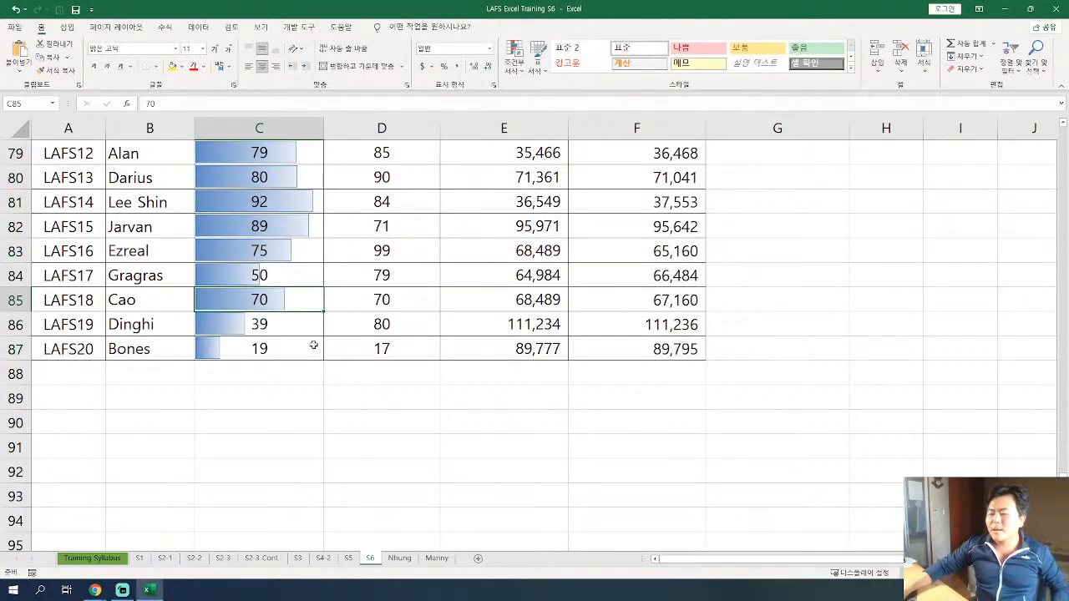
scroll(313, 351, up, 6)
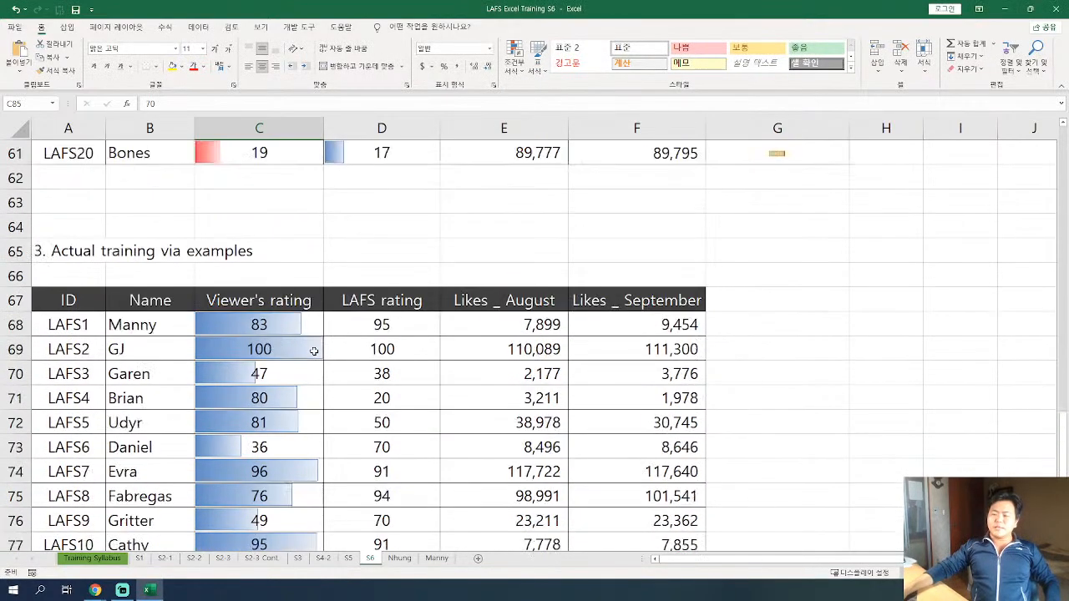
click(304, 330)
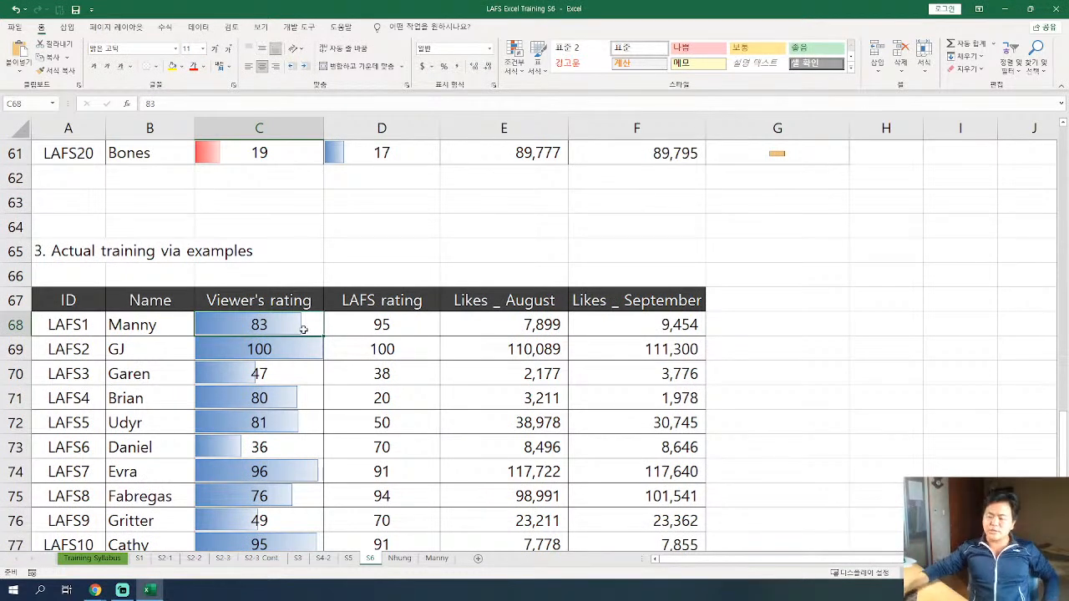
drag(301, 326, 310, 474)
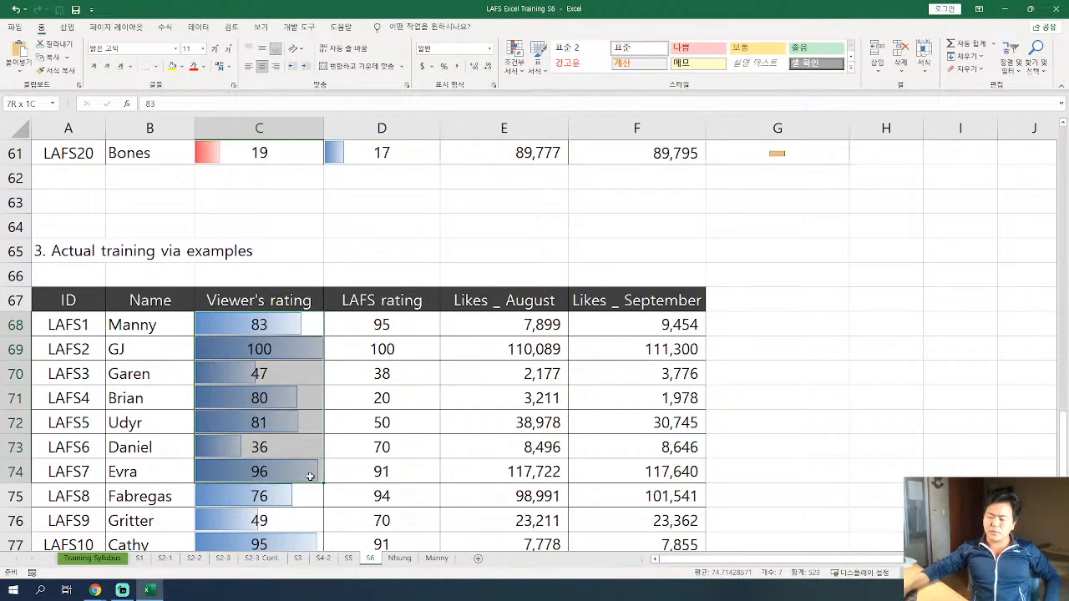
click(241, 446)
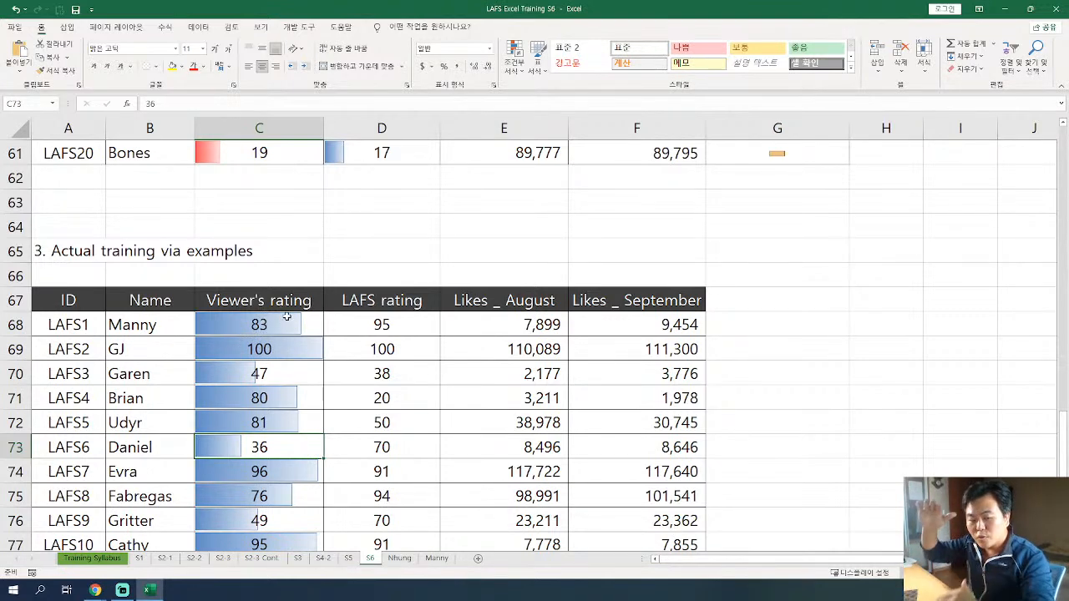
scroll(286, 316, up, 6)
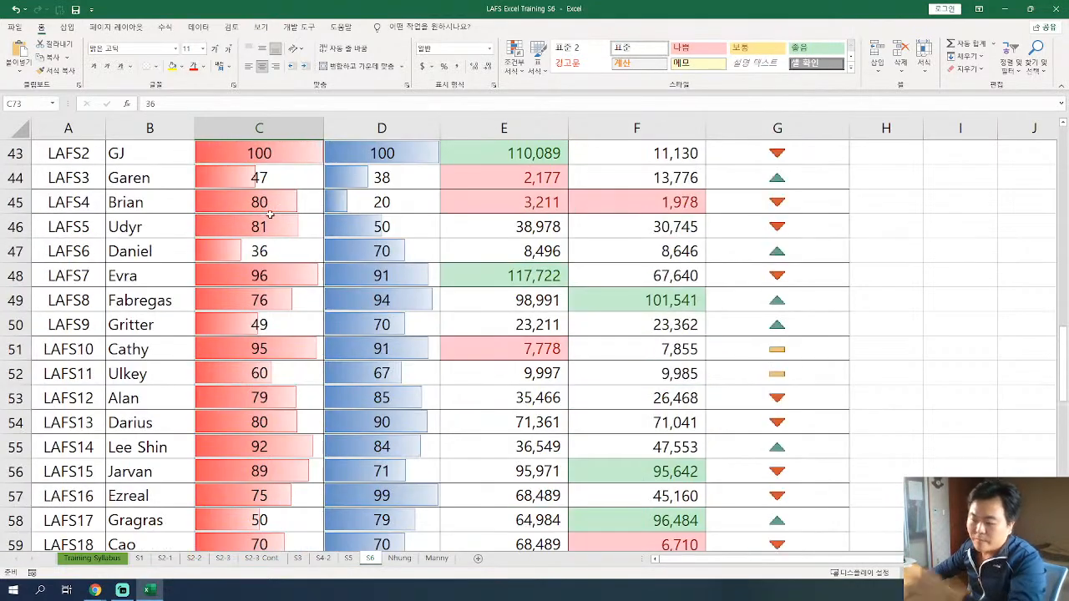
Apply solid-fill light blue data bars to the practice table's LAFS rating values, D68:D87.
scroll(277, 257, down, 3)
scroll(276, 257, down, 4)
drag(370, 249, 365, 493)
scroll(375, 422, down, 2)
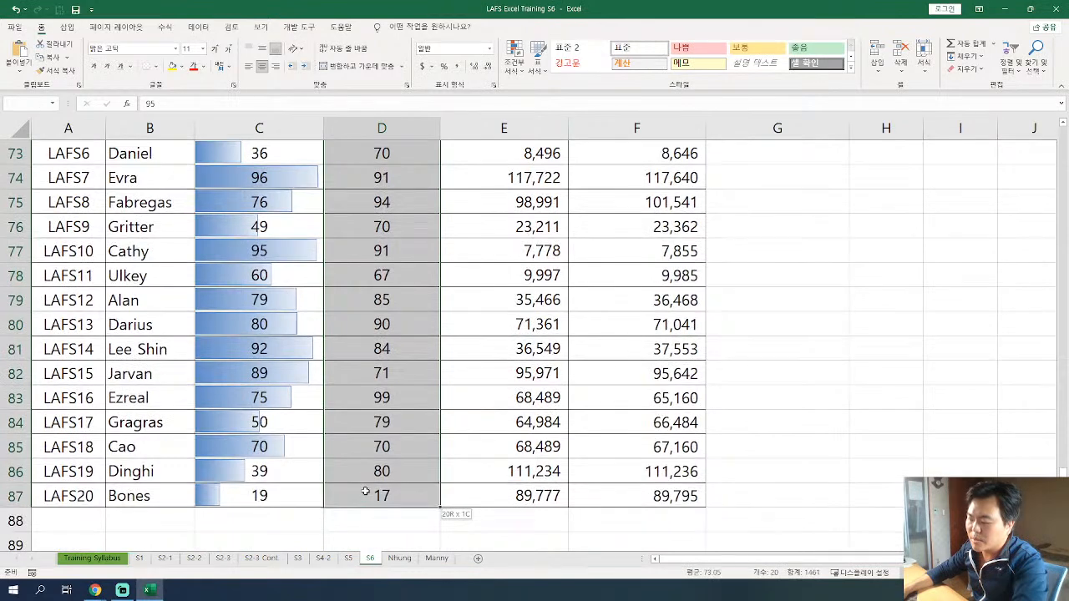
click(514, 68)
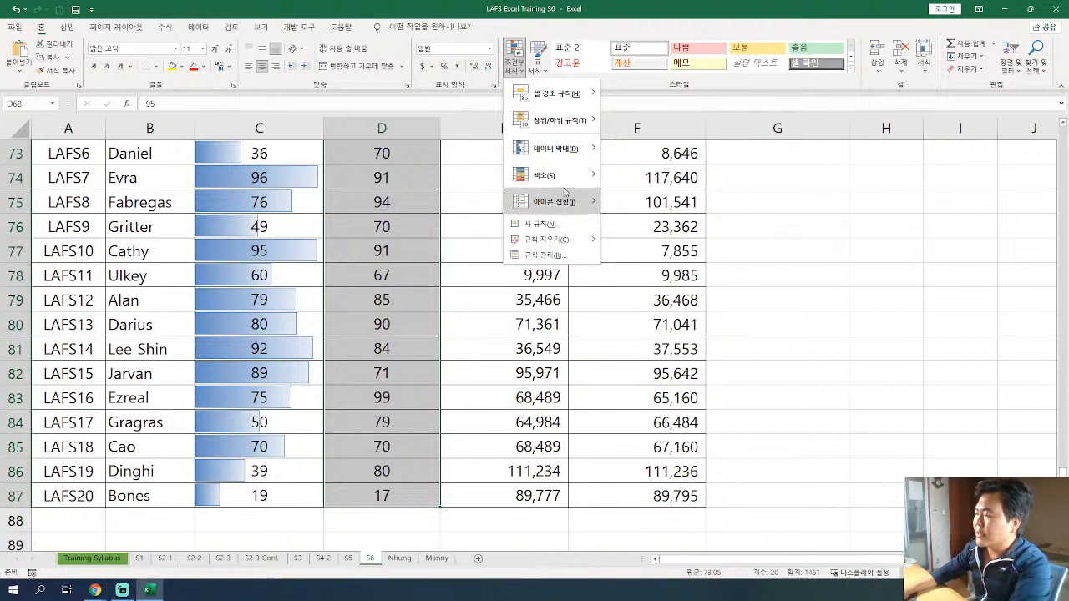
mouse_move(565, 157)
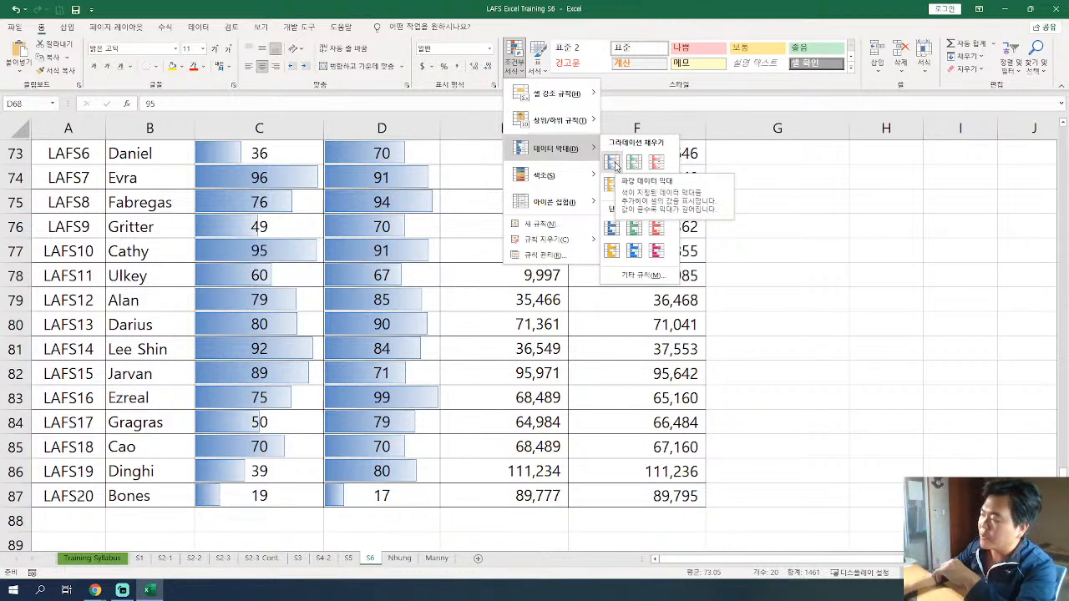
click(635, 251)
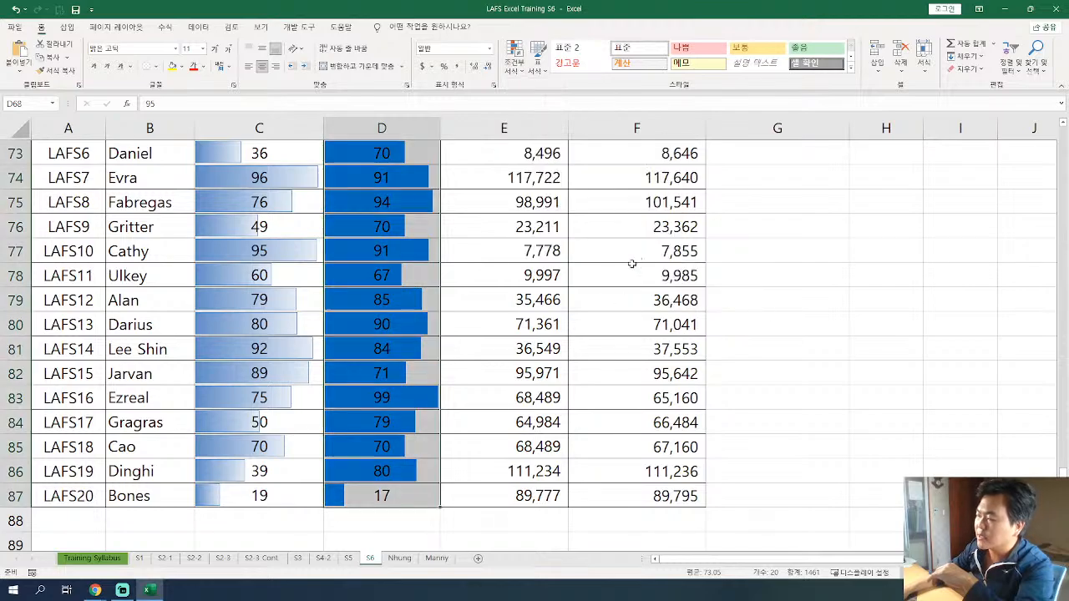
Review the solid data bars along the practice table's LAFS rating column.
click(373, 300)
scroll(382, 301, up, 4)
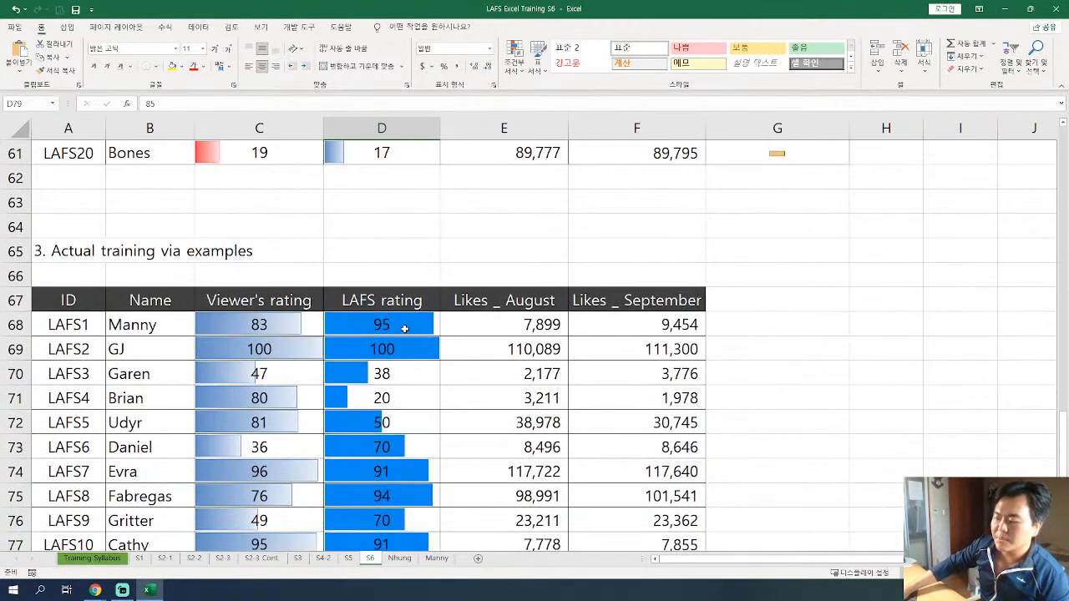
scroll(406, 347, down, 3)
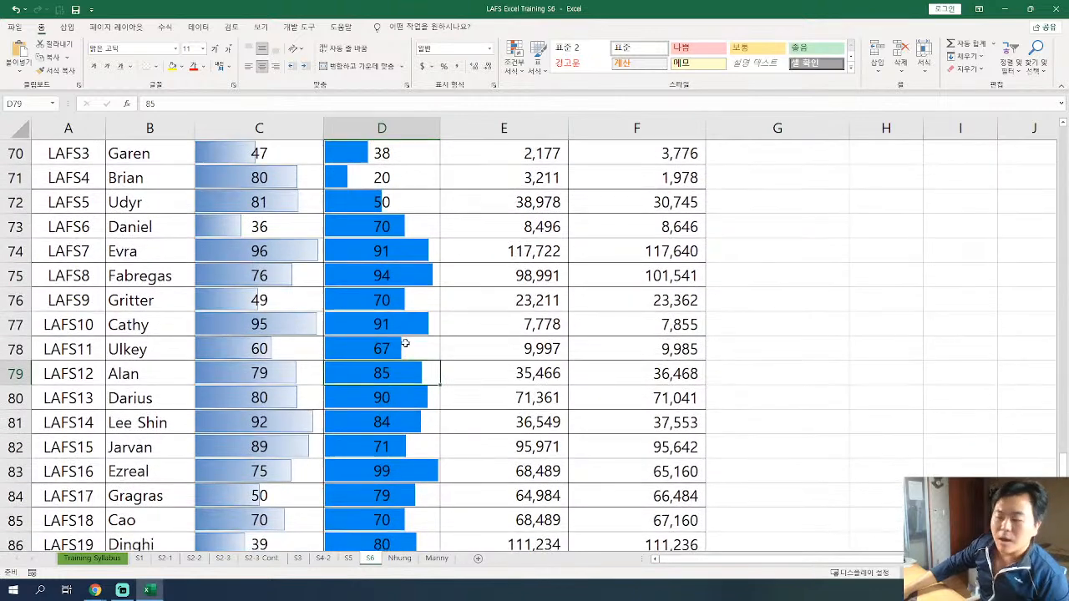
scroll(405, 347, down, 3)
scroll(406, 349, up, 1)
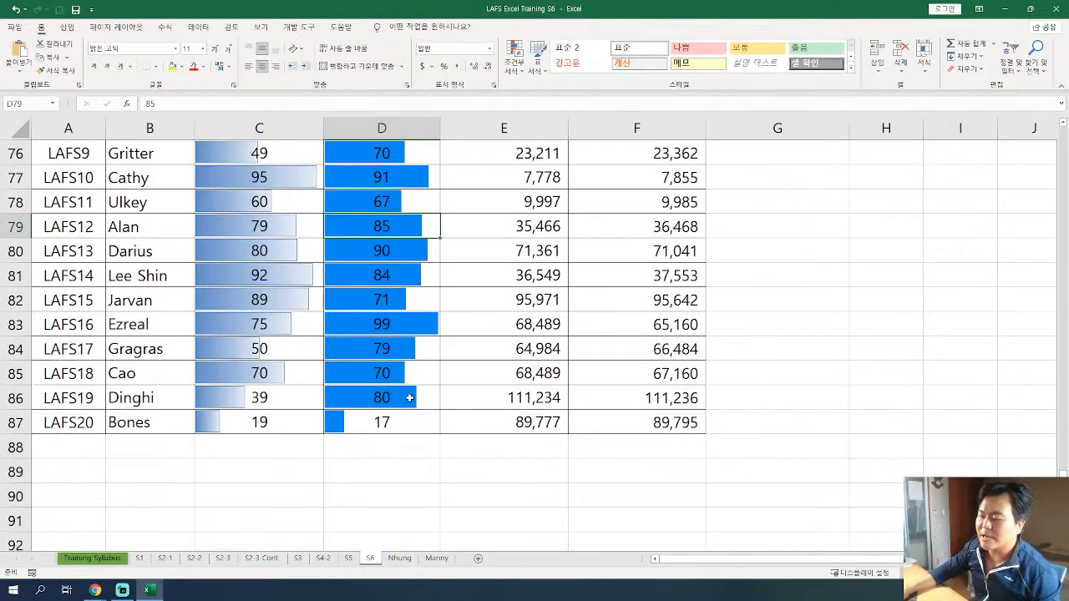
Apply solid-fill magenta data bars to the practice table's LAFS rating values, D68:D87.
scroll(408, 407, down, 1)
drag(355, 507, 353, 172)
click(514, 55)
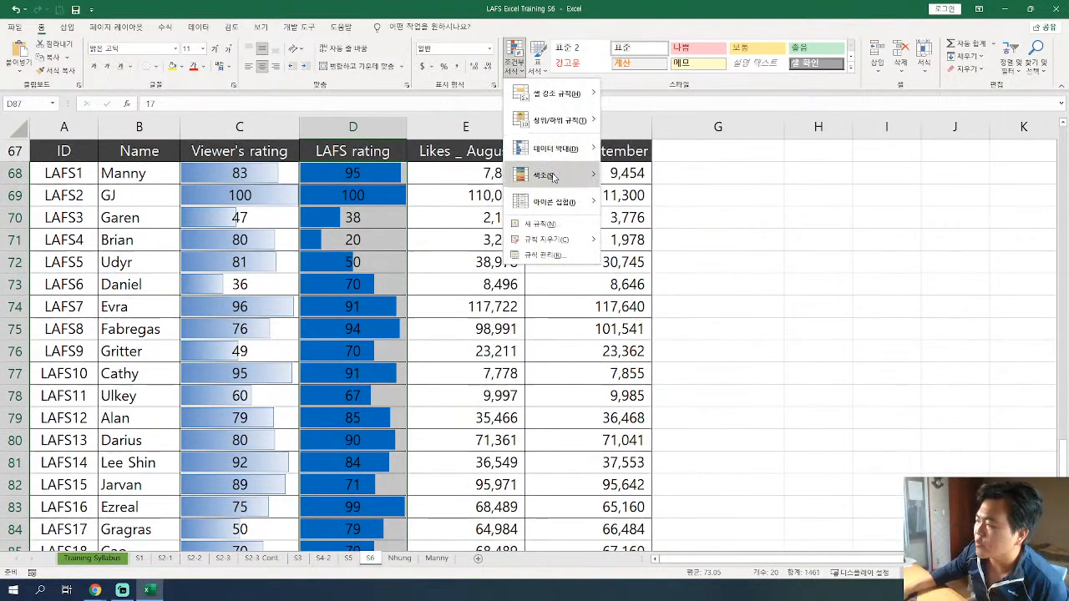
mouse_move(557, 174)
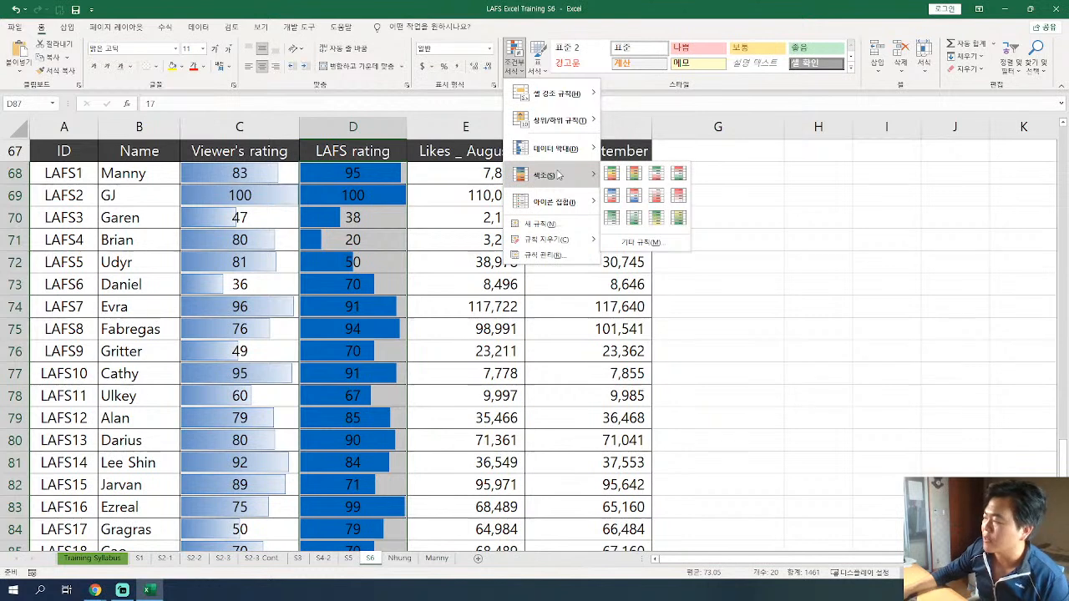
mouse_move(567, 150)
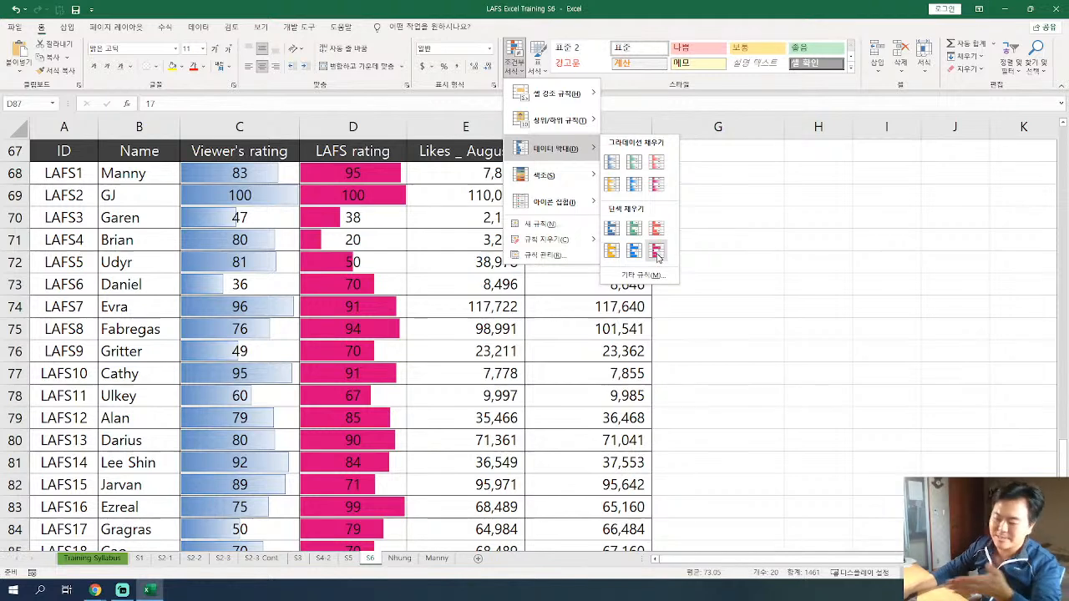
click(656, 252)
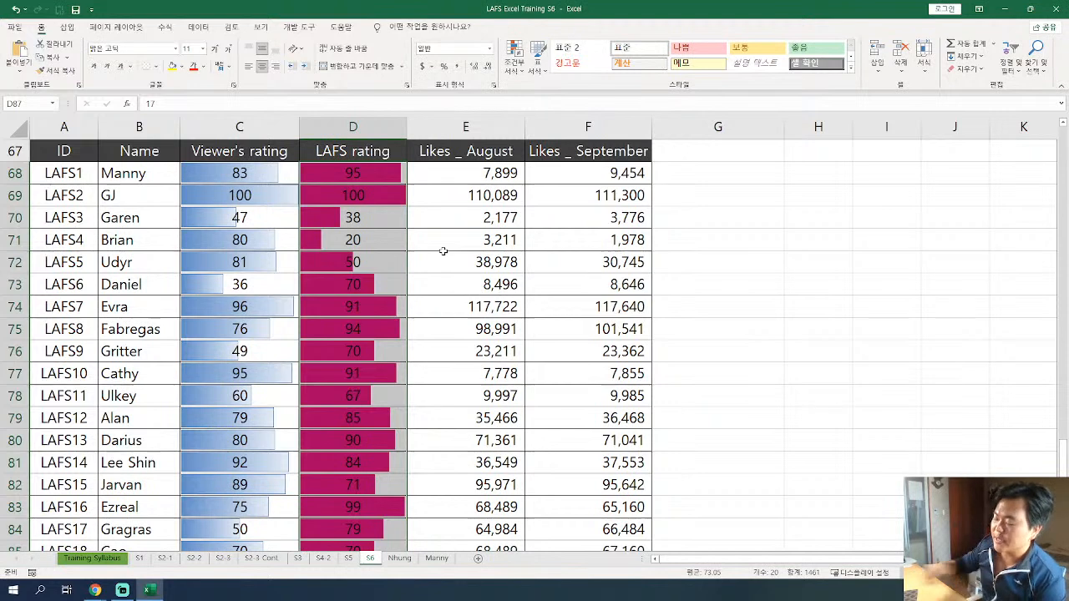
click(352, 396)
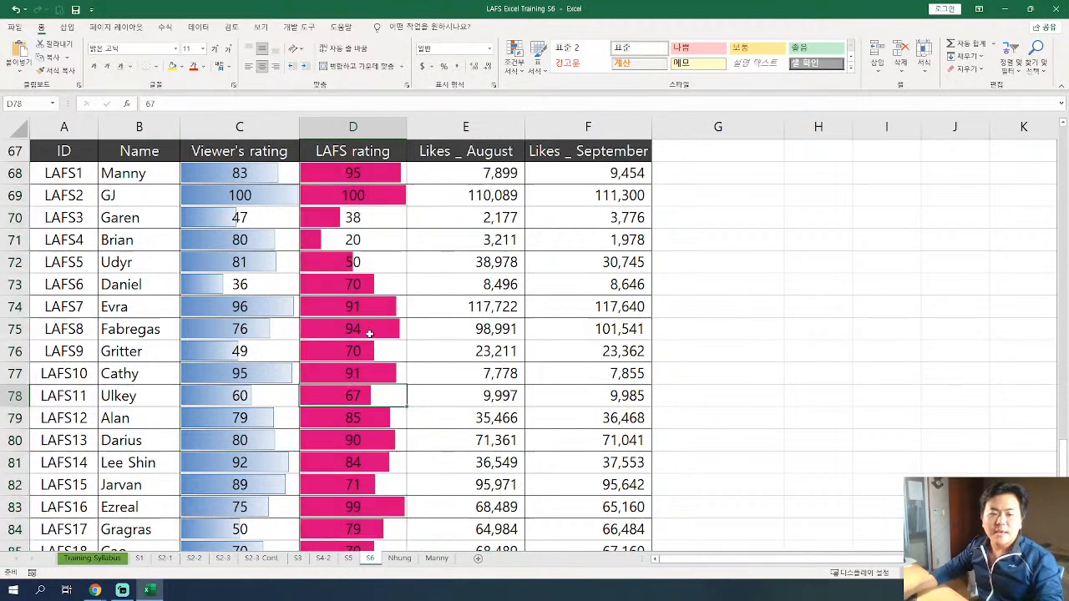
click(356, 381)
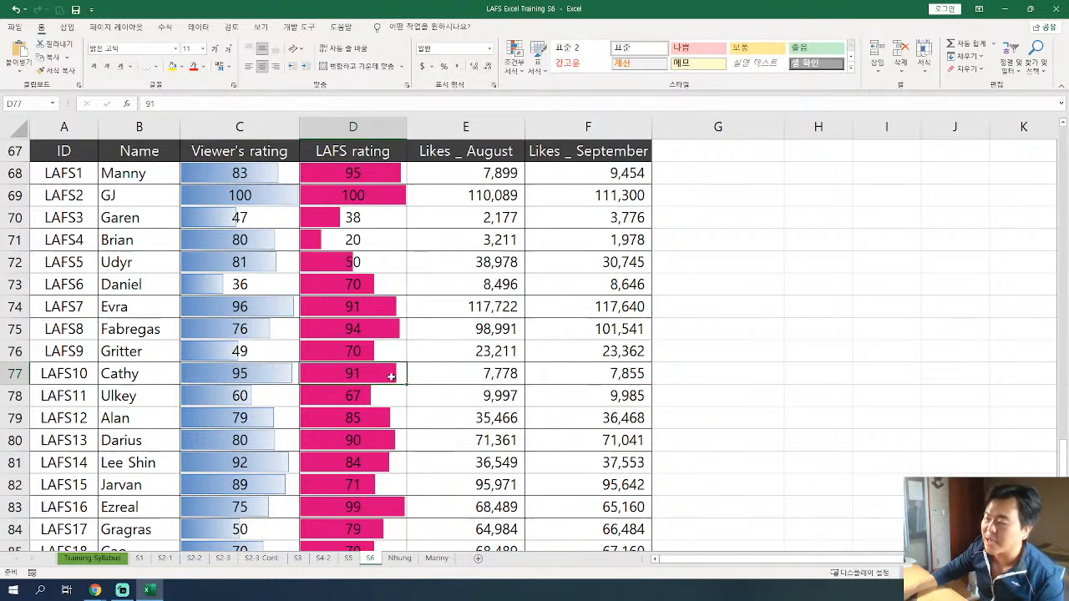
Set the font color of the LAFS rating values D68:D87 to white and check the legibility of the cells with short bars.
drag(369, 174, 355, 507)
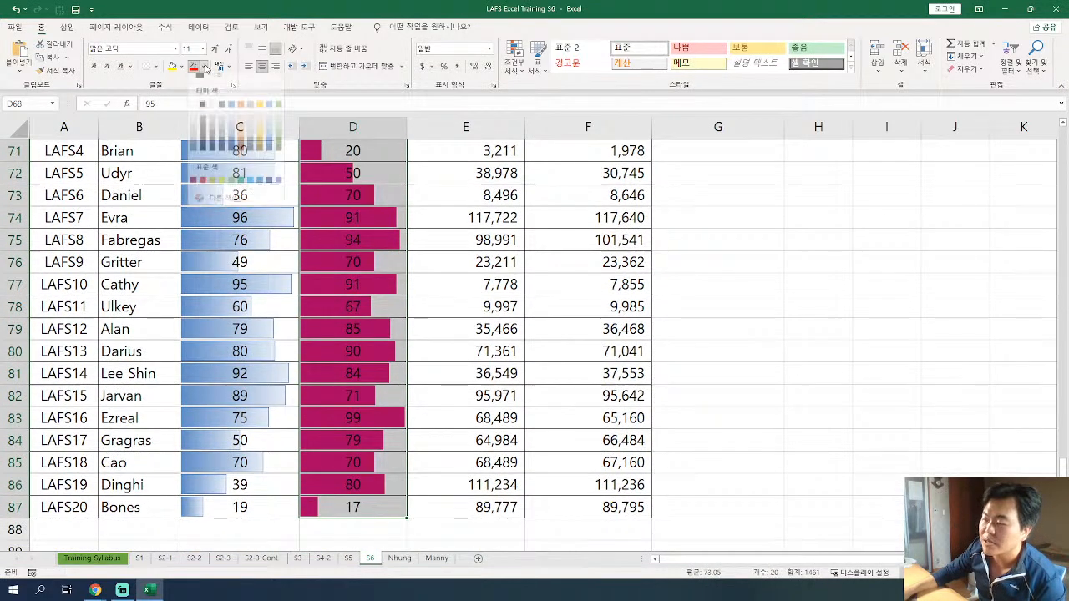
click(204, 66)
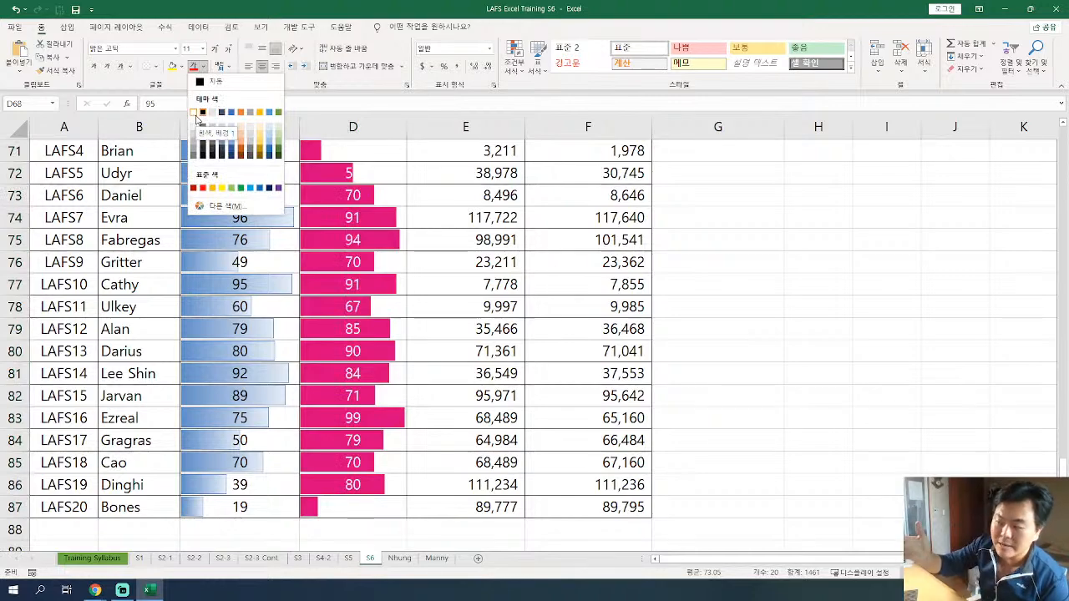
click(193, 112)
click(359, 151)
scroll(372, 334, up, 4)
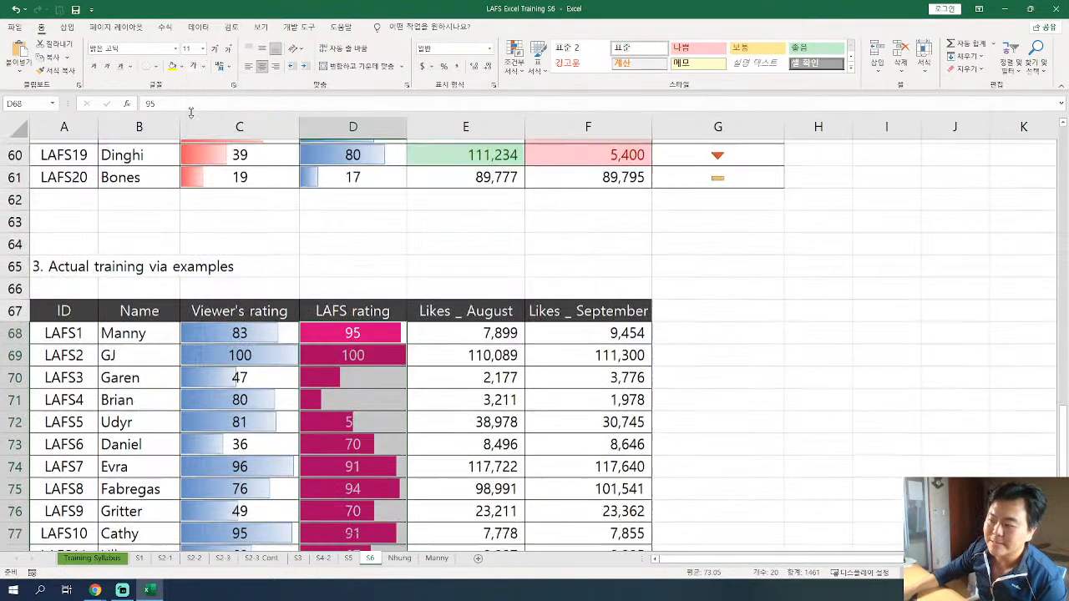
click(374, 355)
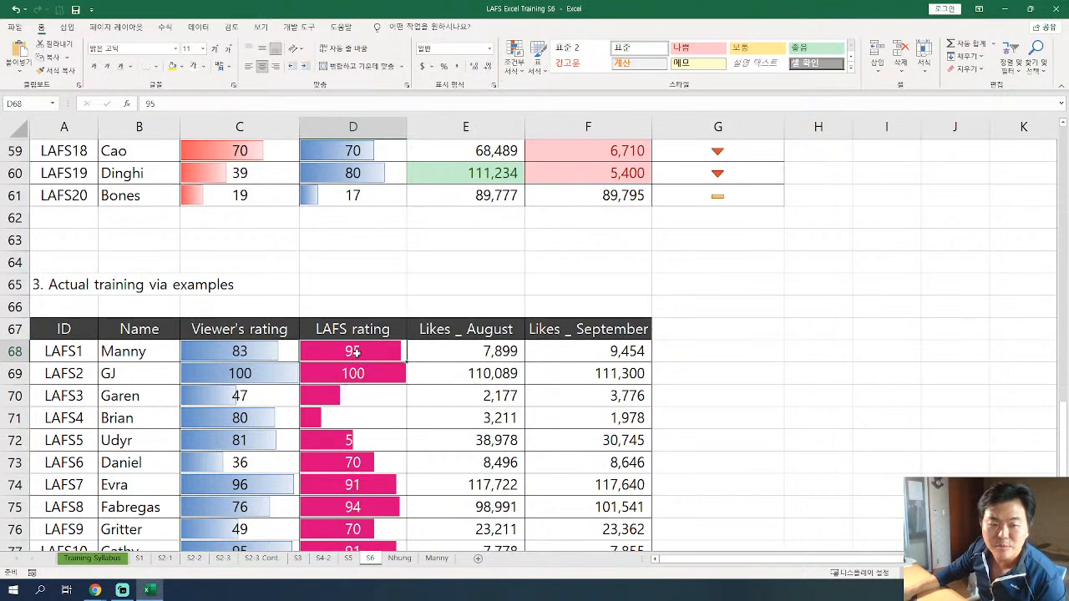
click(359, 414)
drag(365, 395, 367, 426)
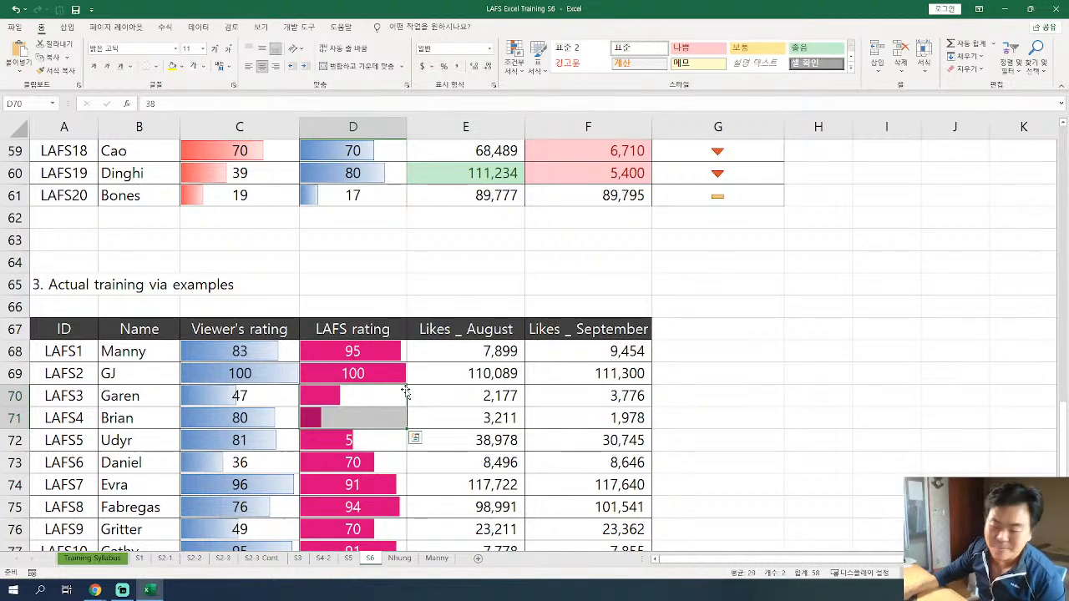
Set the font color of the LAFS rating values D68:D87 back to black.
drag(385, 342, 382, 510)
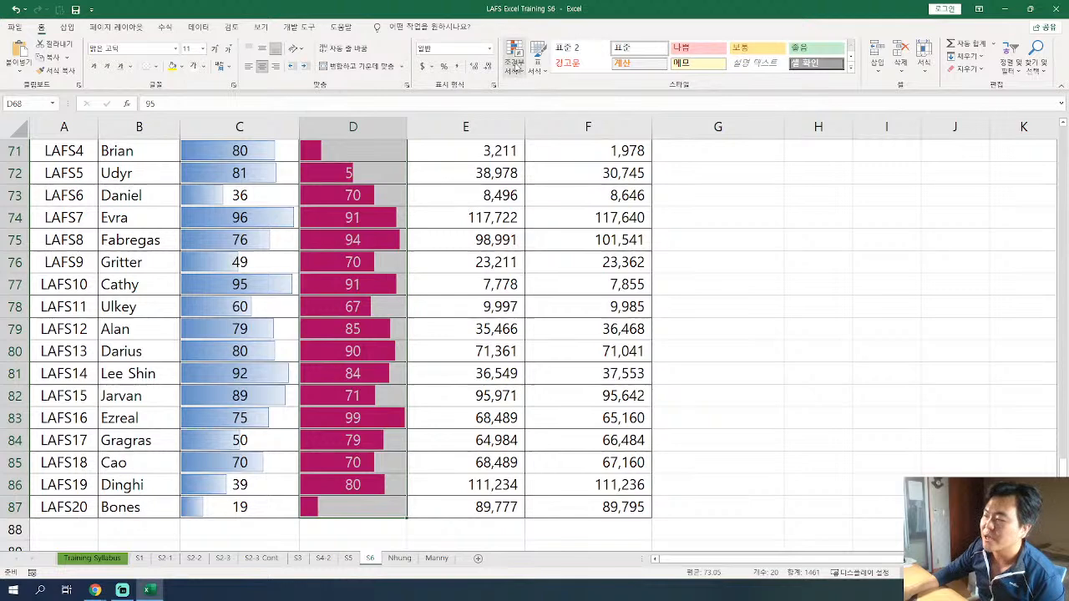
click(515, 61)
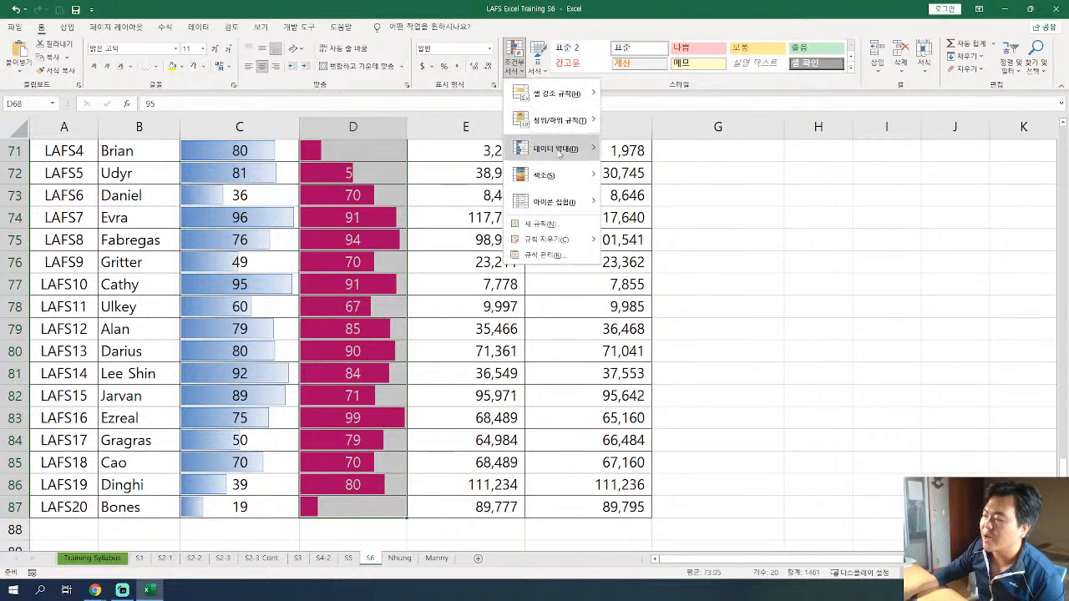
click(205, 67)
click(204, 68)
click(205, 67)
click(211, 83)
scroll(365, 130, up, 4)
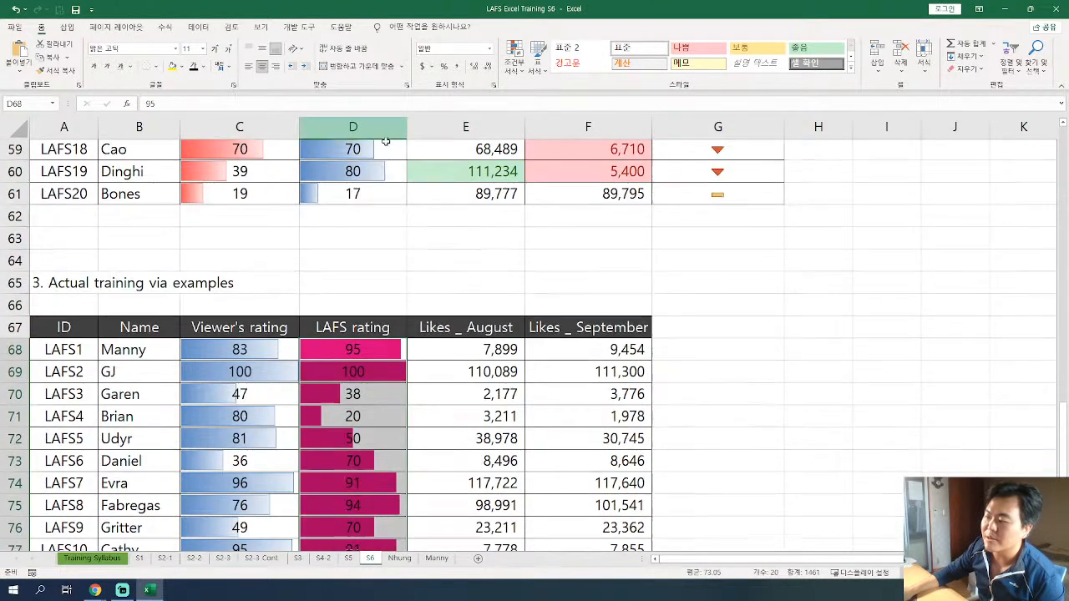
Replace the LAFS rating column's data bars with solid-fill blue ones.
click(517, 73)
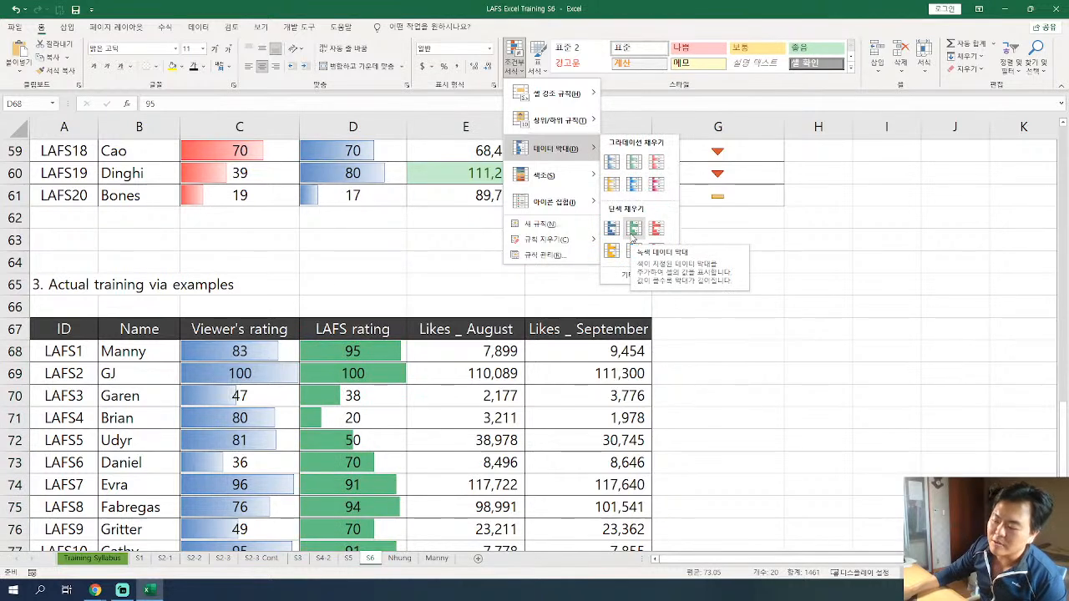
click(612, 229)
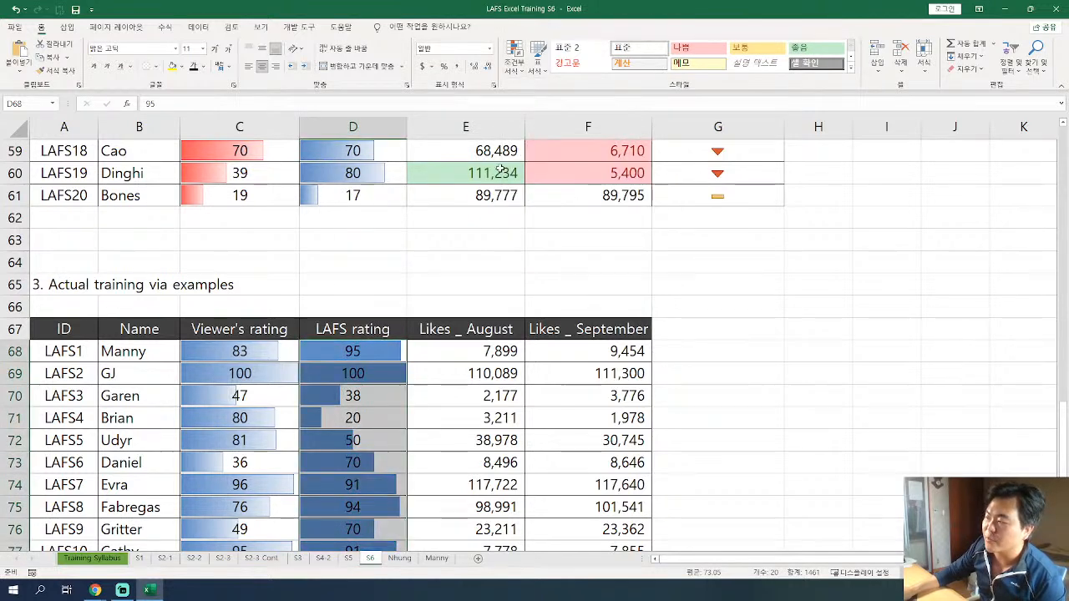
click(513, 74)
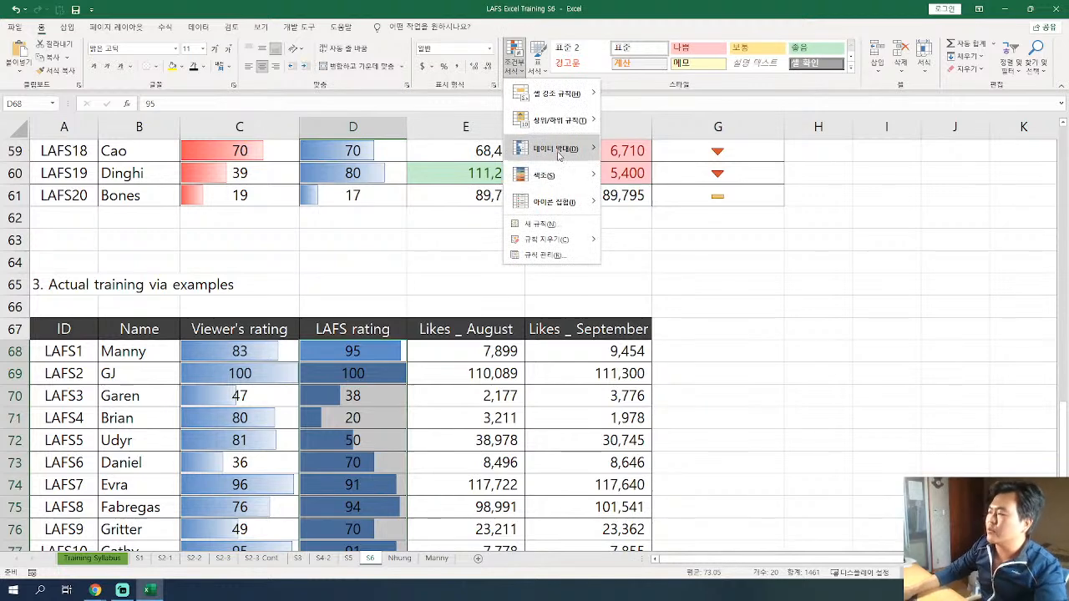
mouse_move(555, 149)
click(614, 231)
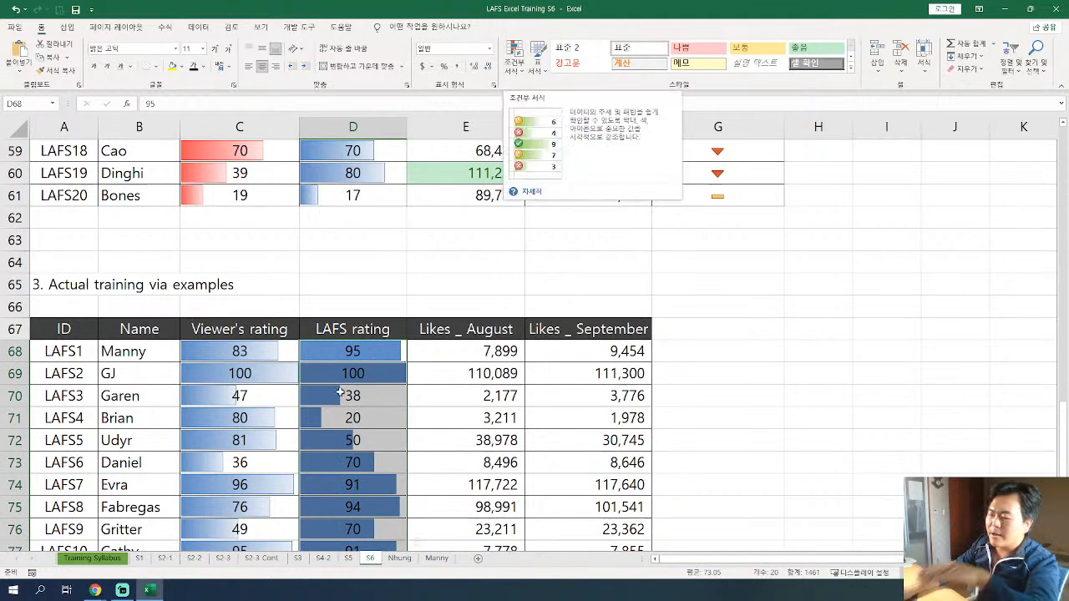
scroll(353, 368, down, 3)
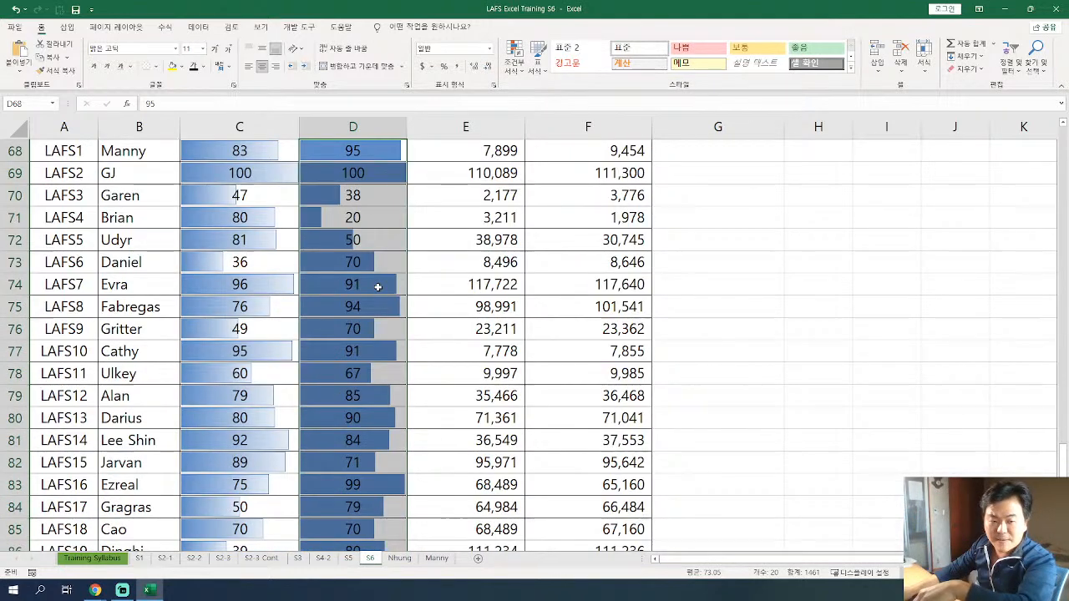
Edit the LAFS rating data bar rule to use the custom green color RGB 43, 255, 129 and apply it to D68:D87.
click(516, 67)
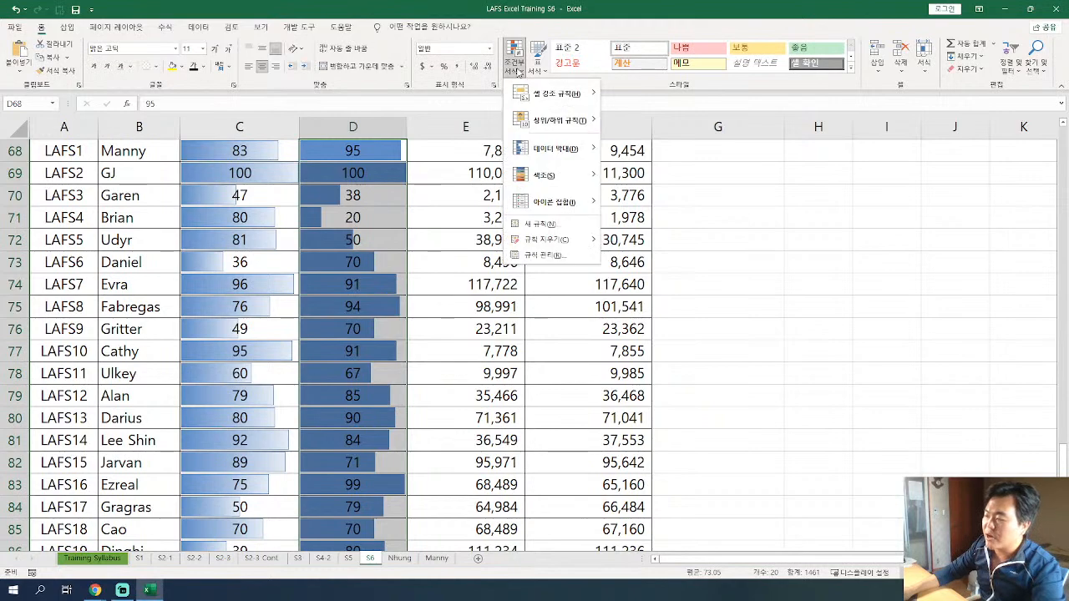
click(547, 255)
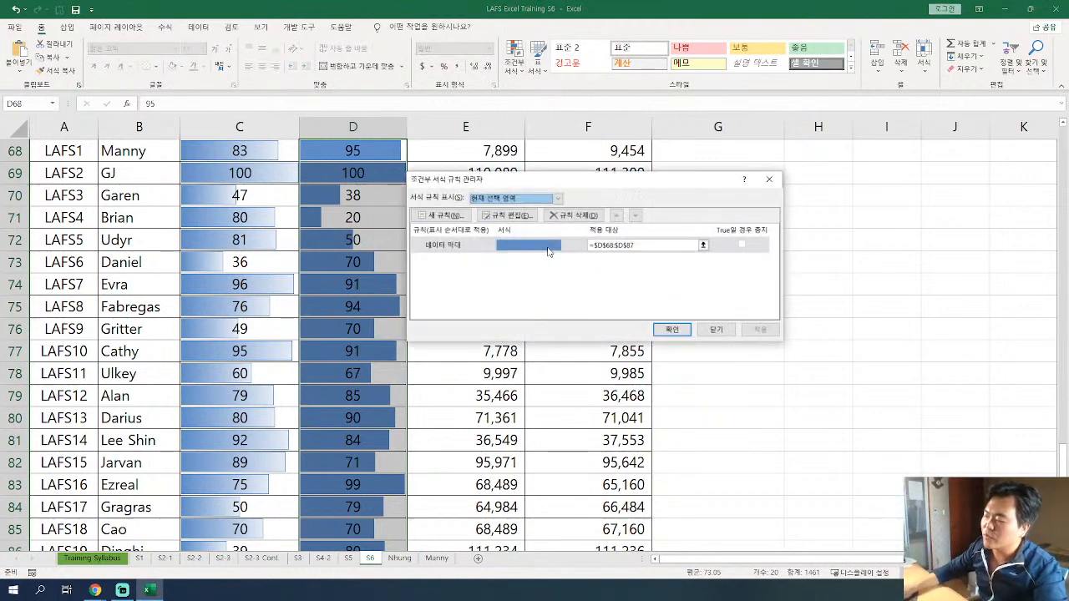
double_click(548, 245)
click(593, 344)
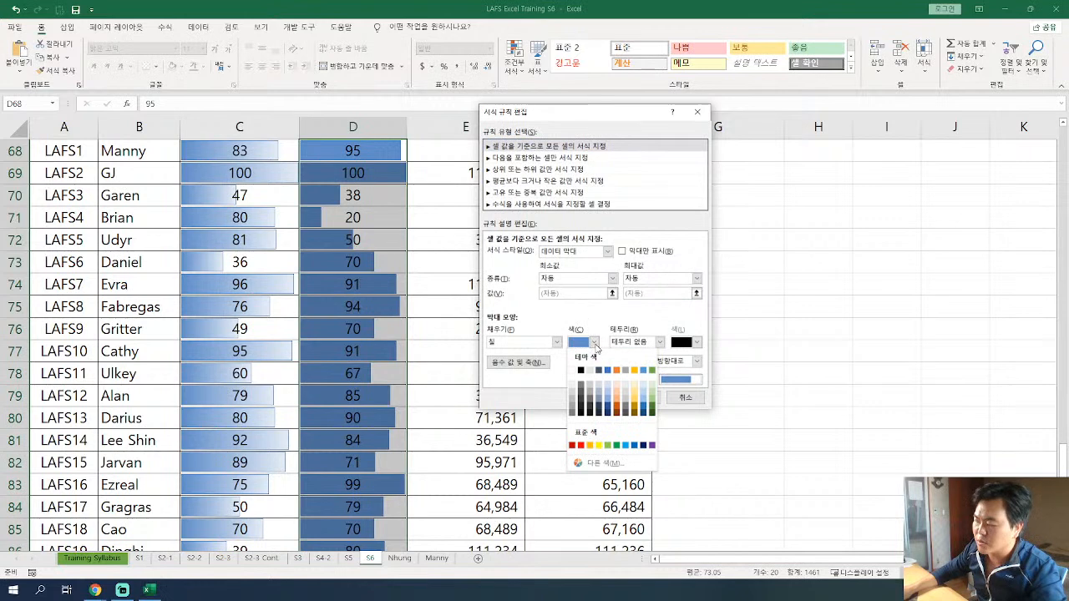
click(604, 463)
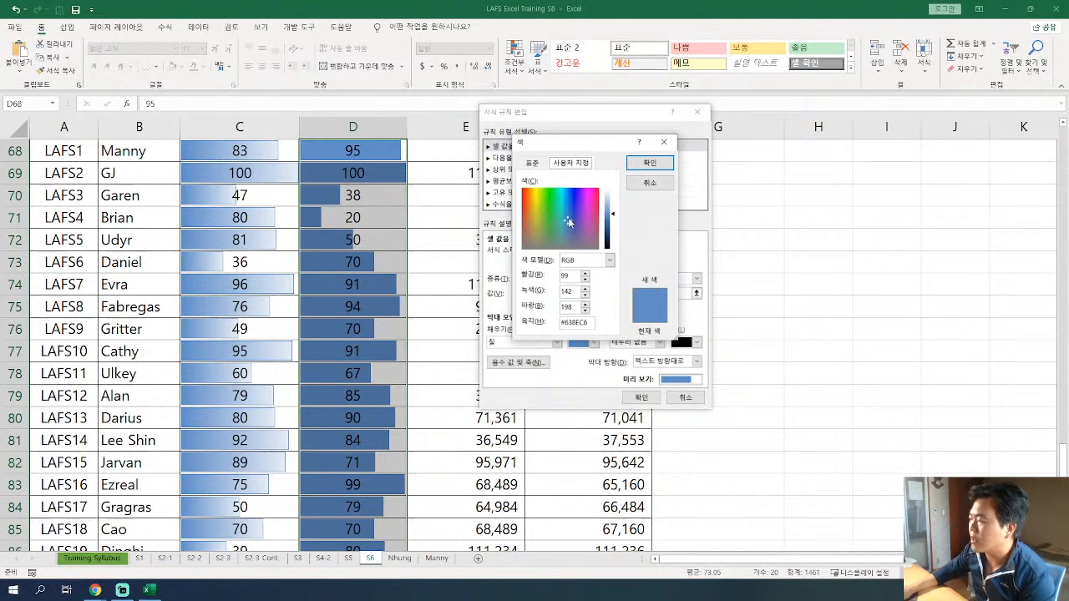
drag(568, 221, 551, 194)
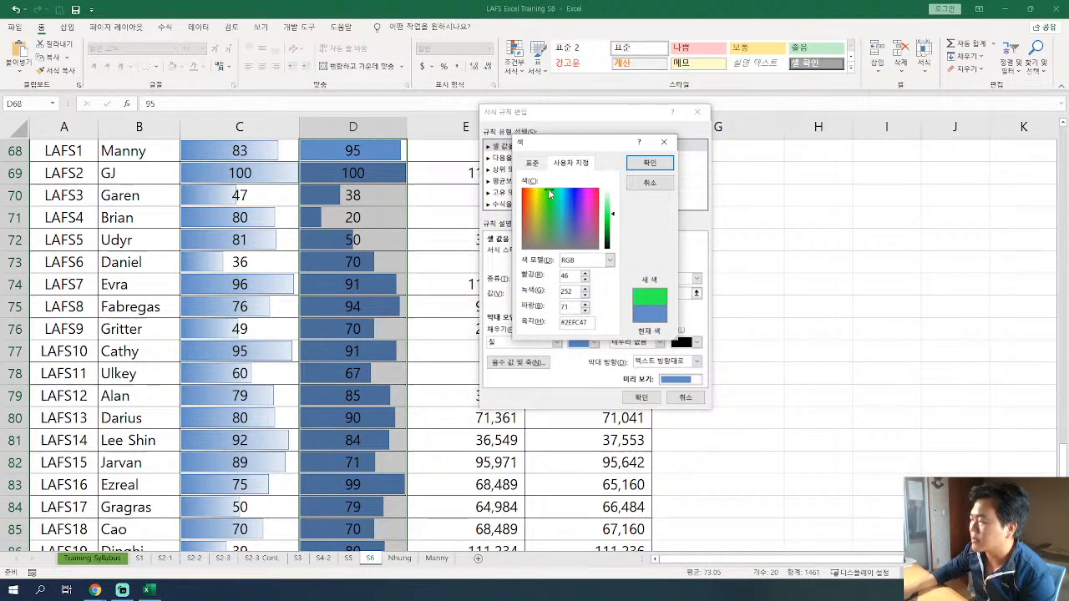
drag(545, 194, 553, 194)
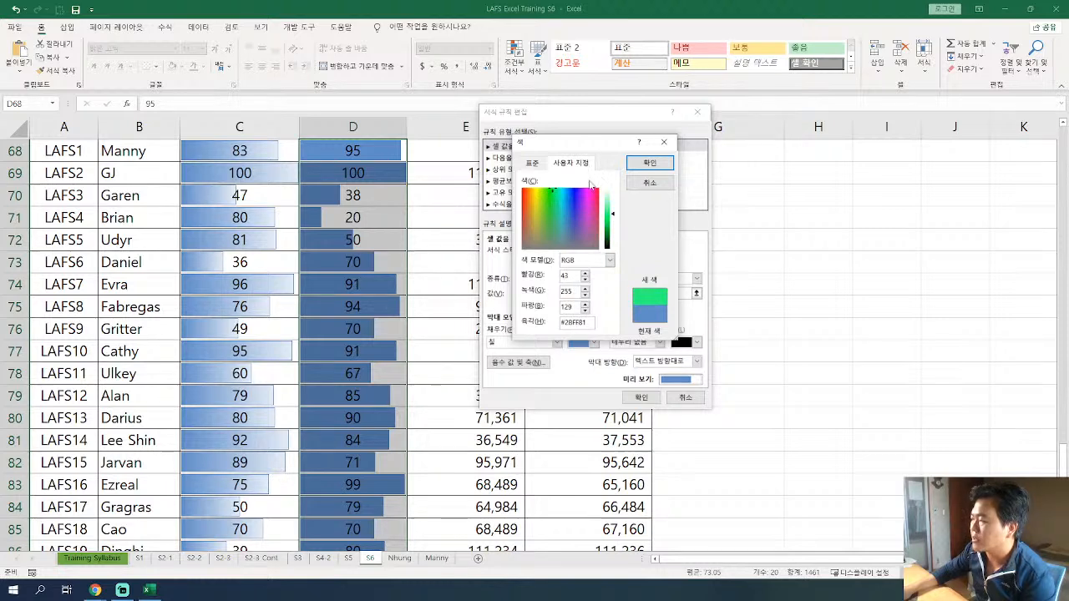
click(650, 163)
click(641, 398)
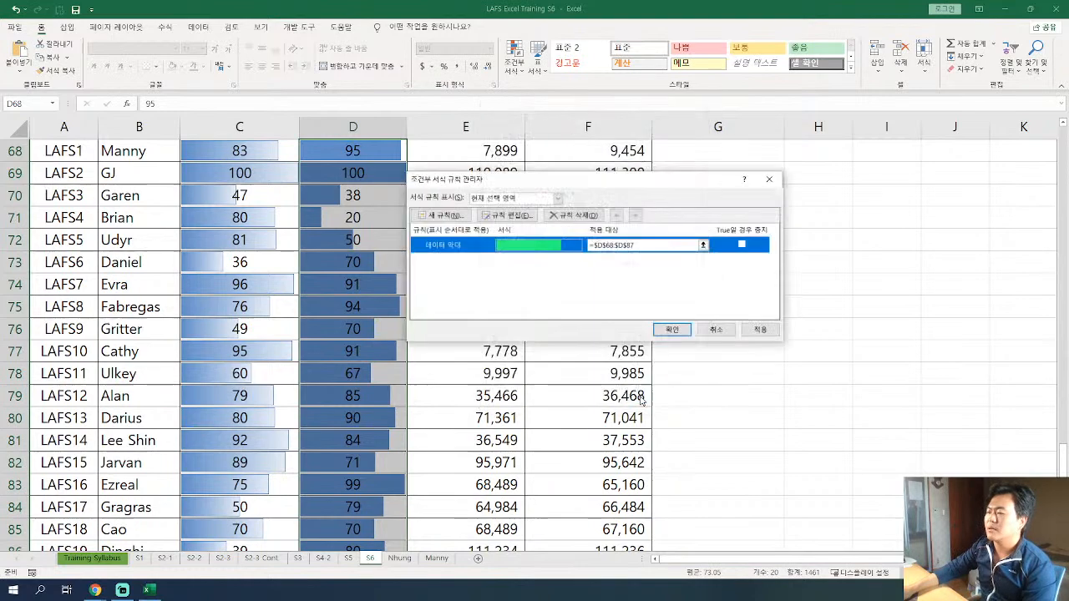
click(683, 327)
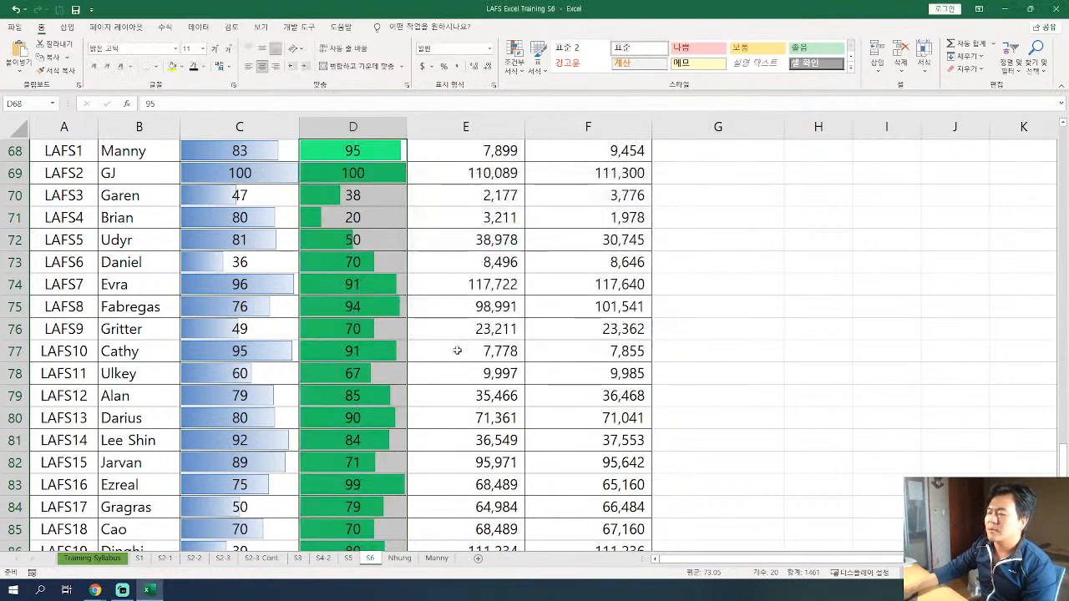
click(370, 328)
scroll(389, 326, up, 3)
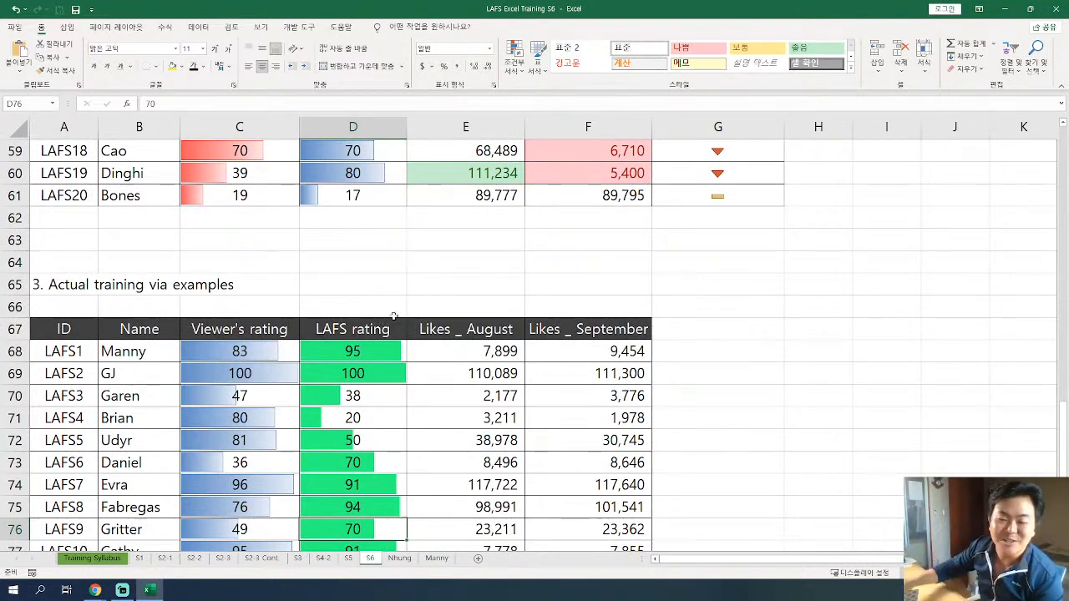
Change the data bar rule's fill color to light orange for D68:D87 and review the recolored LAFS rating bars.
drag(366, 346, 365, 513)
click(511, 67)
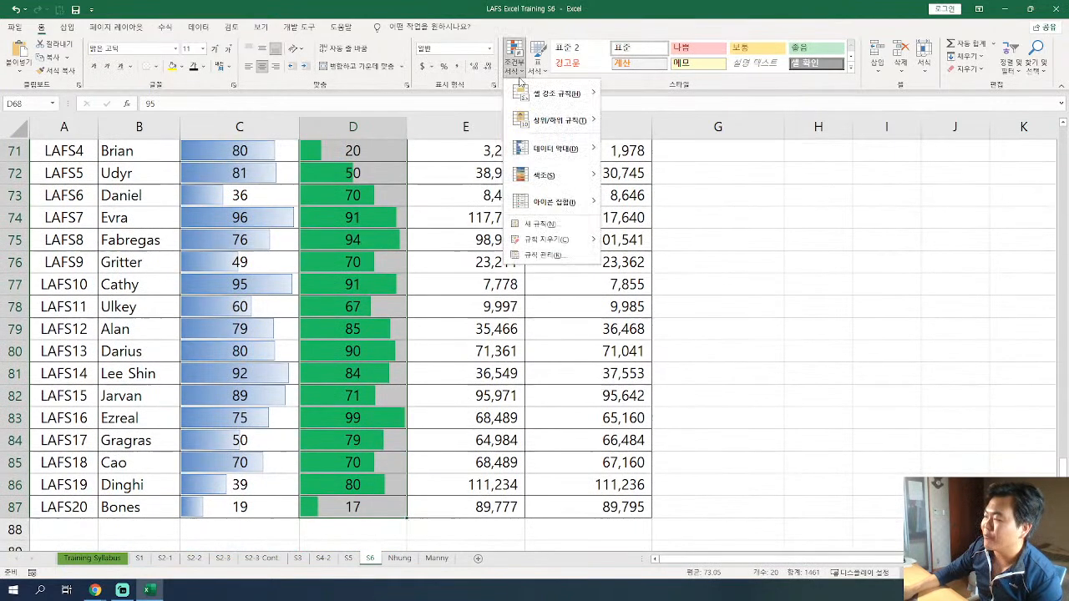
click(574, 255)
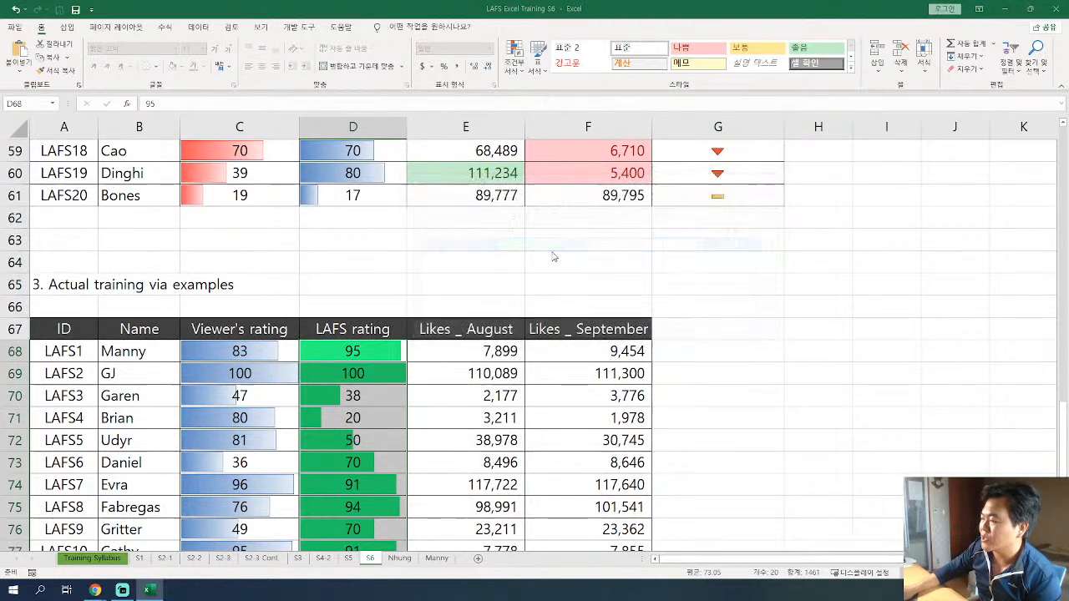
click(594, 343)
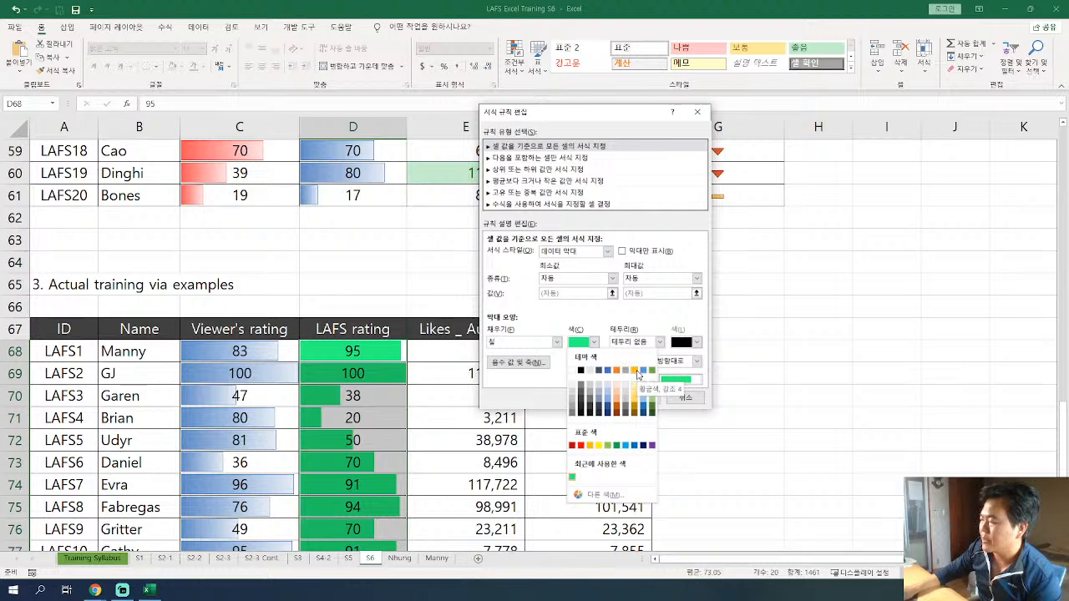
click(653, 371)
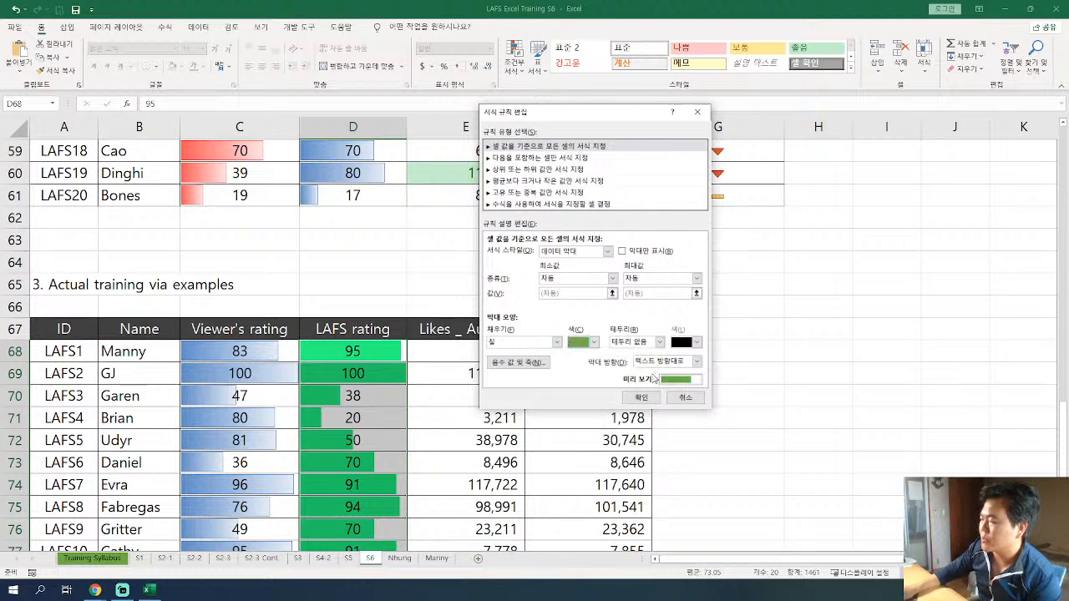
click(594, 342)
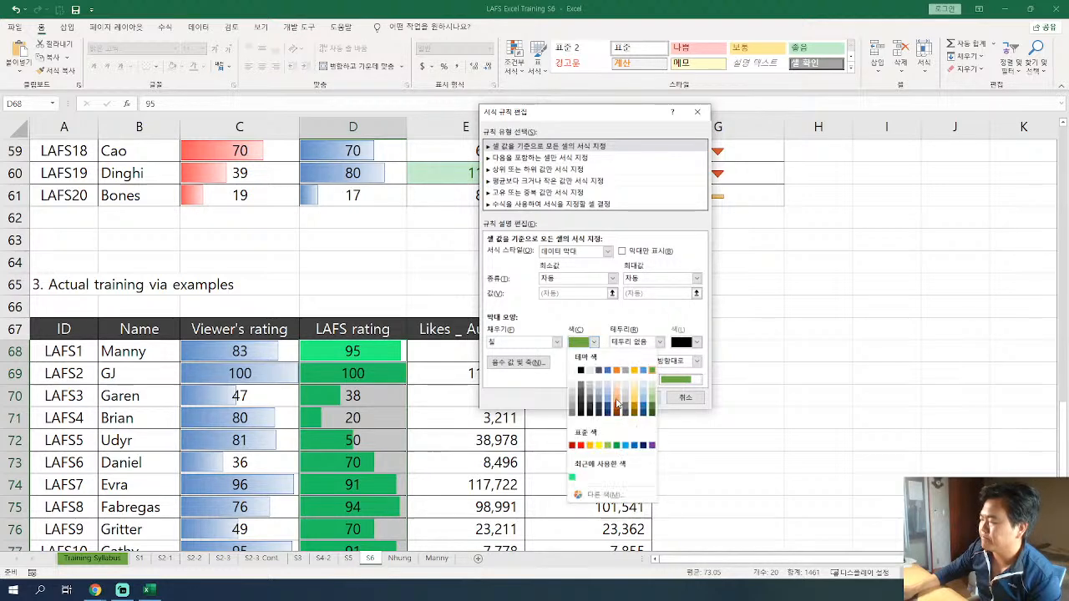
click(617, 405)
click(649, 399)
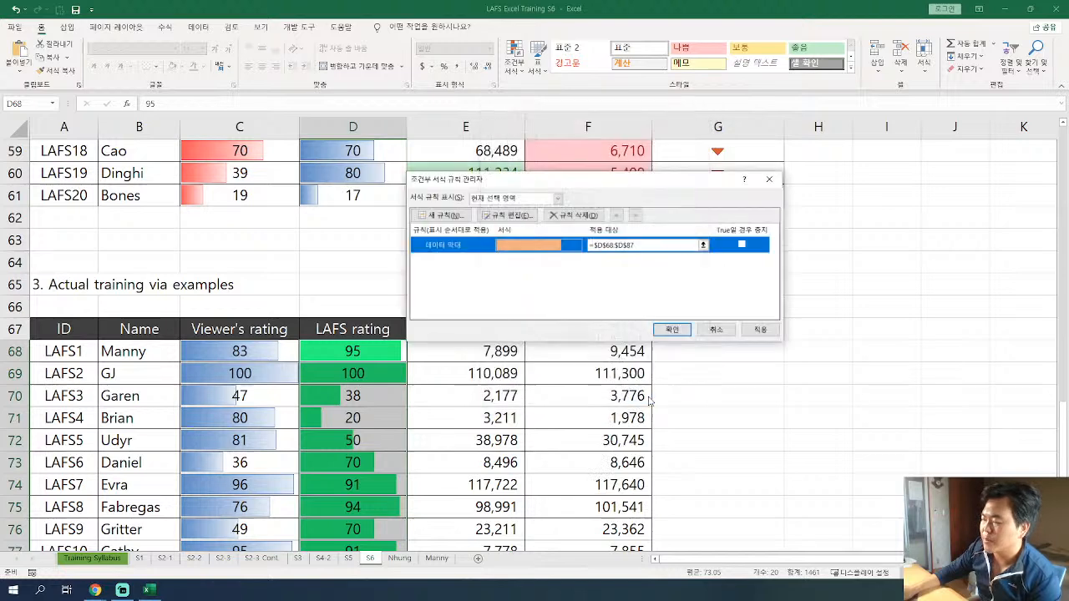
click(669, 332)
drag(360, 394, 366, 409)
scroll(365, 409, down, 2)
drag(349, 219, 343, 531)
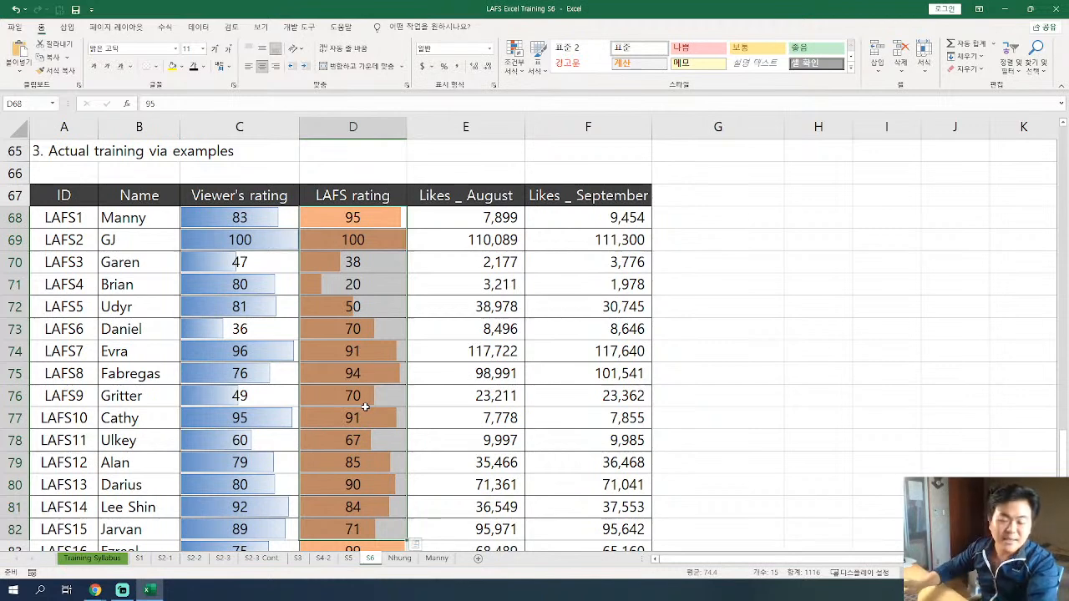
Insert a blank row at row 66, above the practice table's header.
click(377, 325)
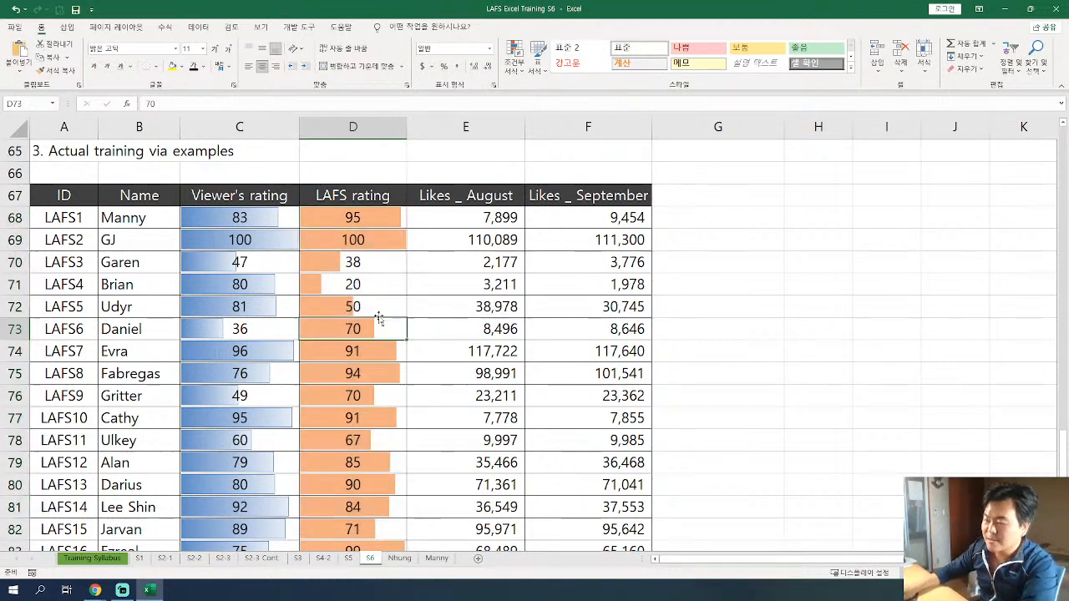
scroll(378, 319, up, 2)
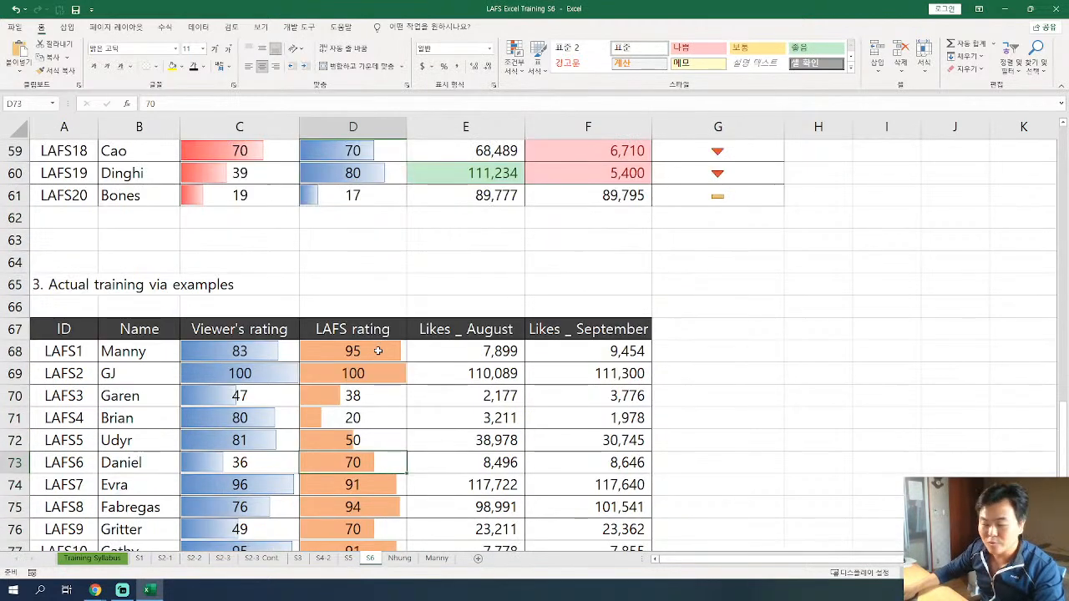
right_click(10, 308)
key(i)
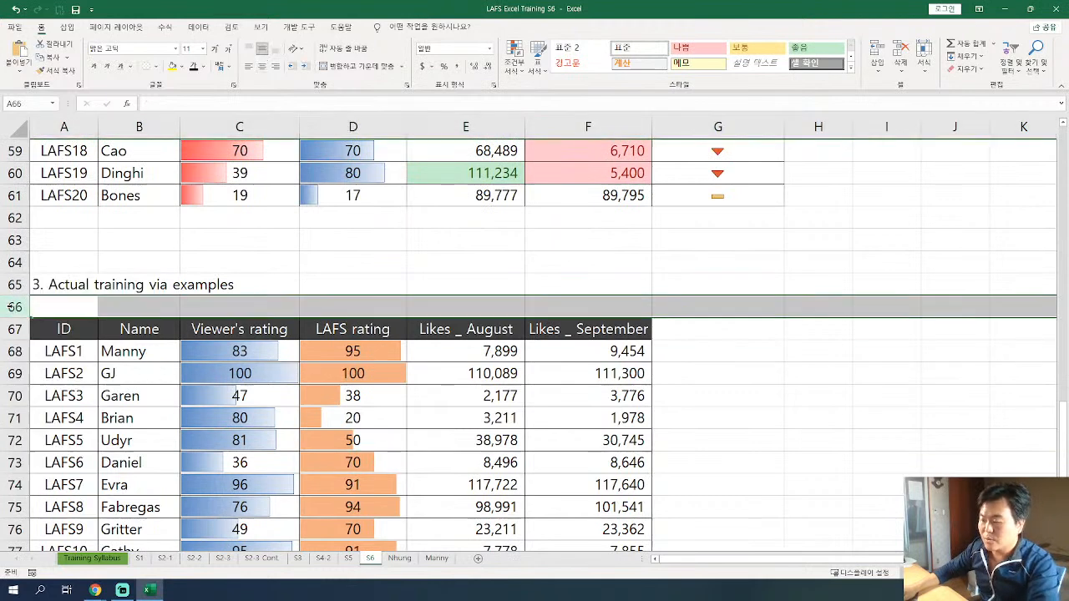
Enter the label "Data Bar - Gradient color", including the quotation marks, in C67 above the Viewer's rating header.
click(250, 328)
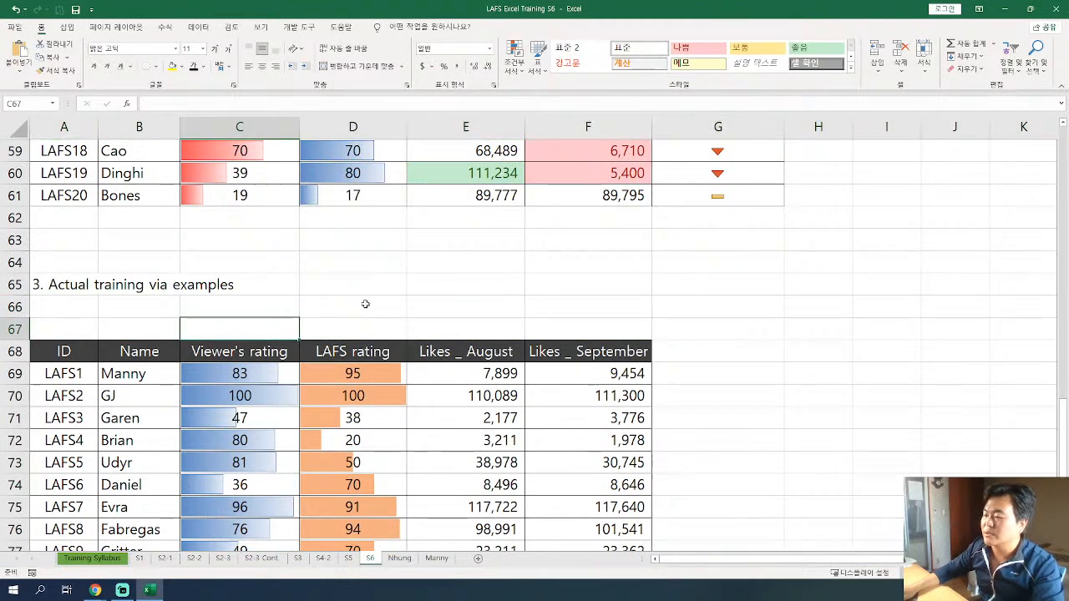
click(515, 60)
mouse_move(550, 151)
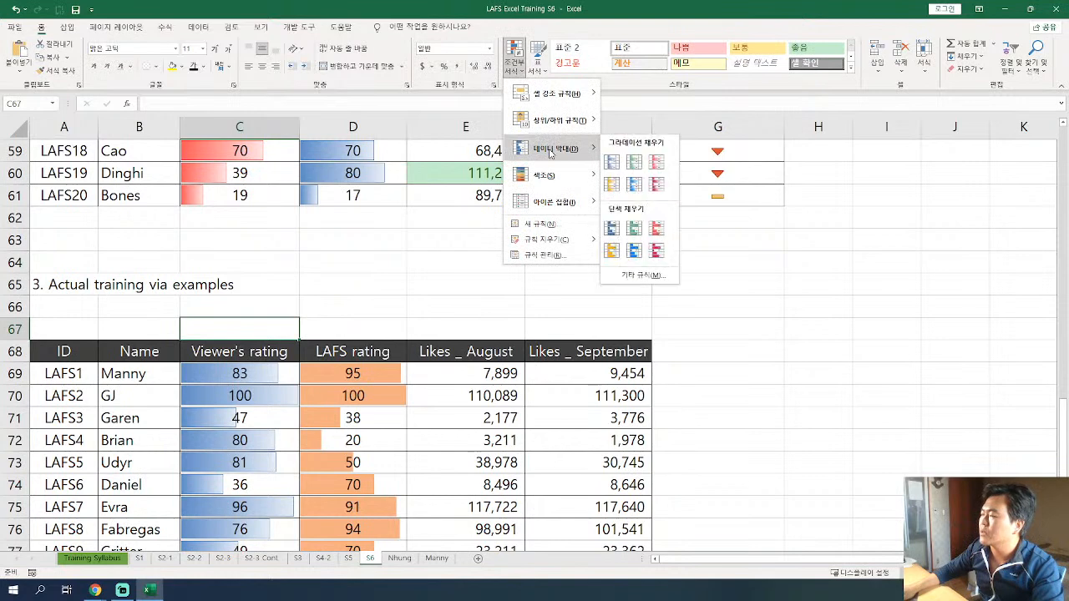
click(276, 329)
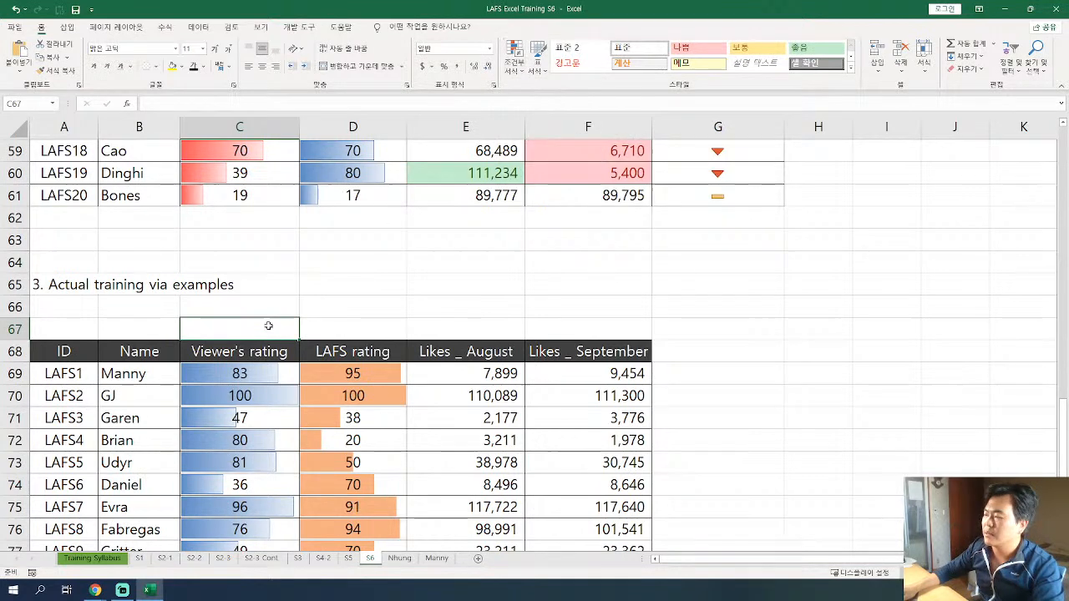
text("Data)
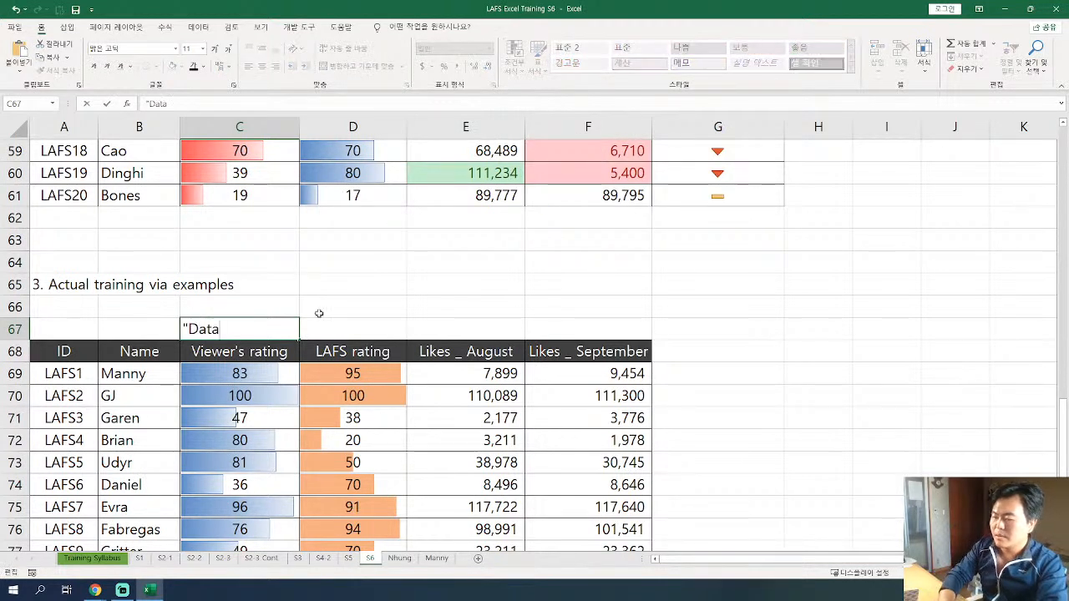
text( Bar - Gradient color")
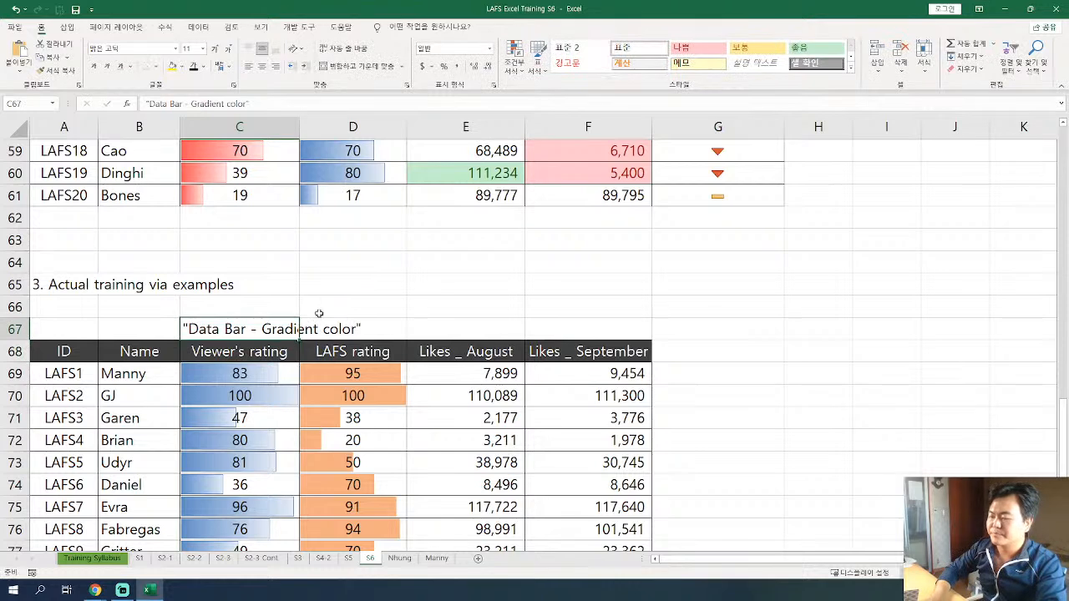
key(Tab)
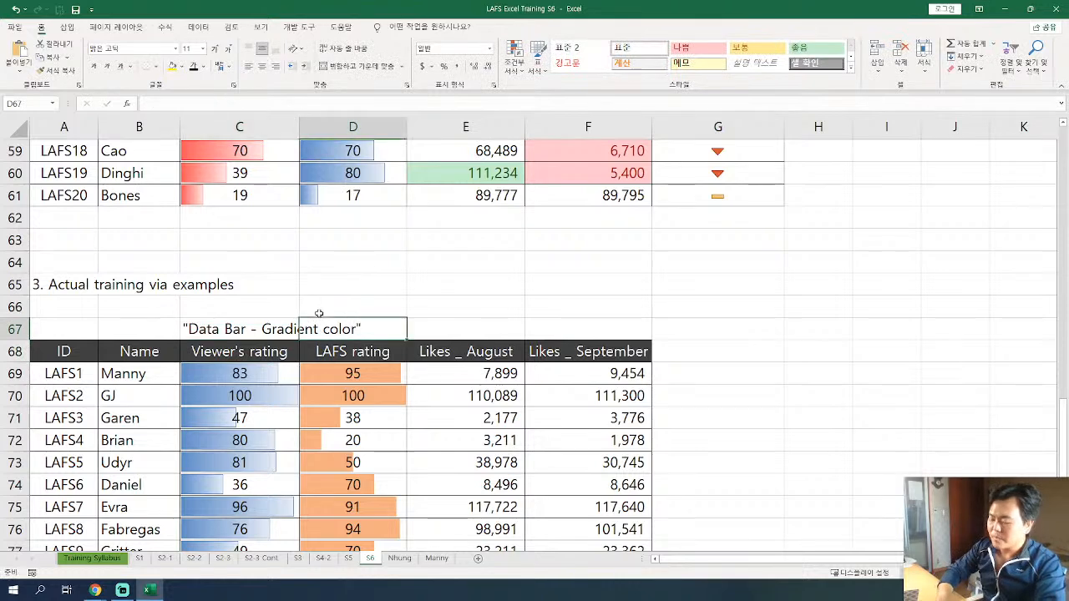
Enter the label "Data bar - One-colored bar", including the quotation marks, in D67 above the LAFS rating header.
text("Data ba)
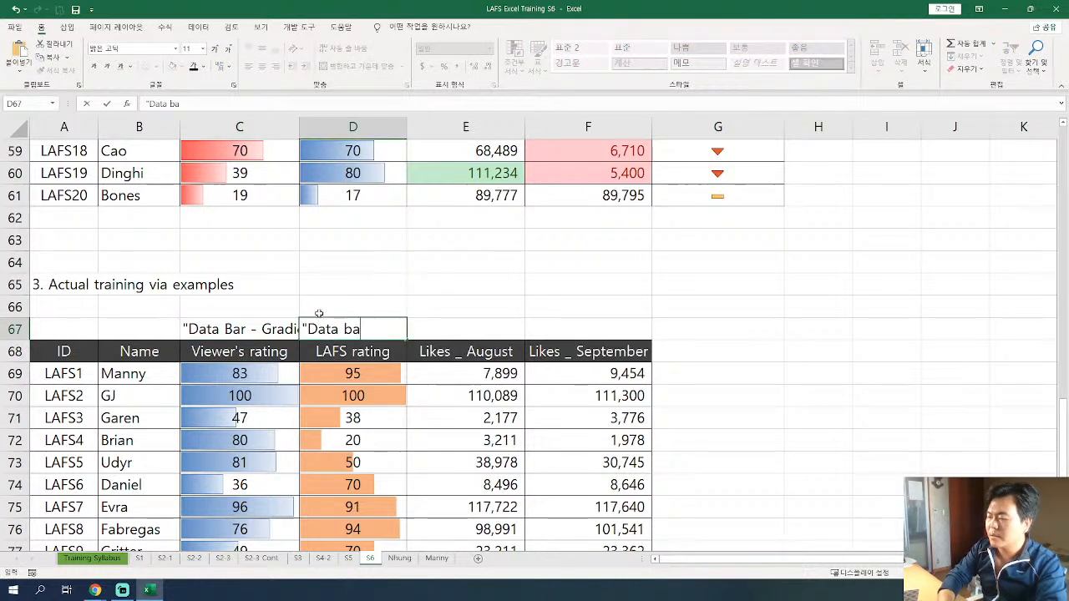
text(r - One0)
text(colored bar")
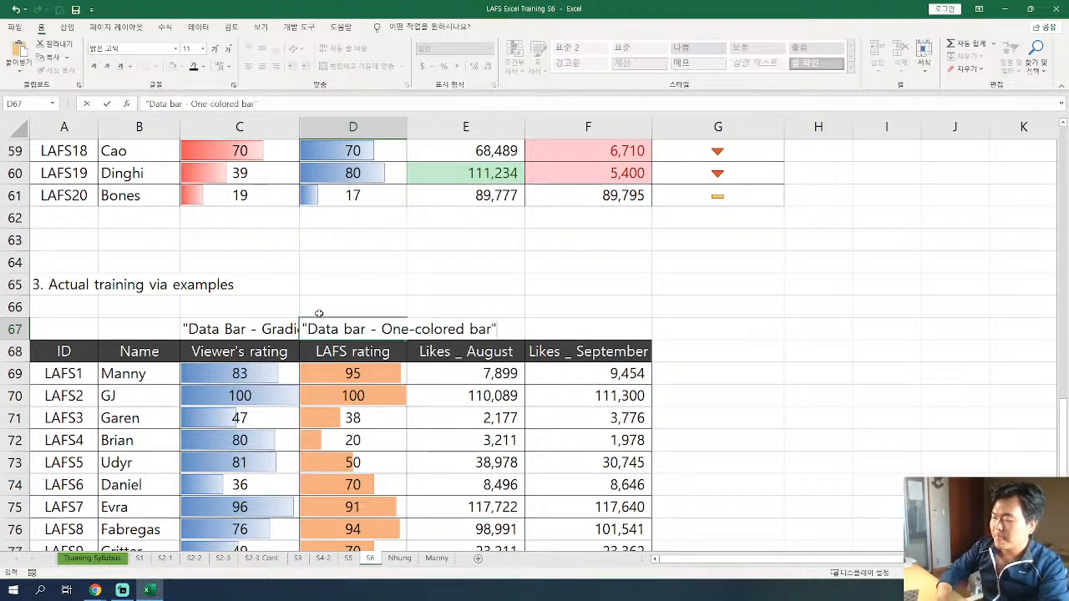
key(Return)
key(Up)
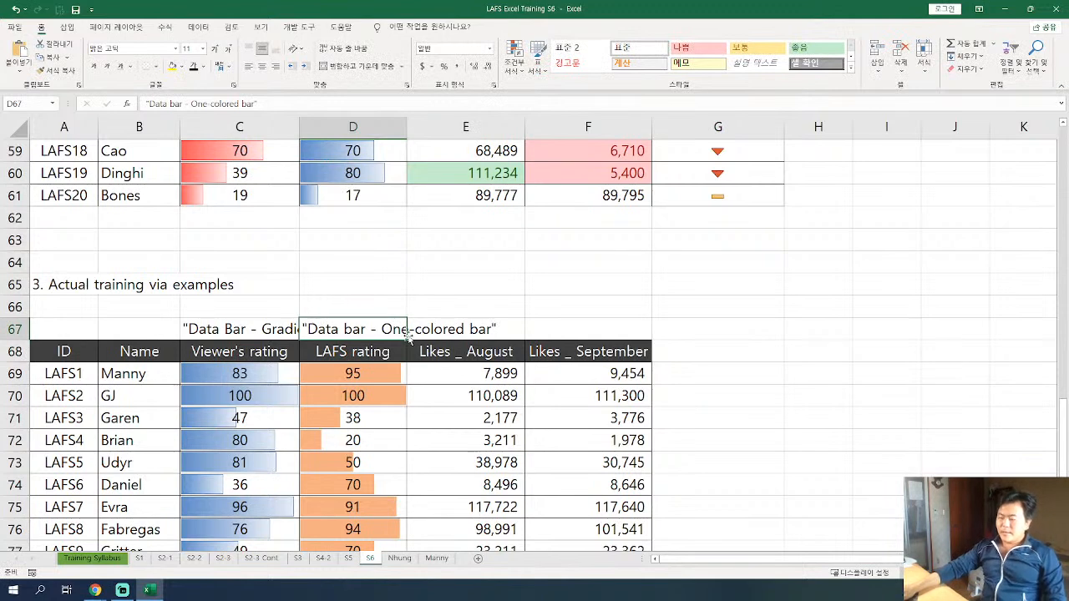
Move the gradient label from C67 to A66 and the one-colored label from D67 to A67.
click(251, 330)
drag(182, 329, 72, 318)
click(353, 329)
drag(353, 319, 37, 322)
Insert two blank rows at row 68, between the labels and the practice table.
click(16, 351)
key(ctrl+shift+equal)
key(ctrl+shift+equal)
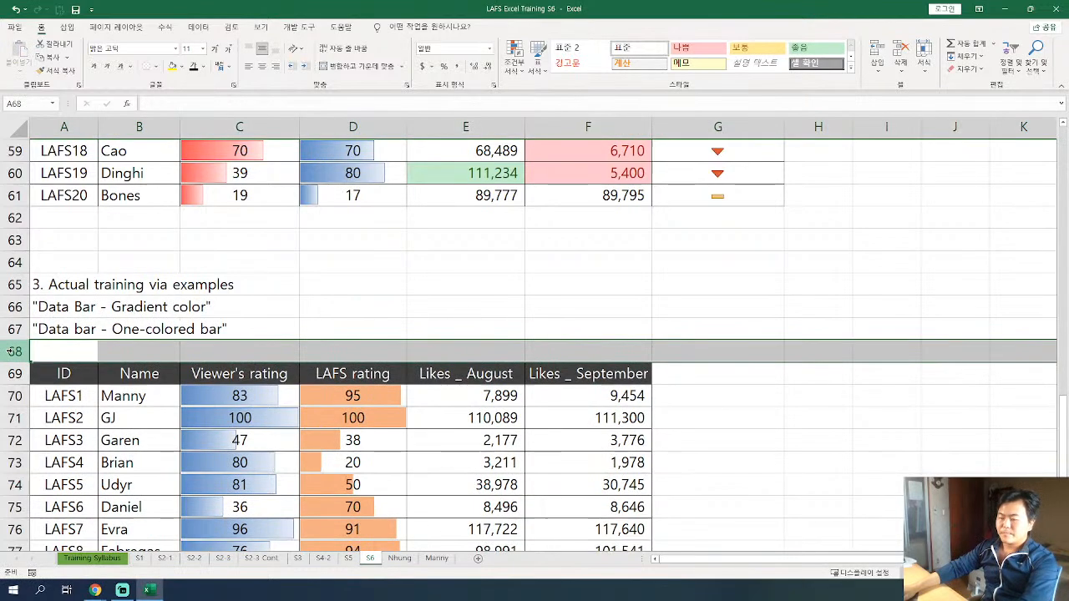
click(353, 351)
Examine the target dashboard's Top 3 and Bottom 3 legend and the highlighting in its August likes column.
scroll(498, 370, up, 3)
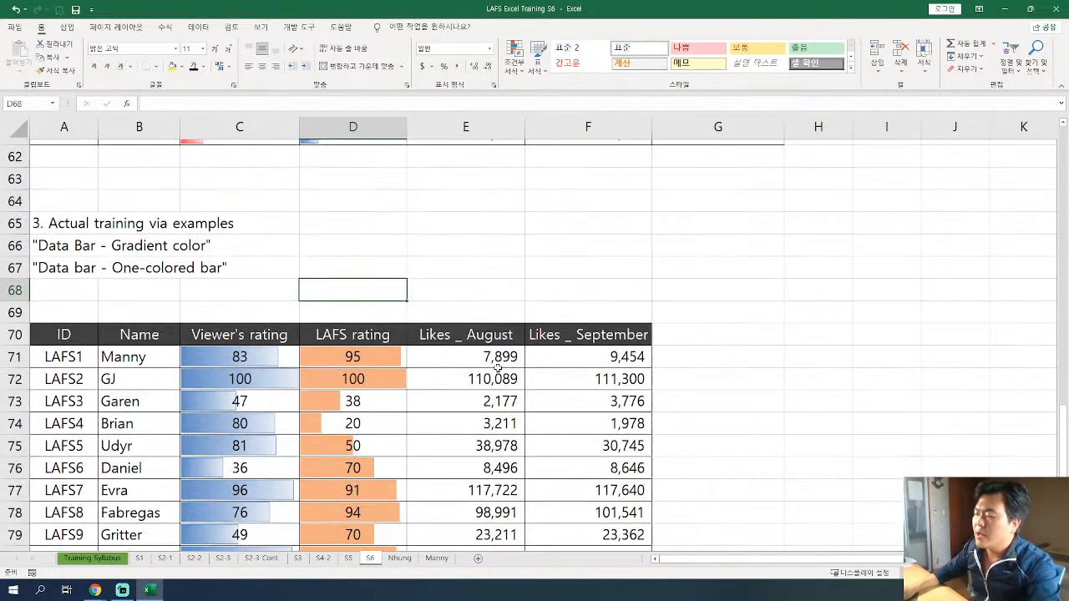
scroll(498, 369, up, 5)
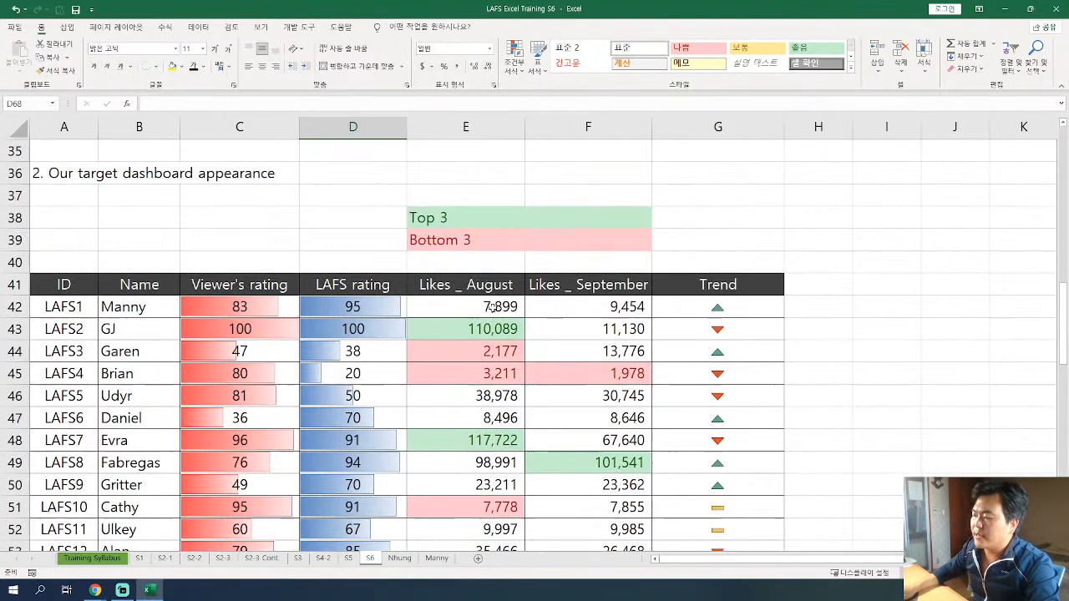
click(453, 217)
click(477, 240)
drag(493, 307, 468, 534)
click(467, 506)
scroll(467, 503, down, 4)
scroll(467, 504, down, 2)
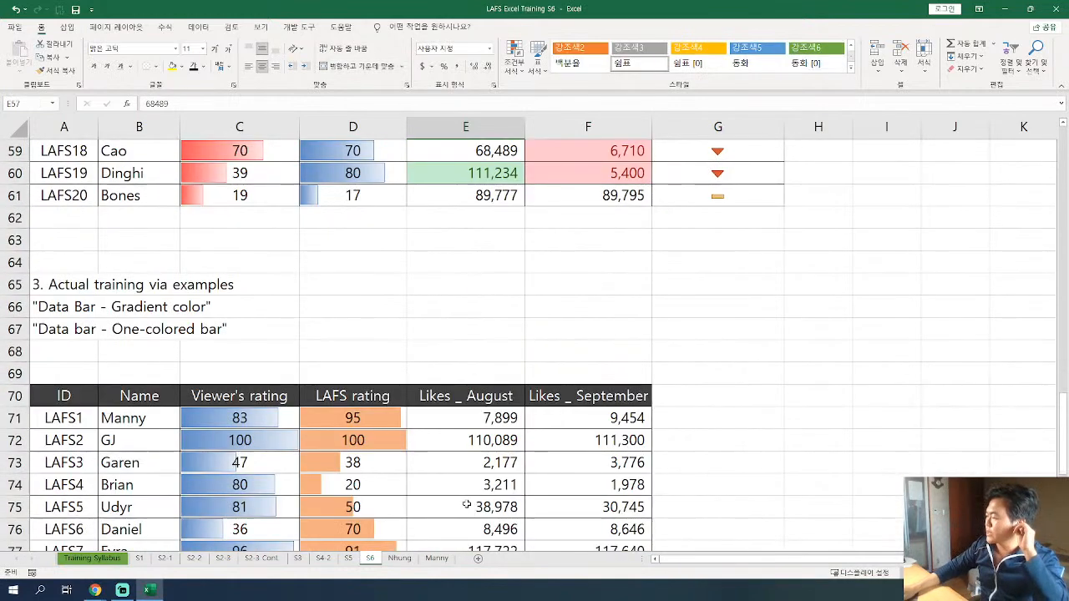
Start a Top 10 Items conditional formatting rule on the practice table's August likes, E71:E90, keeping its dialog clear of the column.
click(491, 417)
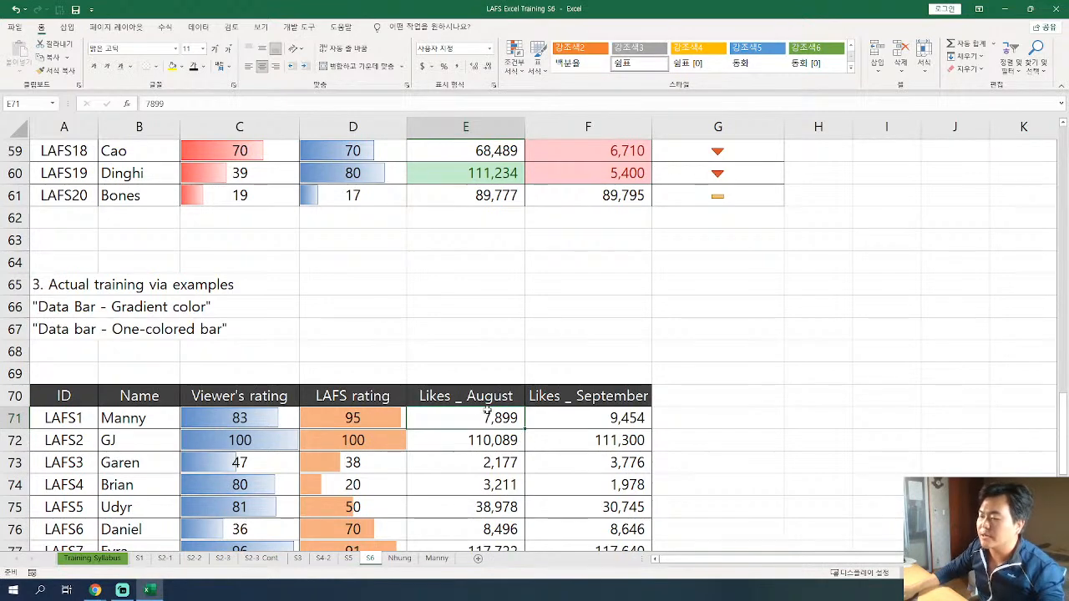
scroll(488, 409, down, 3)
scroll(486, 410, down, 1)
scroll(485, 392, up, 1)
drag(487, 219, 492, 482)
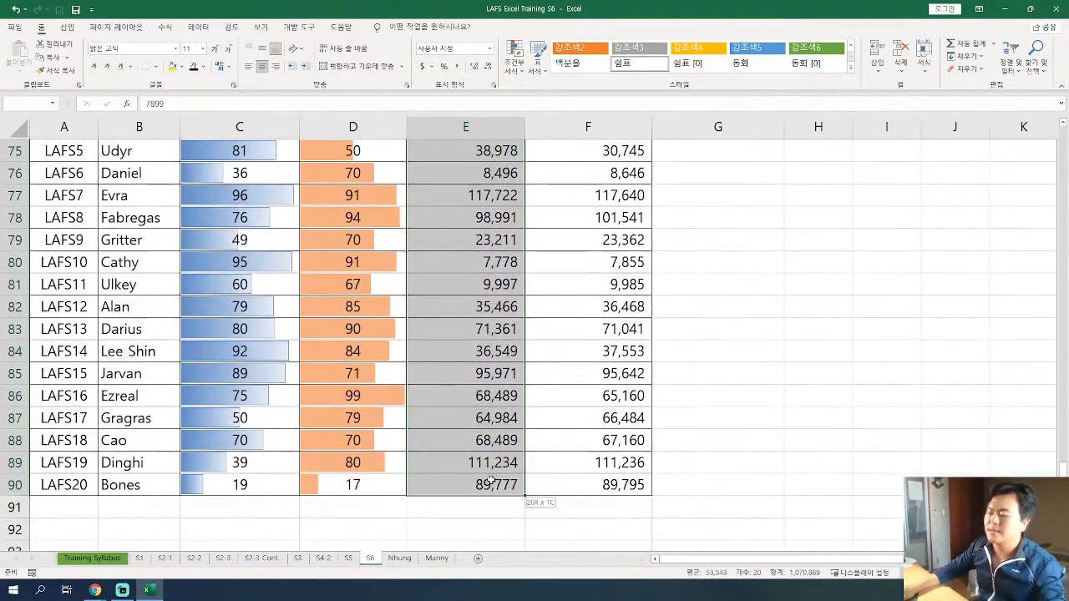
click(517, 67)
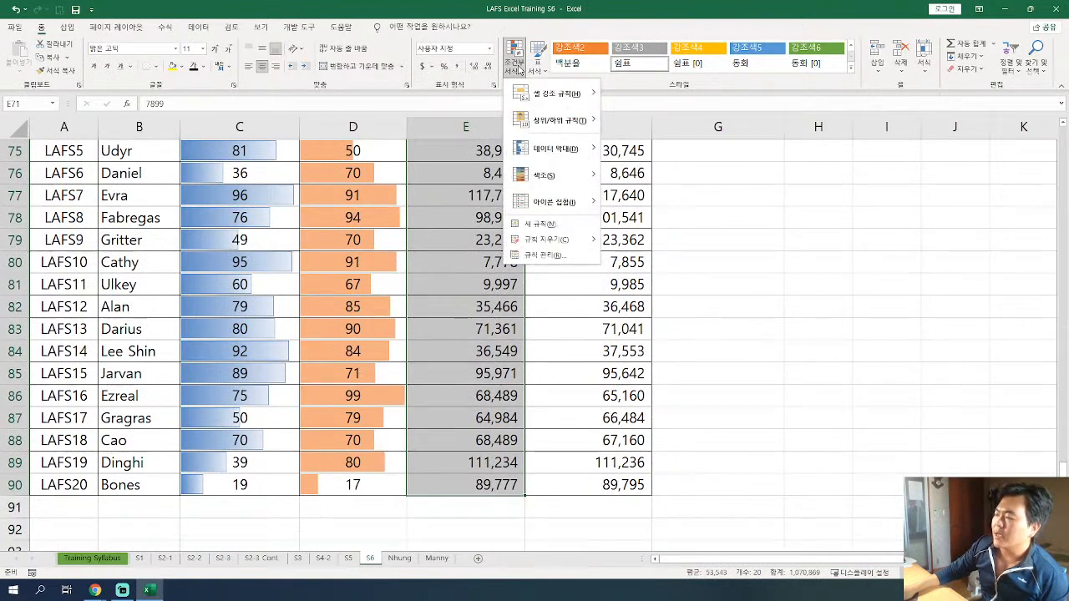
mouse_move(549, 125)
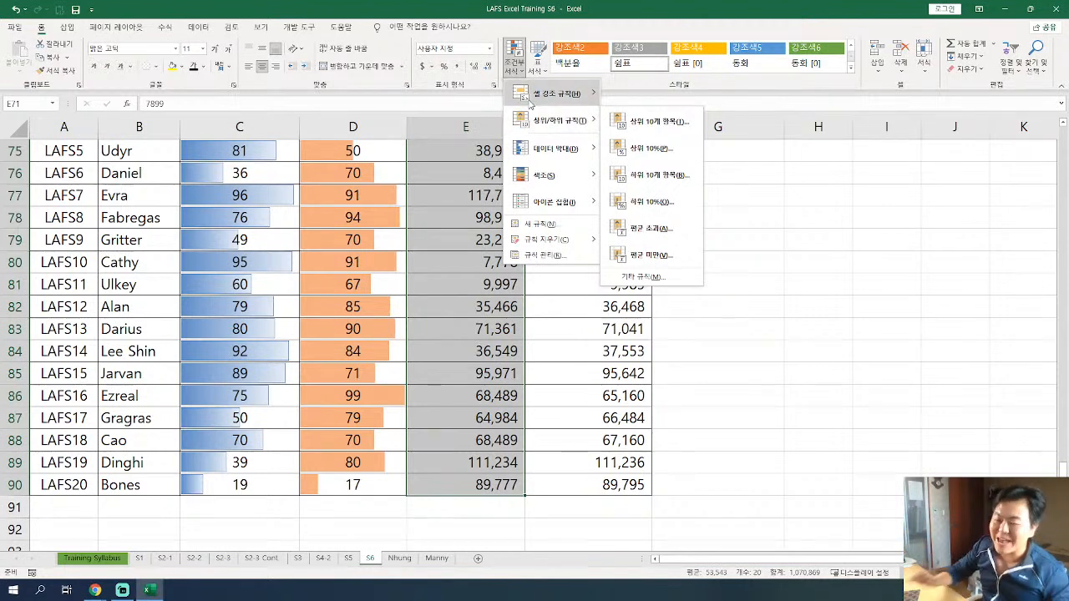
mouse_move(529, 100)
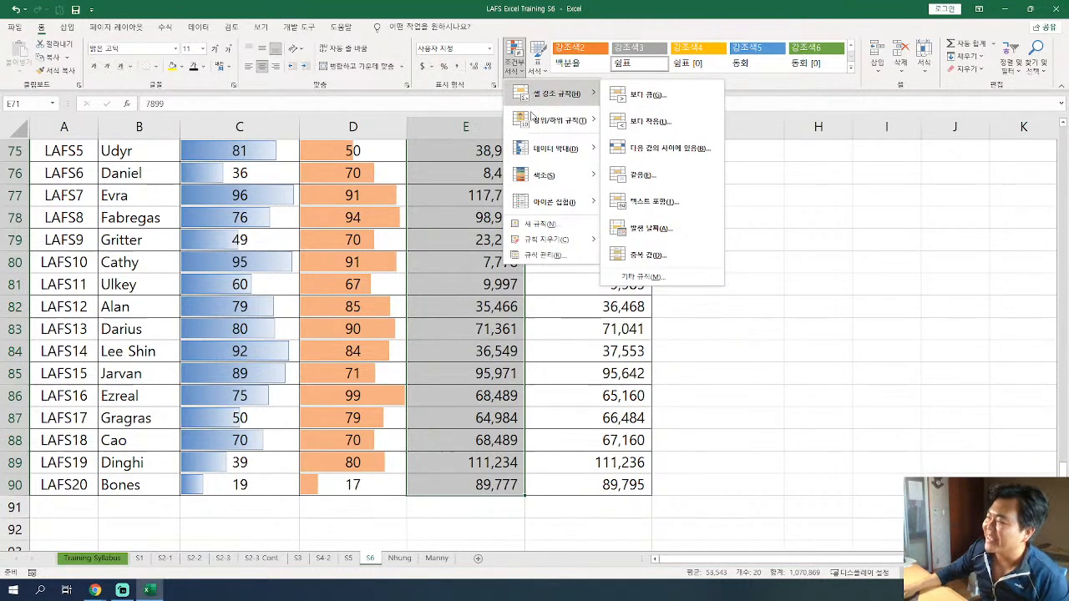
mouse_move(523, 122)
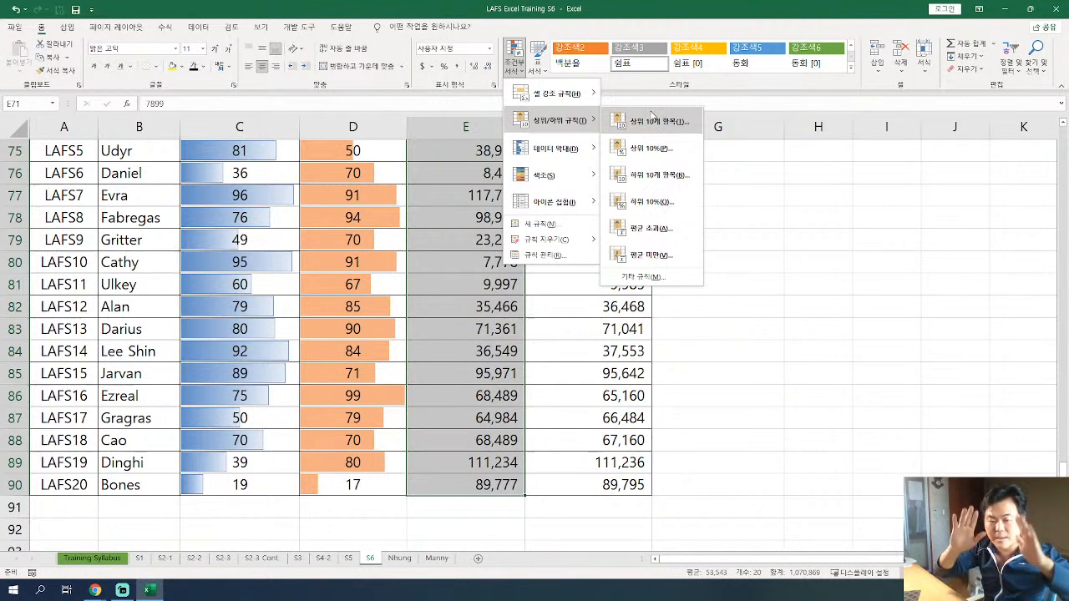
click(652, 120)
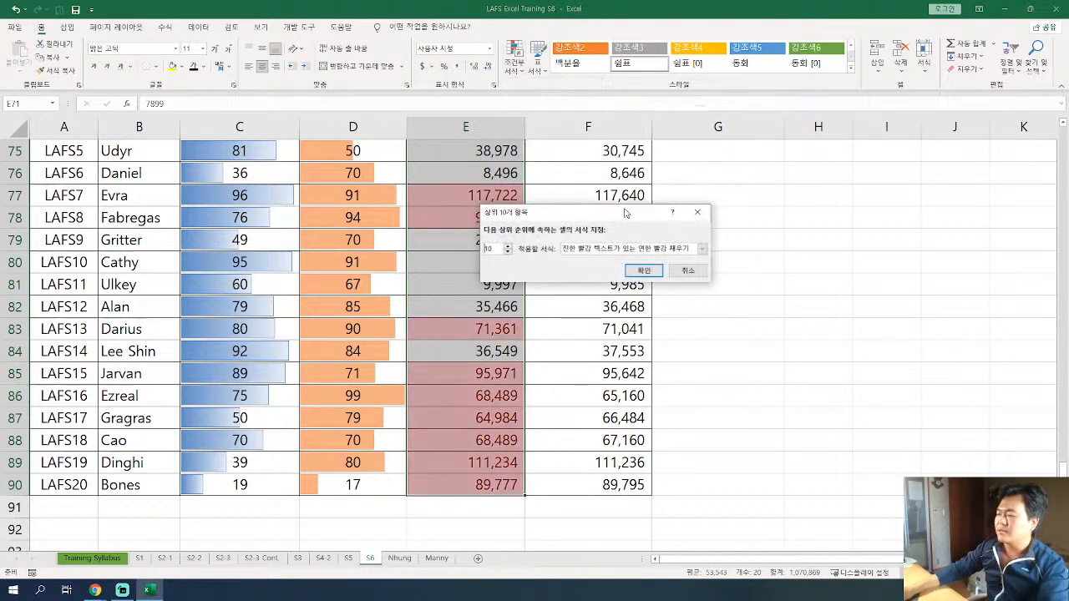
drag(571, 215, 678, 217)
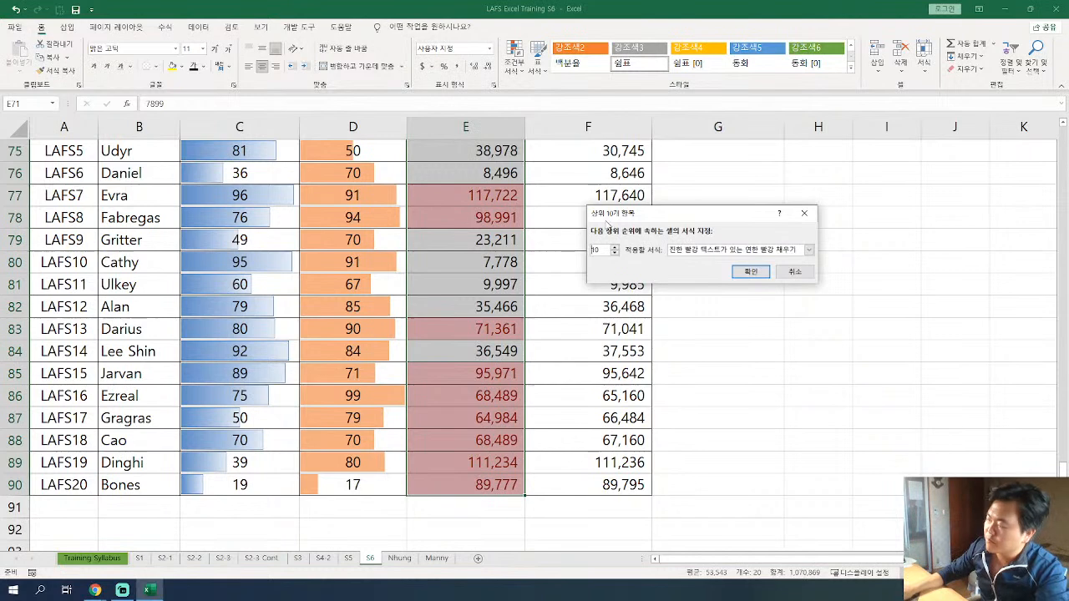
Try different item counts in the top-items rule and set it to the top 3 values.
click(616, 254)
click(616, 254)
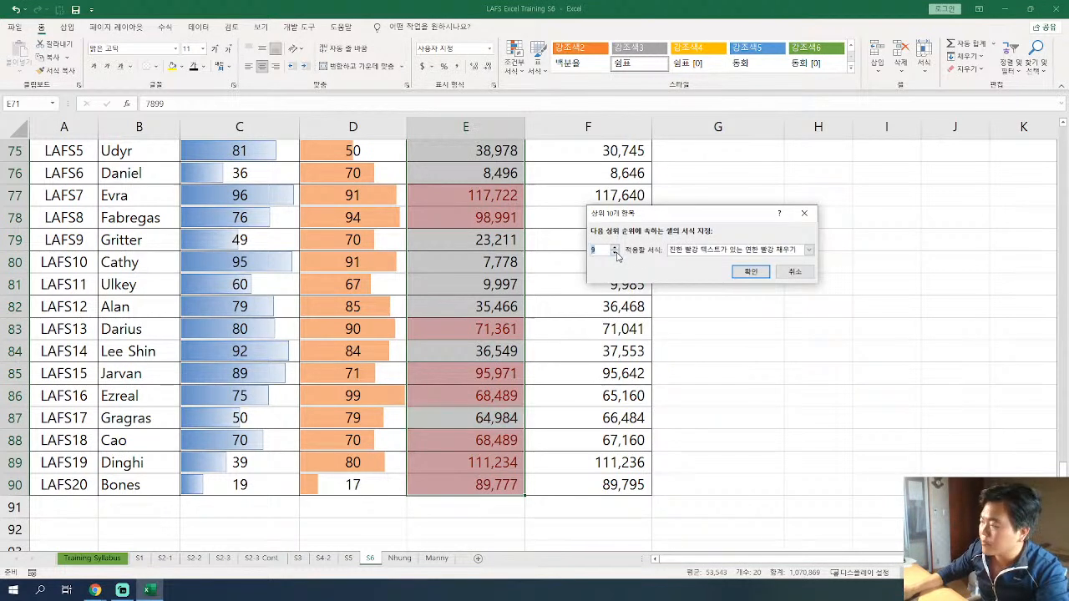
click(615, 254)
click(615, 254)
click(615, 254)
click(615, 254)
click(615, 254)
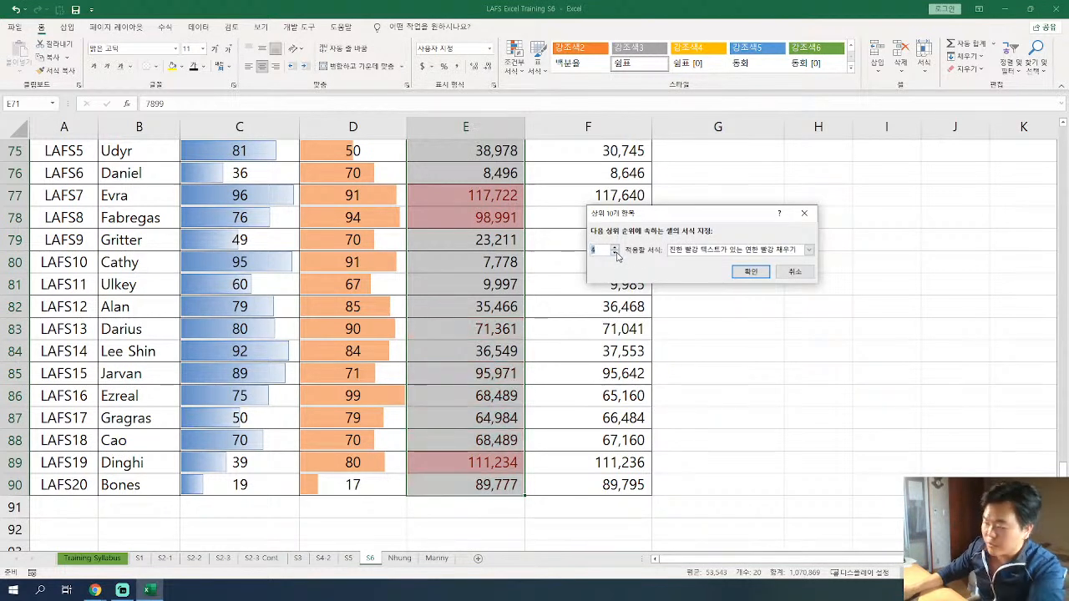
click(616, 248)
click(616, 248)
click(615, 248)
click(616, 248)
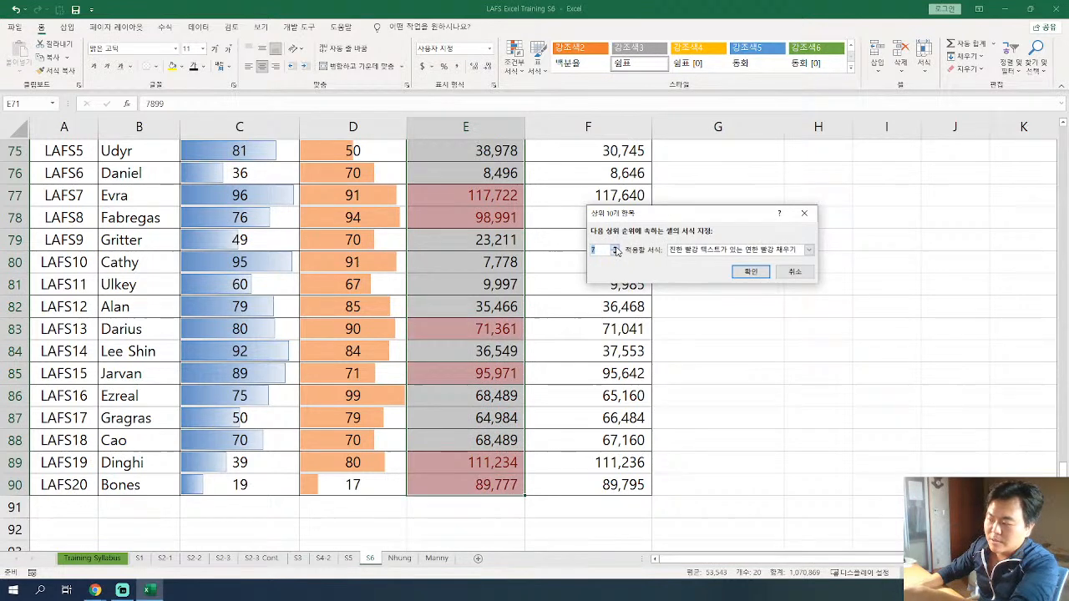
click(615, 248)
click(616, 248)
click(615, 248)
click(615, 248)
click(616, 248)
click(616, 248)
click(615, 254)
click(616, 254)
click(616, 254)
click(615, 254)
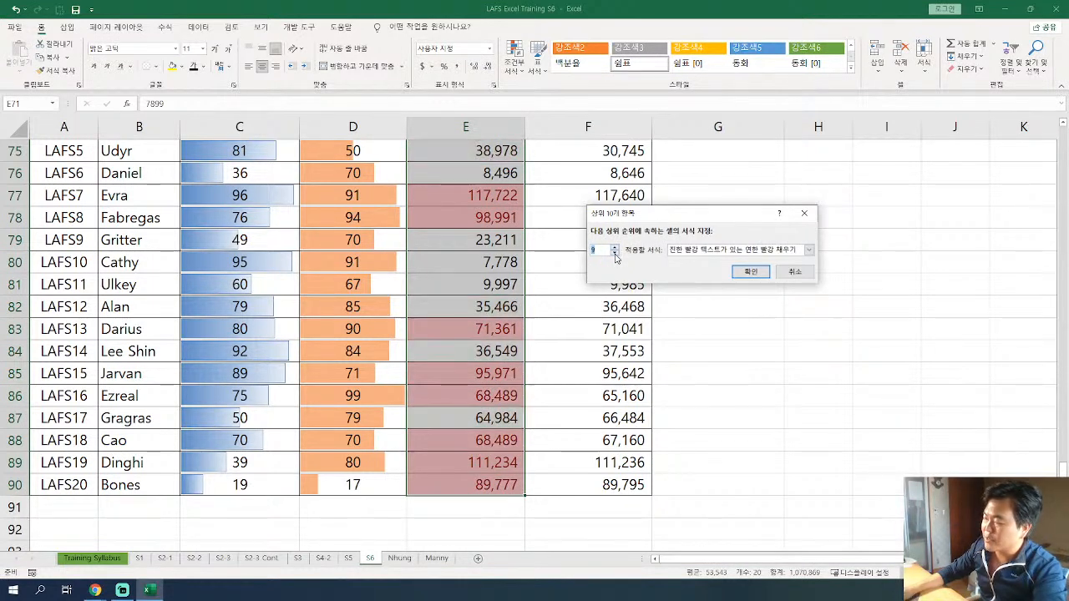
click(616, 254)
click(616, 254)
click(616, 254)
click(616, 254)
click(616, 254)
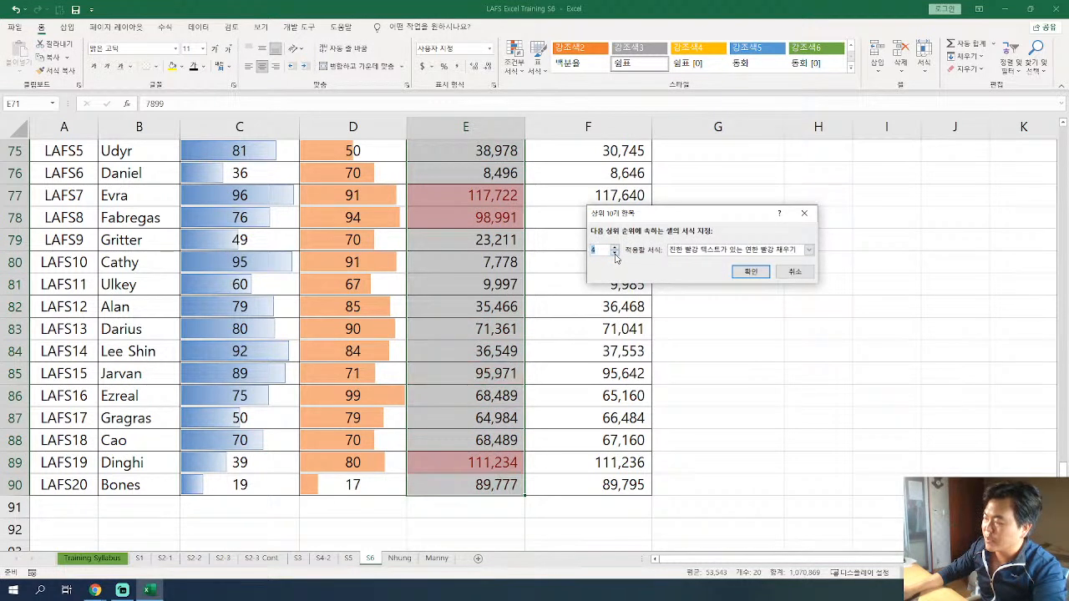
click(616, 254)
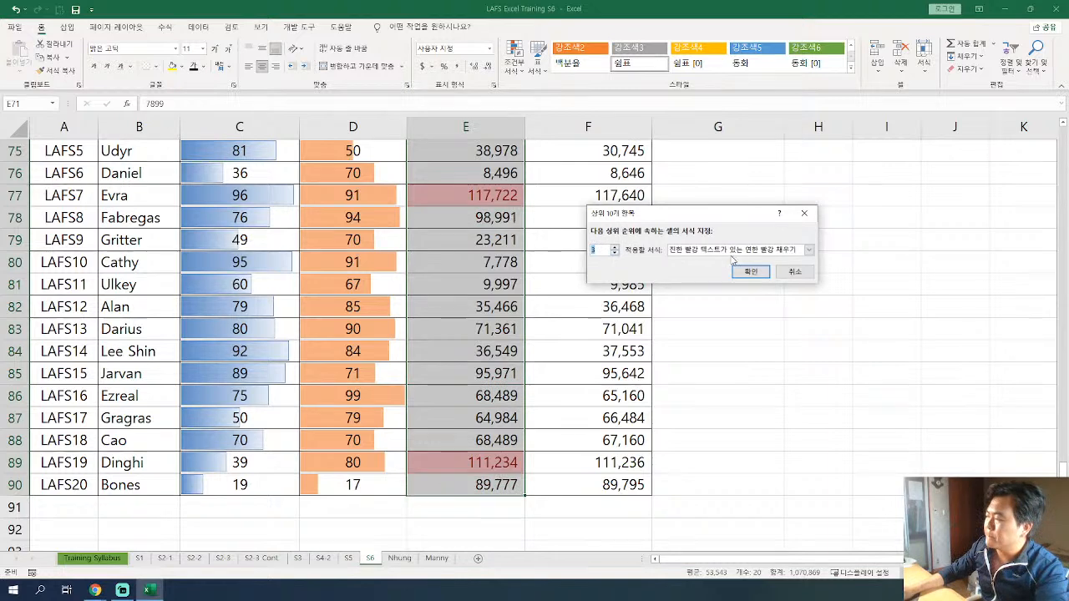
Apply the rule with green fill and dark green text, and review the highlighted August likes.
click(807, 251)
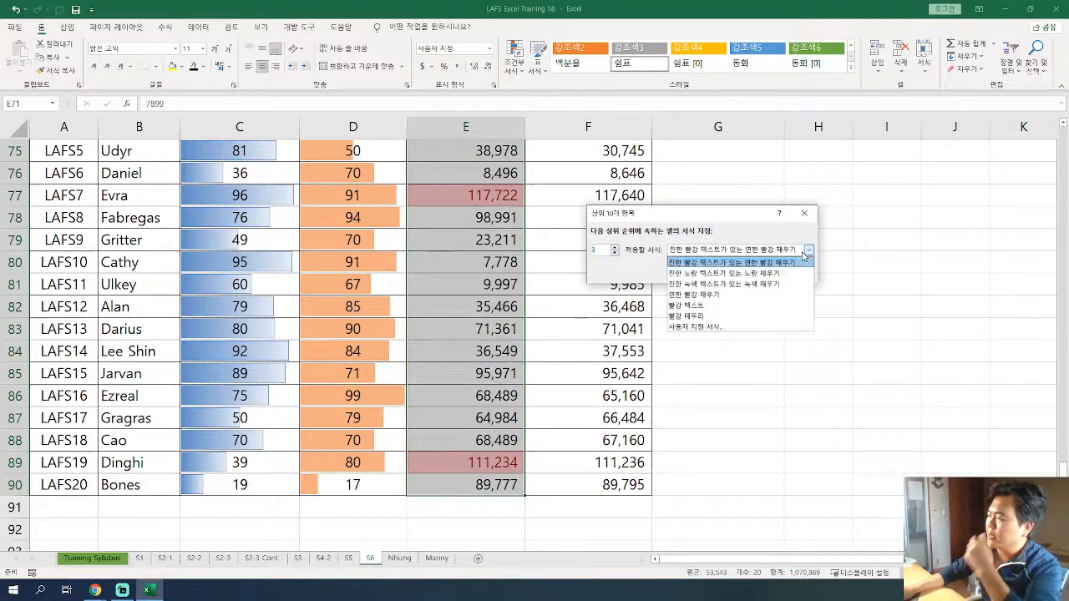
click(773, 285)
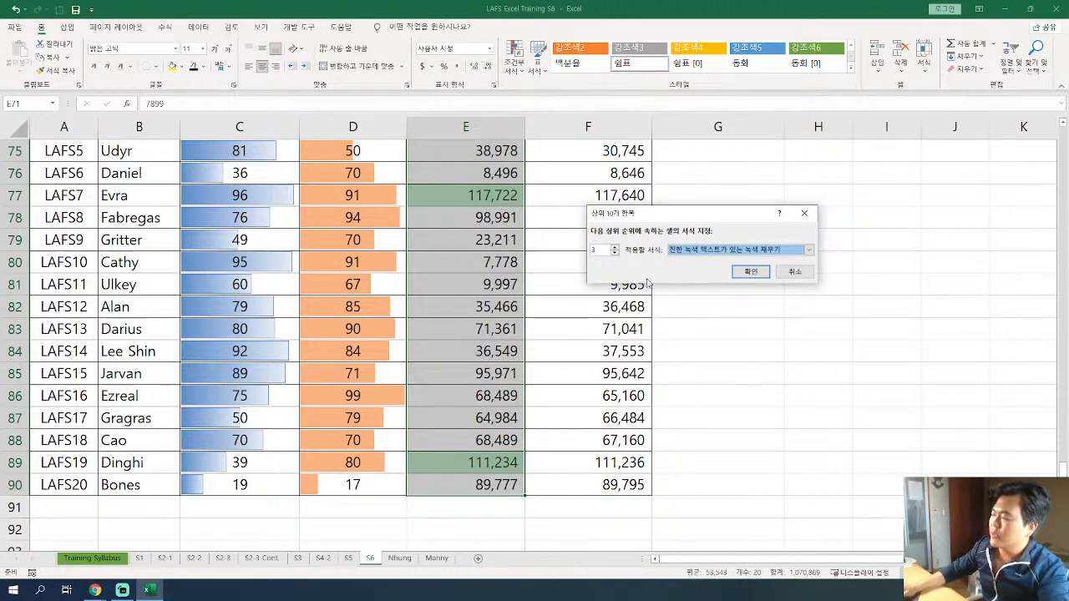
click(751, 275)
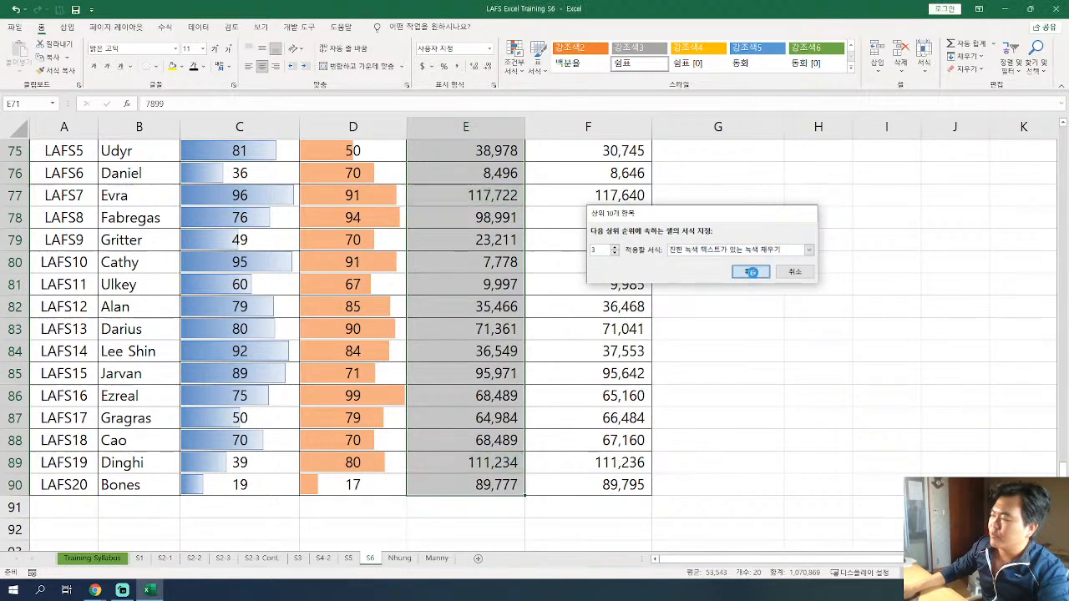
scroll(448, 366, up, 4)
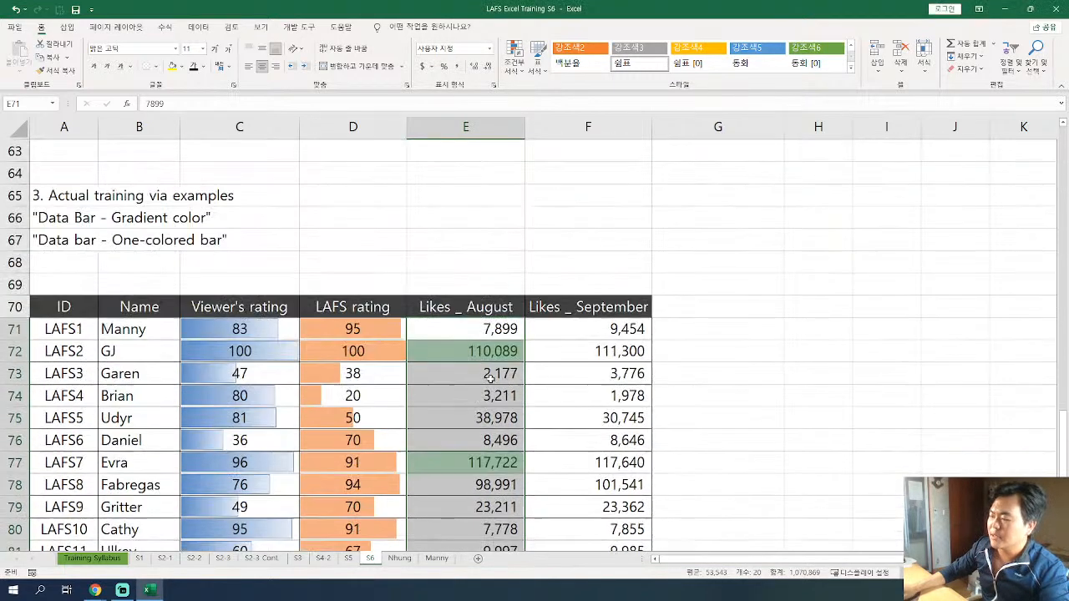
scroll(469, 373, down, 2)
click(375, 279)
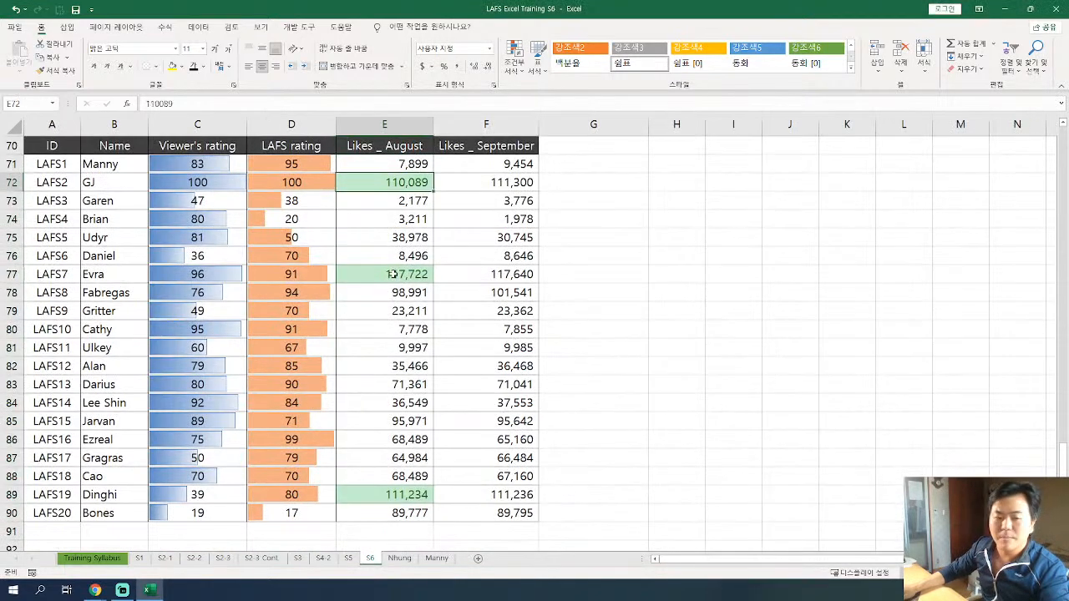
Start a Bottom 10 Items conditional formatting rule on the practice table's August likes, E71:E90.
click(407, 491)
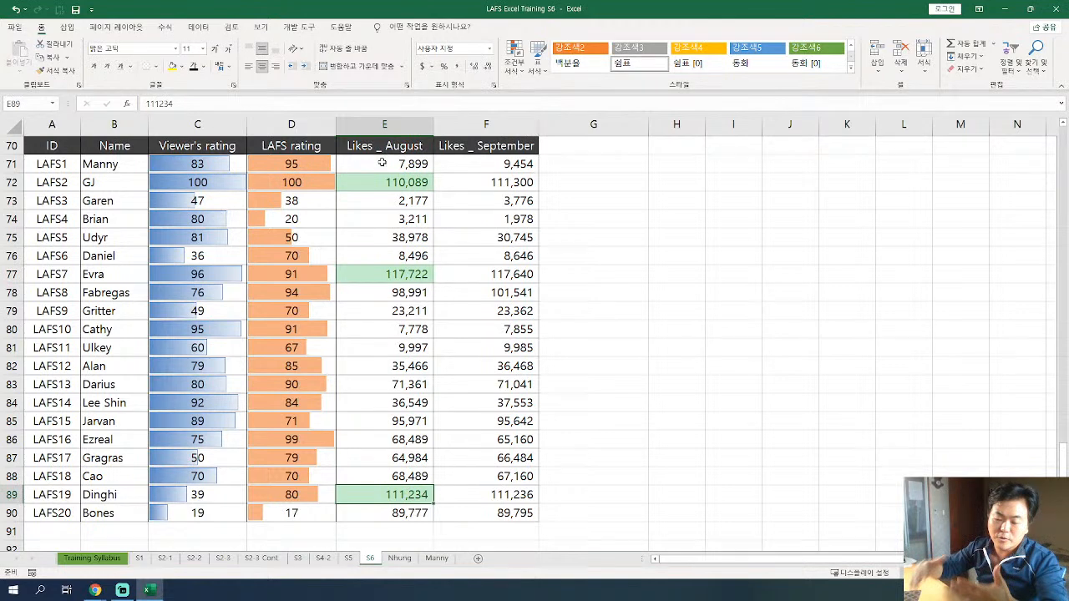
drag(381, 162, 386, 513)
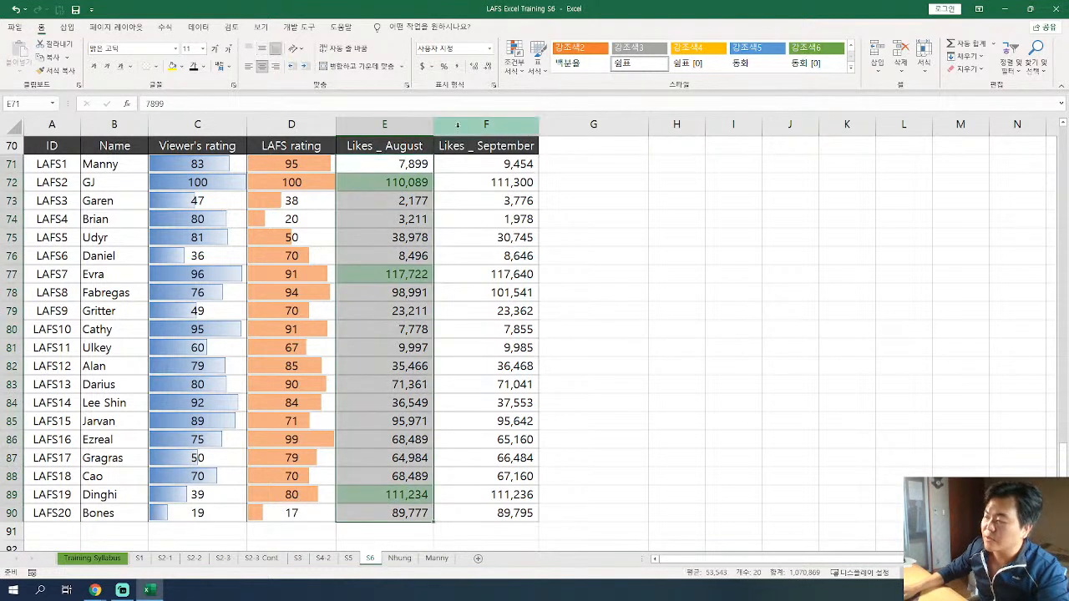
click(516, 65)
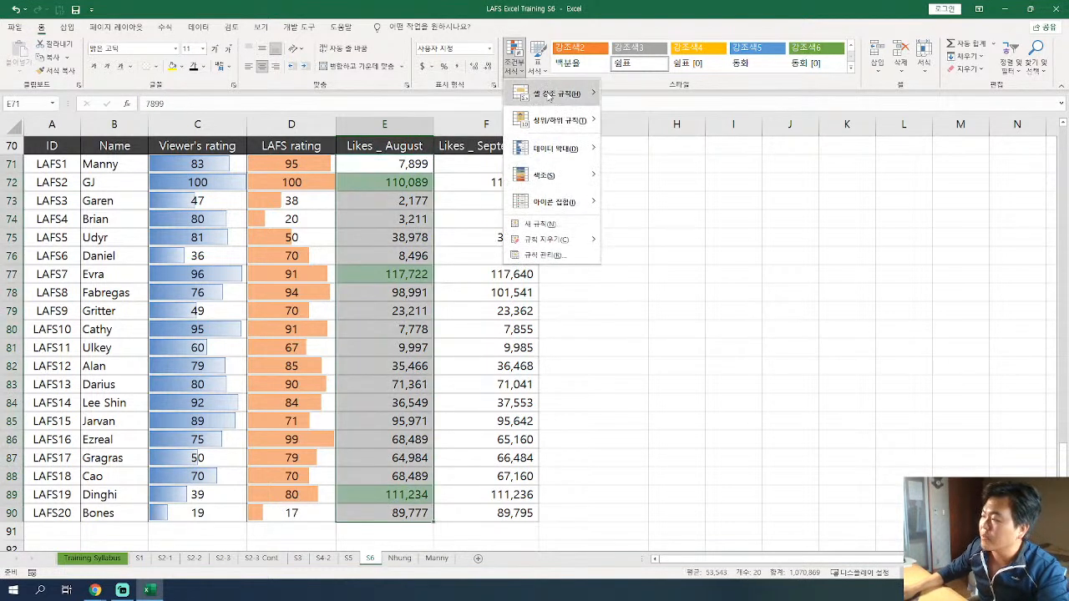
mouse_move(563, 100)
mouse_move(571, 123)
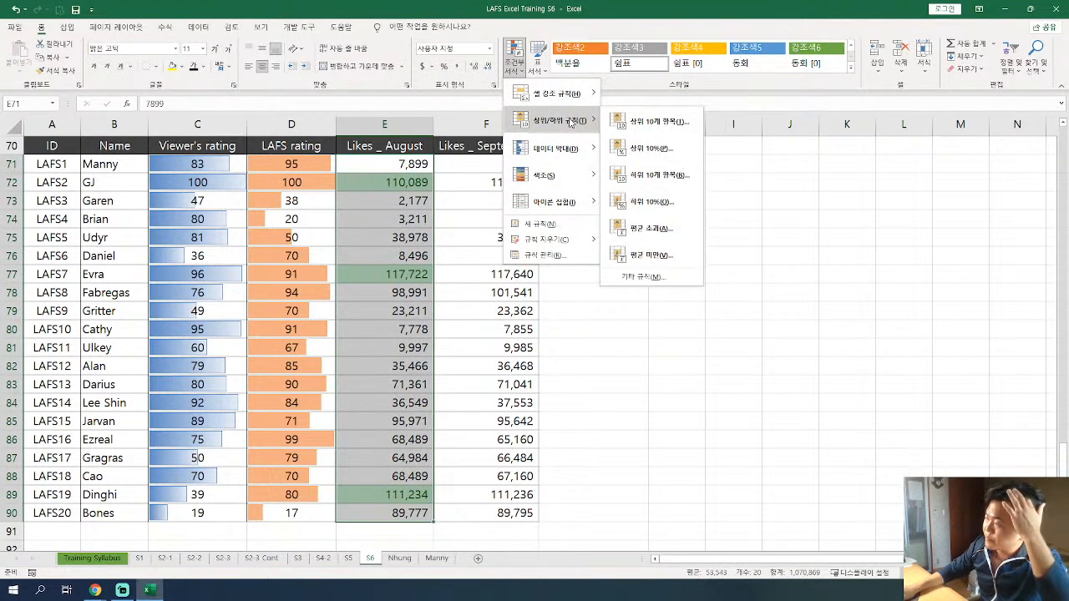
click(660, 175)
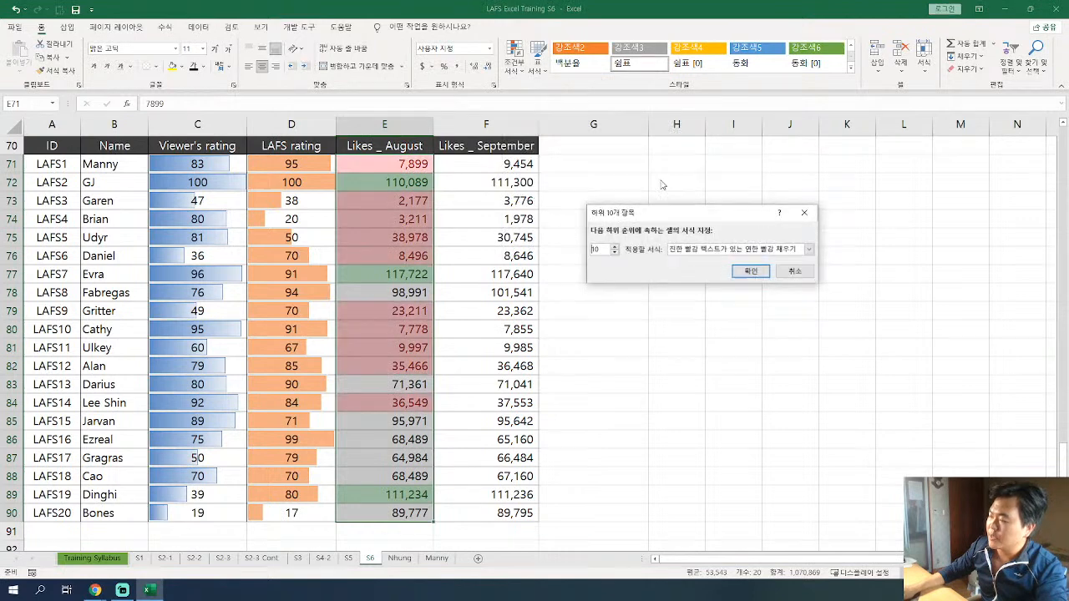
Set the bottom-items rule to the bottom 3 values with light red fill and dark red text.
click(615, 253)
click(616, 253)
click(615, 253)
click(615, 253)
click(615, 253)
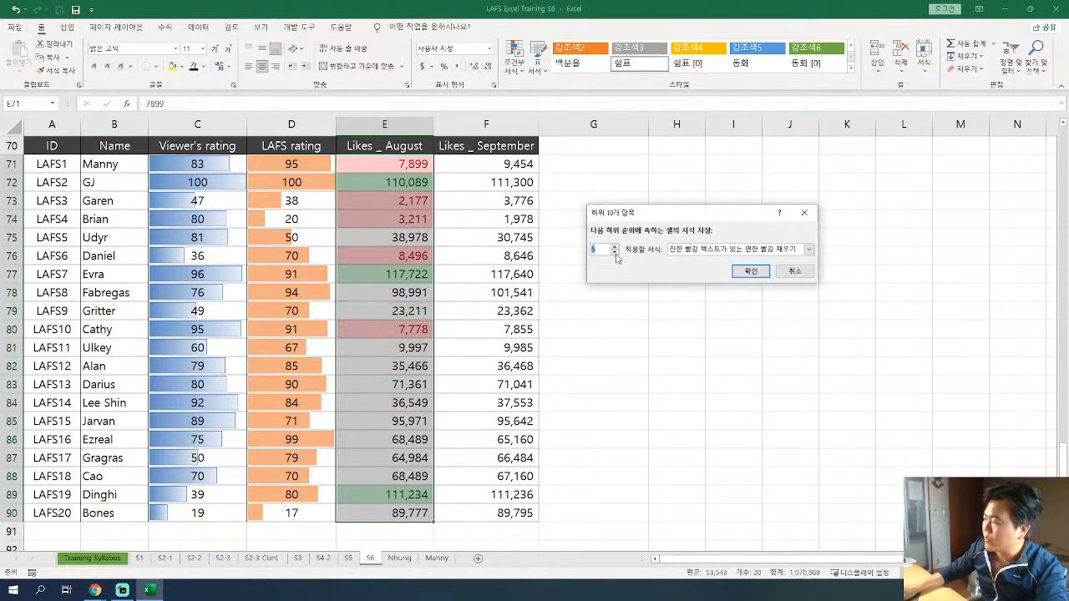
click(616, 253)
click(616, 254)
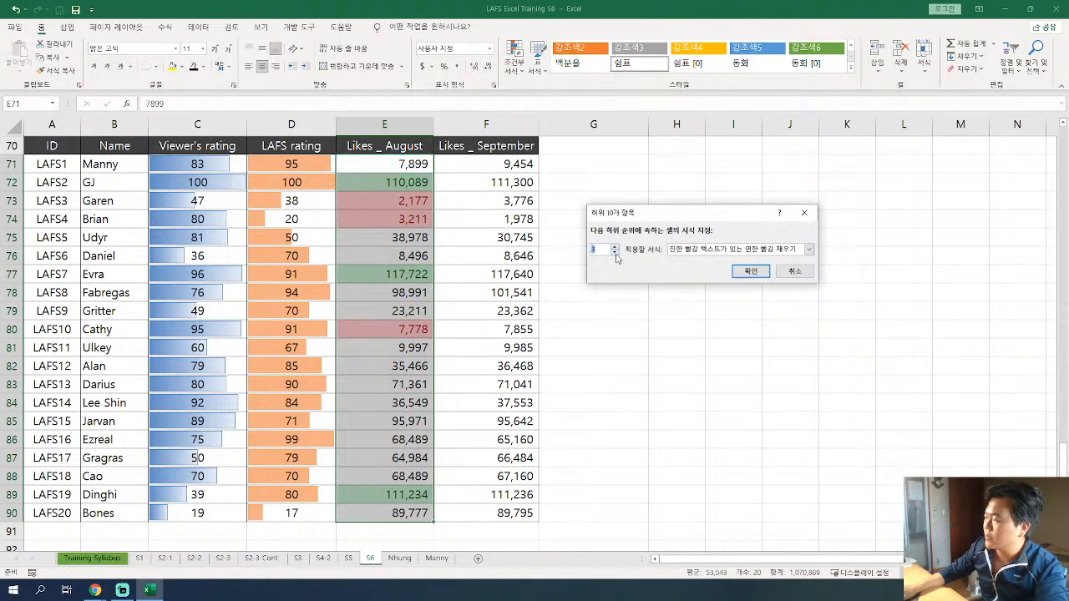
click(700, 250)
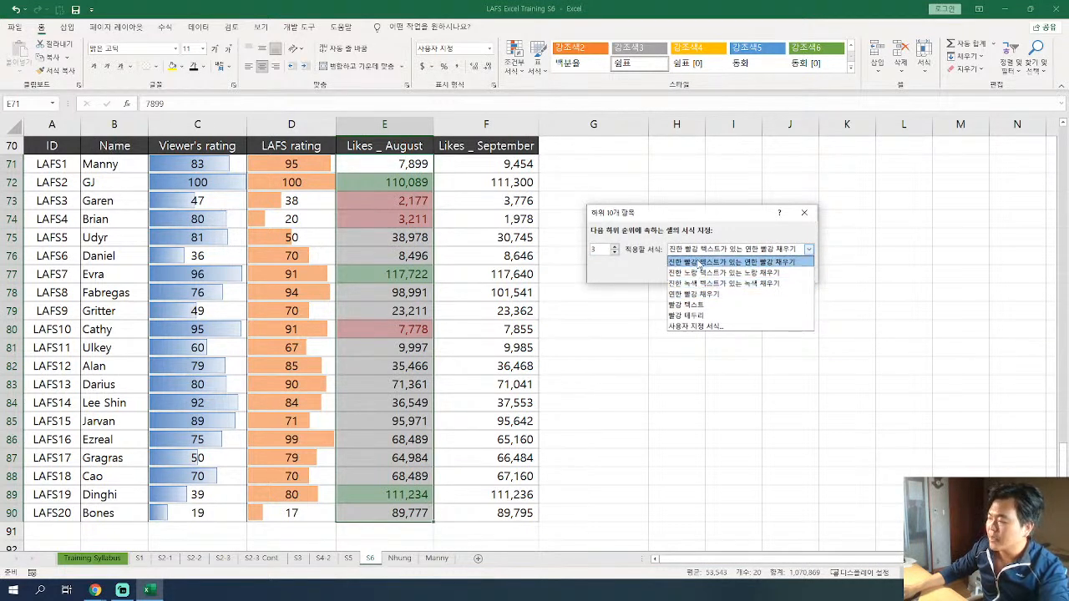
click(700, 263)
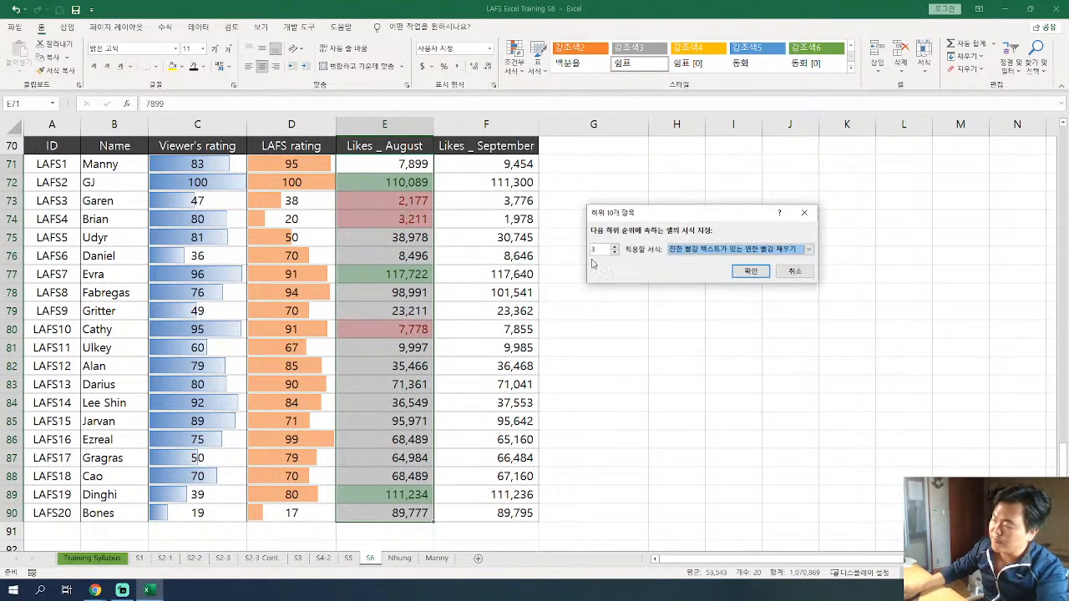
Switch the rule to a custom format, place its dialog beside the rule dialog, and look through the number, font and border options.
click(711, 249)
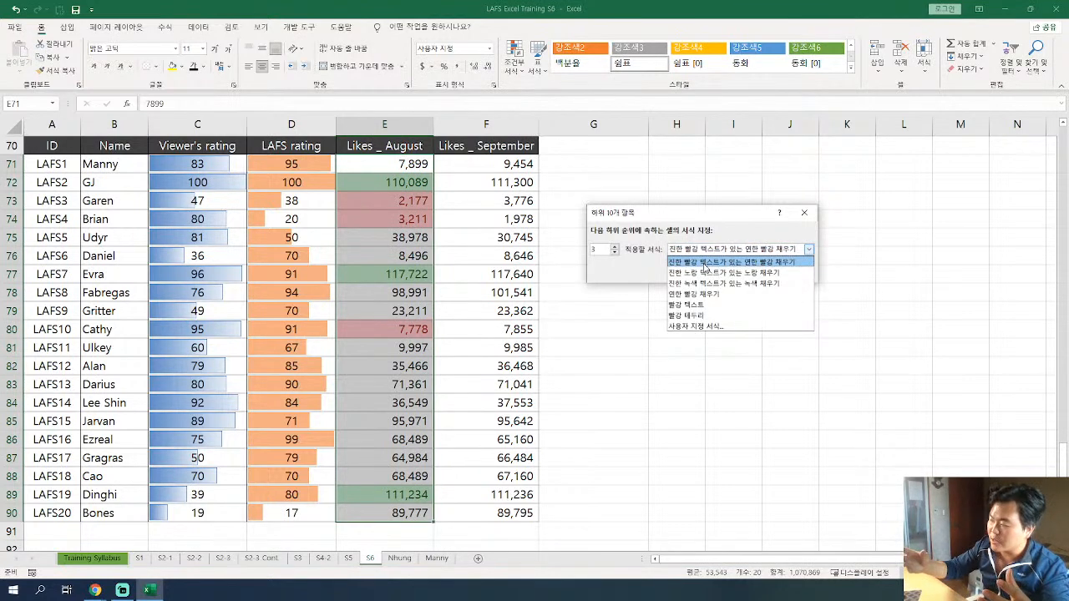
click(692, 326)
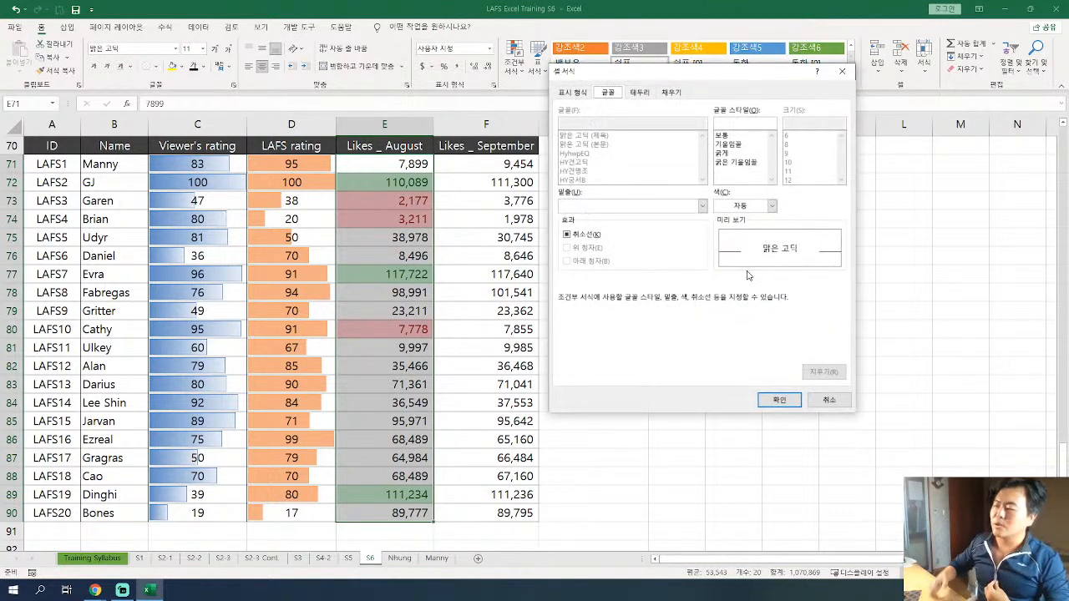
drag(656, 81, 370, 112)
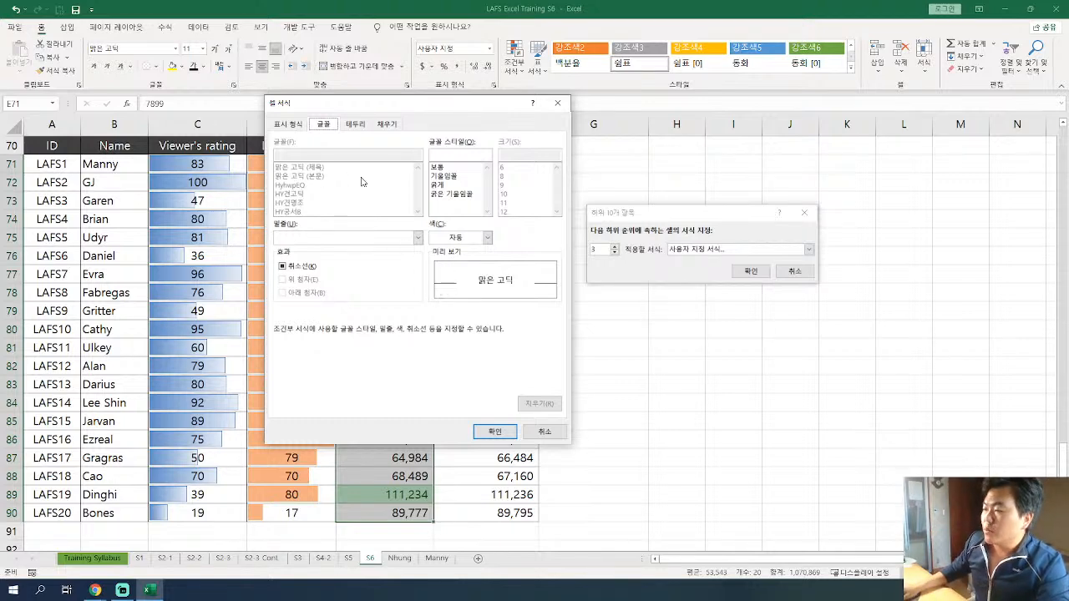
click(287, 125)
click(325, 125)
click(361, 126)
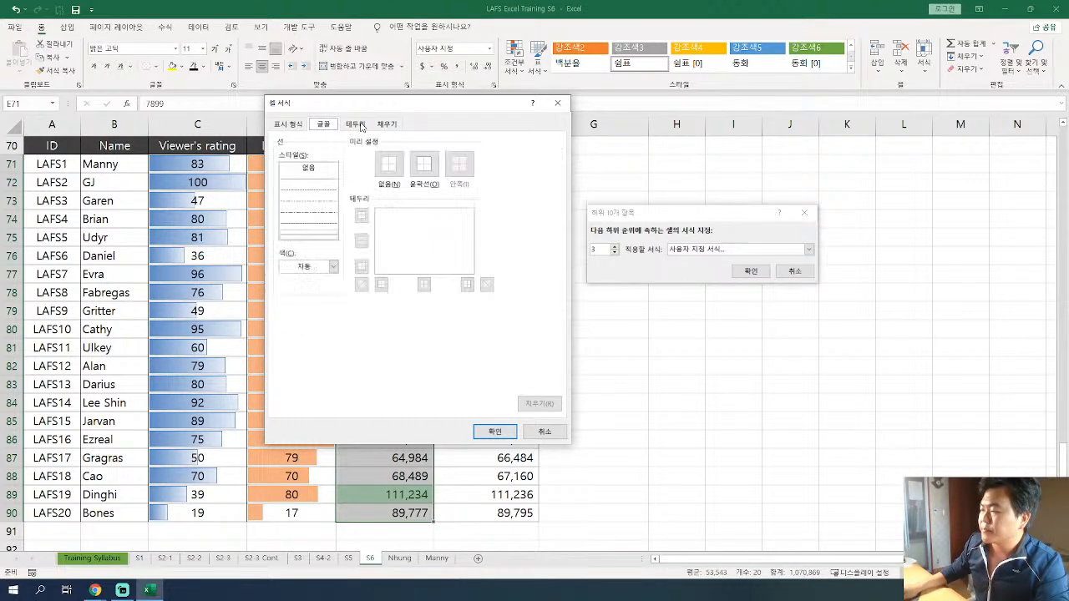
click(334, 127)
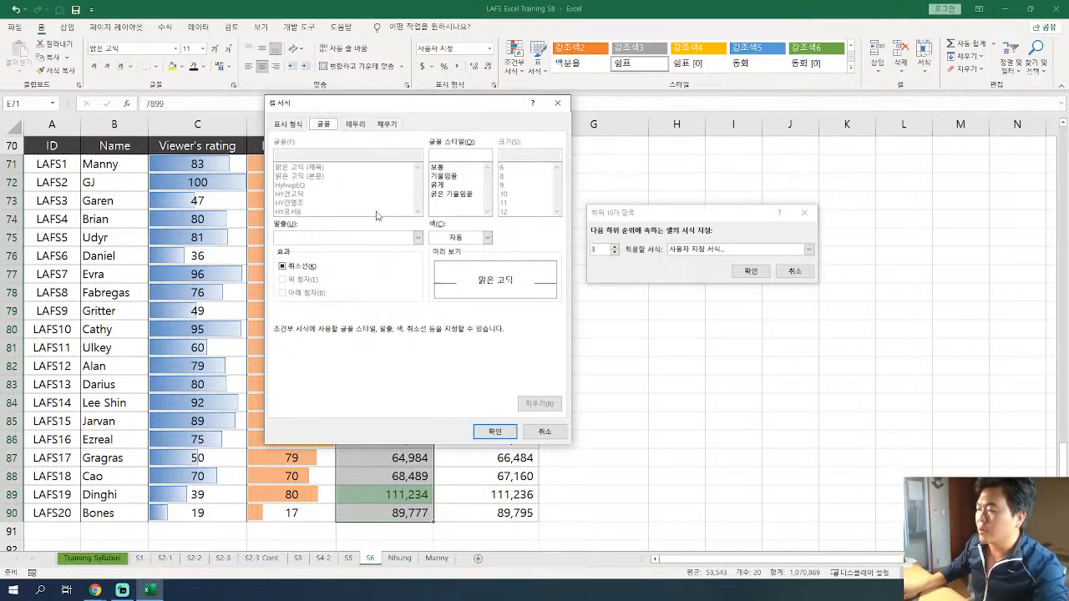
Give the custom format a dark gray fill and white font color, and accept it.
click(388, 123)
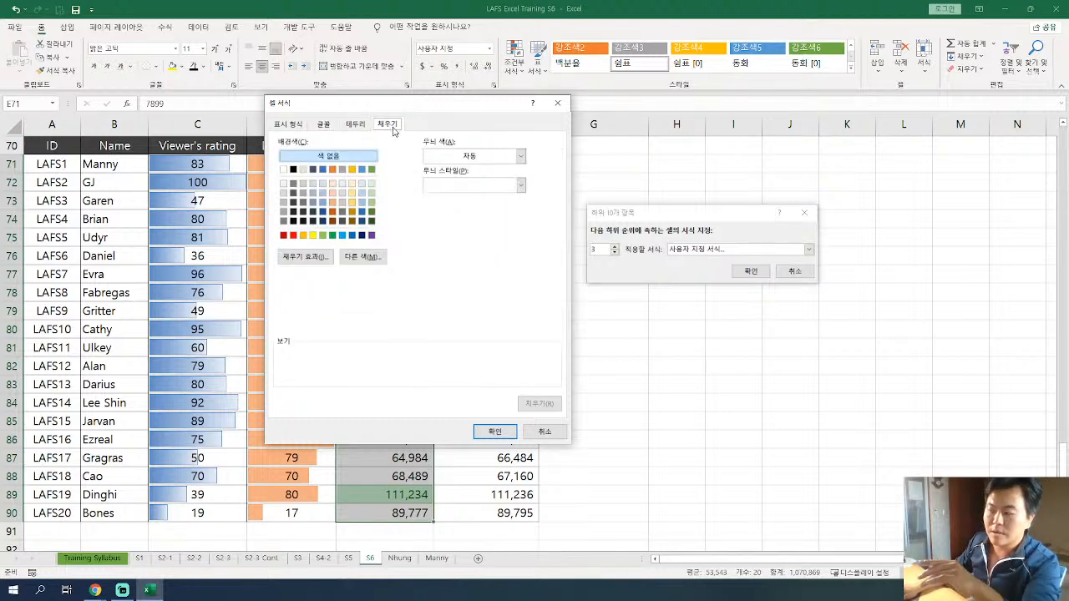
click(284, 221)
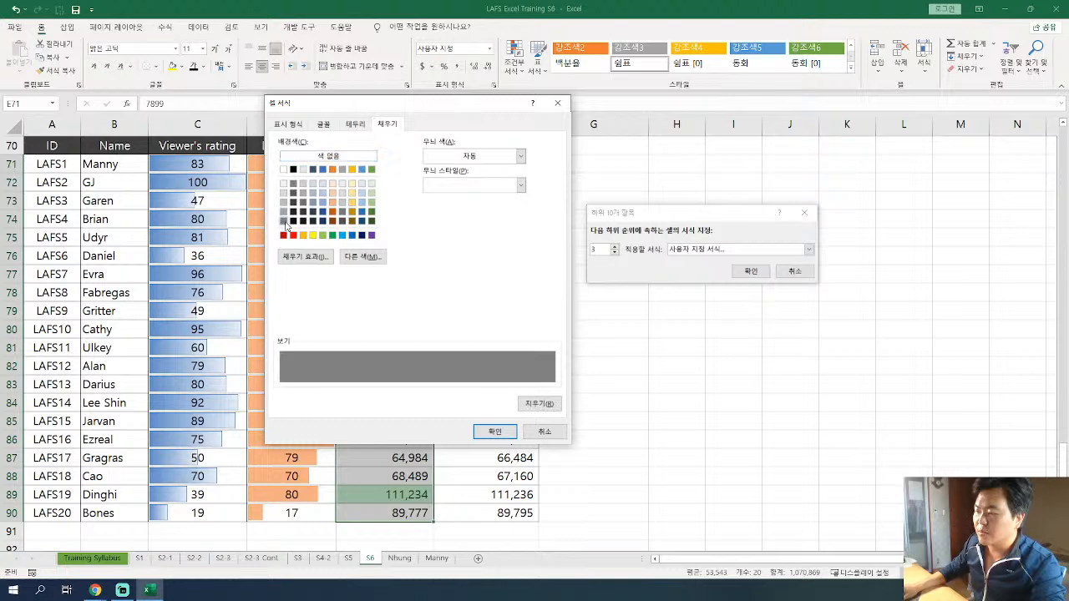
click(324, 124)
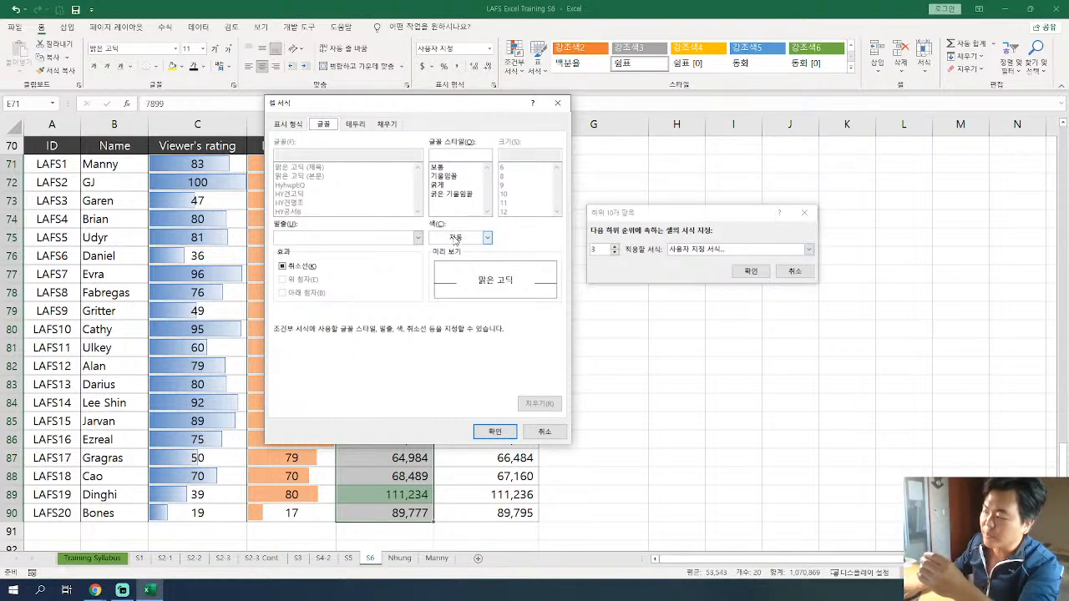
click(481, 240)
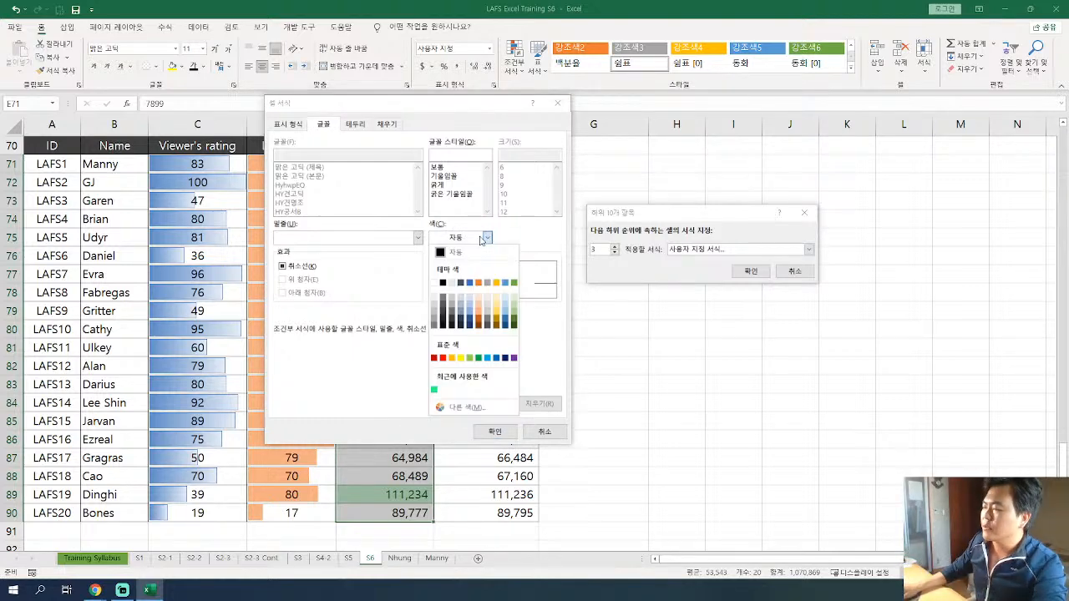
click(435, 284)
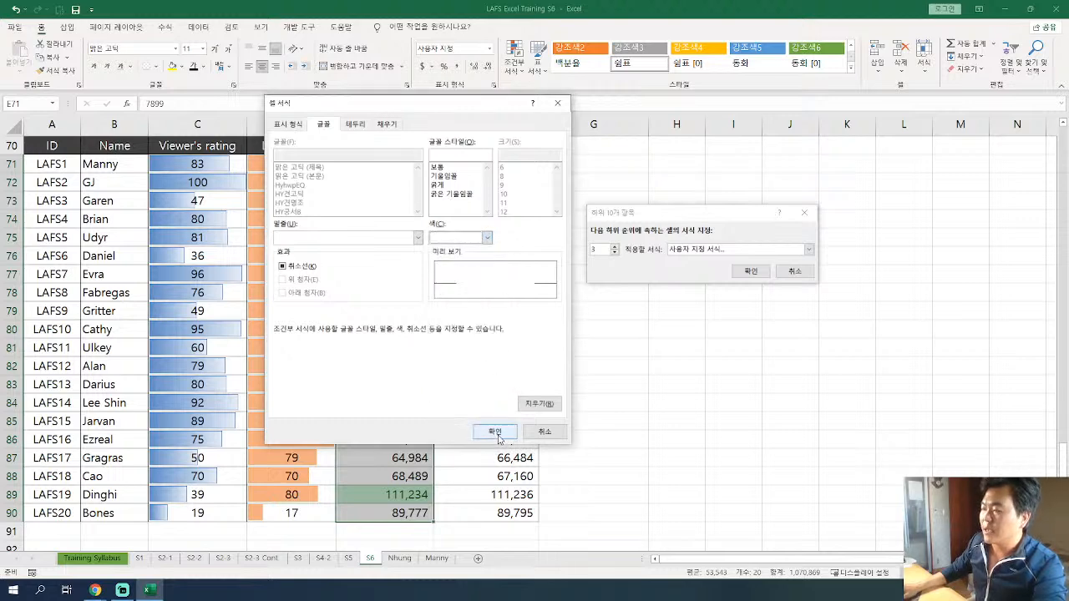
click(495, 432)
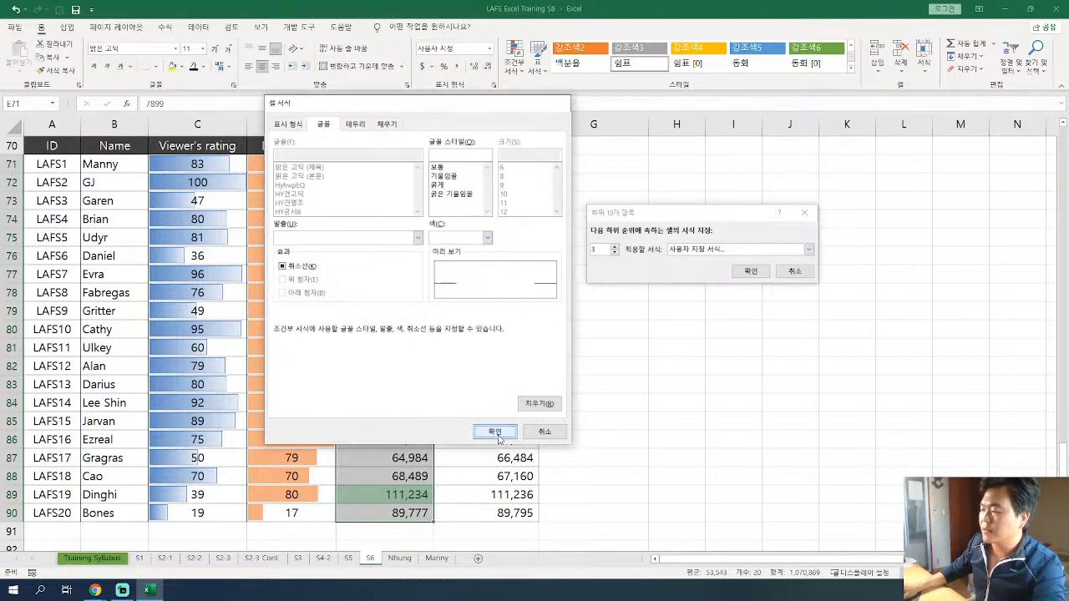
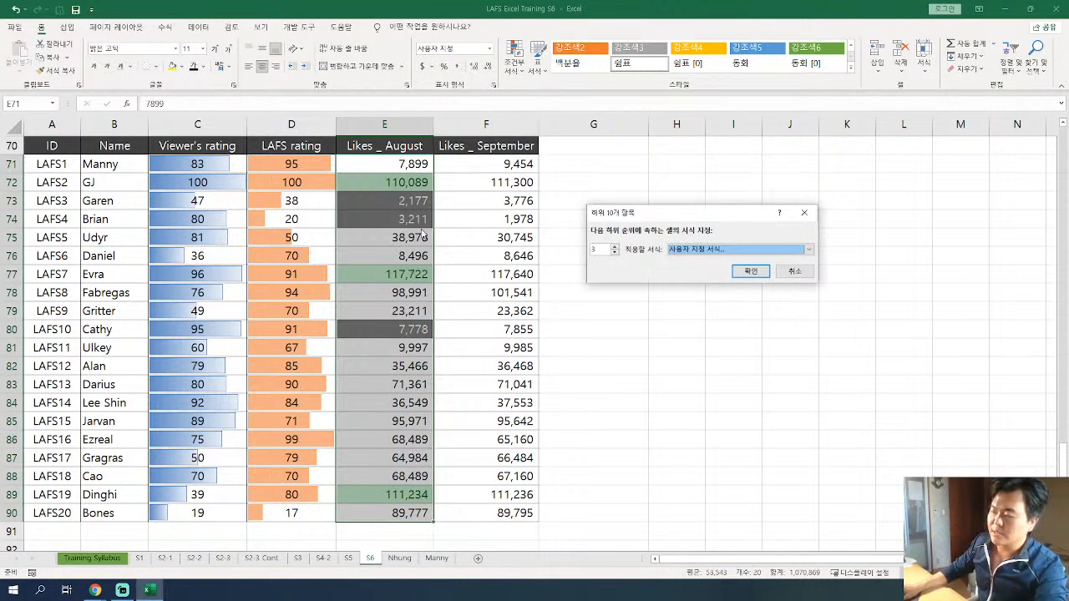
Apply the bottom 3 rule with its custom dark gray format to the August likes, E71:E90.
click(751, 273)
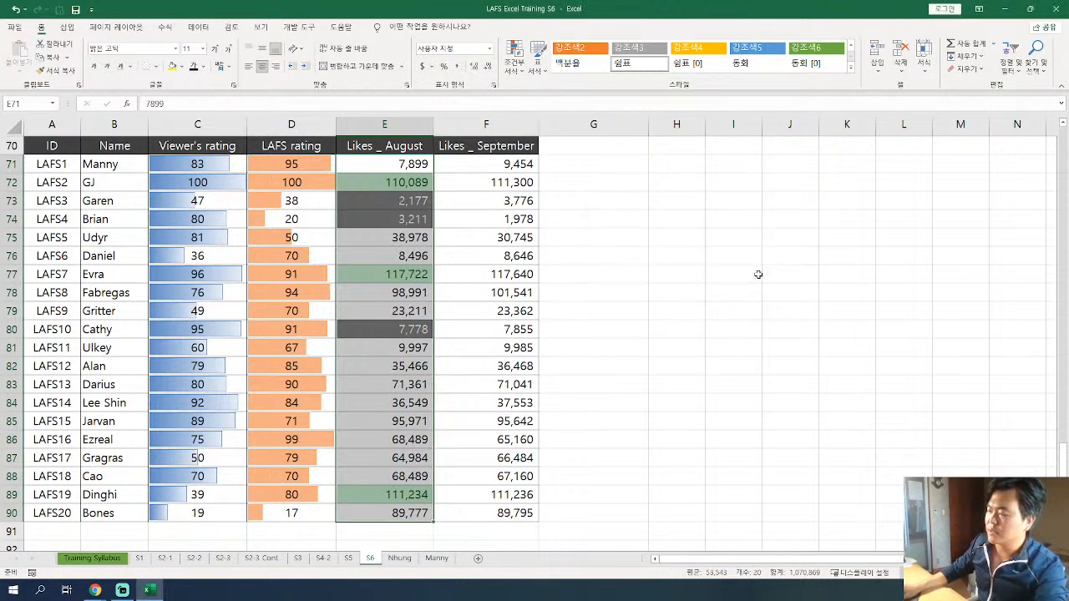
click(400, 251)
drag(415, 172, 391, 501)
click(392, 403)
scroll(406, 269, up, 1)
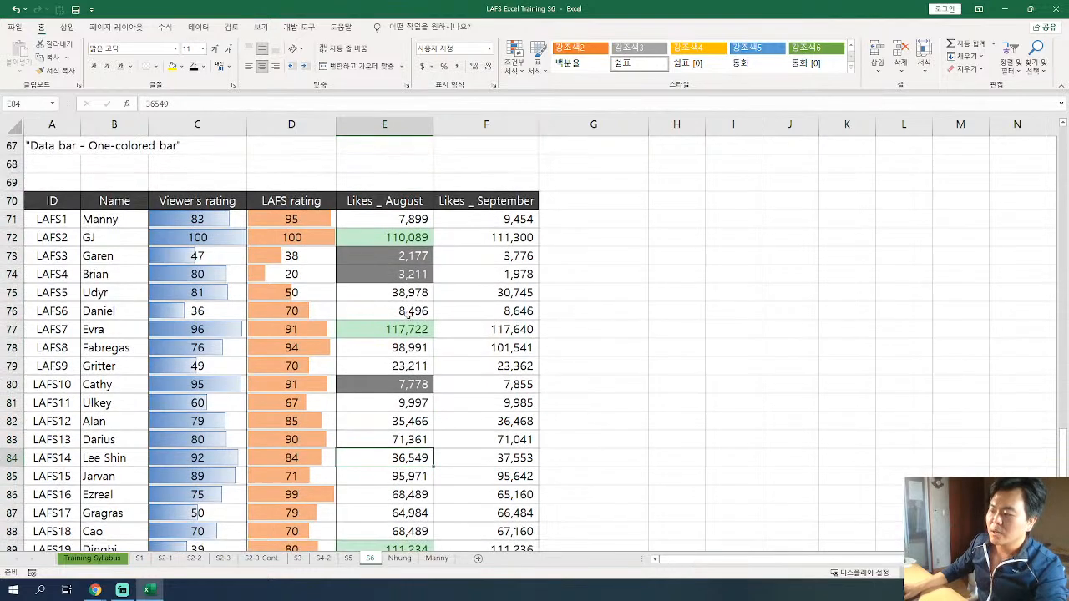
Review the bottom 3 and top 3 highlighted cells in the practice table's August likes.
drag(401, 255, 406, 274)
click(401, 384)
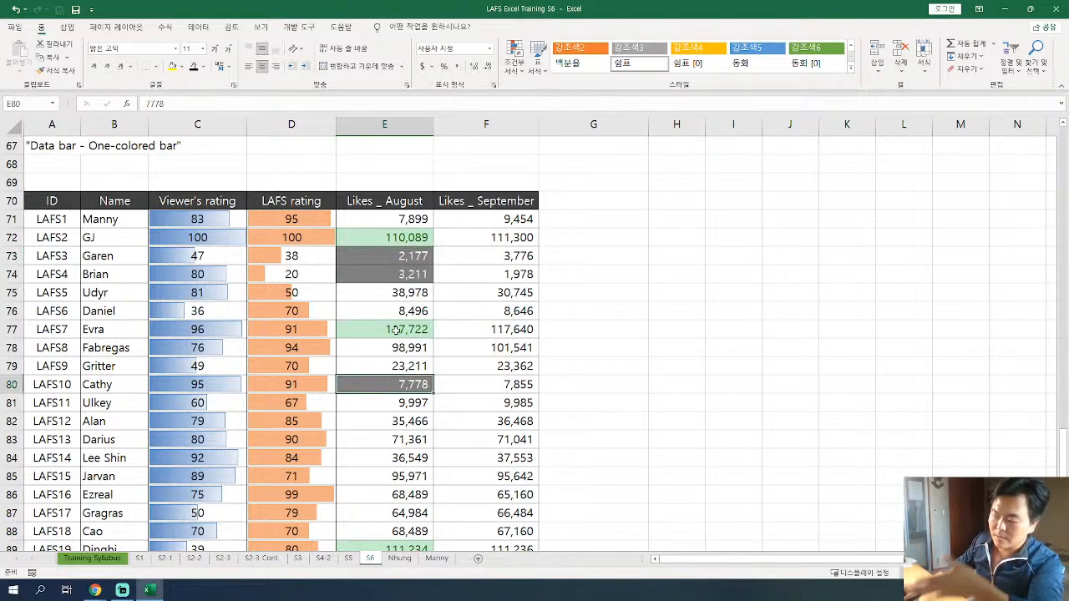
click(418, 238)
click(403, 328)
scroll(403, 330, down, 2)
click(405, 438)
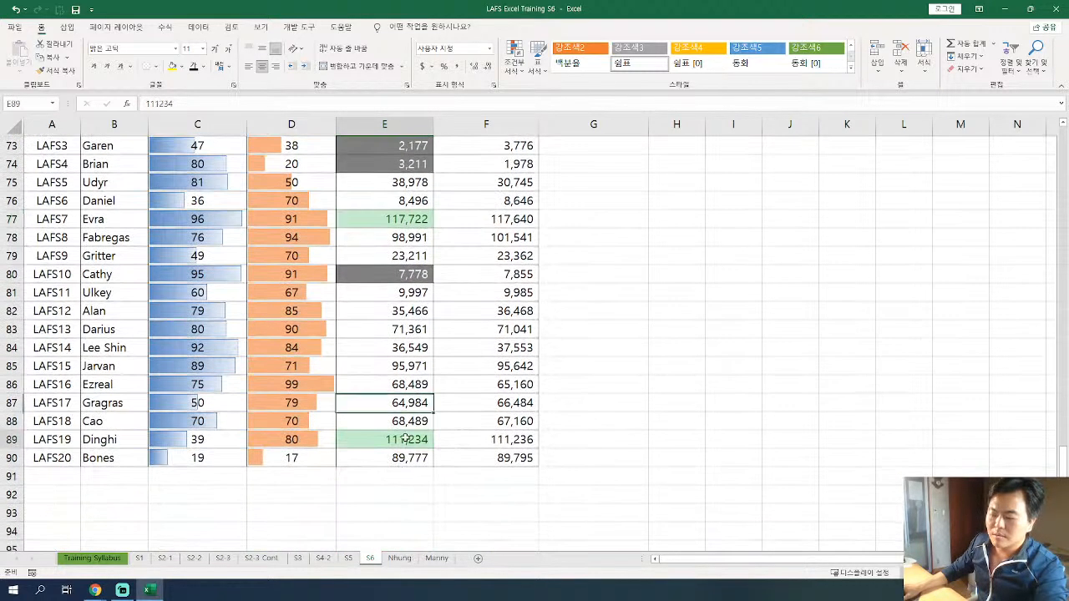
scroll(499, 329, up, 2)
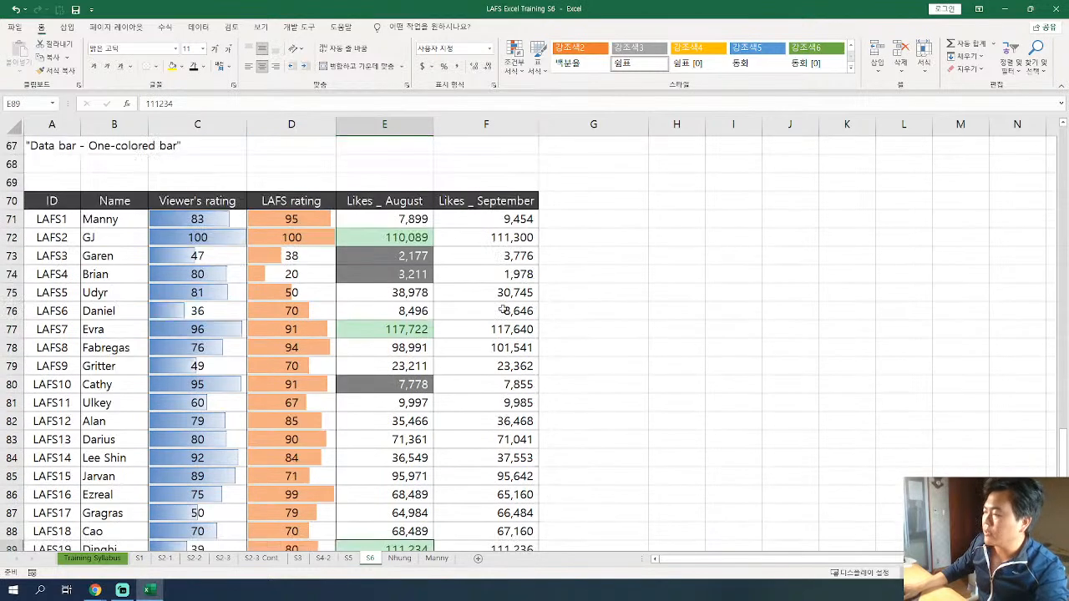
Start a Top 10 Items conditional formatting rule on the practice table's September likes, F71:F90.
drag(492, 219, 501, 506)
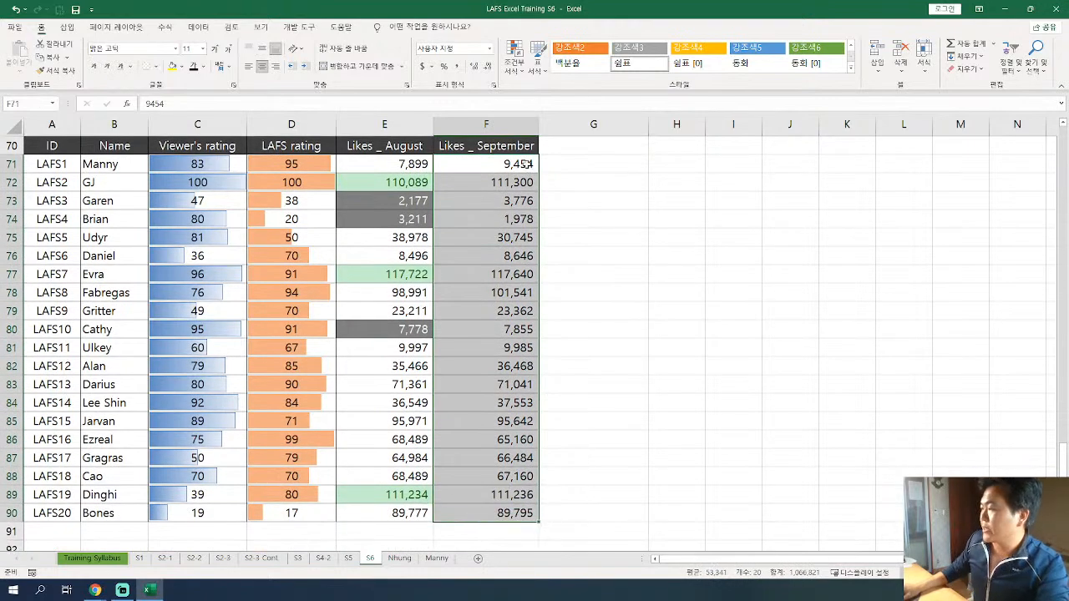
click(515, 77)
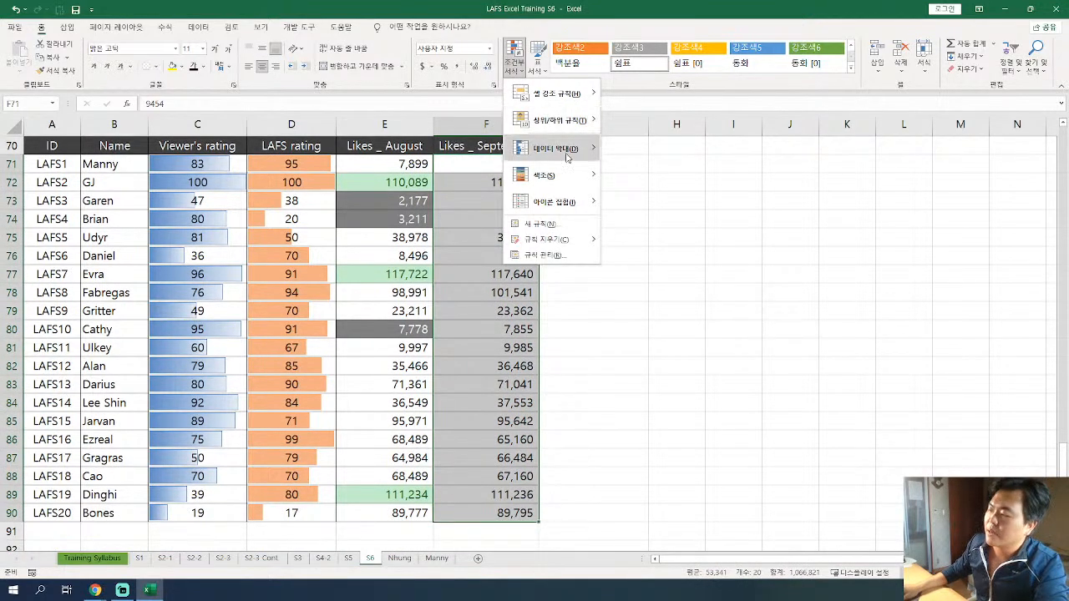
mouse_move(575, 162)
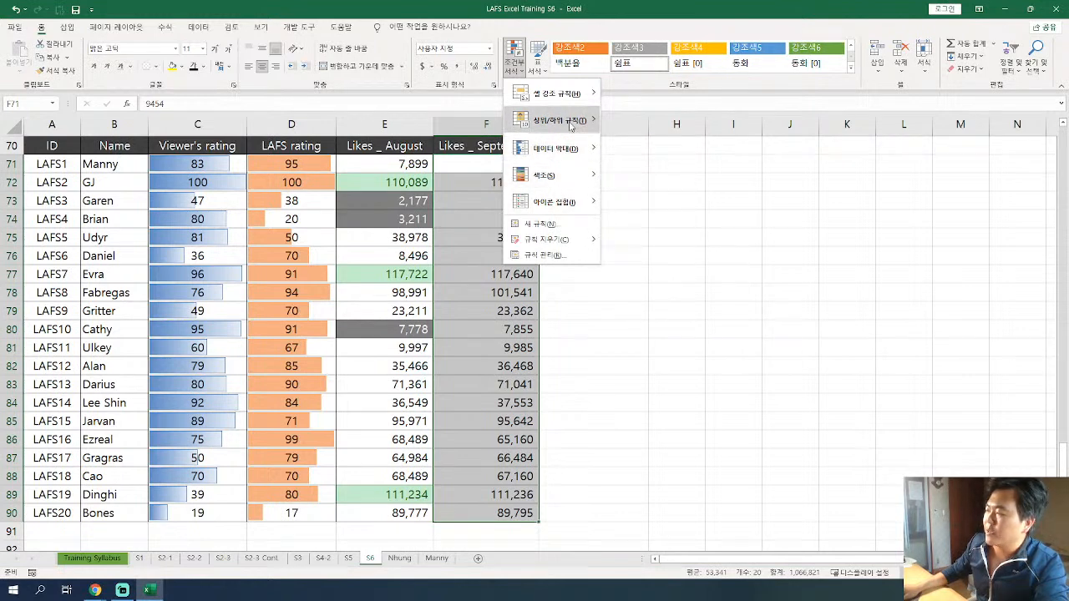
mouse_move(571, 125)
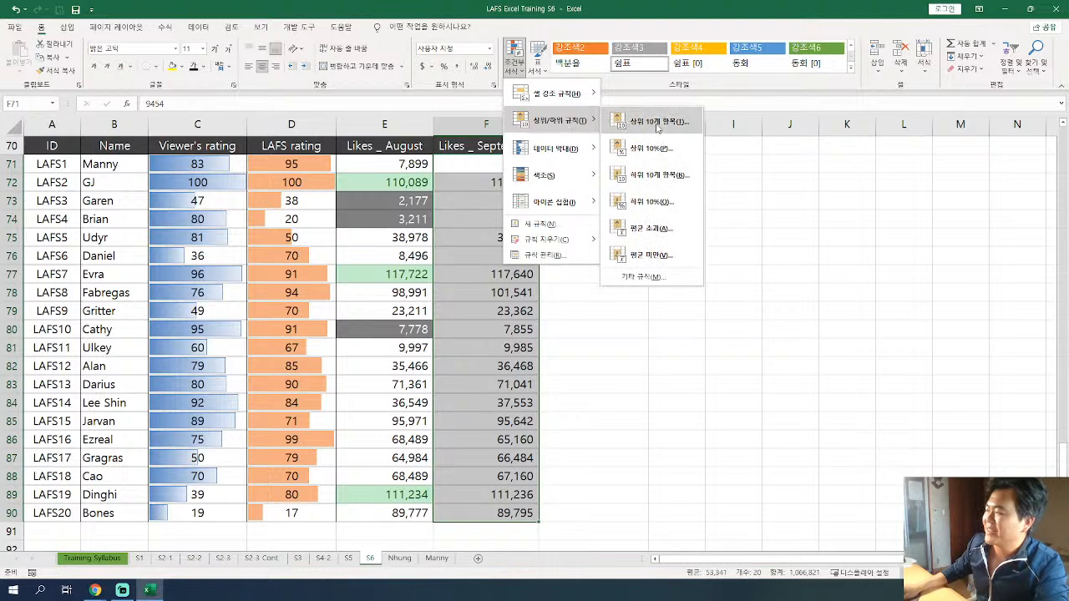
click(651, 122)
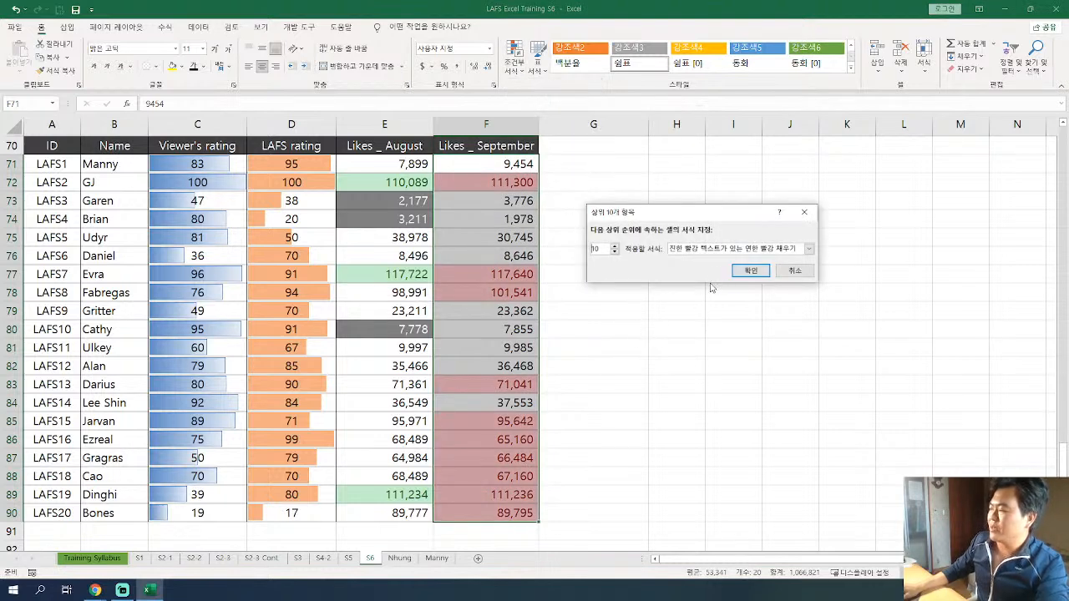
Set the September likes rule to the top 3 values with green fill and dark green text, and apply it.
click(614, 251)
click(615, 251)
click(615, 251)
click(615, 251)
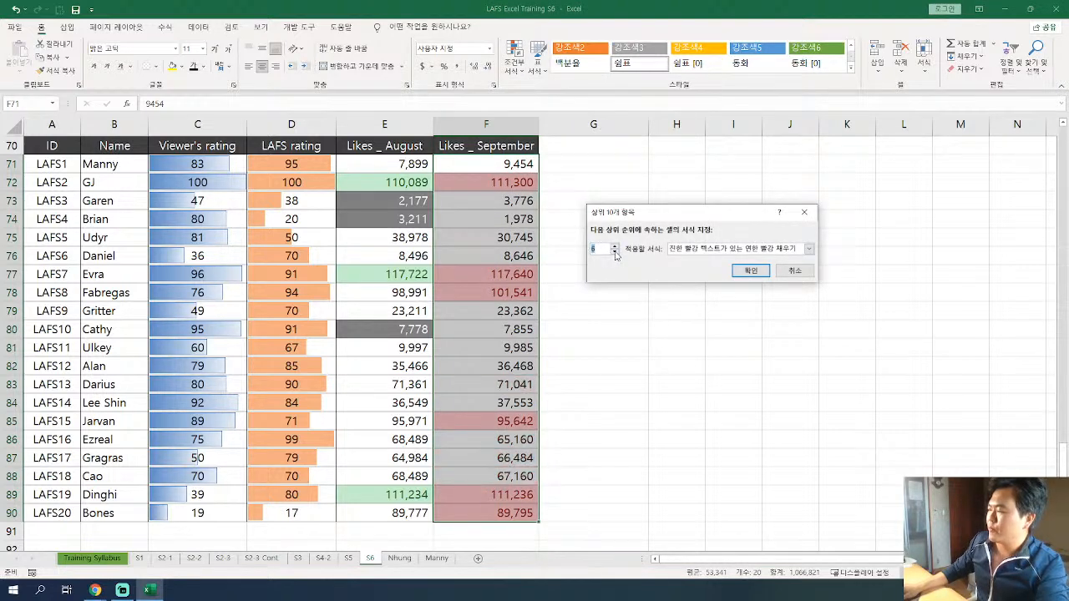
click(615, 251)
click(615, 251)
click(615, 251)
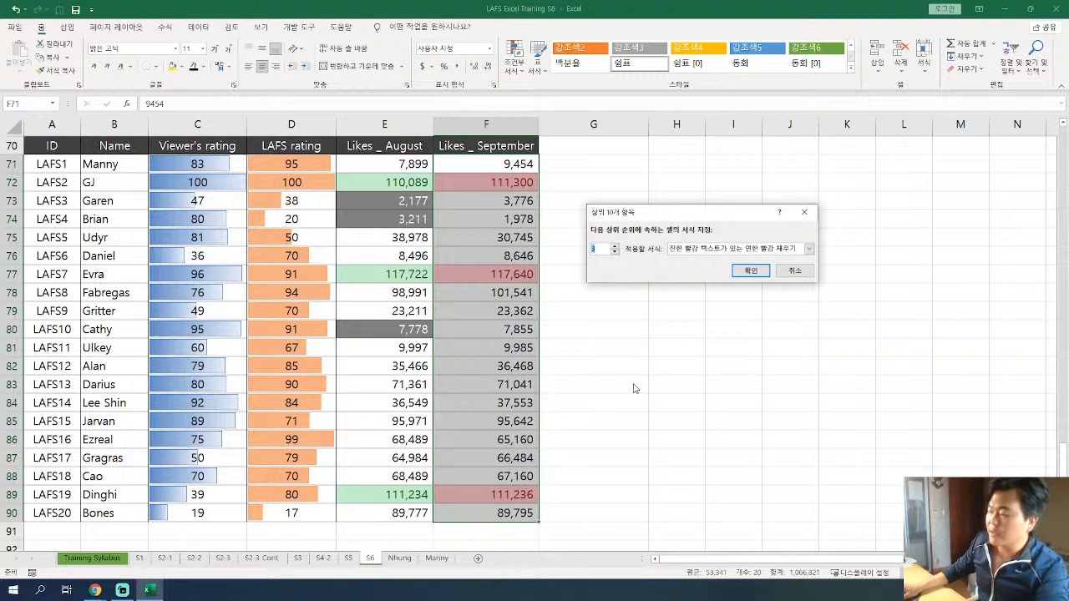
click(809, 249)
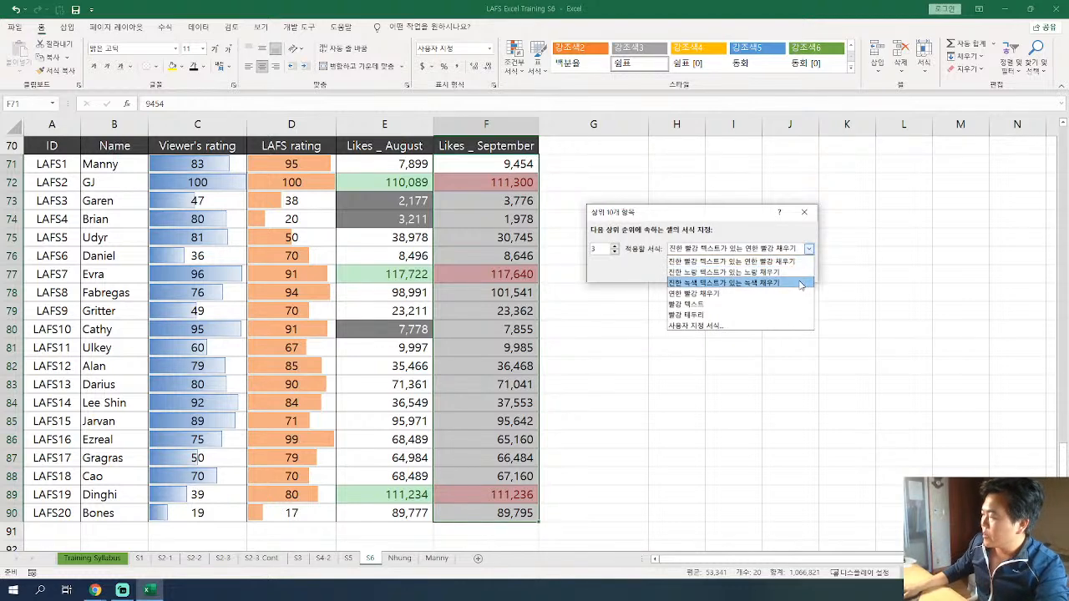
click(799, 285)
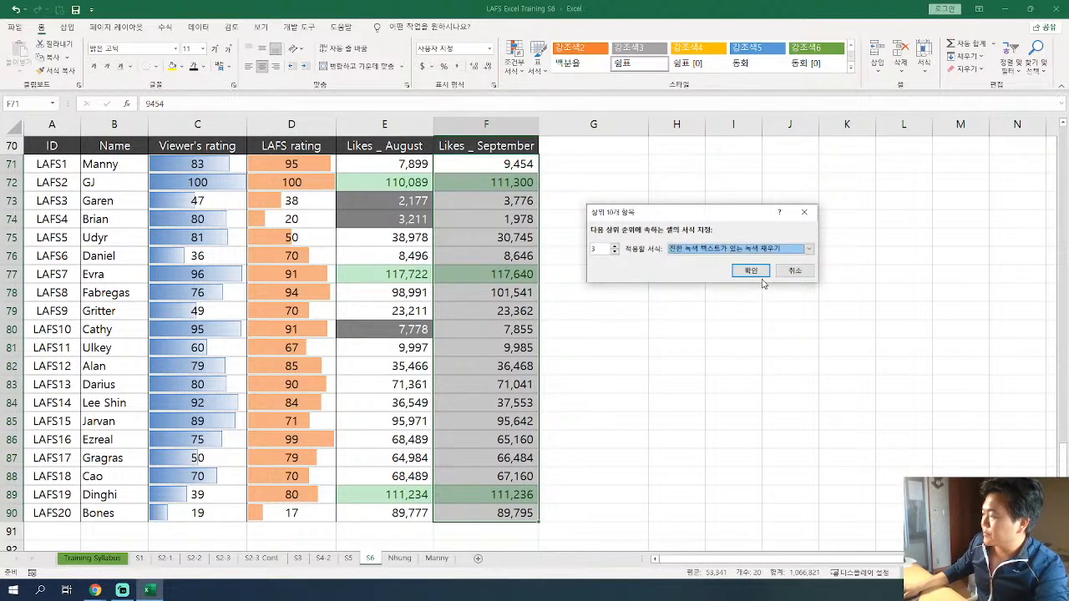
click(762, 274)
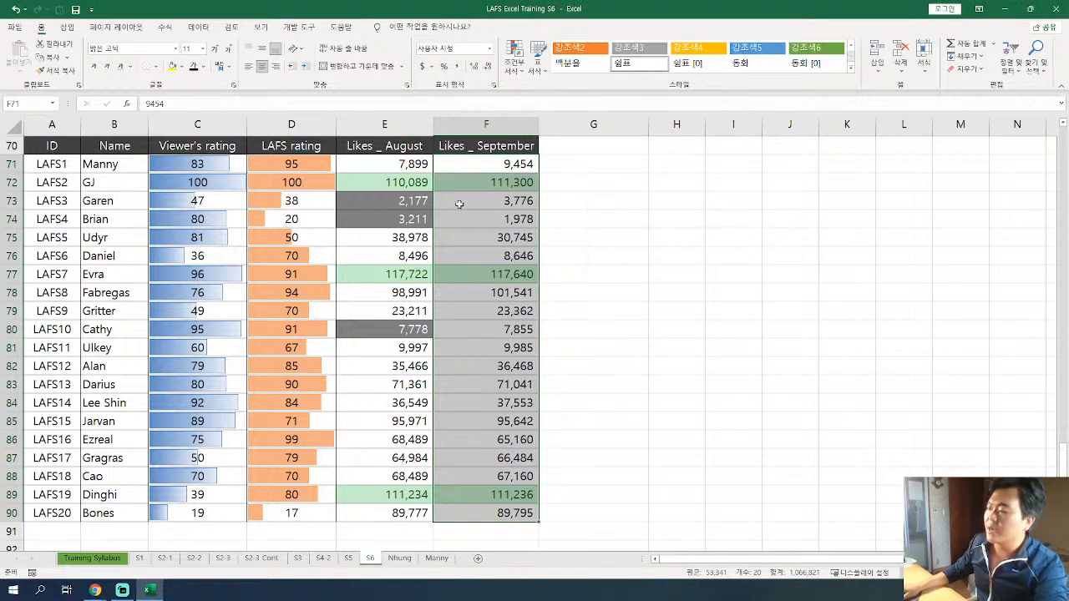
key(Down)
click(514, 273)
click(518, 496)
Copy the target table's September likes, F42:F61, as plain values by way of Notepad.
scroll(496, 364, up, 6)
scroll(496, 365, up, 1)
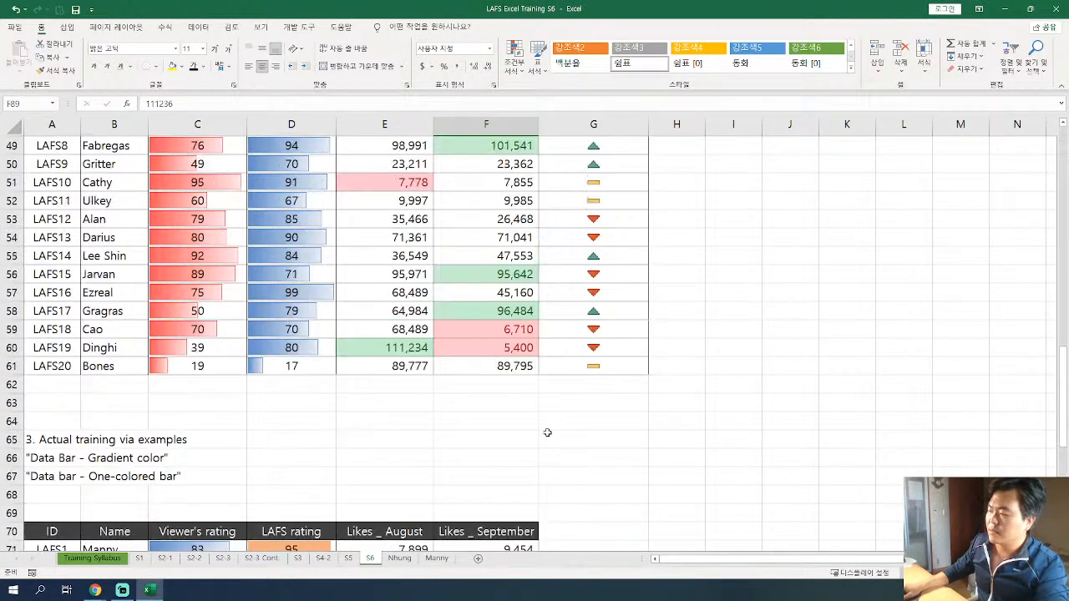
scroll(547, 432, up, 5)
scroll(547, 433, up, 6)
scroll(547, 433, down, 7)
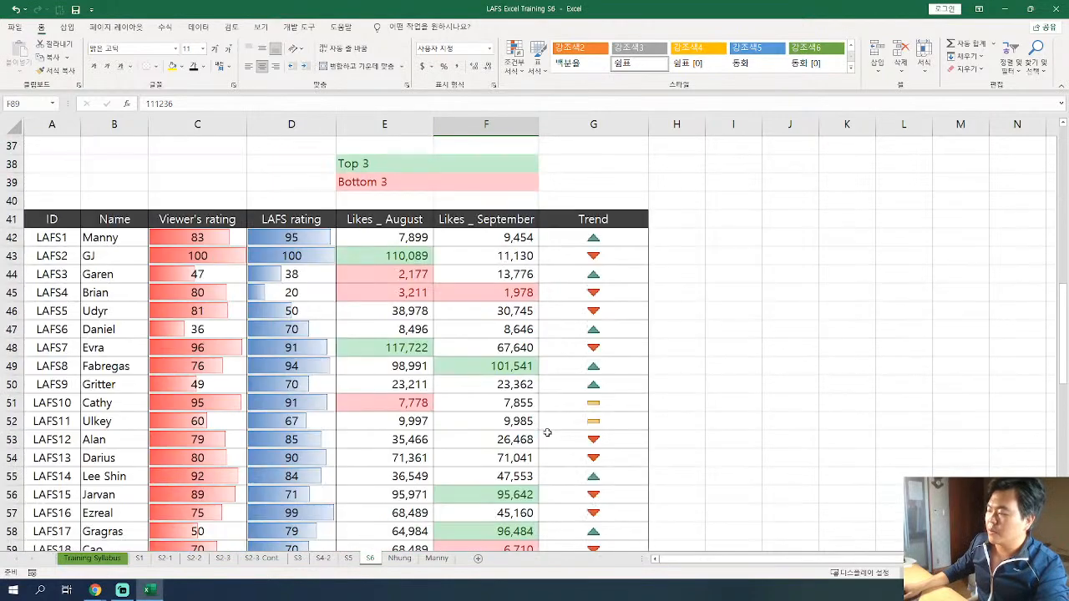
drag(504, 237, 500, 531)
key(ctrl+c)
key(super+r)
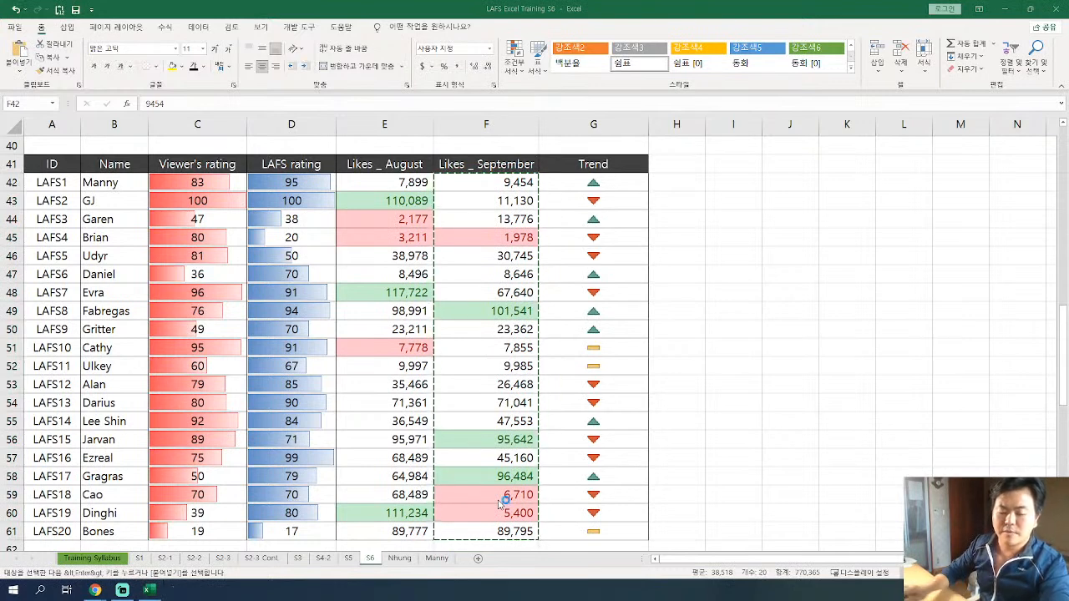
key(Escape)
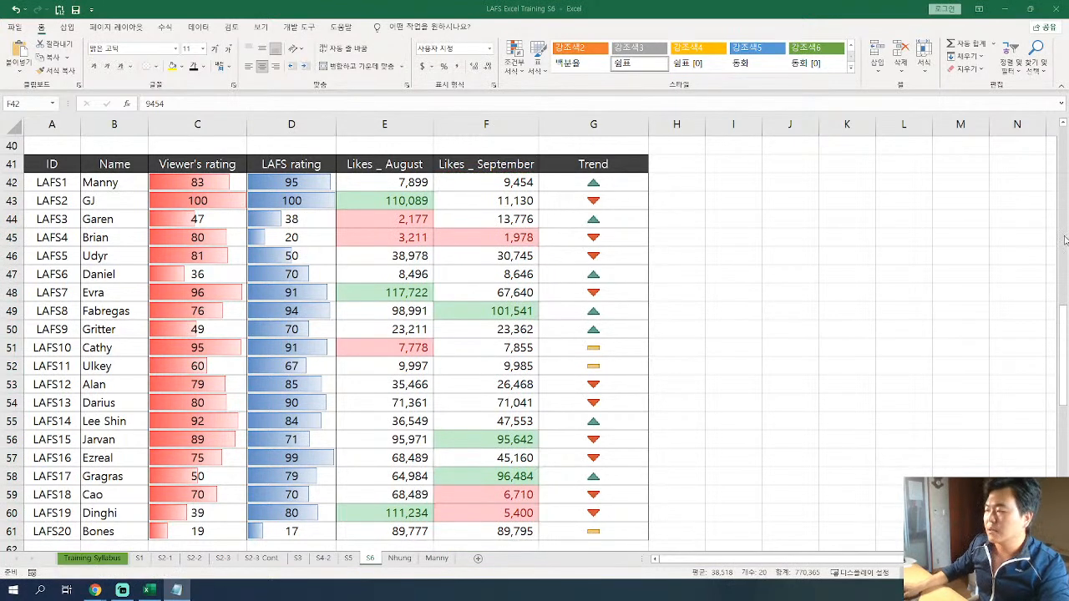
drag(542, 4, 536, 330)
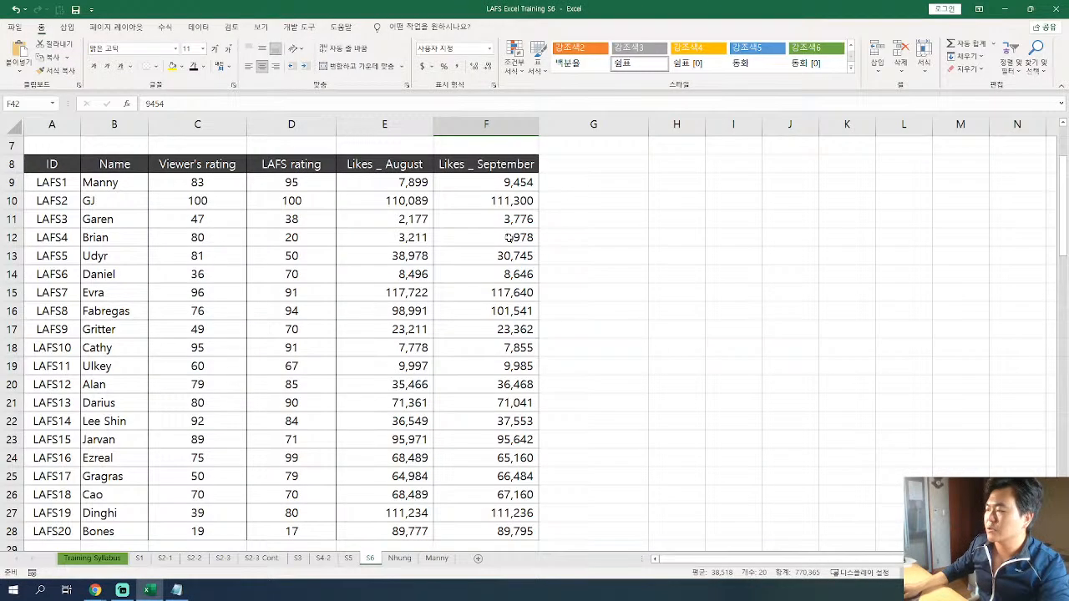
Paste the copied September likes into the original table from F9 and into the practice table from F71.
scroll(509, 259, up, 2)
click(512, 295)
key(ctrl+v)
key(Escape)
scroll(590, 347, down, 20)
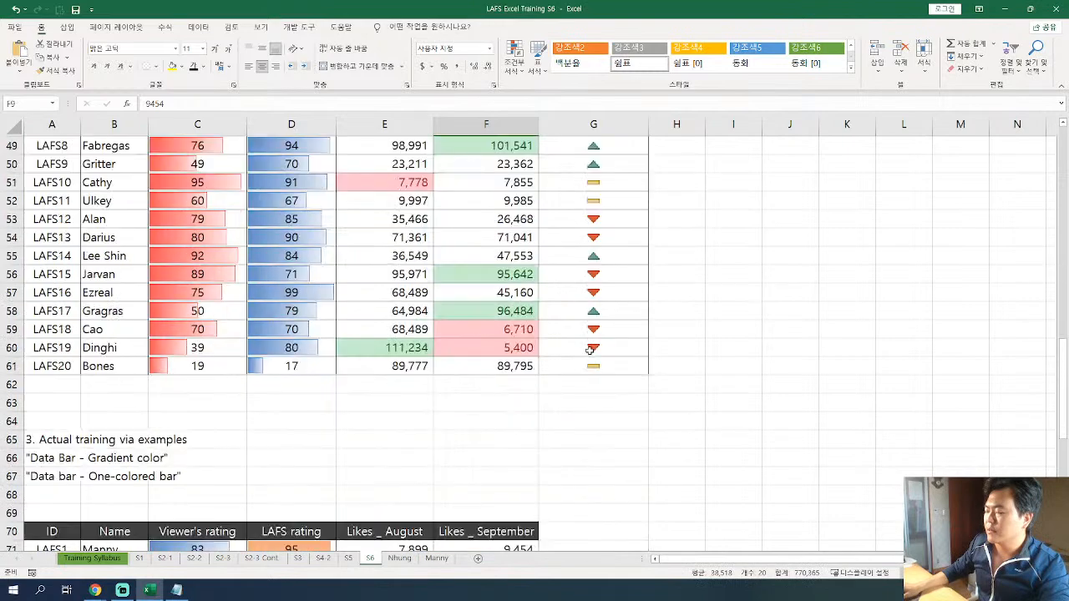
click(502, 163)
key(ctrl+v)
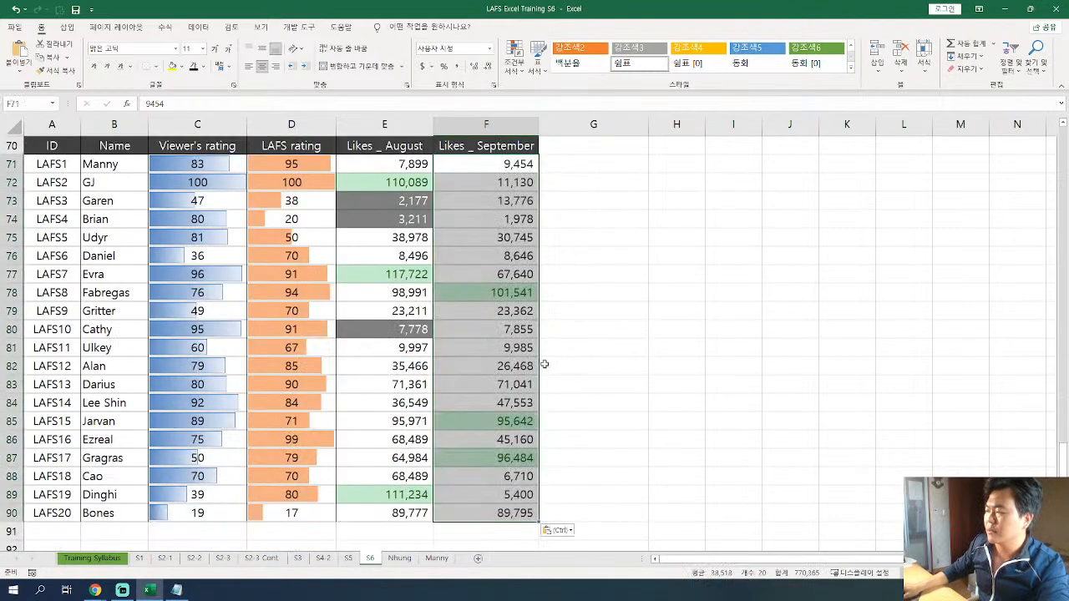
Delete the top 3 rule from the practice table's September likes in the conditional formatting rules manager.
click(496, 182)
mouse_move(484, 158)
mouse_down()
mouse_move(490, 549)
mouse_move(484, 137)
mouse_move(460, 179)
mouse_move(484, 177)
mouse_up()
click(492, 475)
click(515, 63)
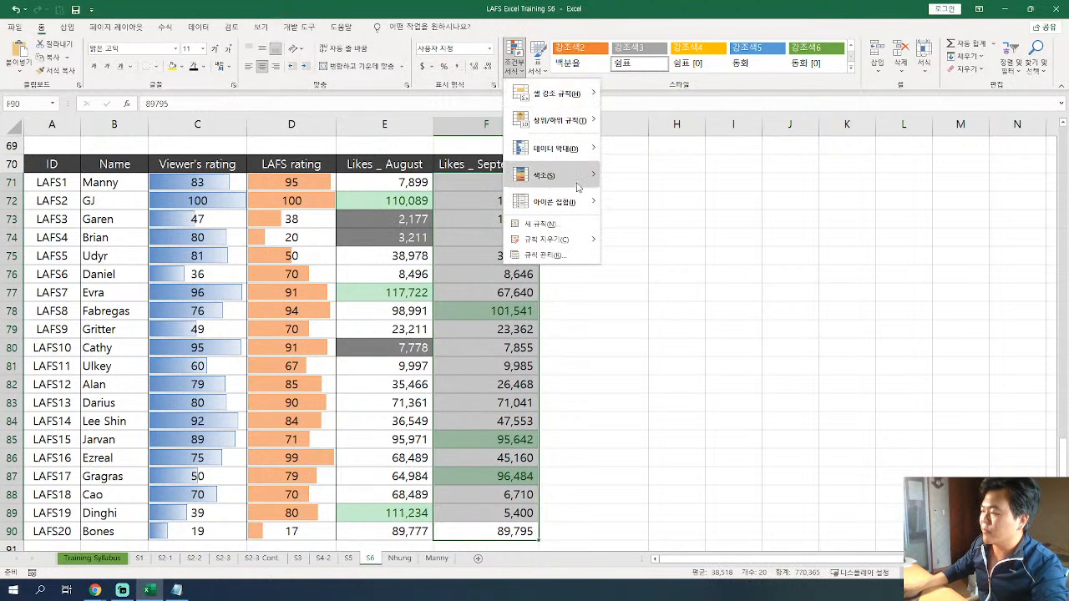
click(563, 255)
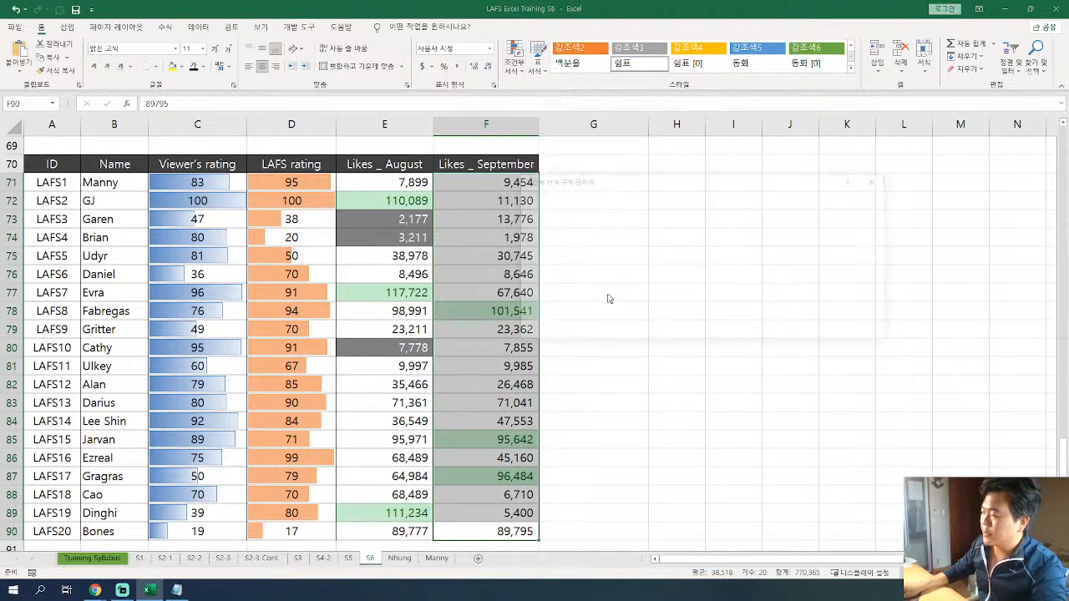
click(606, 246)
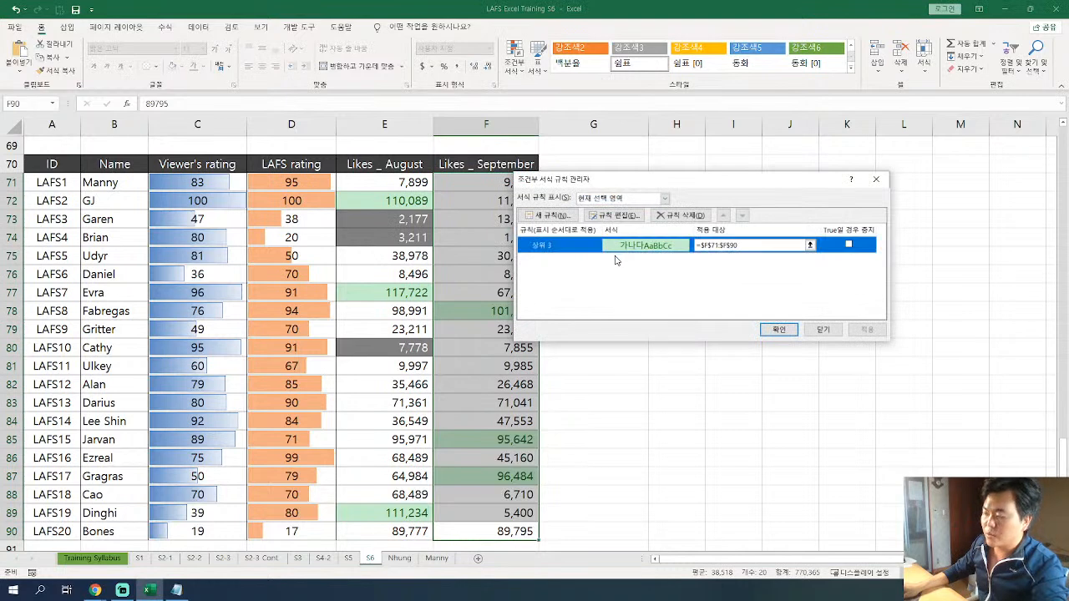
click(679, 215)
click(778, 330)
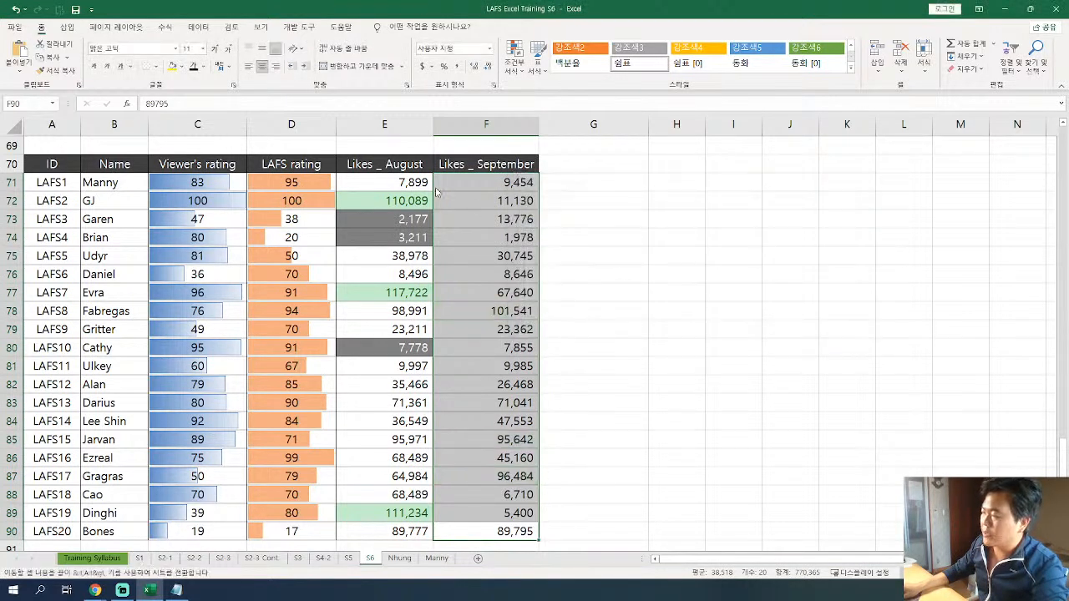
Start a new Top 10 Items conditional formatting rule on the September likes, F71:F90.
click(613, 234)
drag(509, 181, 512, 525)
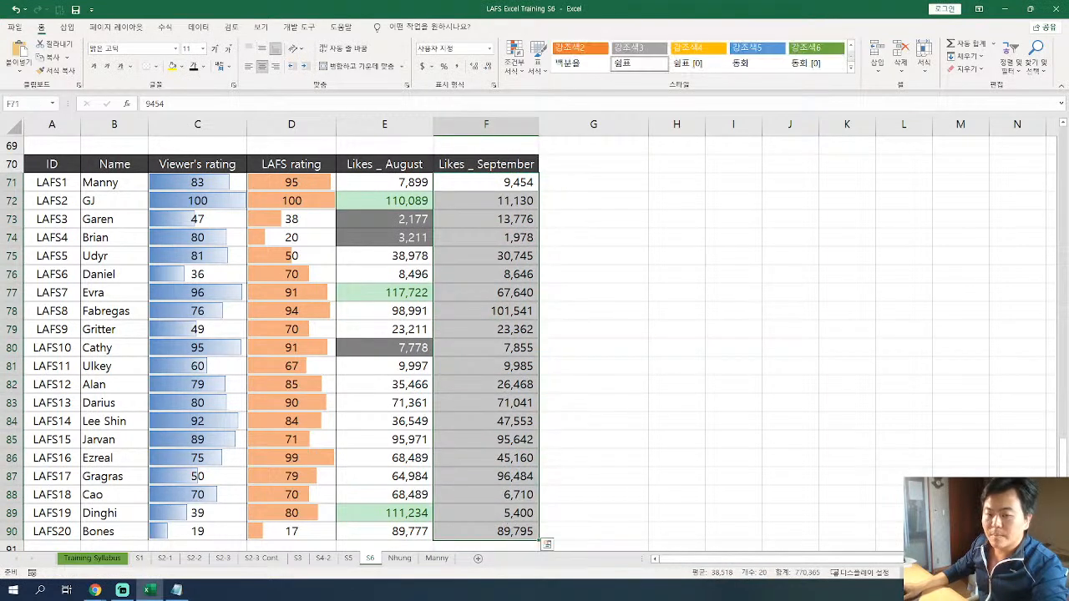
click(514, 57)
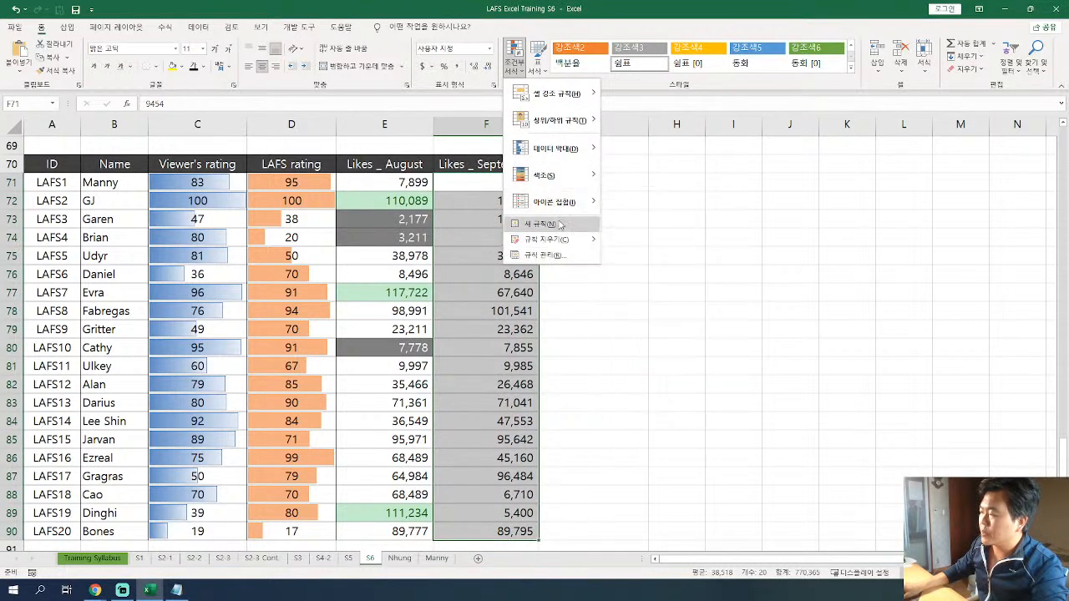
mouse_move(575, 122)
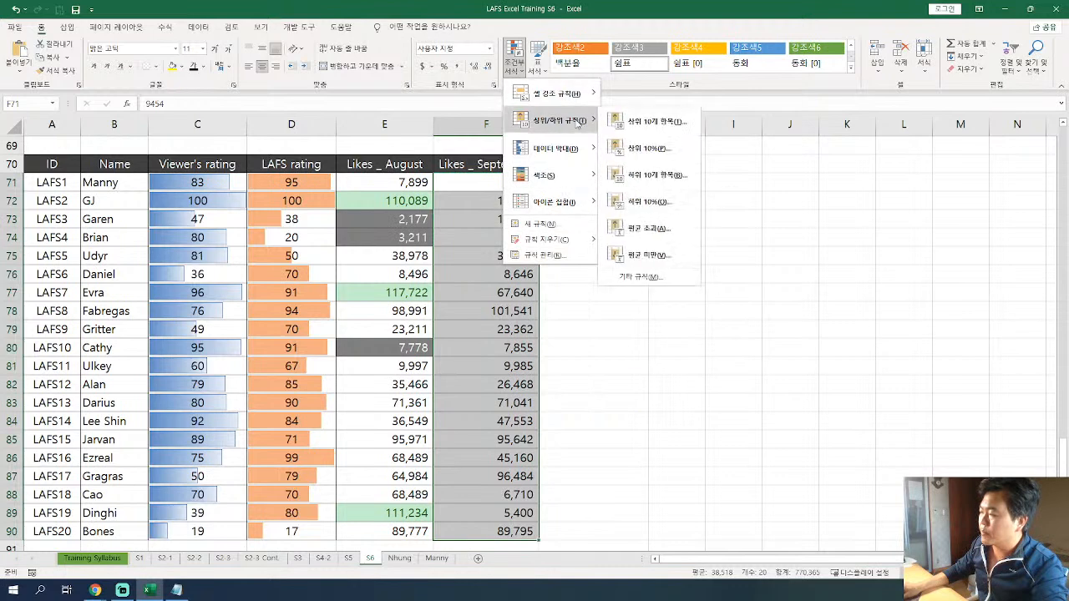
click(658, 122)
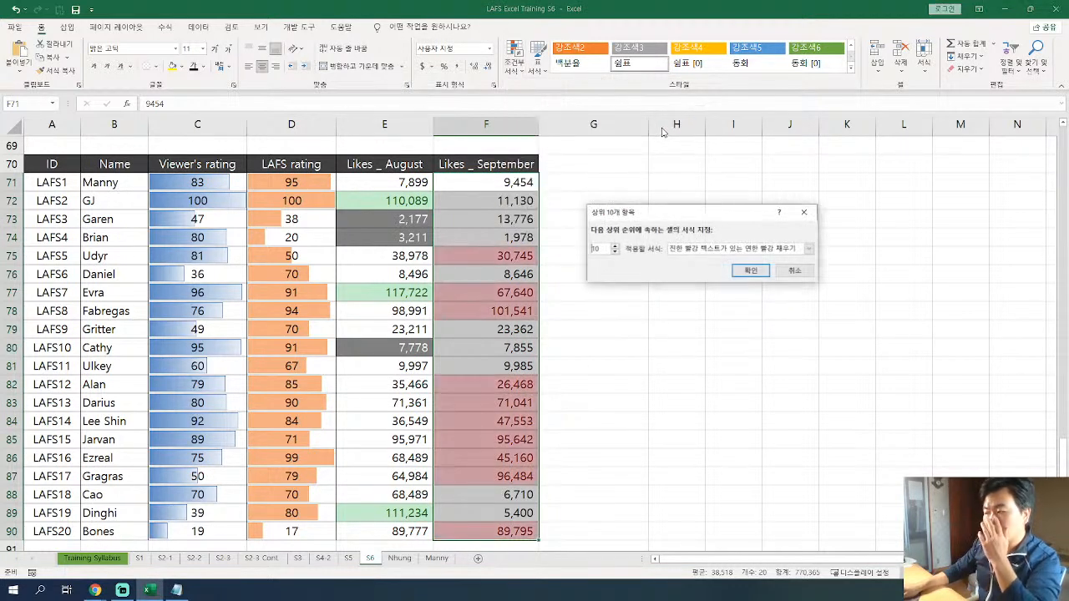
Limit the new September likes rule to the top 3 values with green fill and dark green text, and apply it.
click(614, 251)
click(615, 252)
click(615, 251)
click(615, 251)
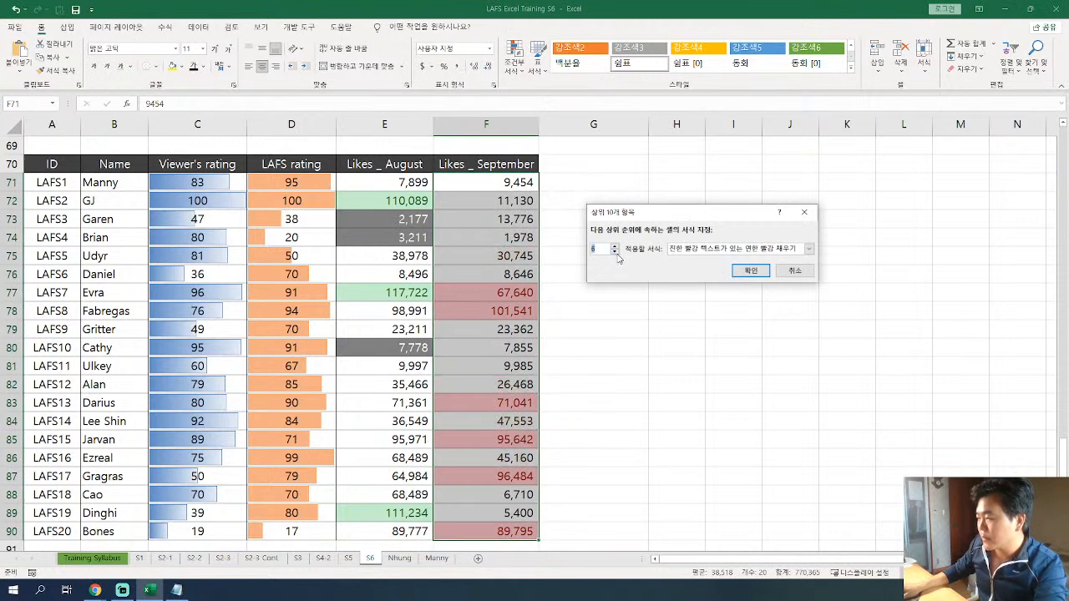
click(615, 251)
click(615, 251)
click(615, 252)
click(808, 248)
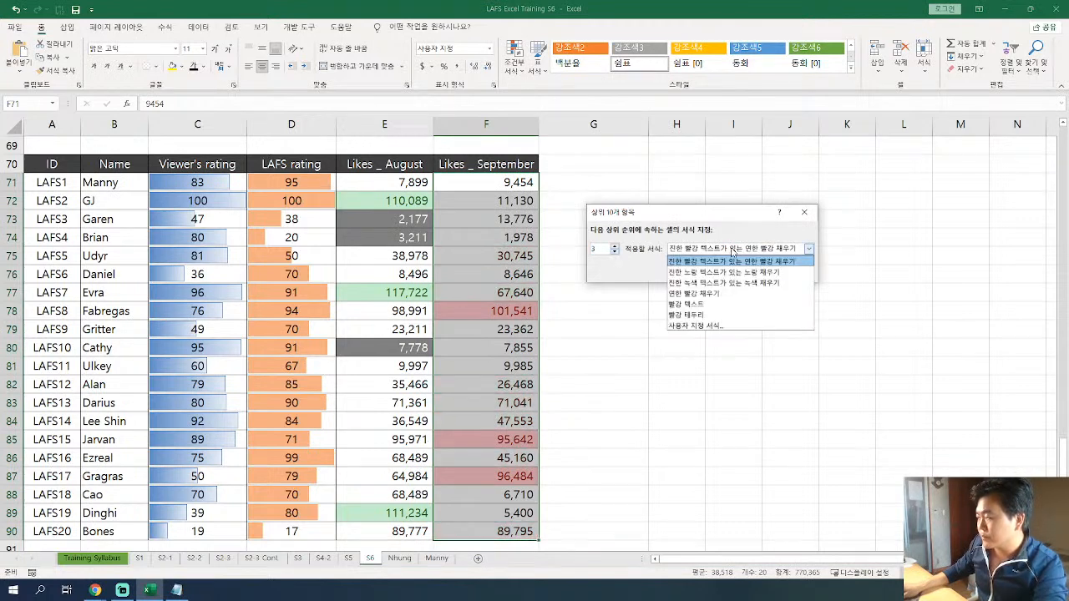
click(735, 283)
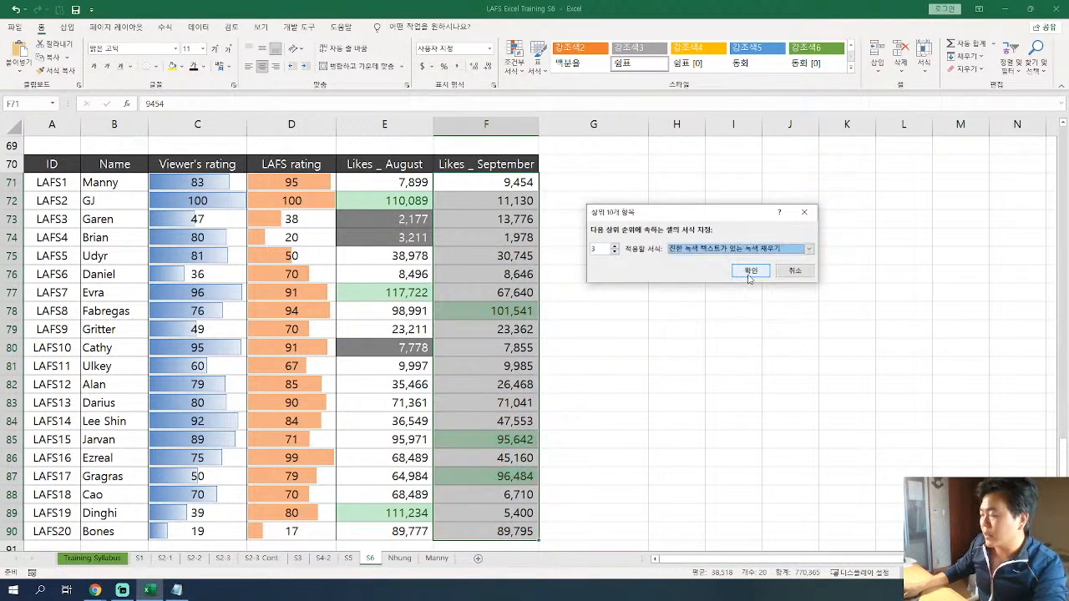
click(750, 271)
click(459, 236)
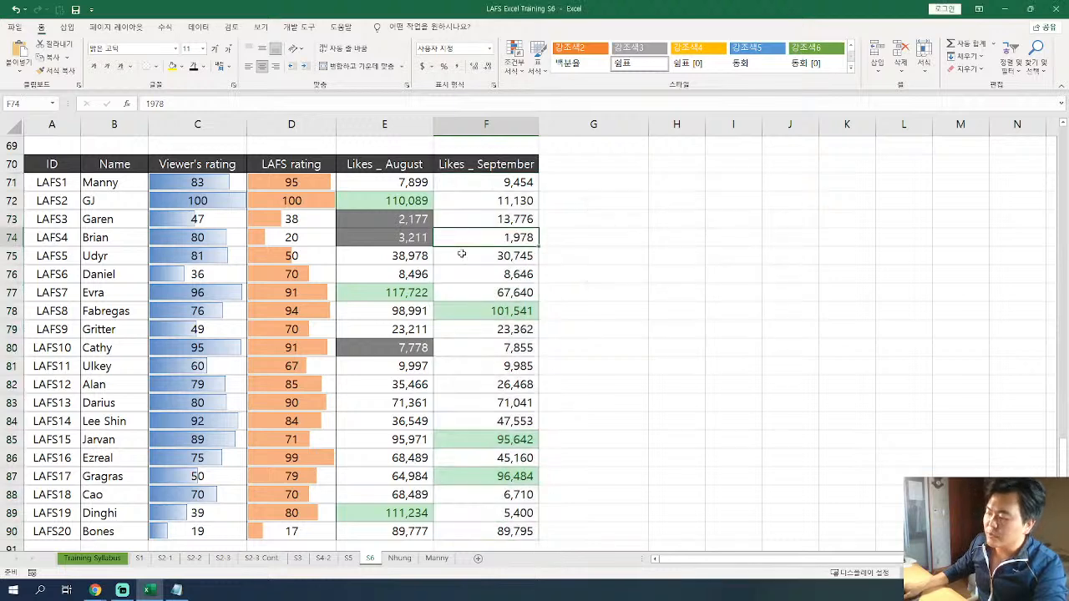
click(496, 314)
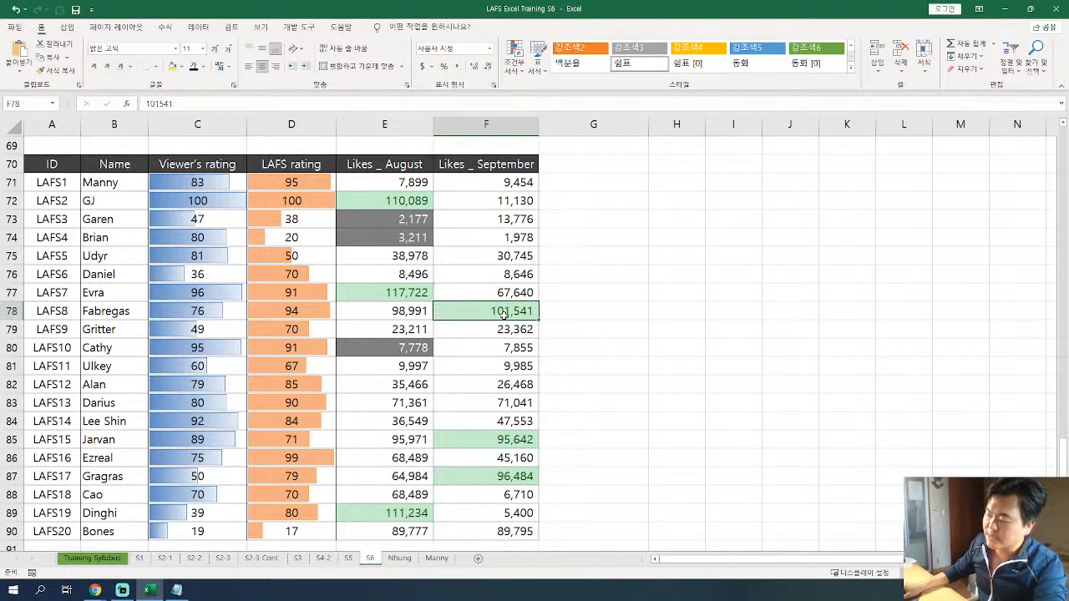
click(506, 473)
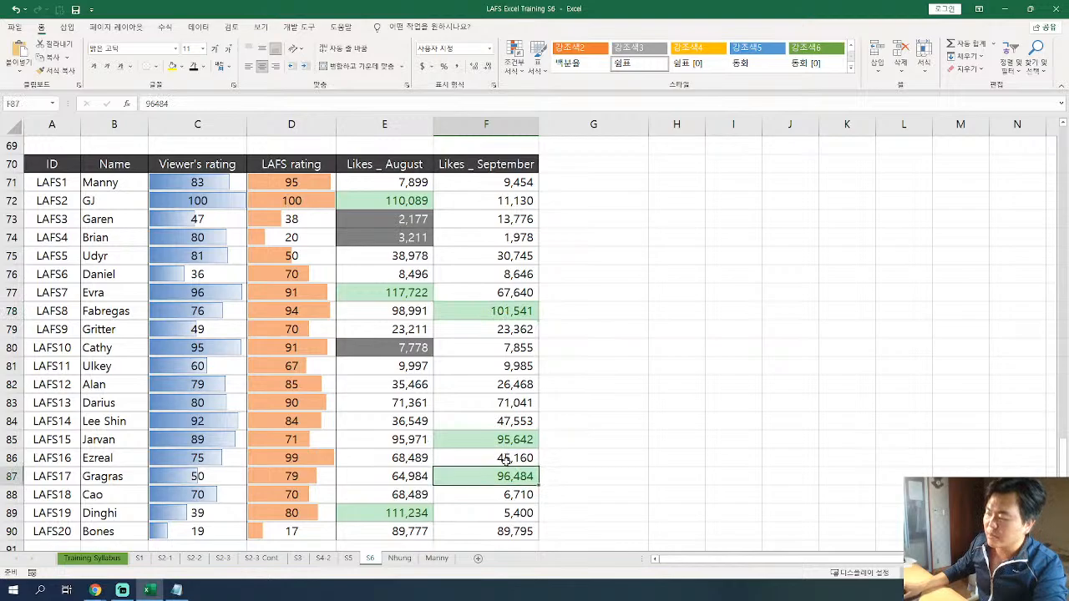
scroll(505, 462, up, 9)
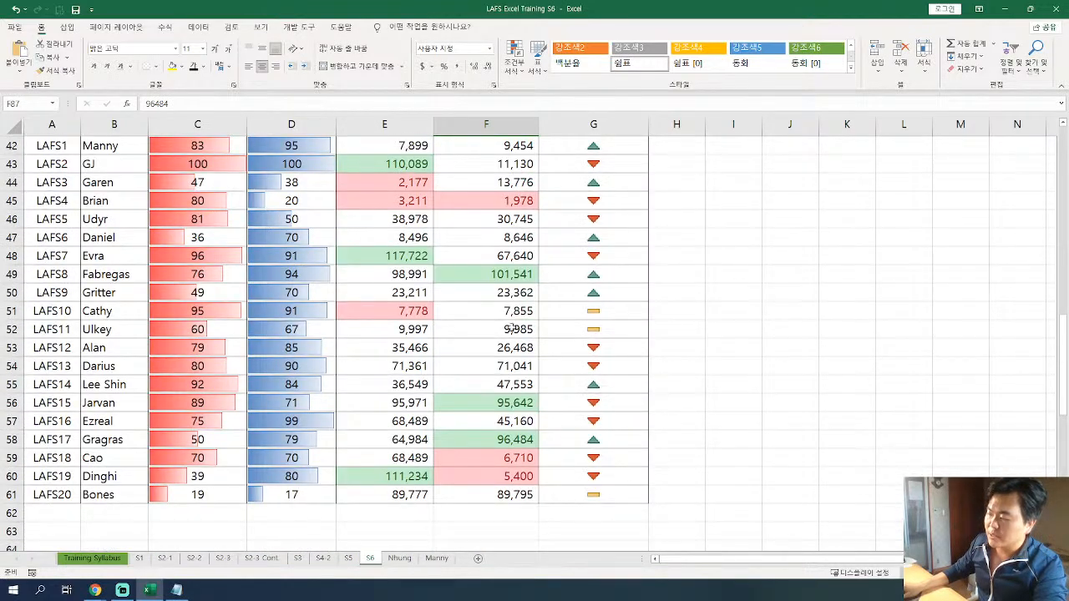
scroll(528, 349, down, 11)
click(524, 329)
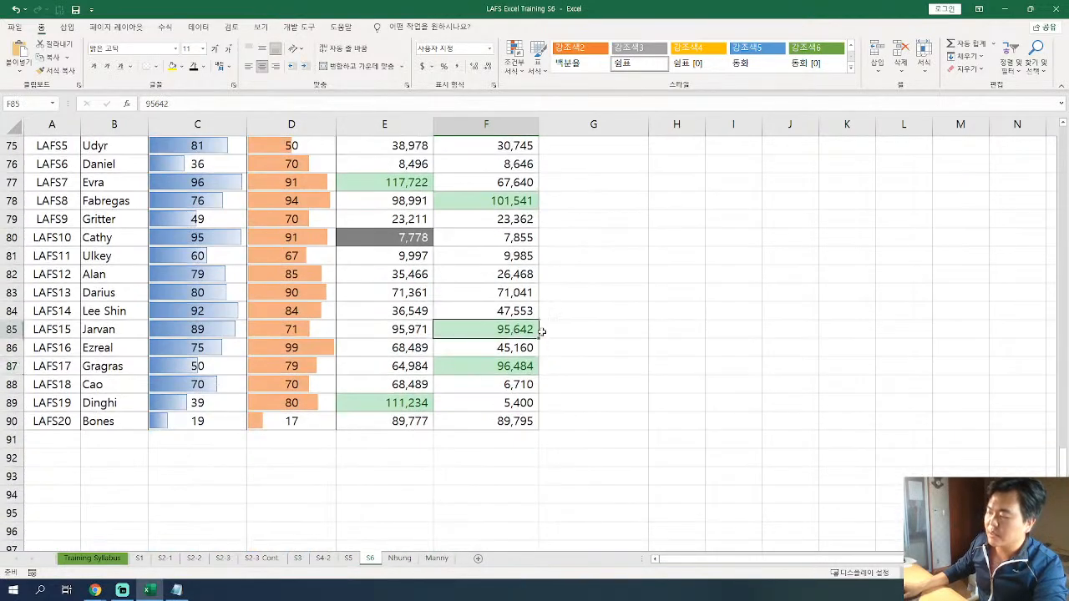
Start a Bottom 10 Items conditional formatting rule on the September likes, F71:F90, and limit it to the bottom 3 values.
scroll(515, 245, up, 2)
drag(506, 182, 491, 529)
click(514, 58)
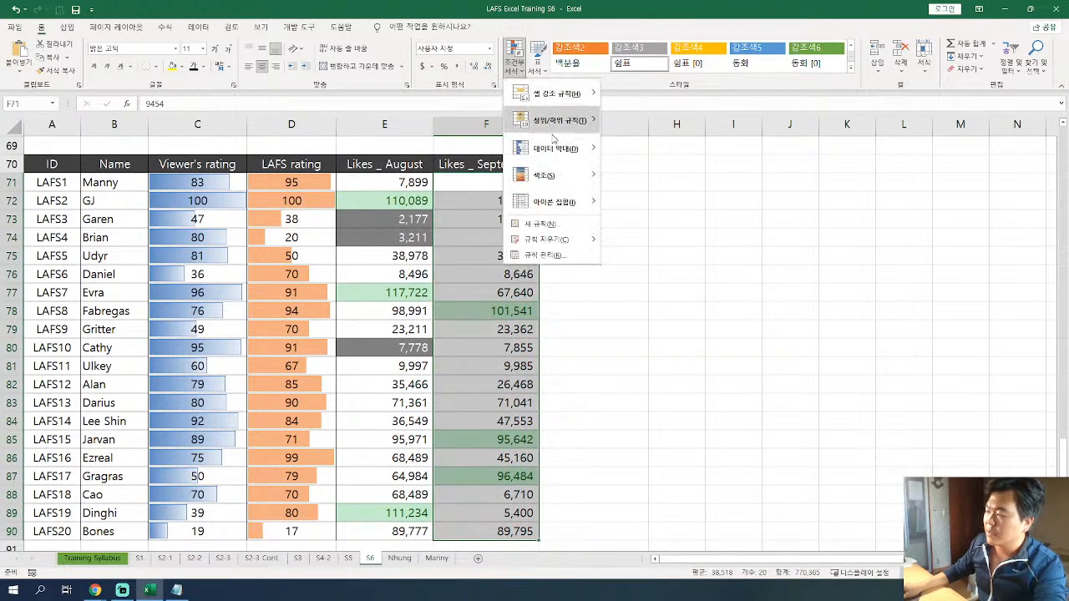
mouse_move(558, 150)
mouse_move(560, 121)
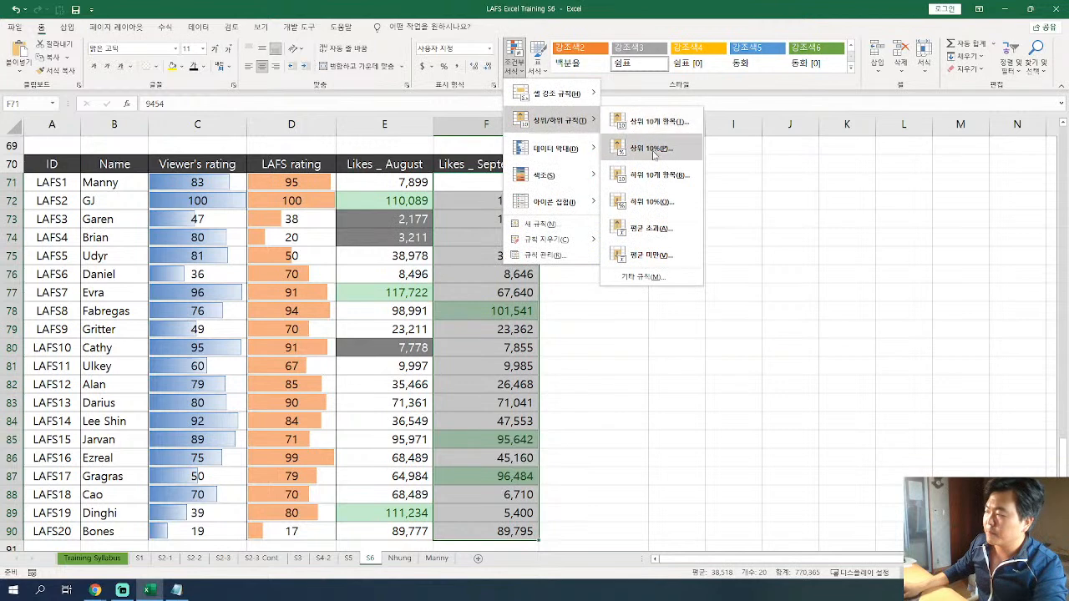
click(667, 176)
click(615, 252)
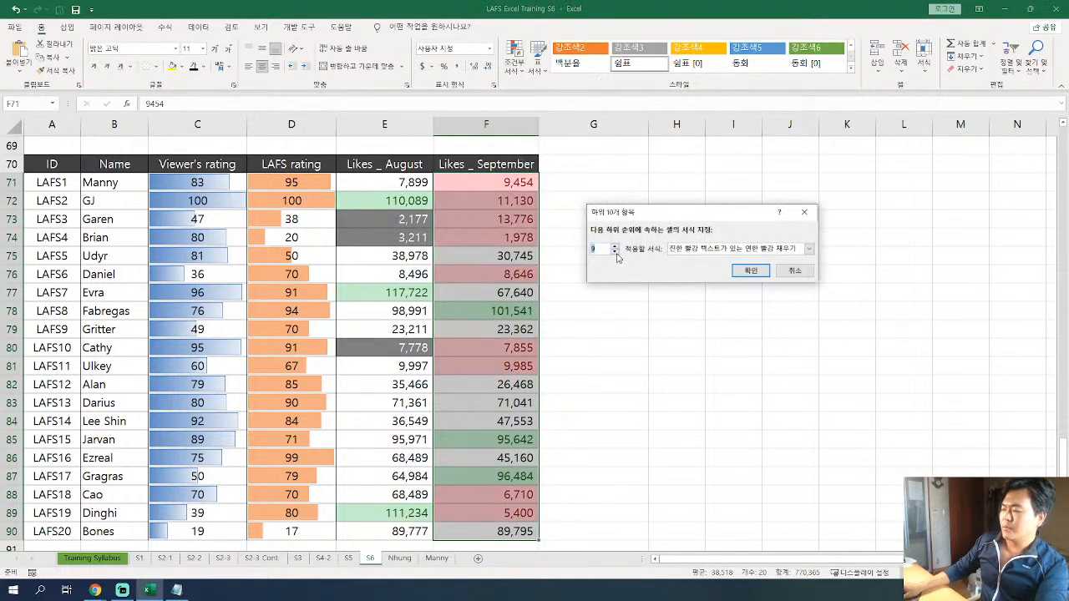
click(615, 252)
click(616, 252)
click(616, 252)
click(616, 252)
click(616, 252)
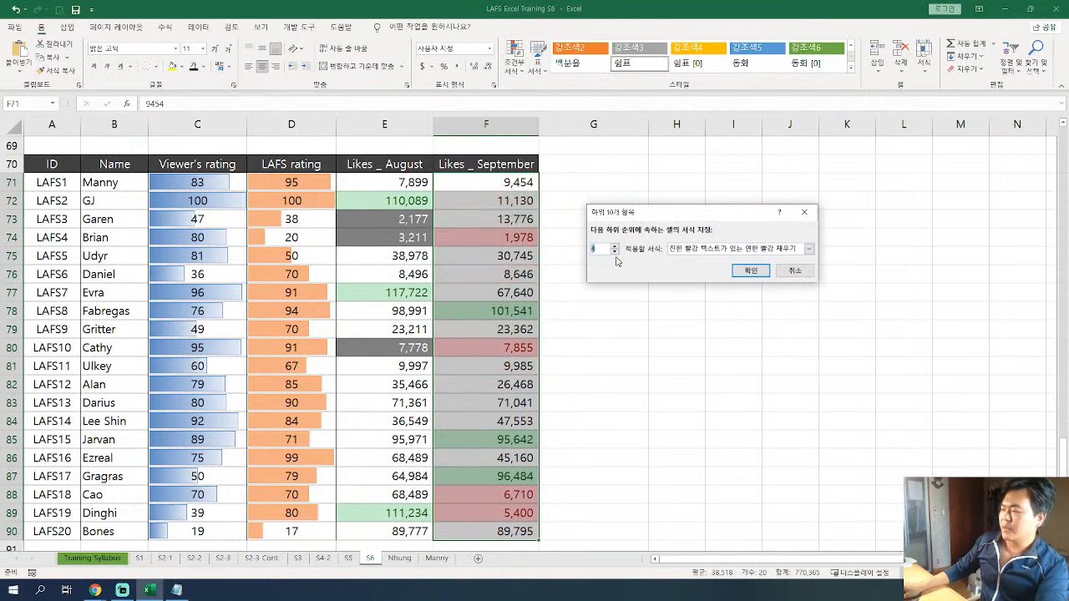
click(616, 253)
Give the bottom 3 rule a custom format with white font and dark gray fill, and apply it.
click(751, 251)
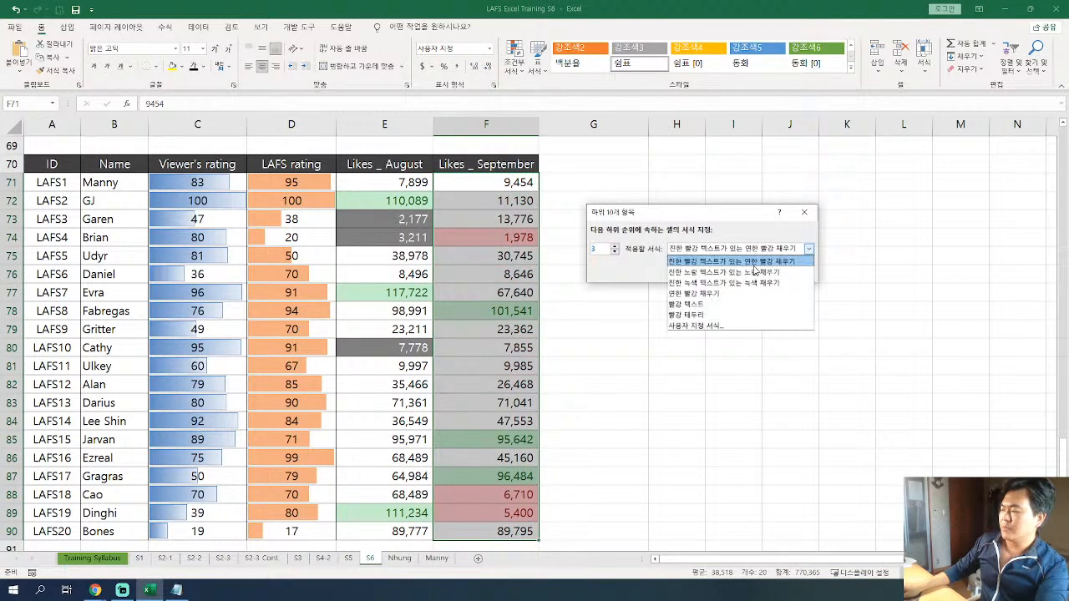
click(757, 325)
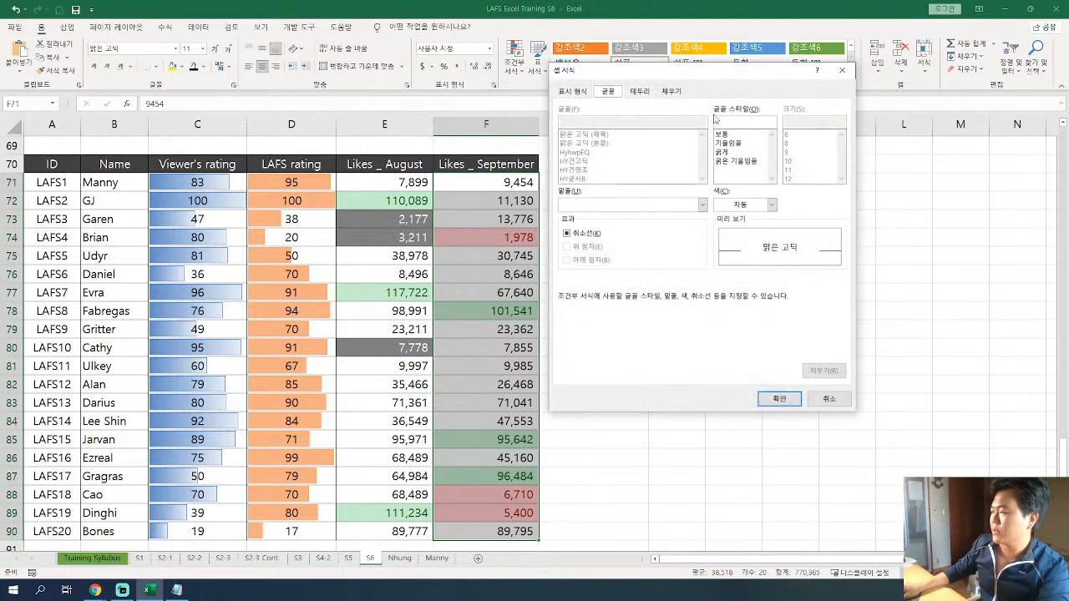
drag(726, 75, 634, 75)
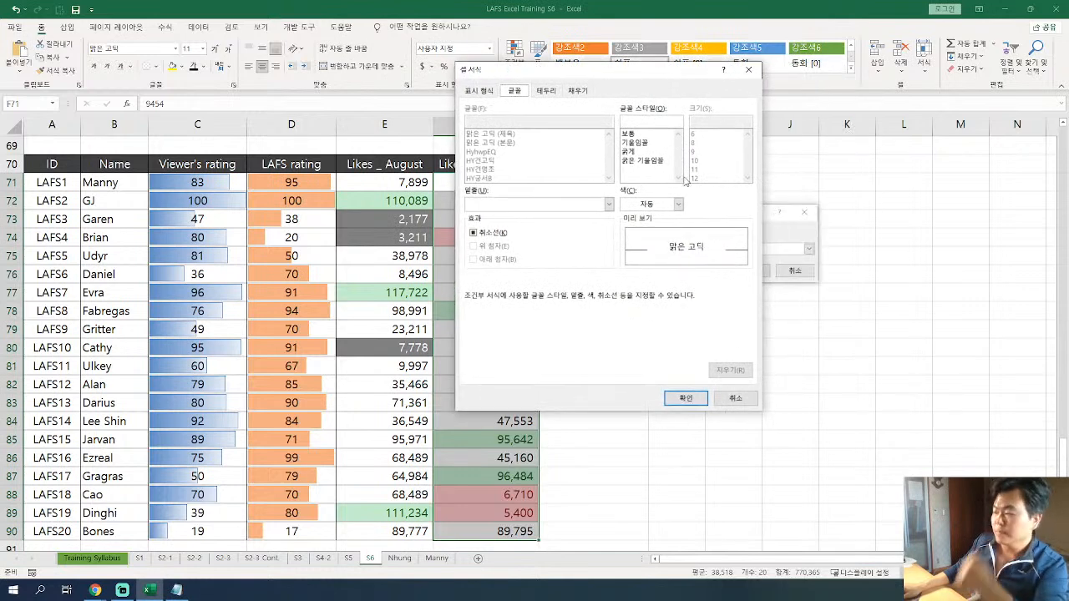
click(678, 204)
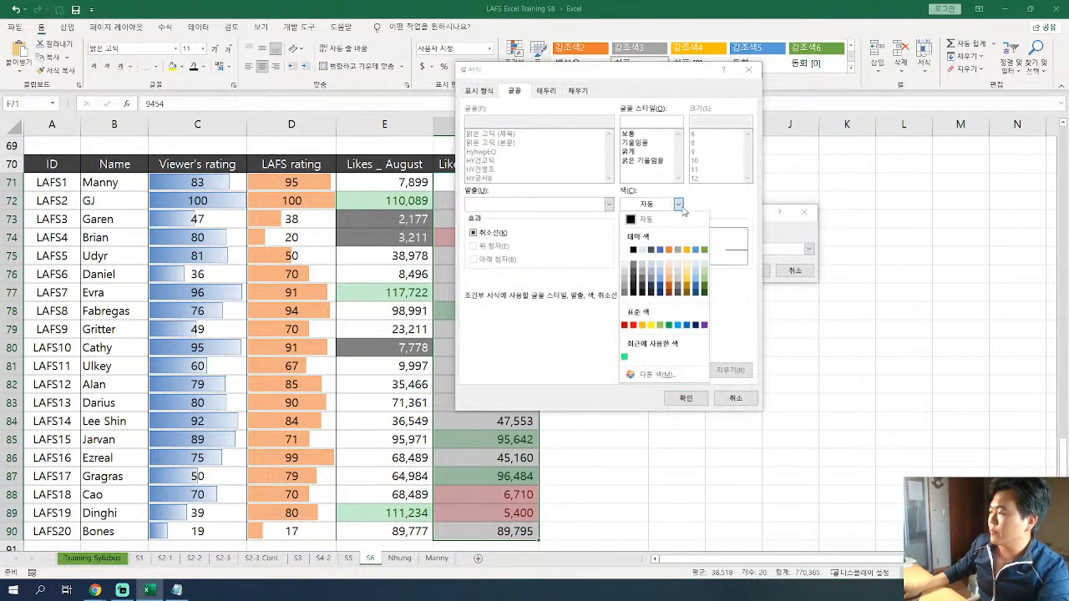
click(628, 255)
click(576, 91)
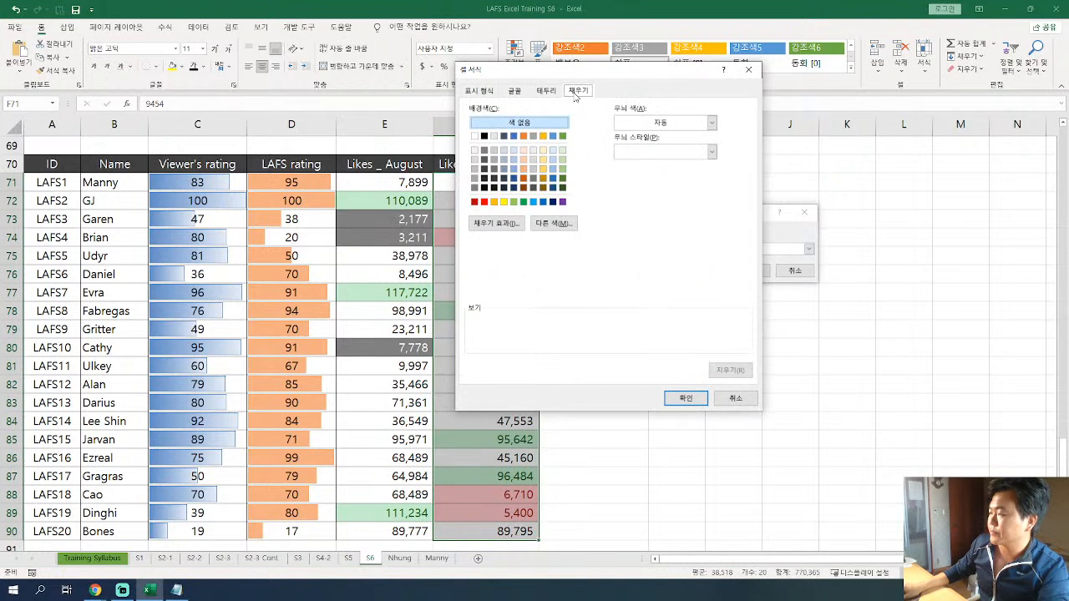
click(475, 188)
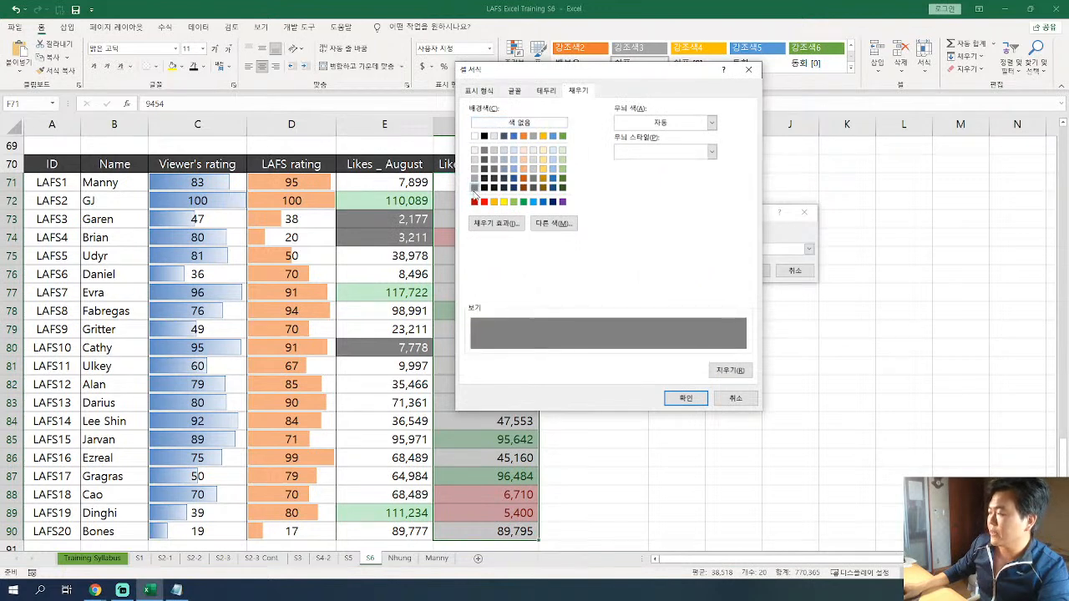
click(685, 399)
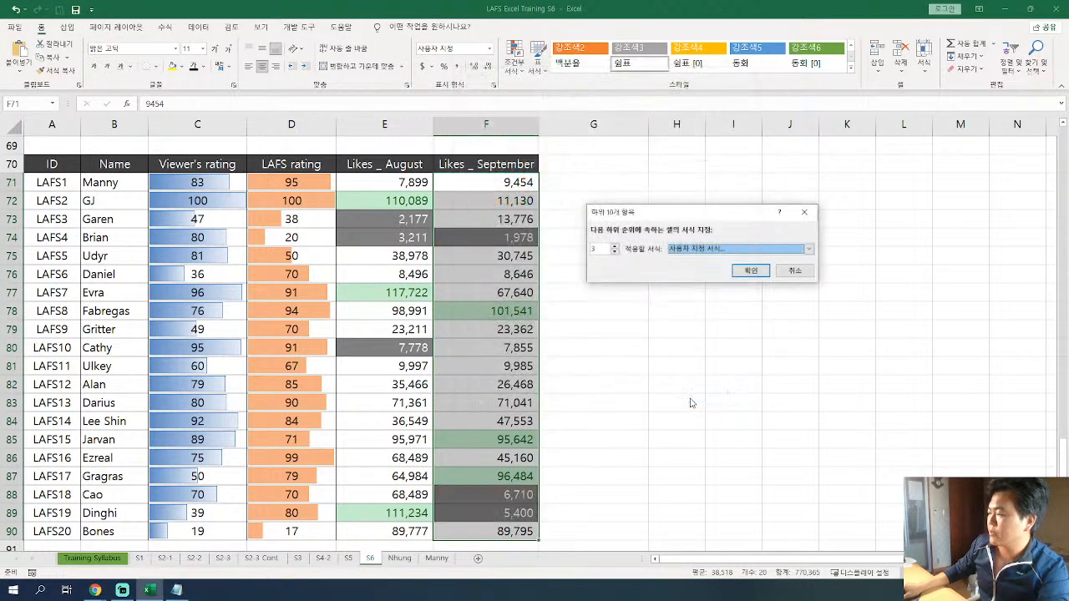
click(757, 276)
Compare the practice table's top 3 and bottom 3 likes highlighting with the target dashboard.
click(493, 291)
drag(473, 188, 477, 531)
scroll(499, 384, up, 5)
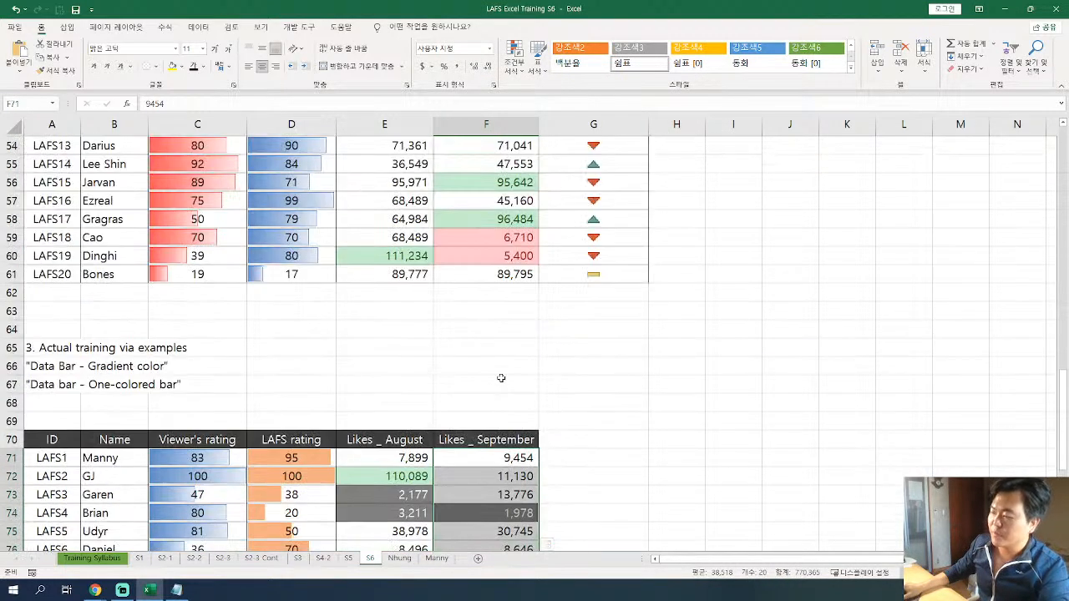
ctrl+scroll(496, 363, down, 2)
scroll(437, 365, up, 5)
scroll(437, 365, up, 4)
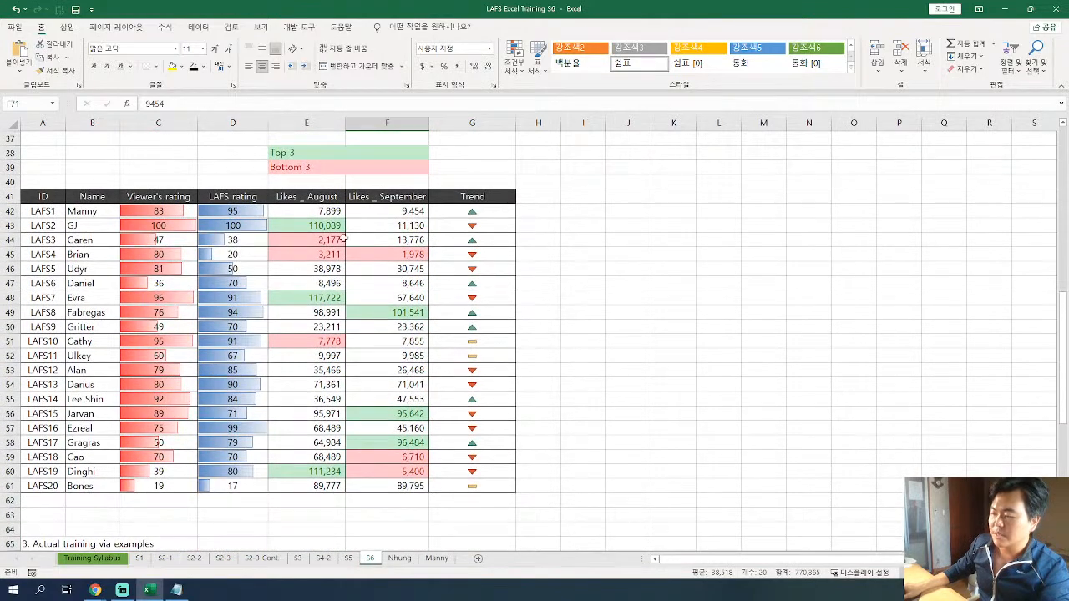
scroll(359, 245, down, 8)
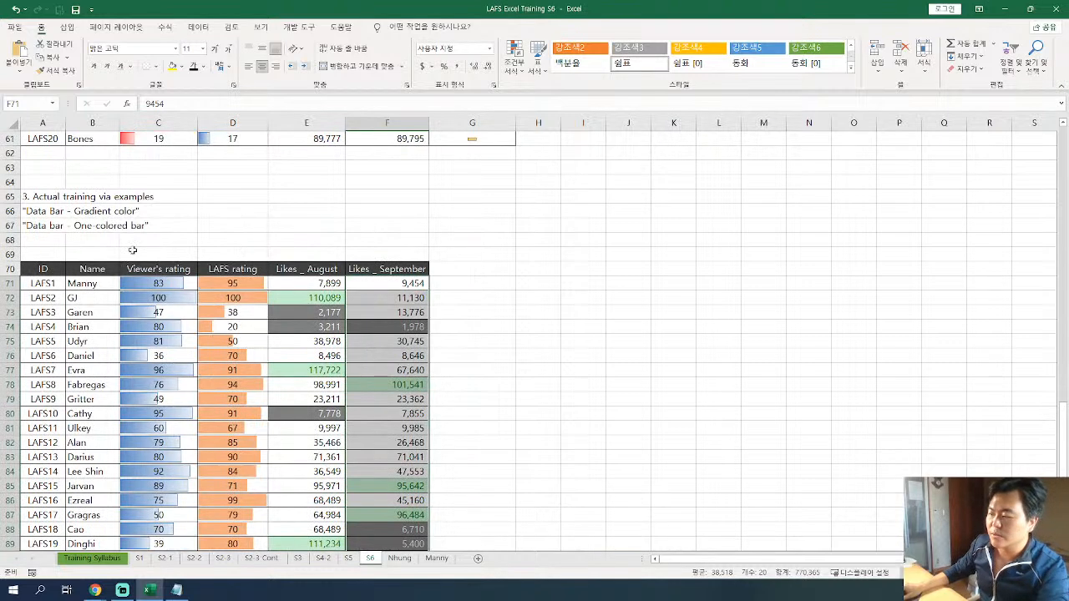
Enter the note "Top/Bottom Rule - How to set top 3 and bottom 3 in different colors" in quotation marks in A68.
click(63, 240)
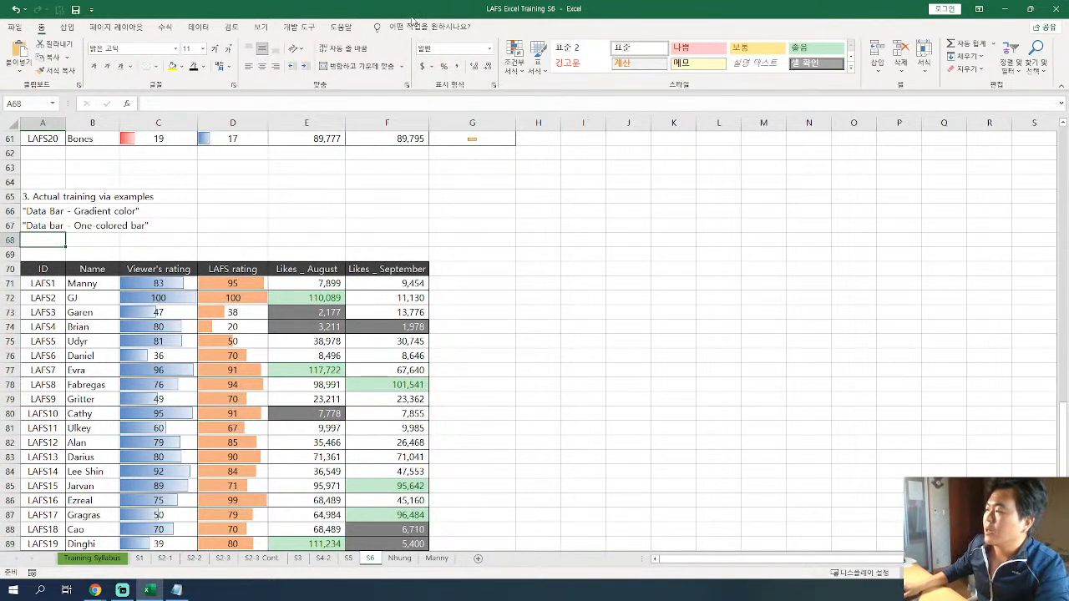
click(515, 59)
mouse_move(558, 120)
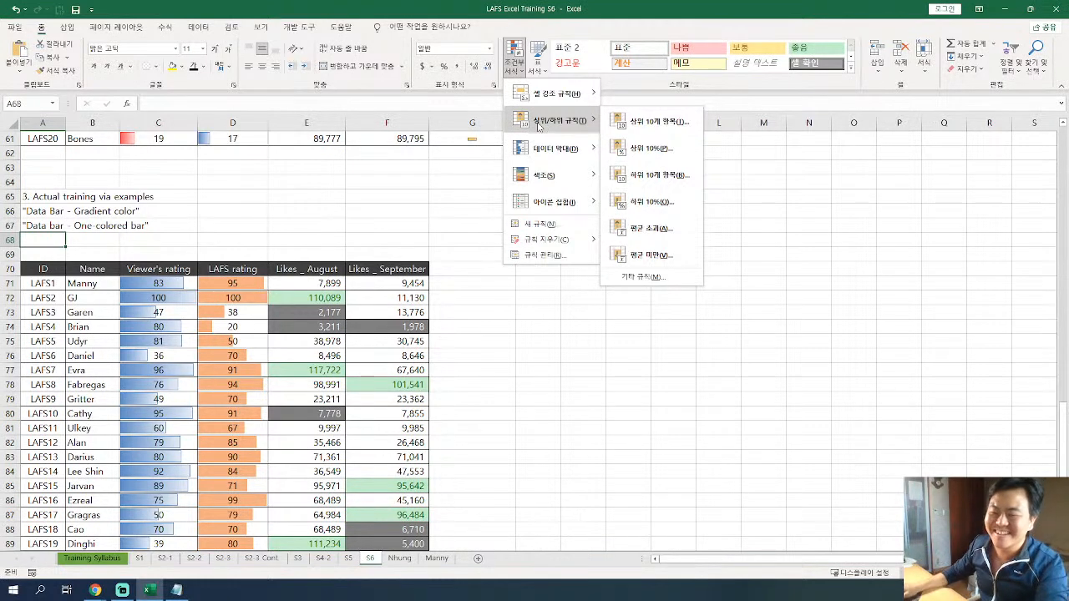
click(49, 237)
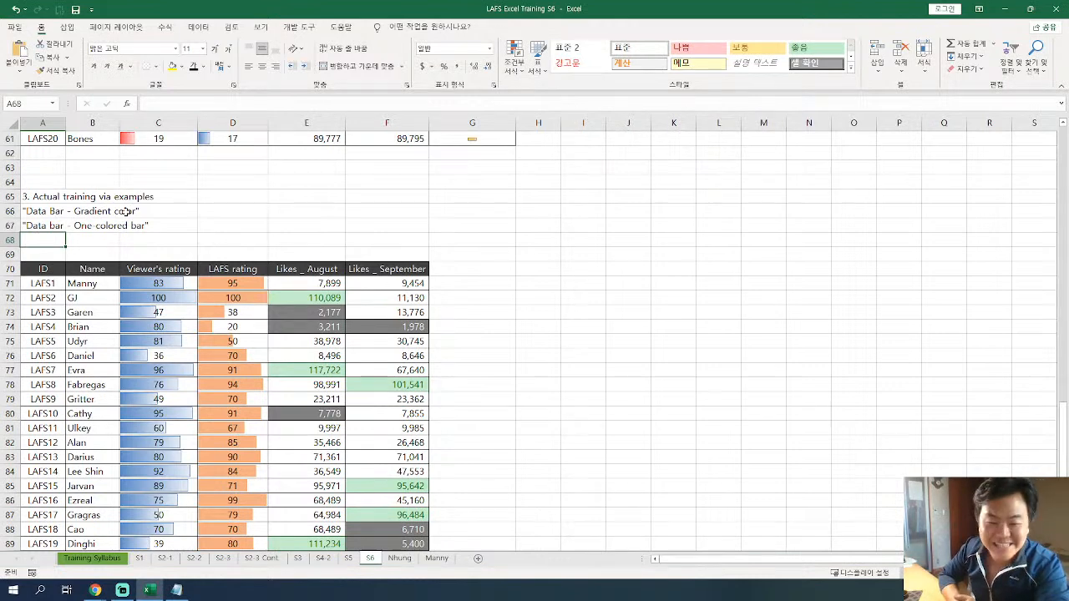
key(F2)
text("TOp/Bottom)
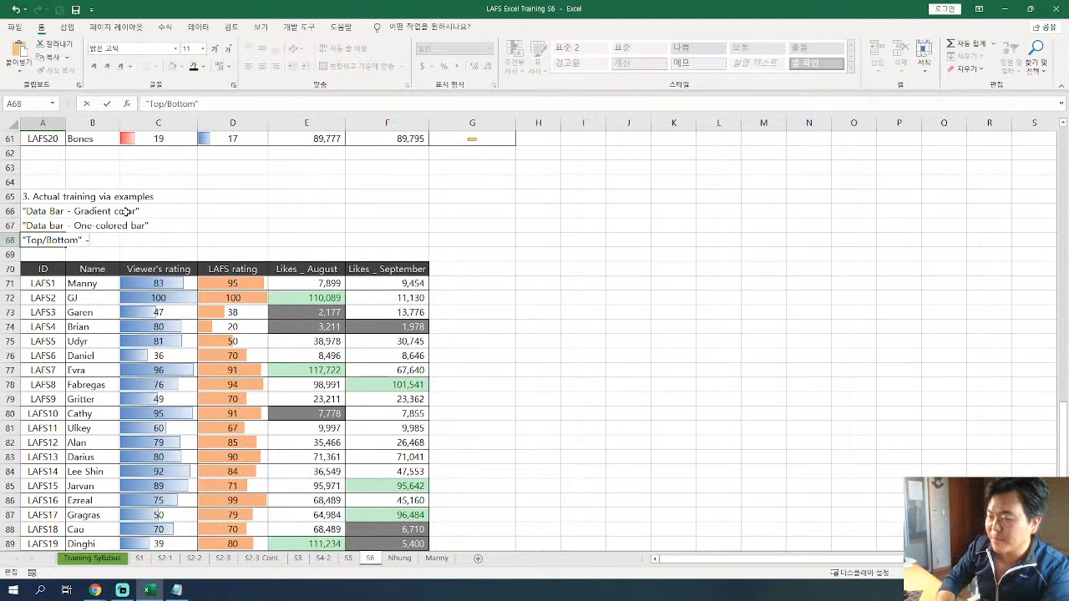
text(Rule)
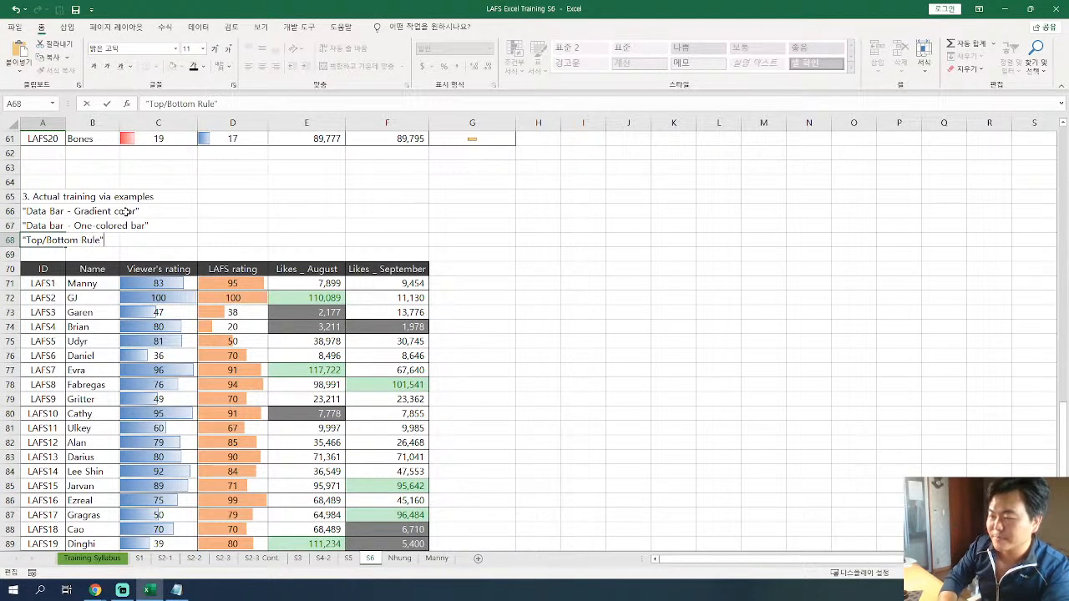
text( - How to set top 3 and bottom)
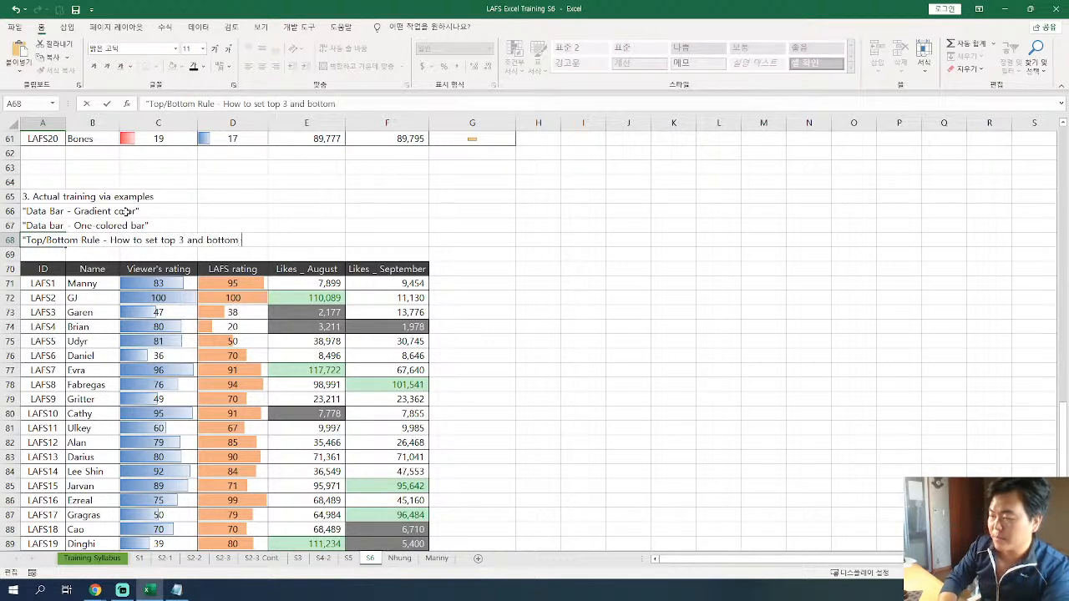
text( 3 in different colors)
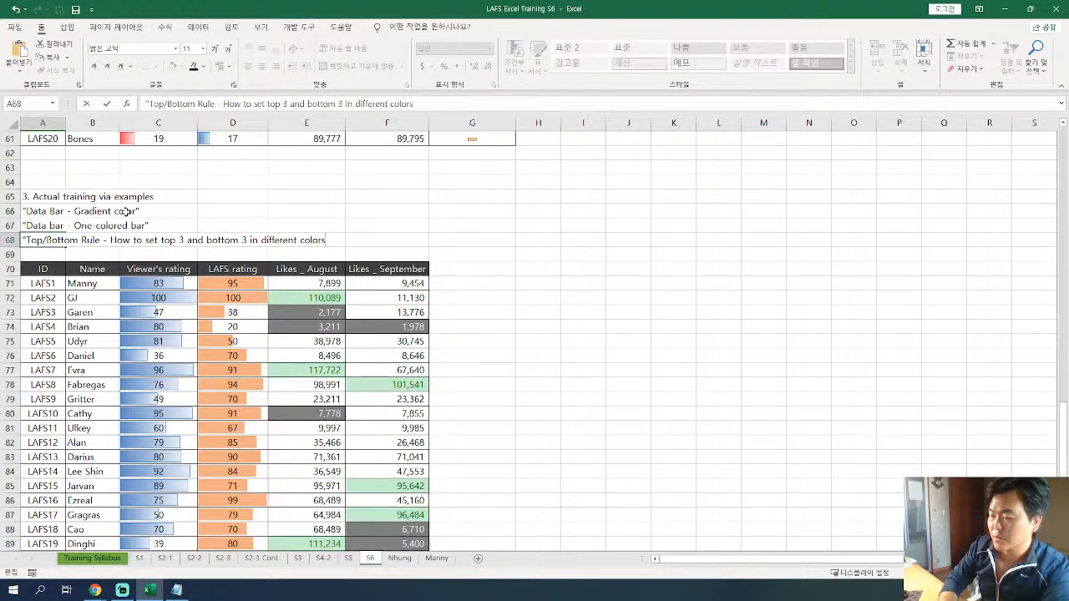
text(")
key(Return)
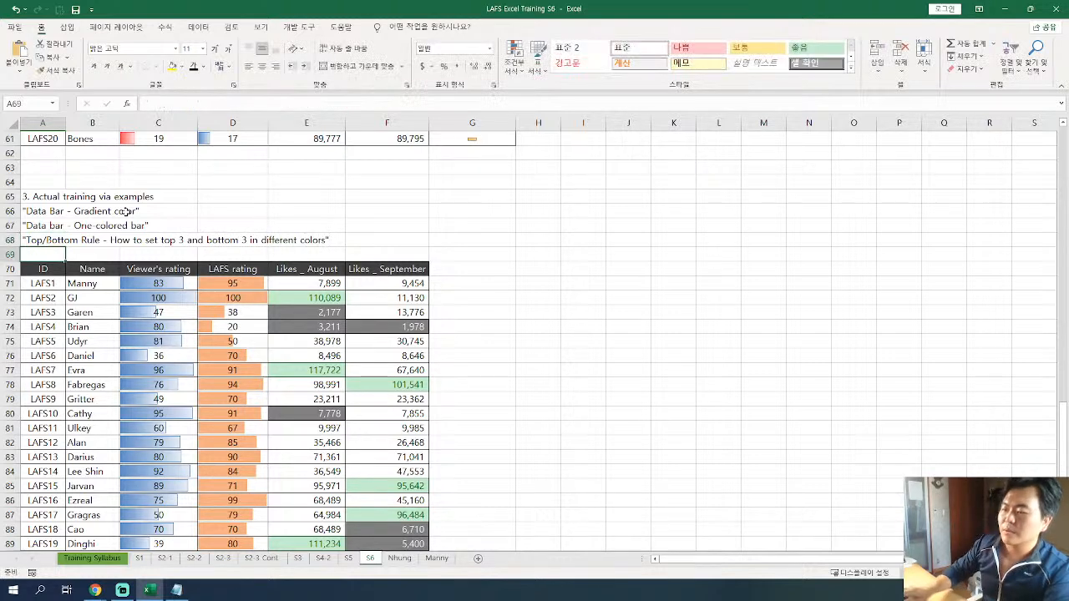
Insert two blank rows at row 69, between the training notes and the practice table.
click(10, 254)
key(ctrl+plus)
key(ctrl+plus)
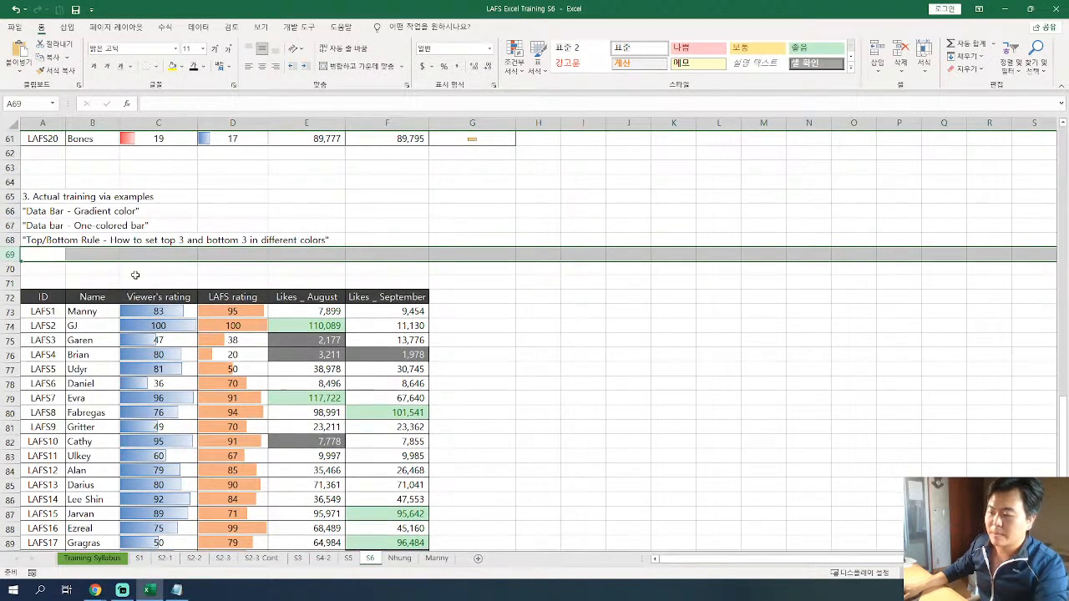
click(139, 271)
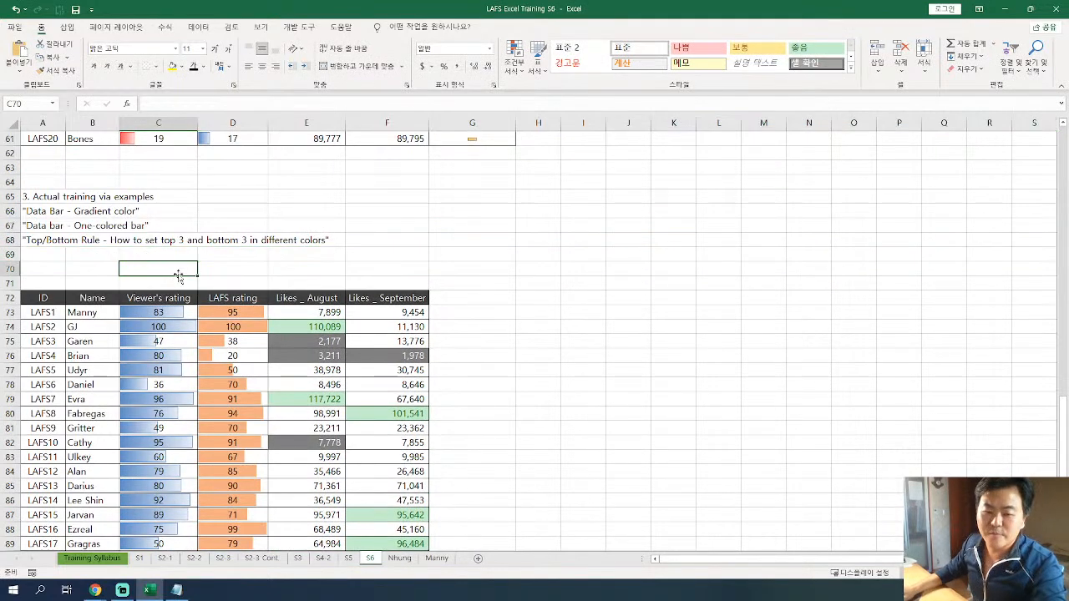
scroll(530, 265, up, 1)
scroll(529, 265, up, 7)
click(472, 152)
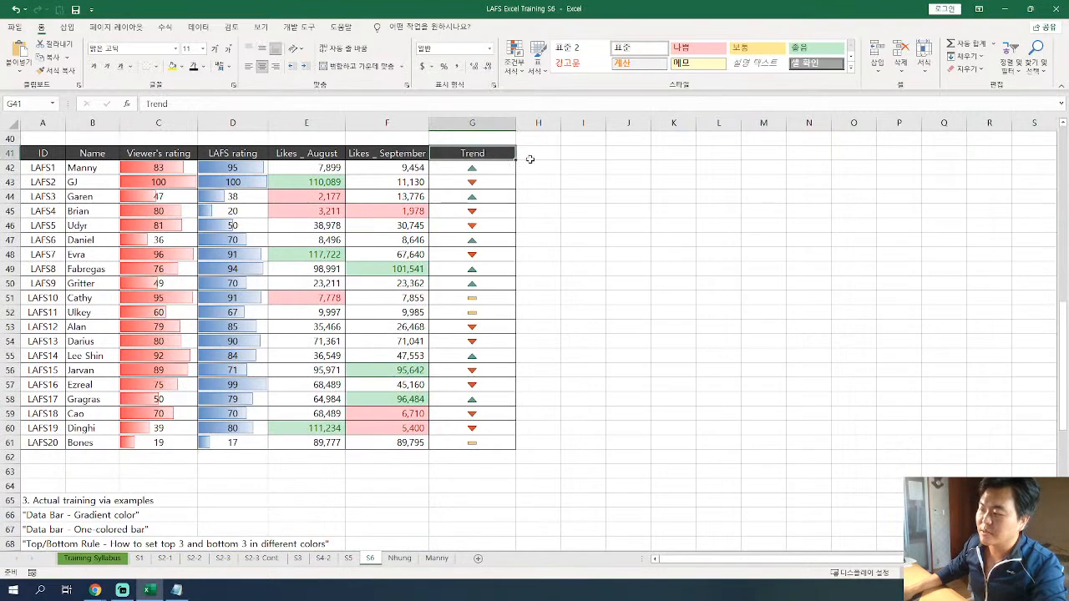
key(ctrl+c)
scroll(481, 390, down, 4)
scroll(479, 390, up, 8)
scroll(478, 390, up, 9)
drag(472, 240, 471, 512)
scroll(473, 420, down, 11)
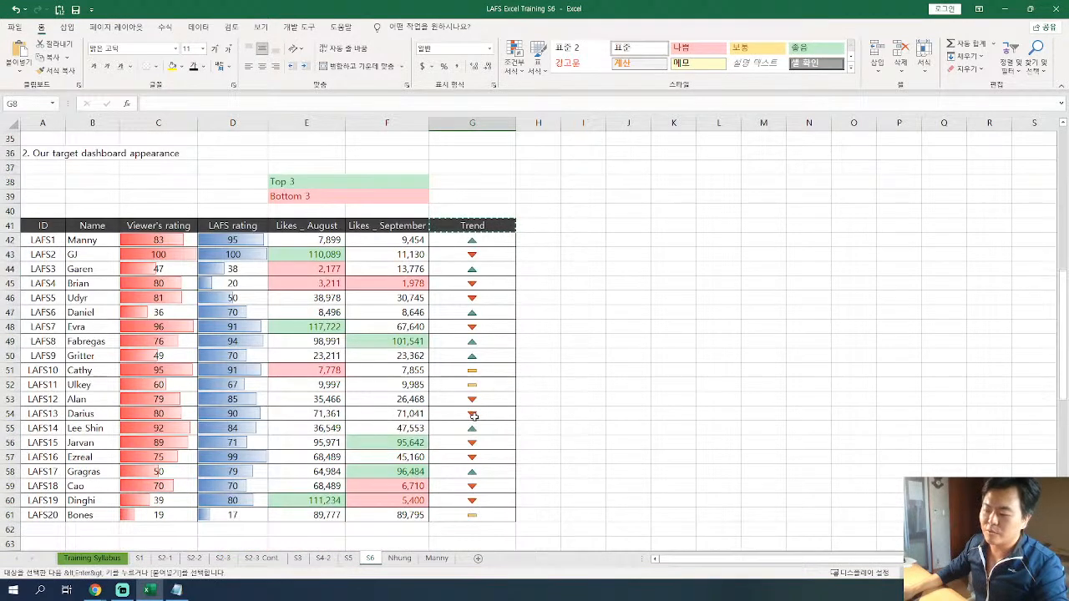
scroll(563, 362, down, 11)
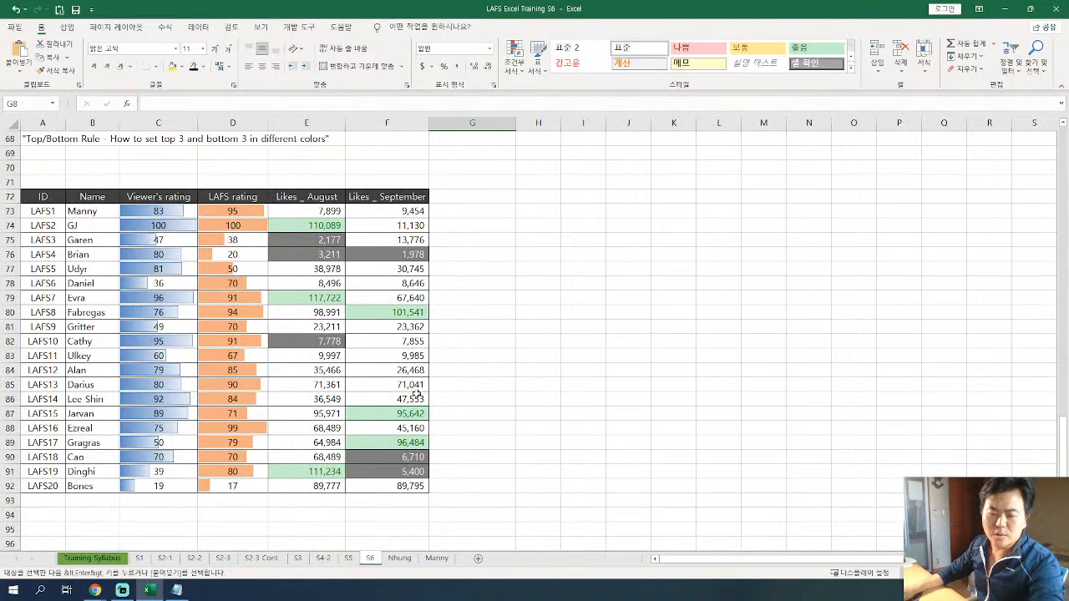
Change "Top/Bottom Rule" to "Top/Bottom Rules" in the A68 note.
scroll(113, 286, up, 3)
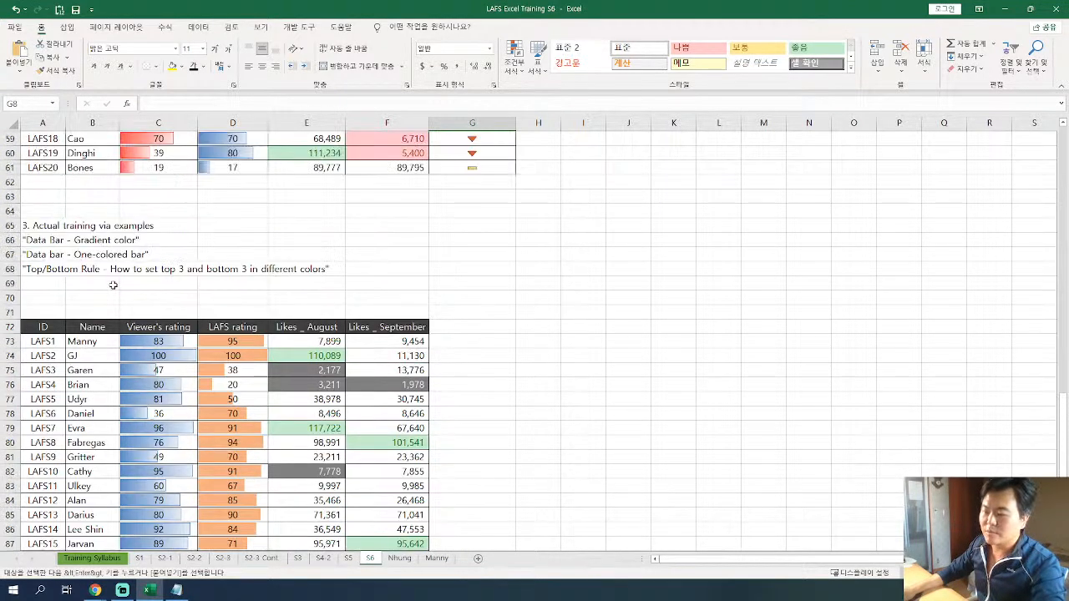
click(57, 271)
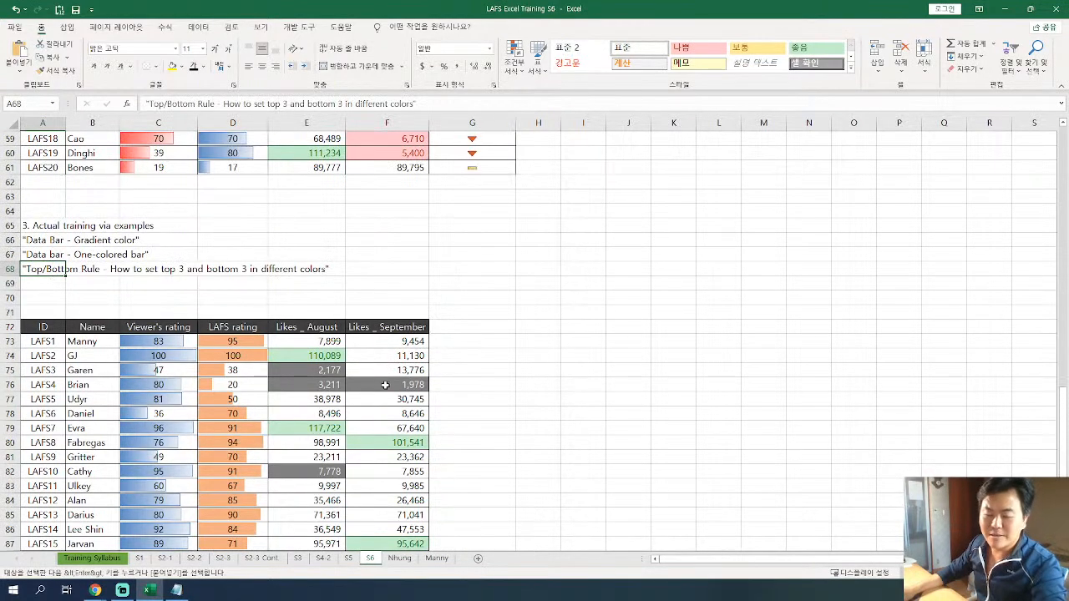
double_click(87, 269)
key(Return)
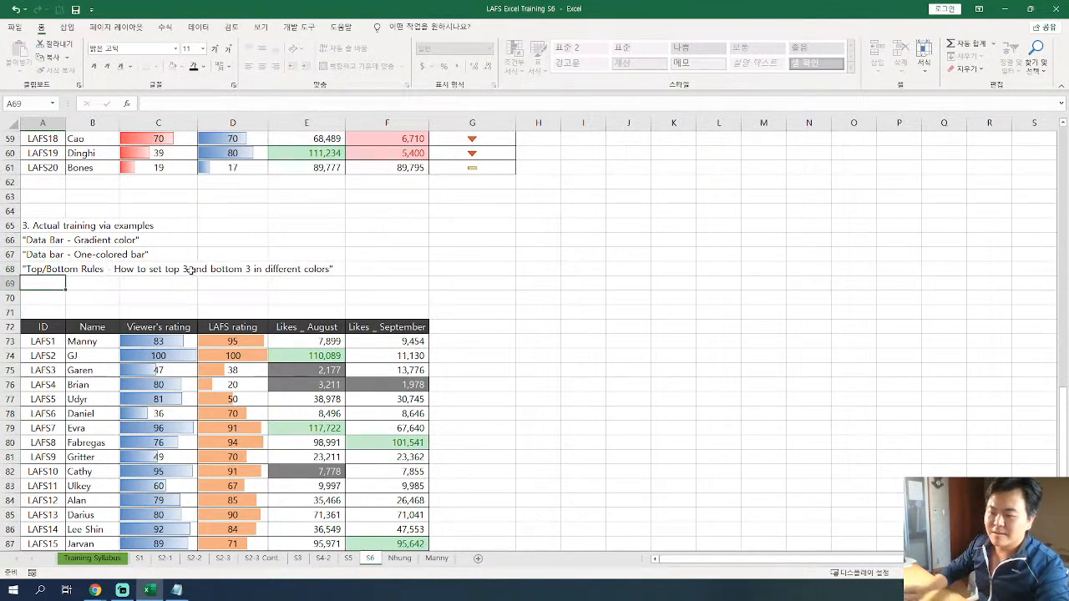
Add a "Trends" header in G72, beside Likes _ September in the practice table.
scroll(209, 292, down, 4)
scroll(210, 295, up, 1)
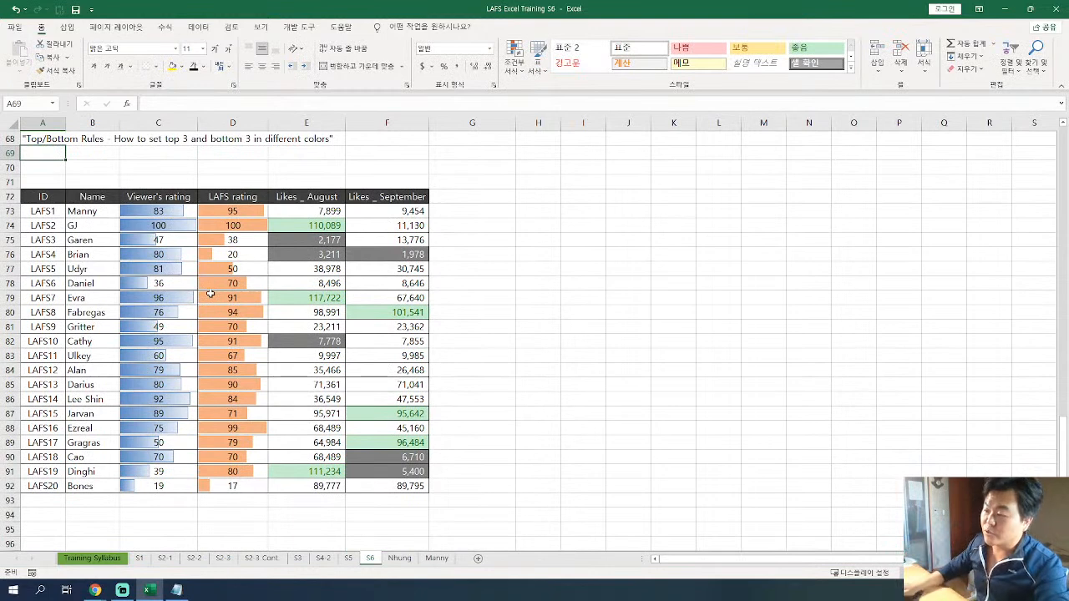
click(447, 197)
text(Tre)
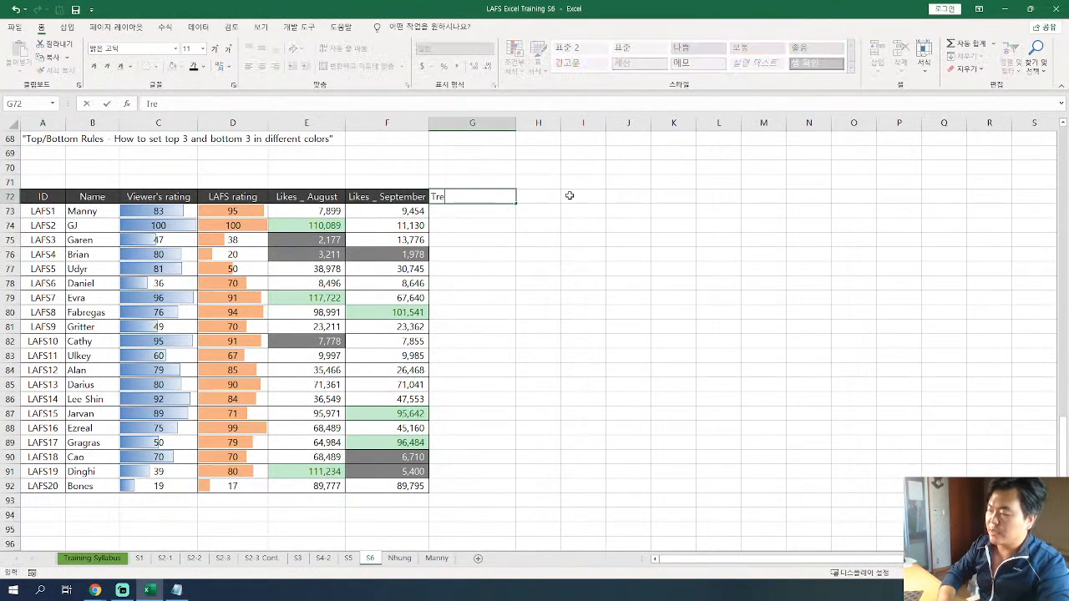
text(mdnds)
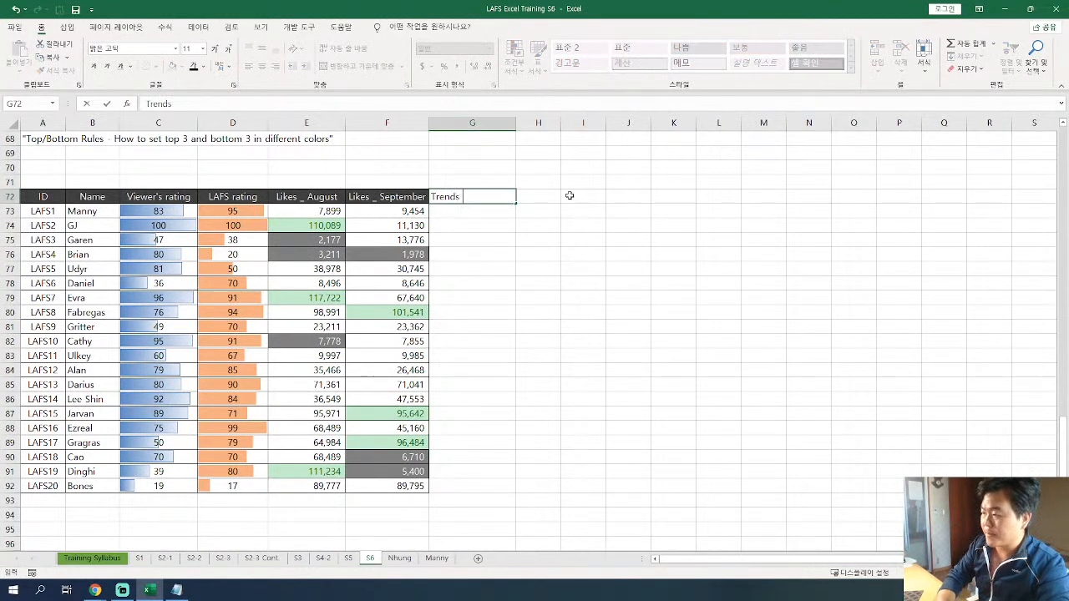
text( betwee)
key(BackSpace)
key(BackSpace)
key(BackSpace)
key(BackSpace)
key(BackSpace)
key(BackSpace)
key(BackSpace)
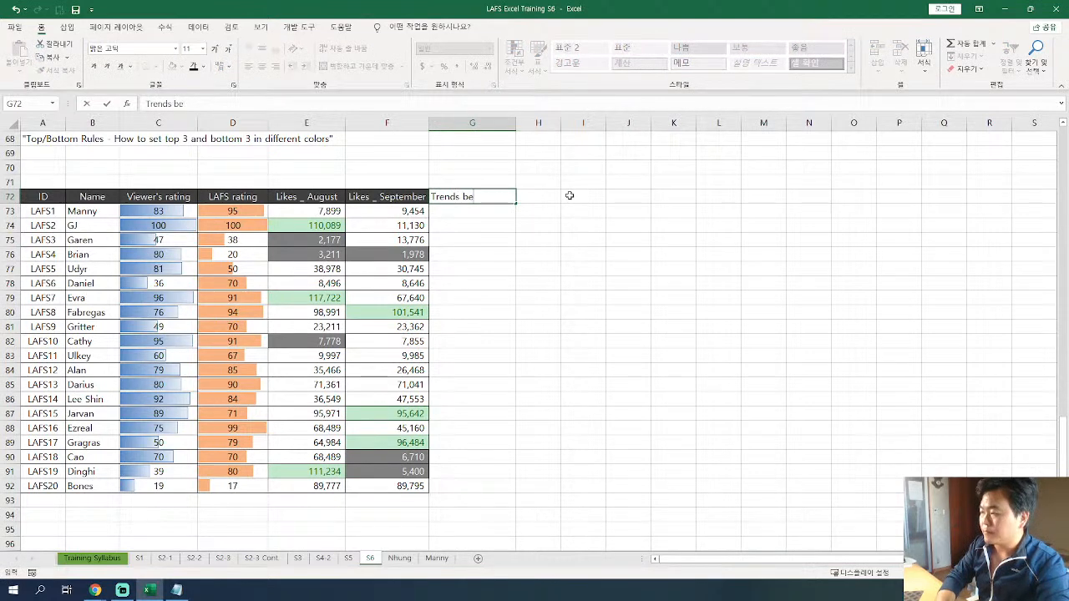
key(Return)
Extend the G72 header text to "Trends of Likes".
double_click(503, 194)
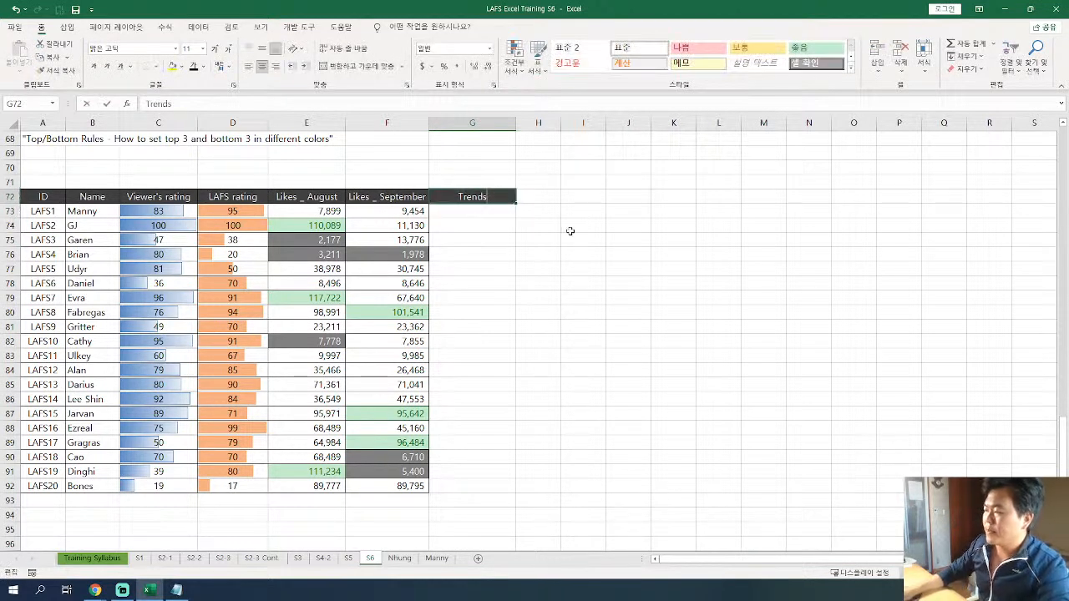
text(of Liks)
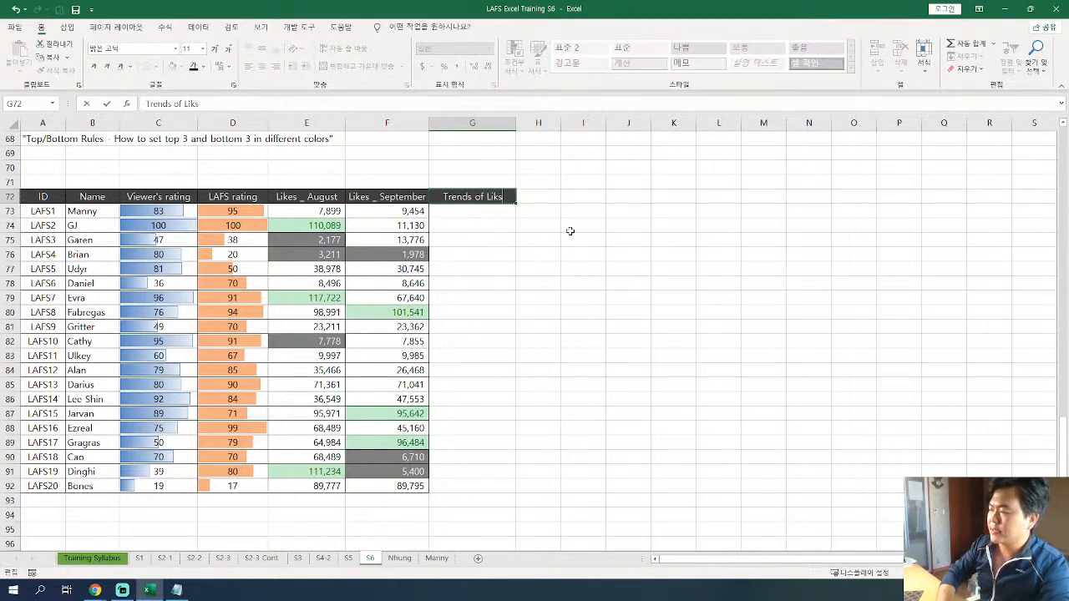
key(BackSpace)
text(es)
key(Return)
Apply all borders to the empty Trends of Likes cells G73:G92.
drag(477, 212, 485, 488)
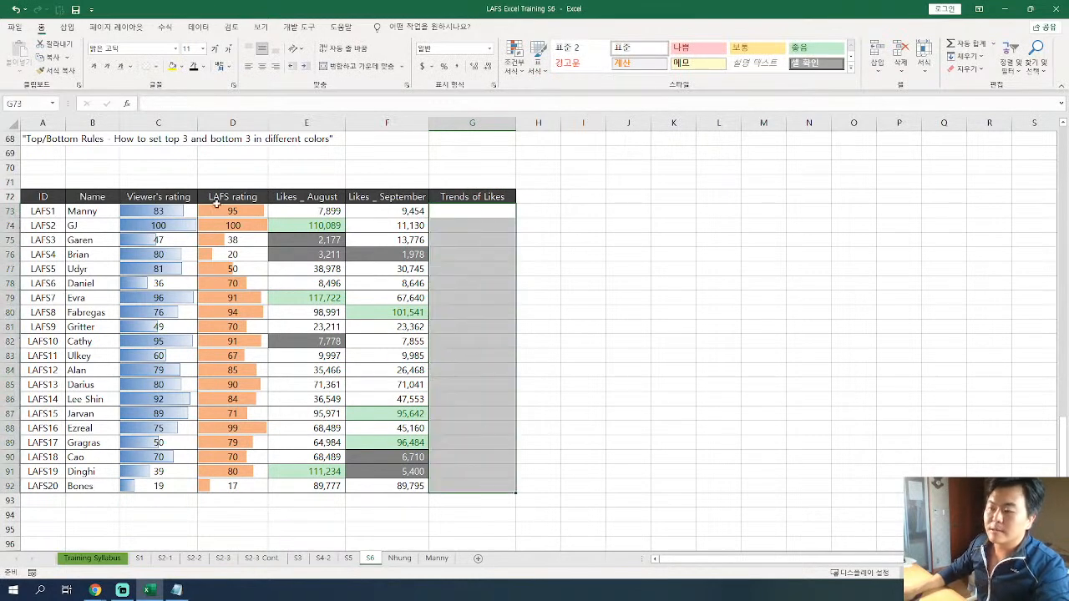
click(157, 66)
click(175, 179)
Calculate September minus August likes with =F73-E73 in G73 and fill the formula down to G92.
click(470, 212)
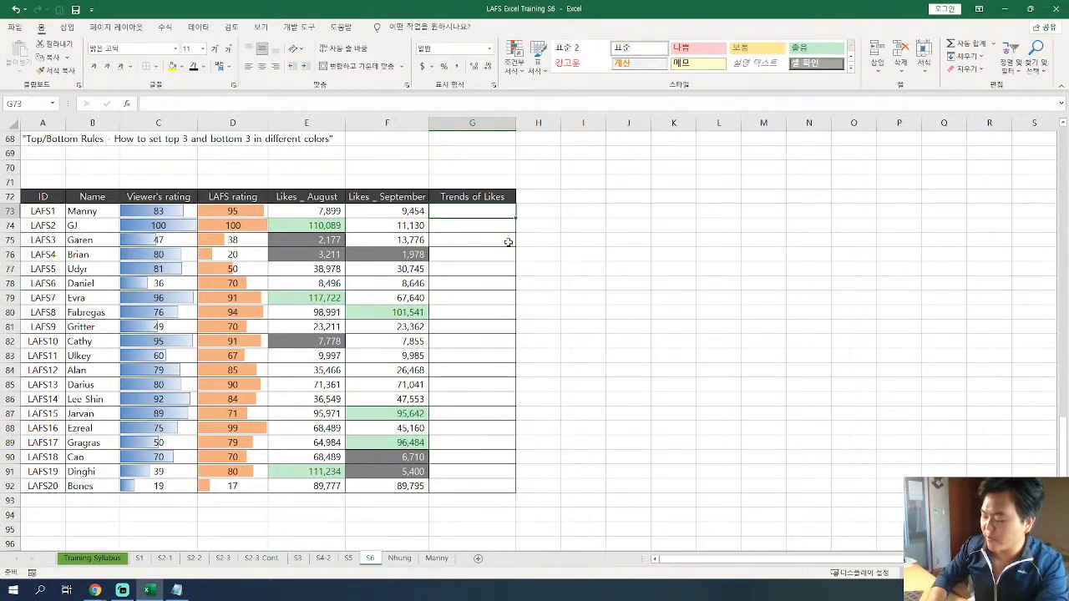
text(=)
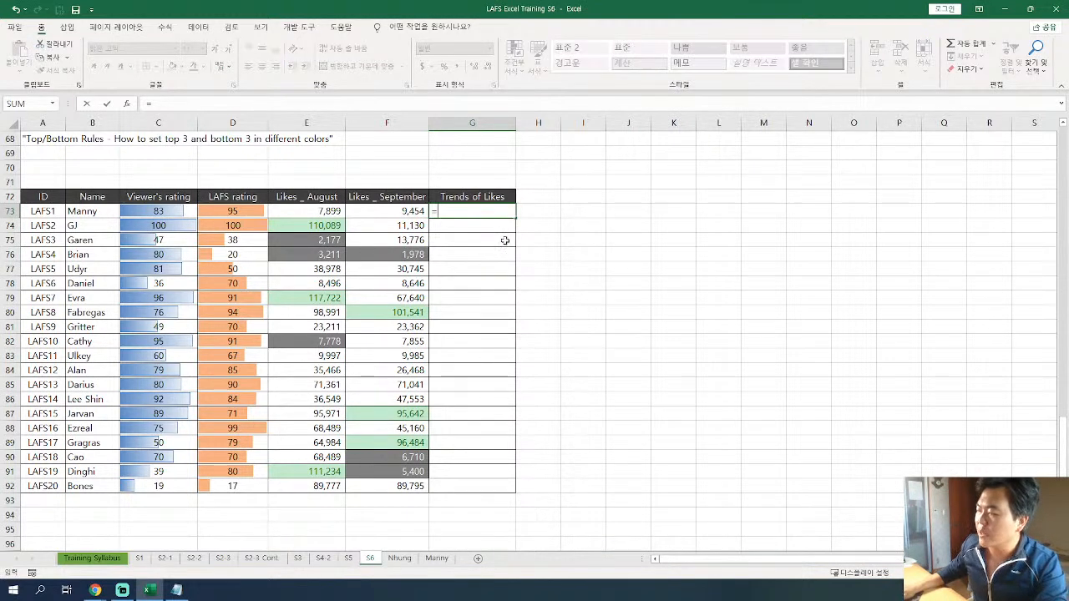
click(394, 214)
text(-)
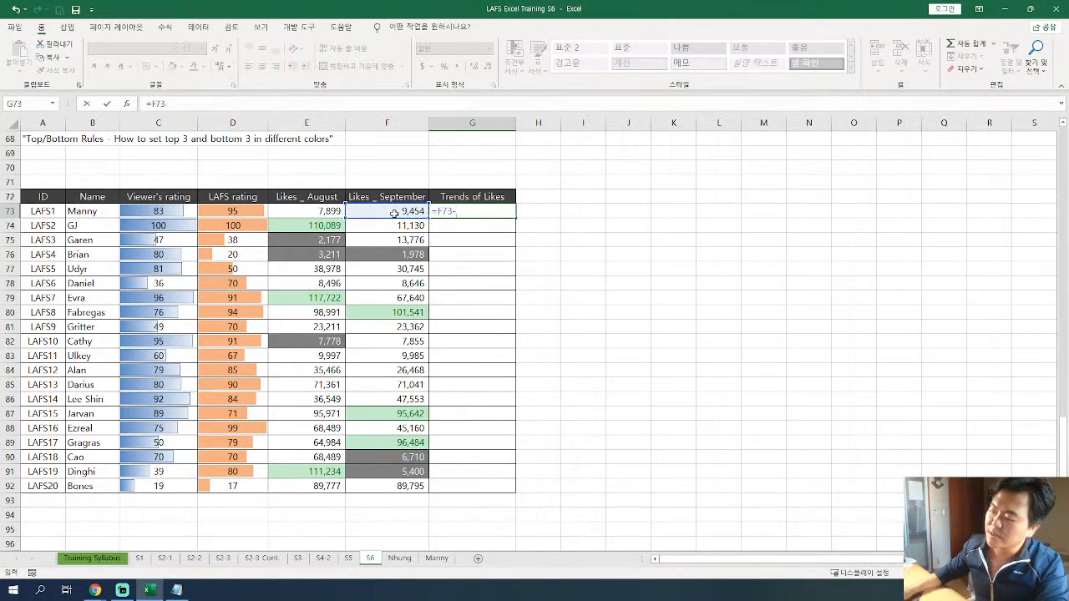
click(313, 214)
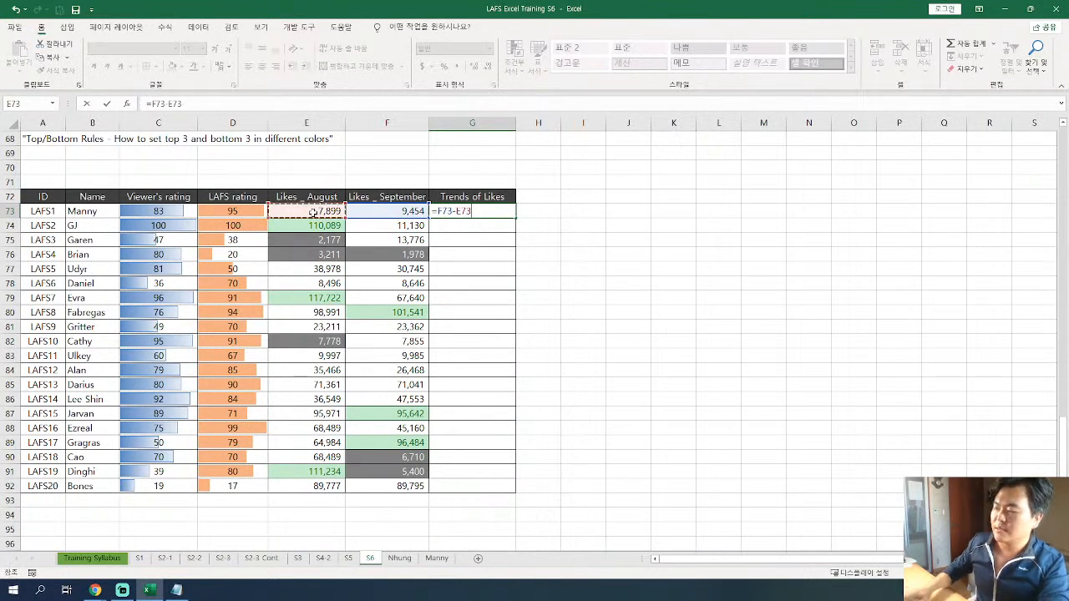
key(Return)
click(504, 213)
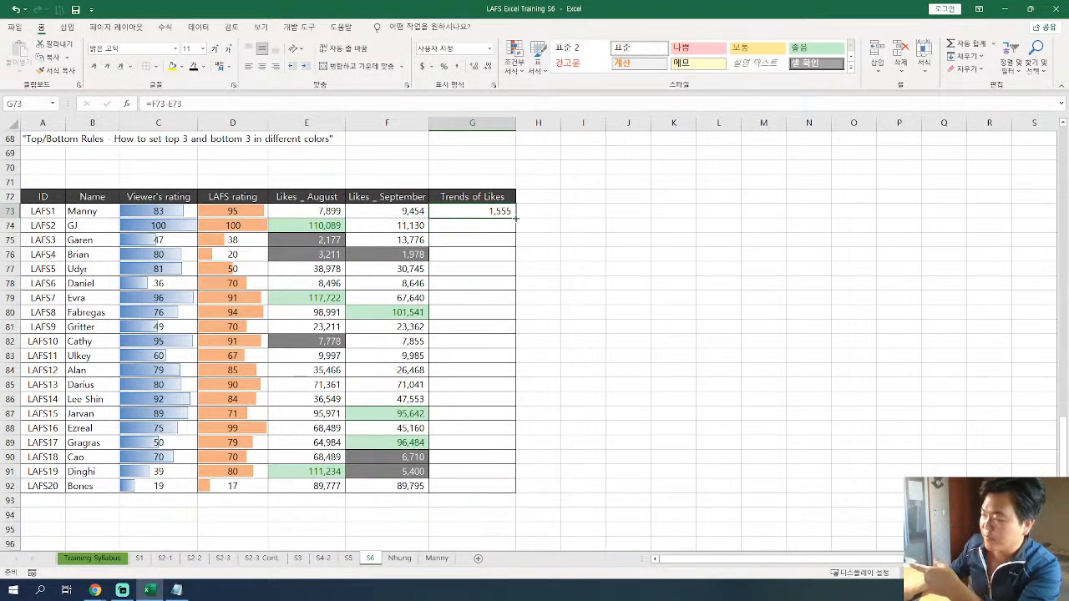
drag(515, 217, 503, 484)
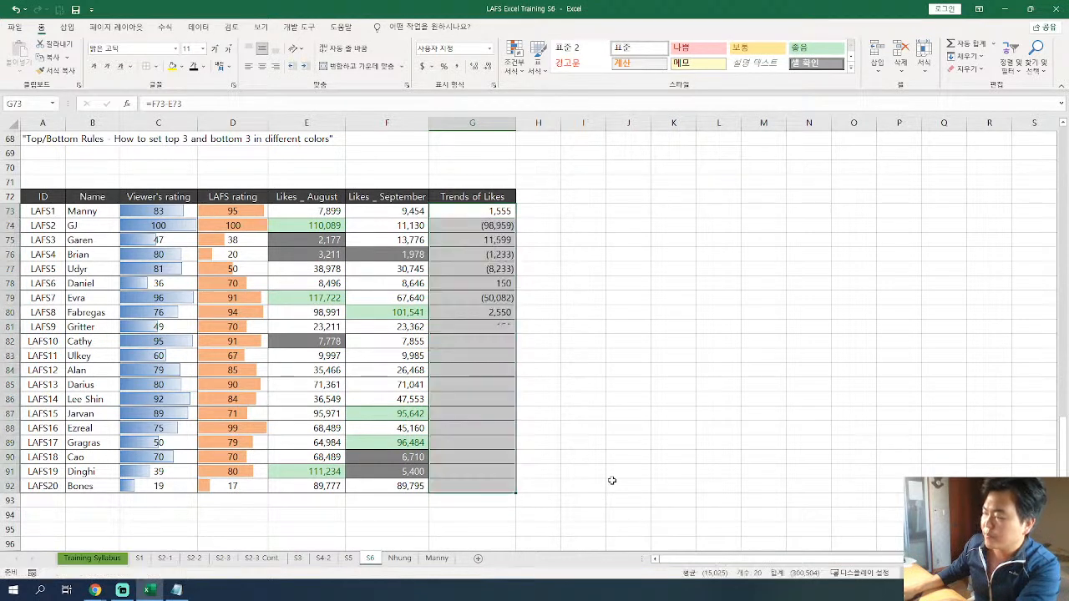
Compare the practice table's Trends of Likes numbers with the icon-only Trend column of the target dashboard.
click(499, 313)
drag(484, 213, 477, 487)
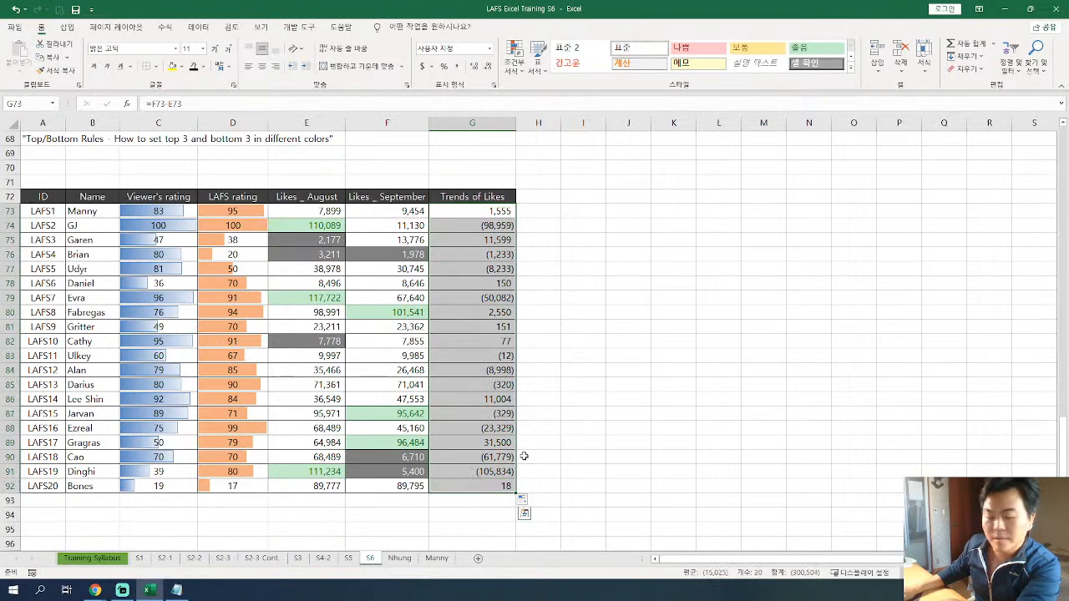
click(572, 328)
drag(493, 211, 502, 487)
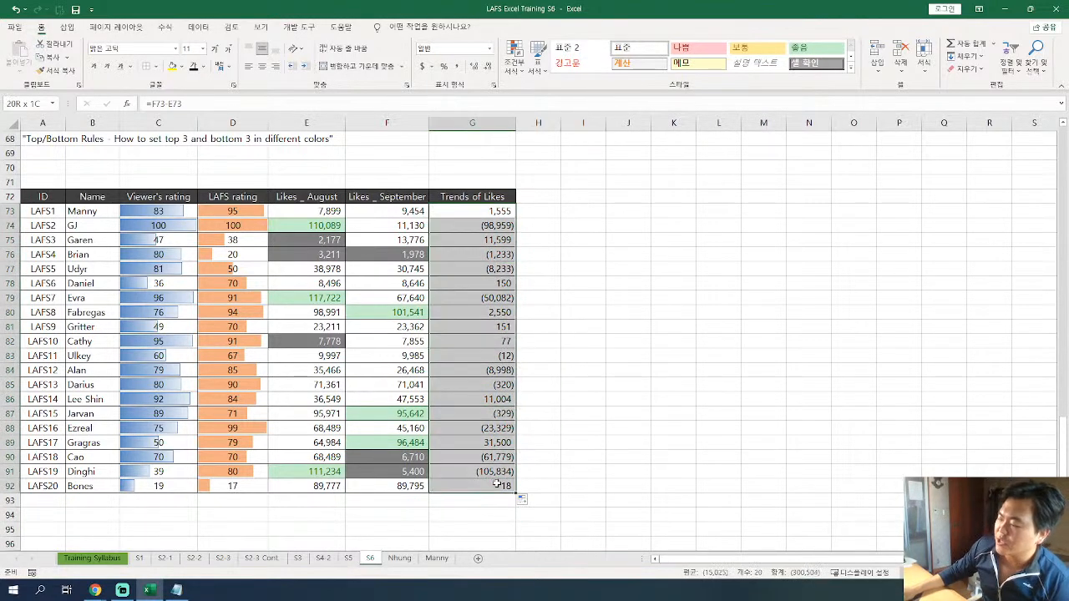
scroll(497, 347, up, 4)
scroll(501, 292, up, 6)
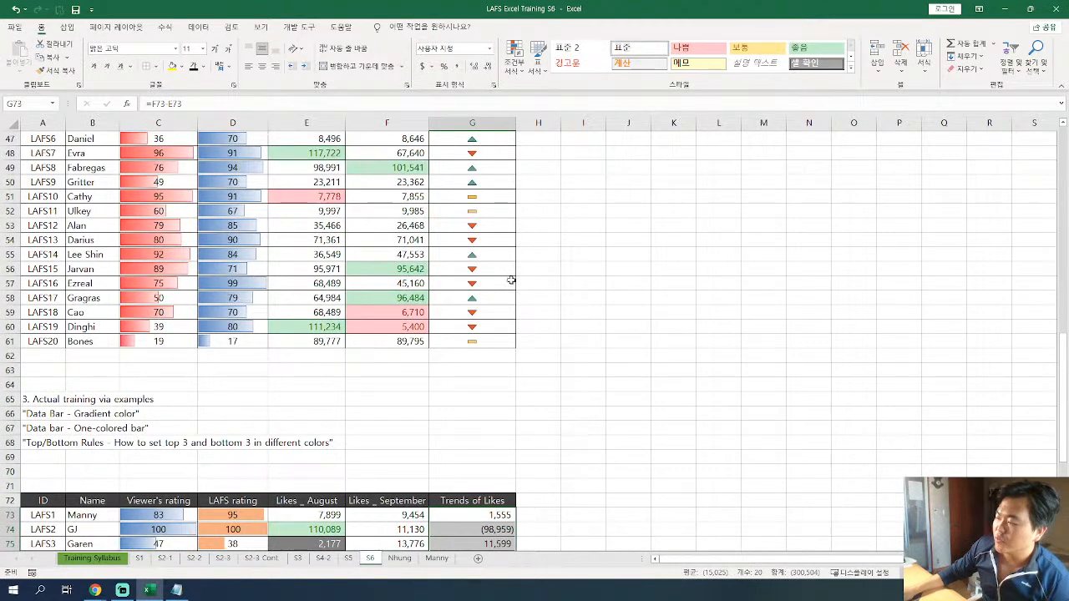
drag(466, 199, 470, 472)
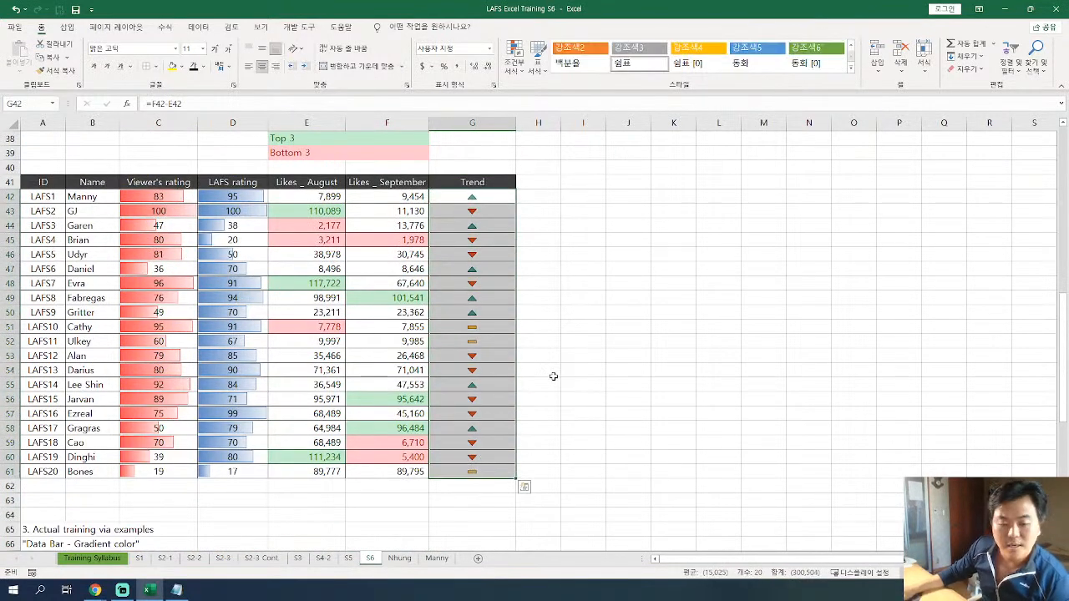
scroll(553, 376, down, 5)
scroll(551, 375, up, 4)
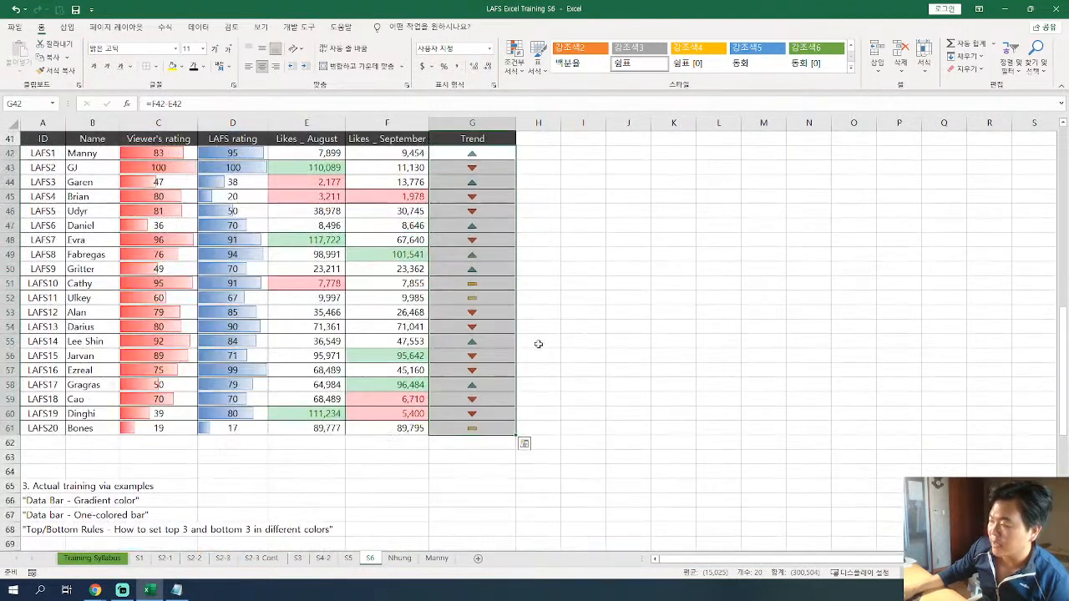
scroll(483, 190, down, 5)
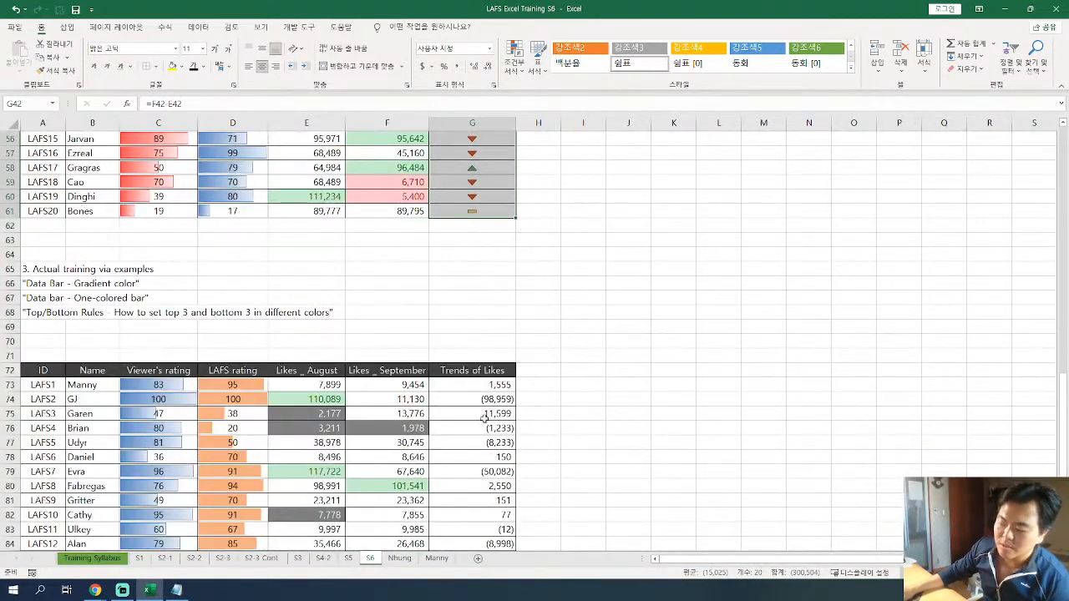
scroll(483, 416, down, 4)
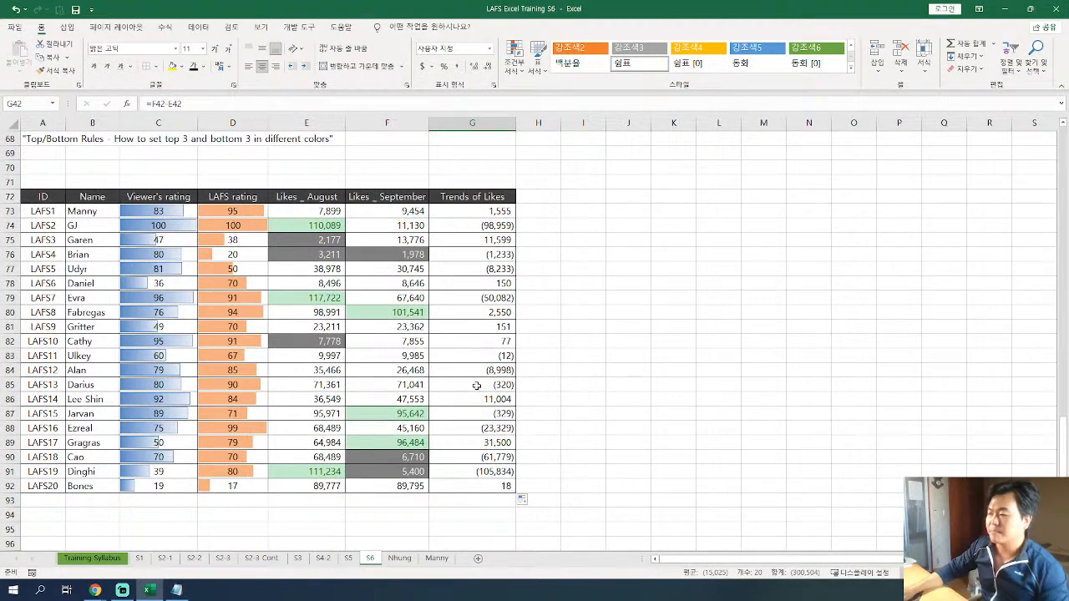
Apply the 3 Triangles icon set as conditional formatting to the Trends of Likes values in G73:G92.
drag(476, 216, 469, 479)
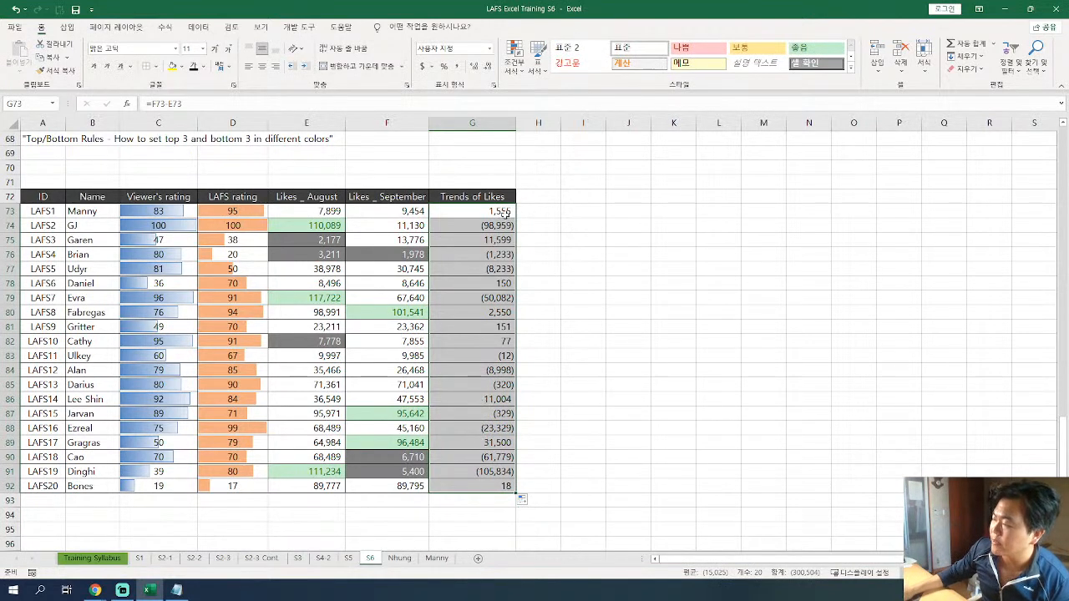
click(516, 60)
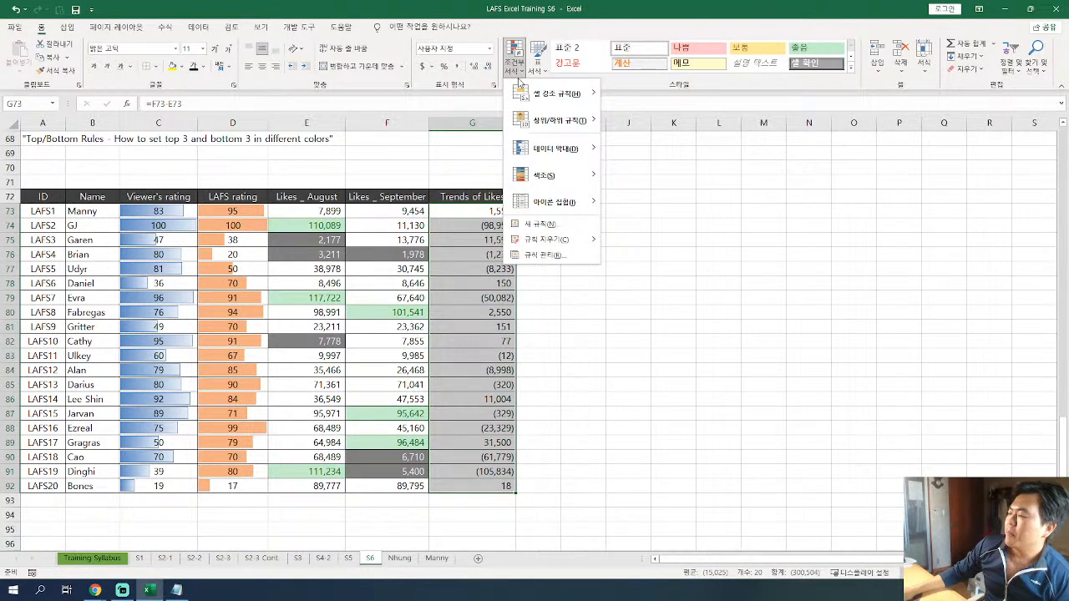
mouse_move(567, 209)
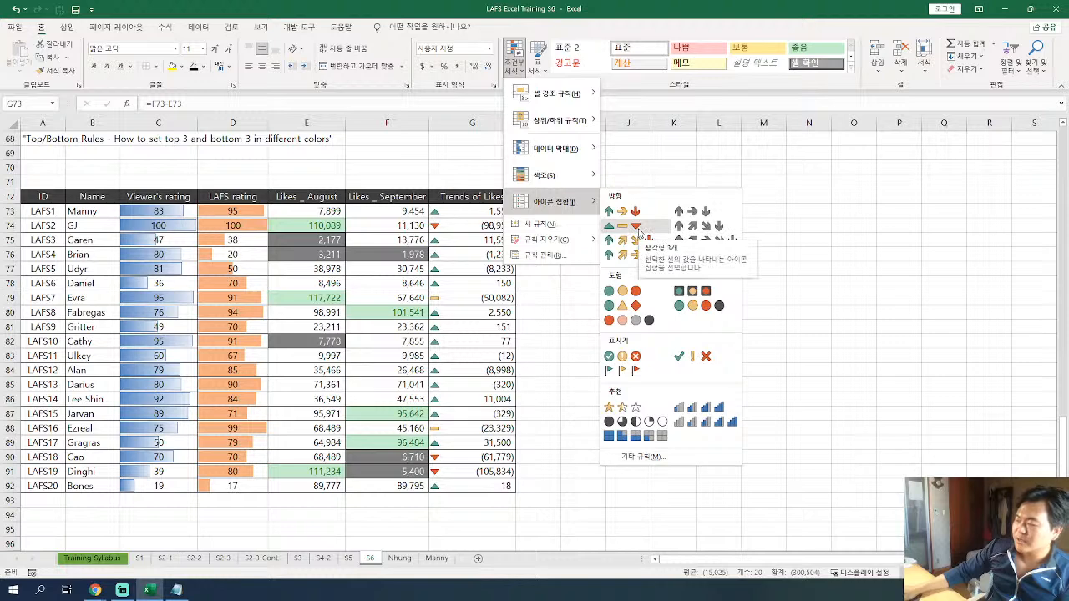
click(638, 229)
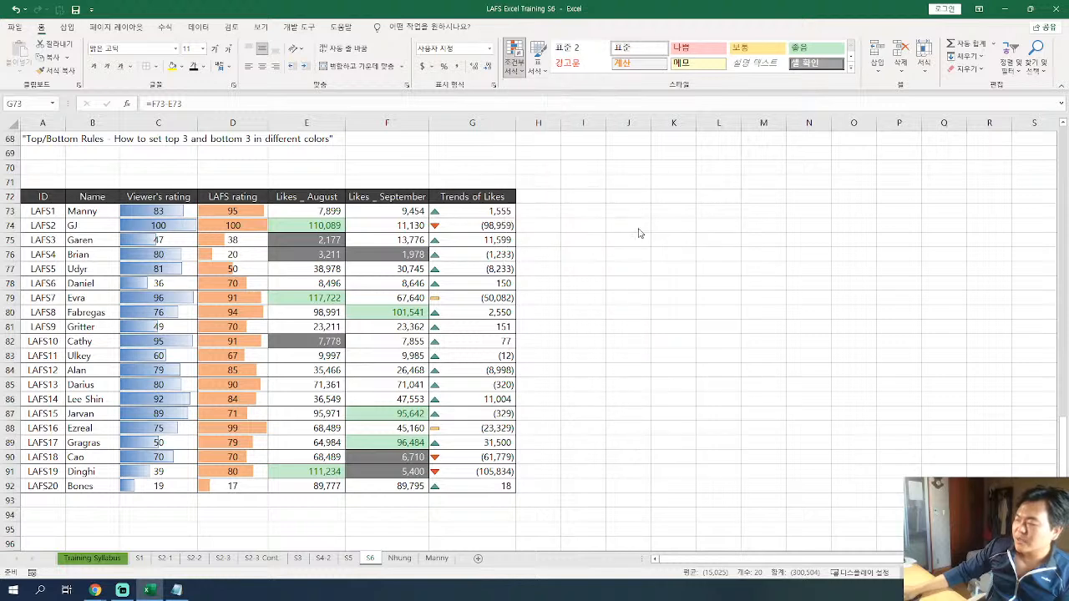
click(471, 298)
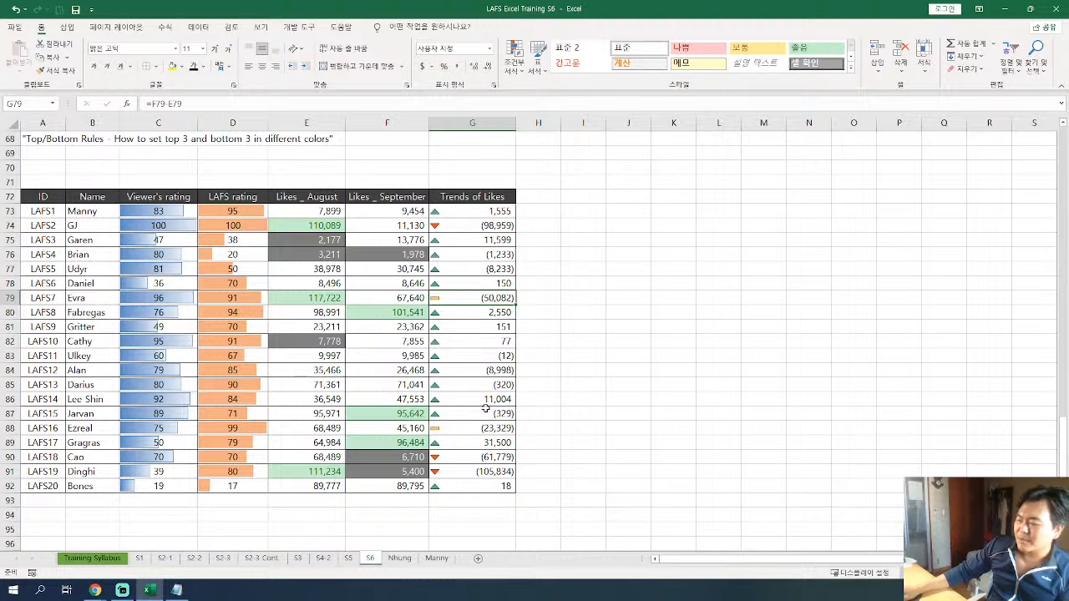
key(Down)
key(Down)
key(Down)
key(Down)
key(Down)
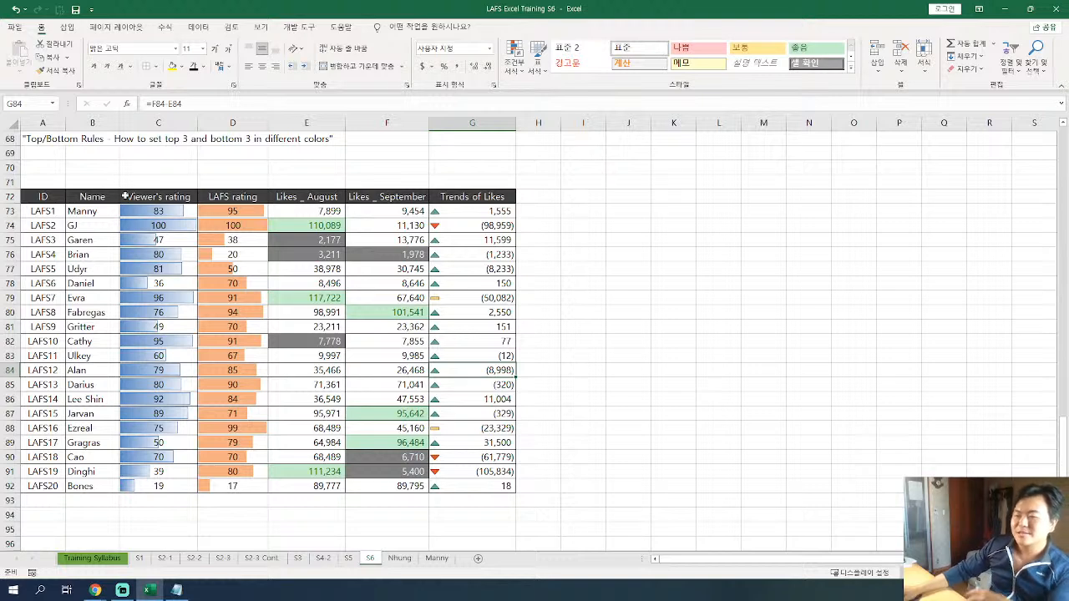
Enter the training note "Icon Sets" in quotation marks in A69.
click(43, 156)
text(")
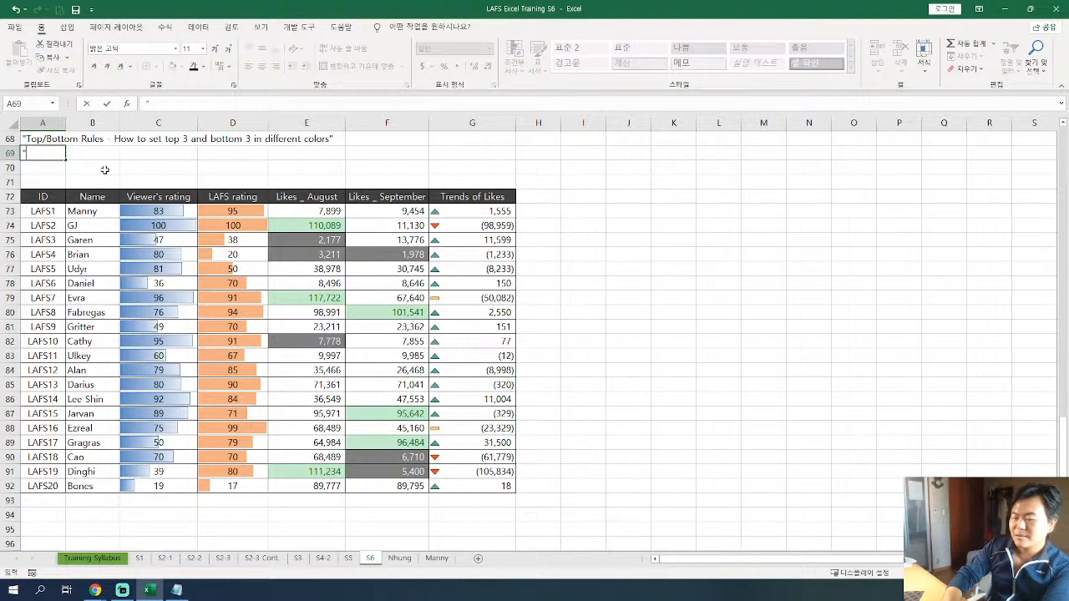
text(Icon Sets")
key(Return)
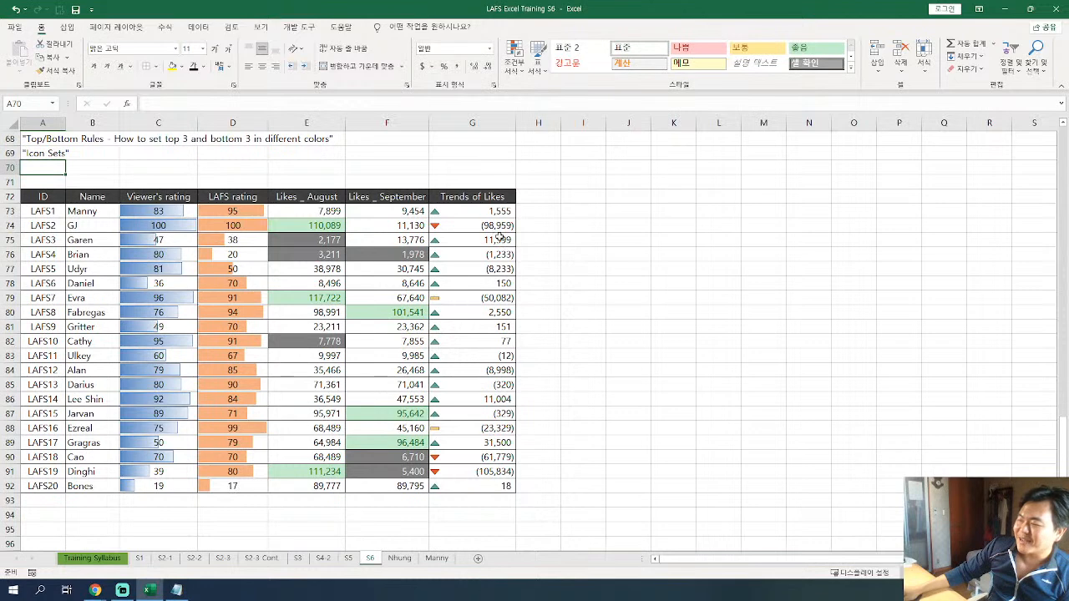
Edit the icon set rule on the Trends of Likes values in G73:G92, changing both threshold types from percent to Number (숫자).
click(497, 299)
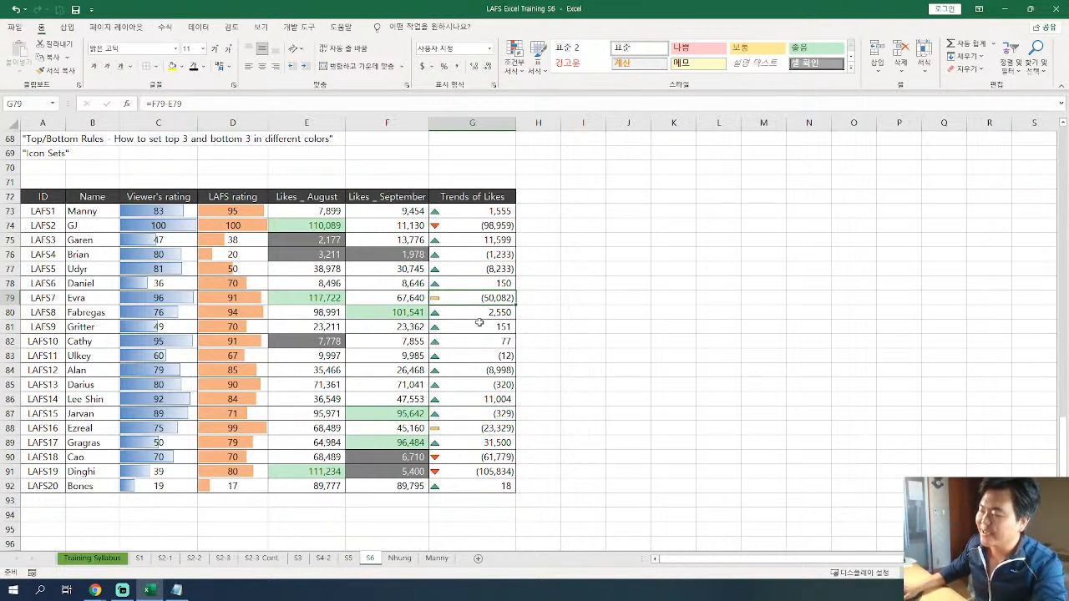
drag(458, 212, 458, 486)
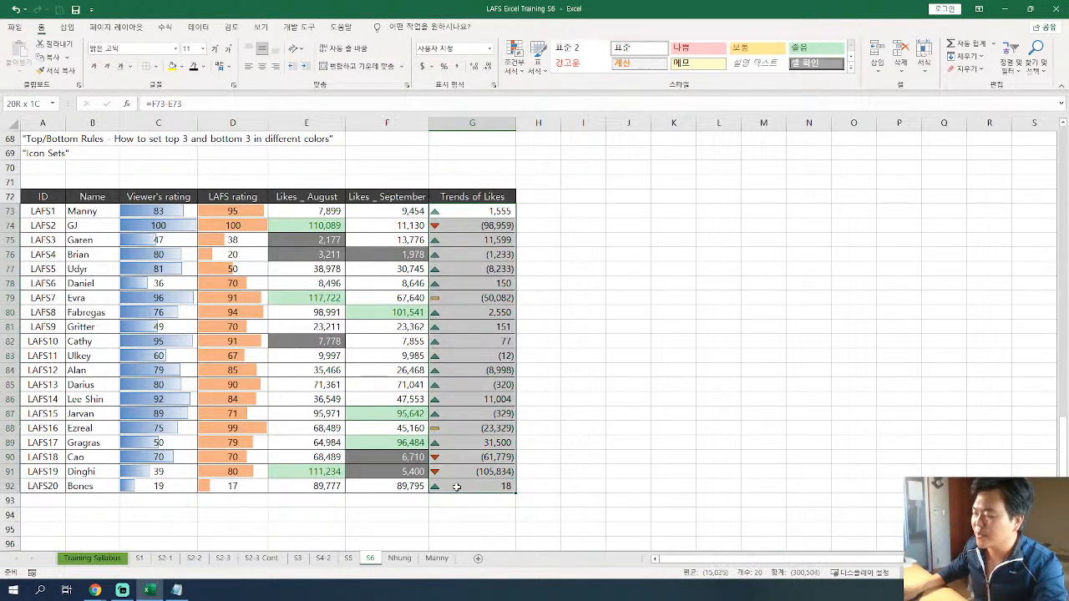
click(514, 63)
mouse_move(543, 208)
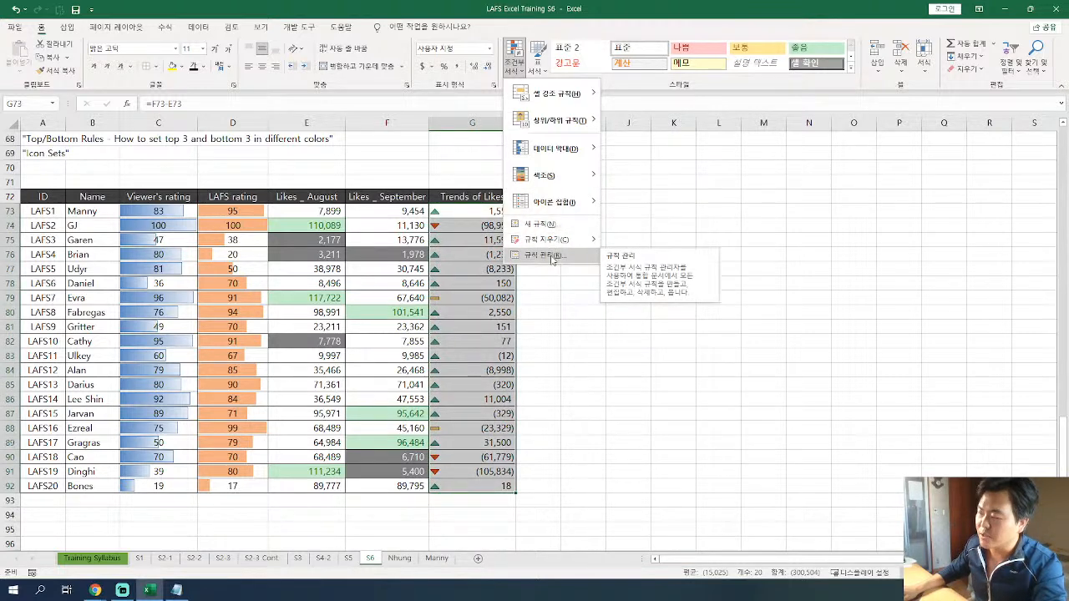
click(552, 259)
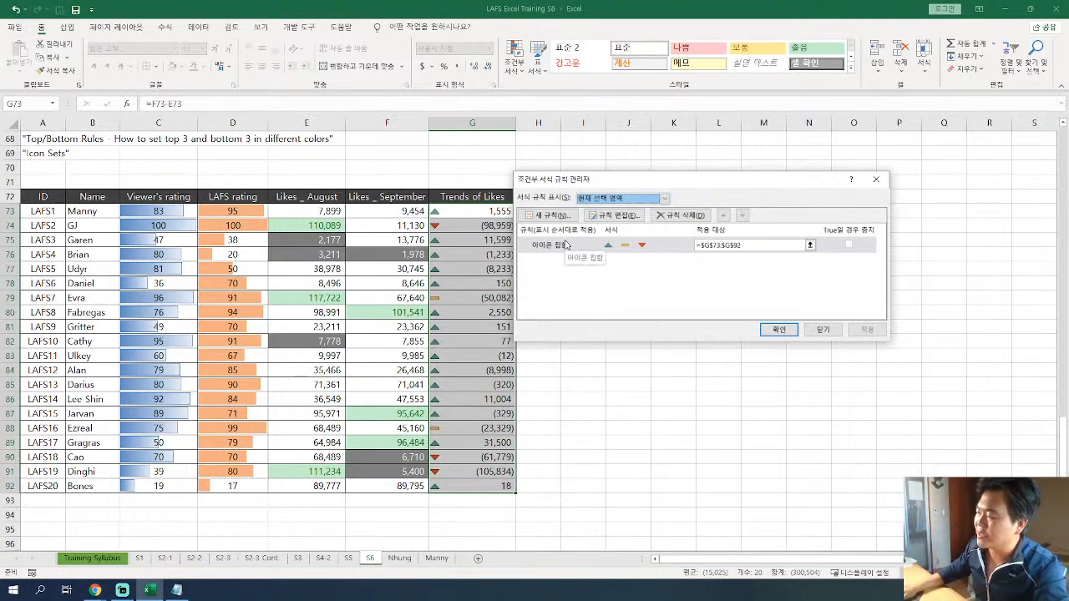
double_click(572, 244)
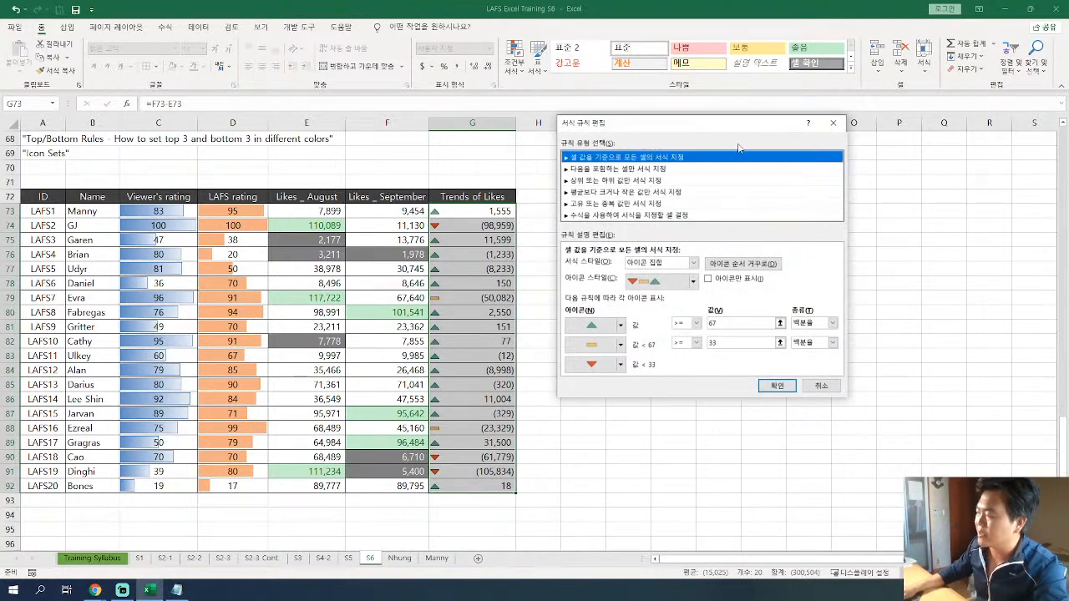
drag(673, 126, 473, 135)
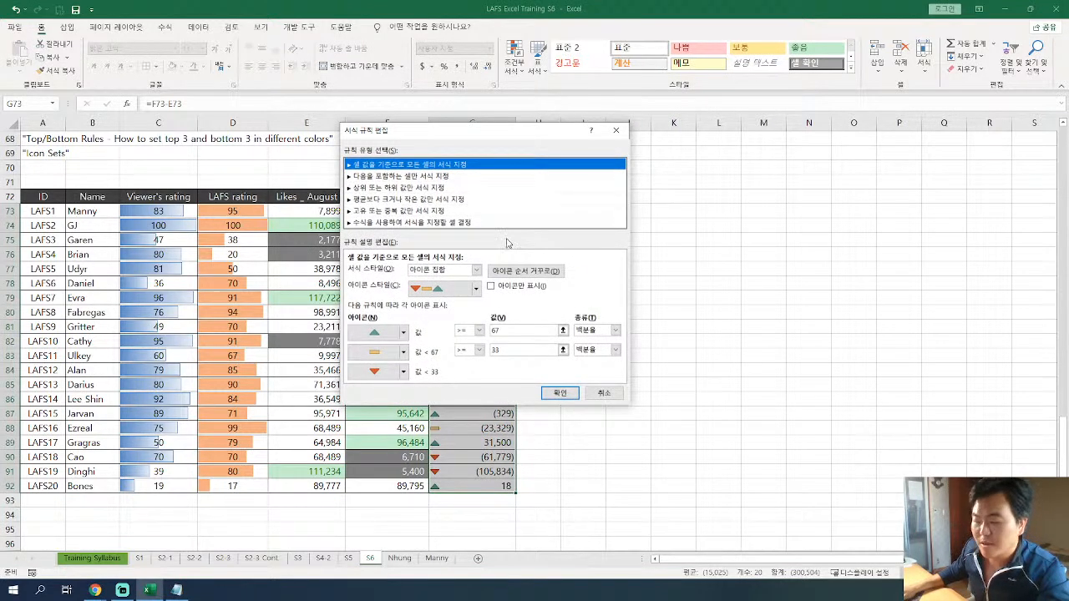
drag(428, 133, 470, 114)
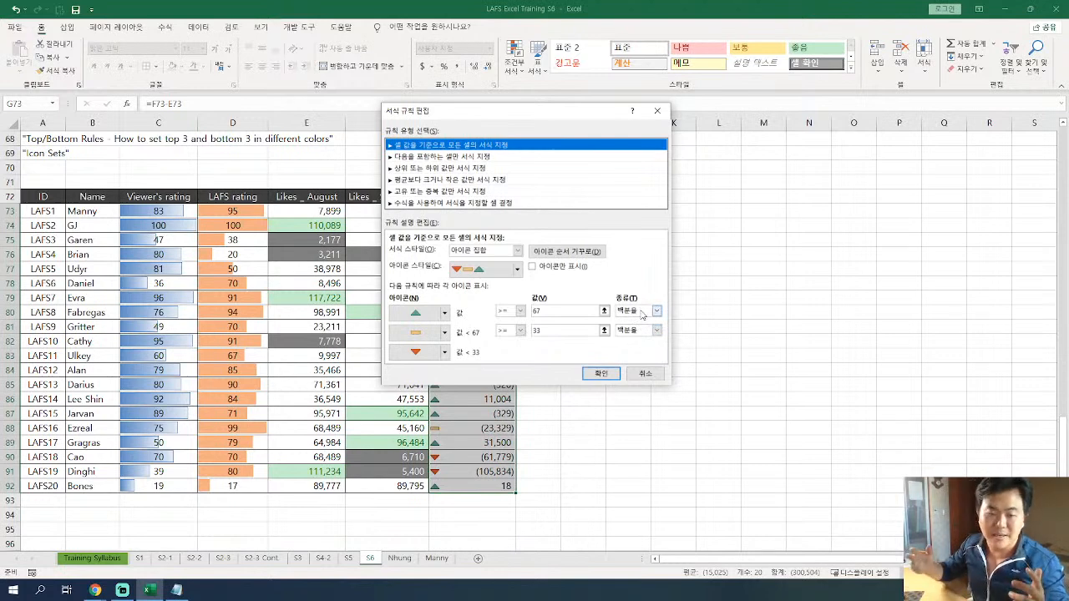
drag(450, 113, 654, 127)
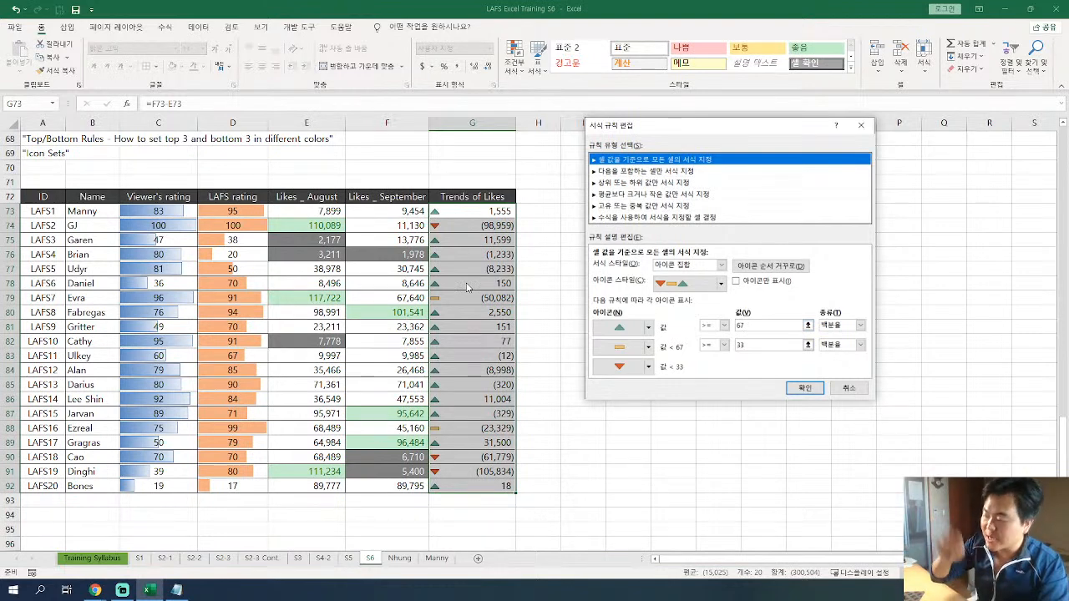
drag(652, 126, 378, 126)
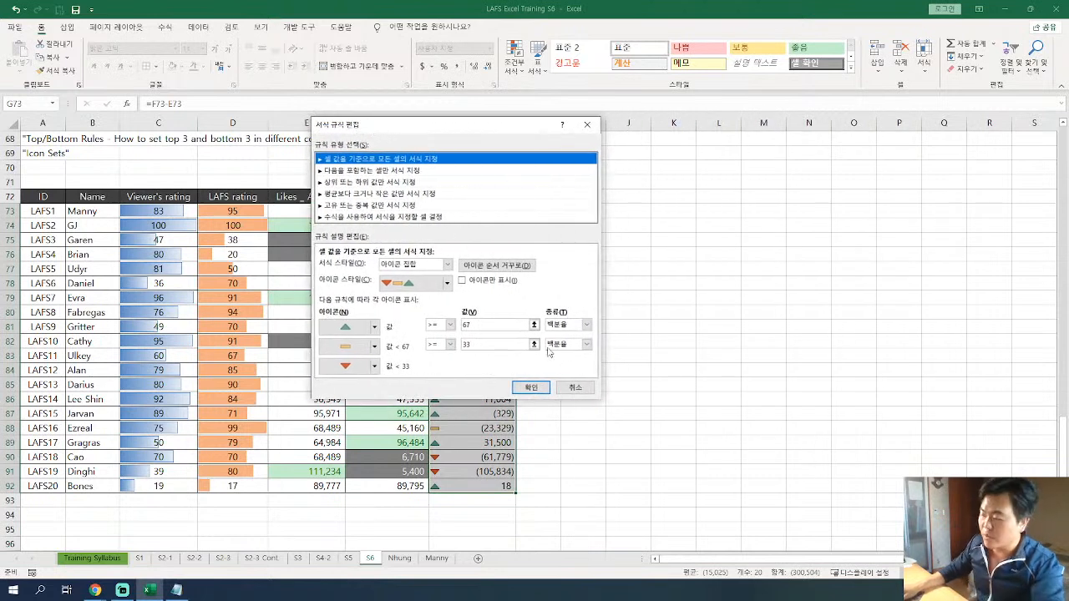
click(587, 326)
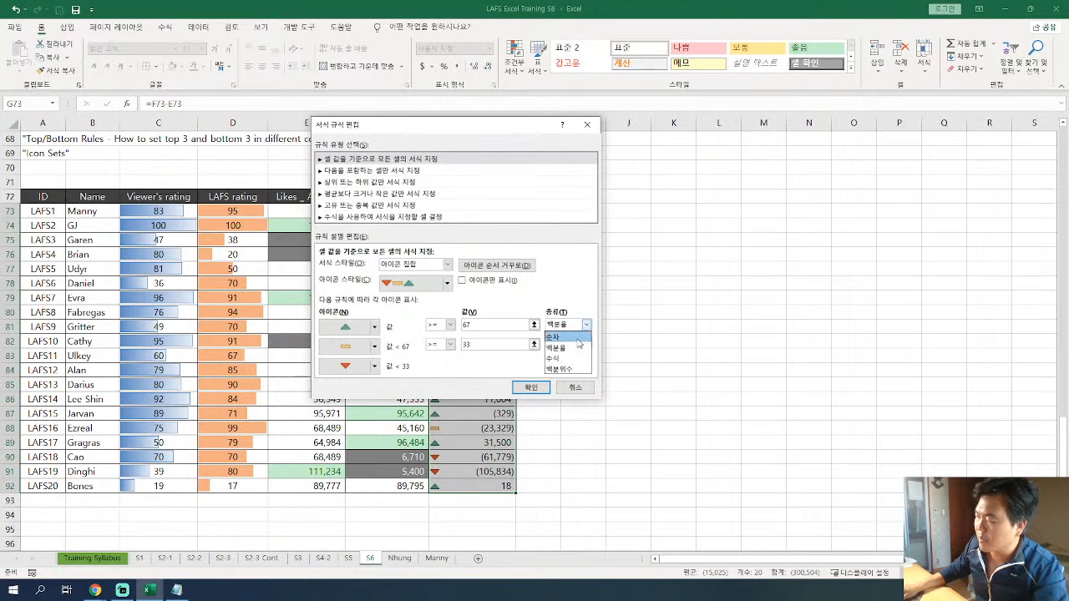
click(578, 339)
click(588, 345)
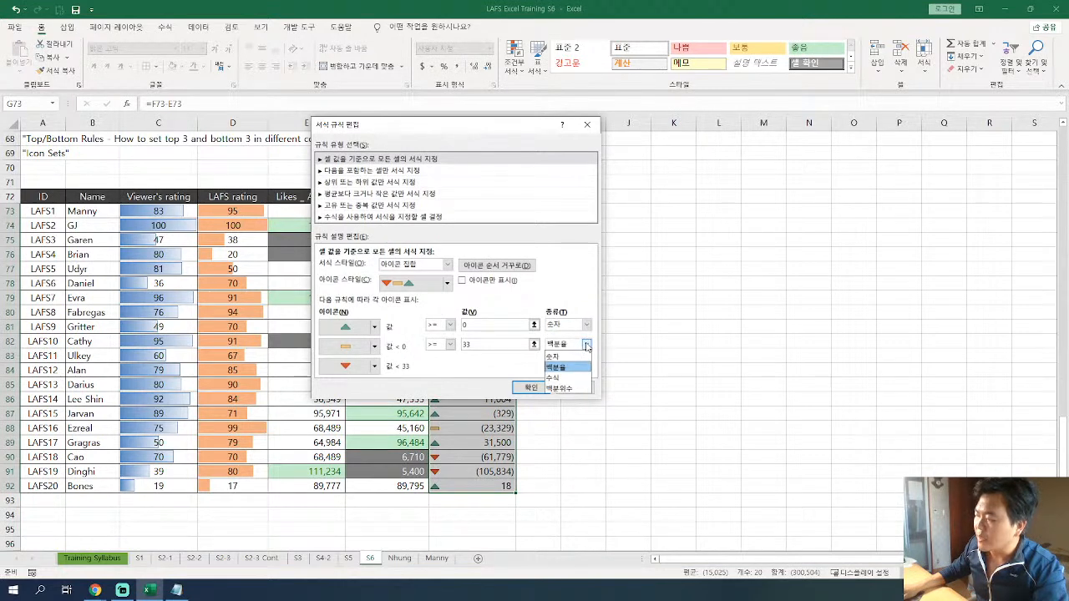
click(586, 357)
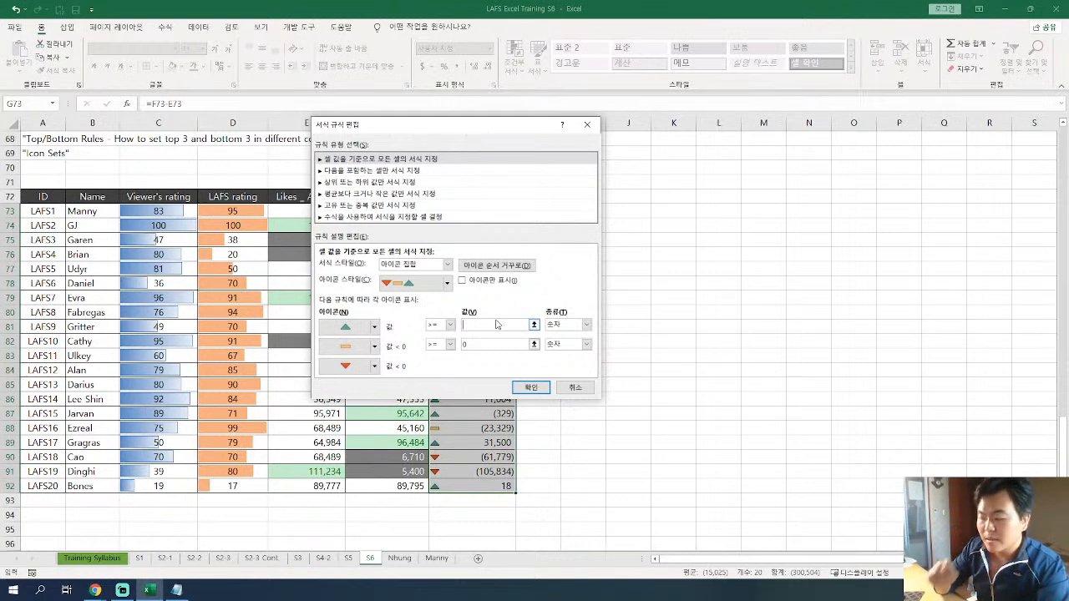
Set the icon thresholds to >= 151 for the green triangle and >= -151 for the yellow dash, and apply the edited rule.
text(15)
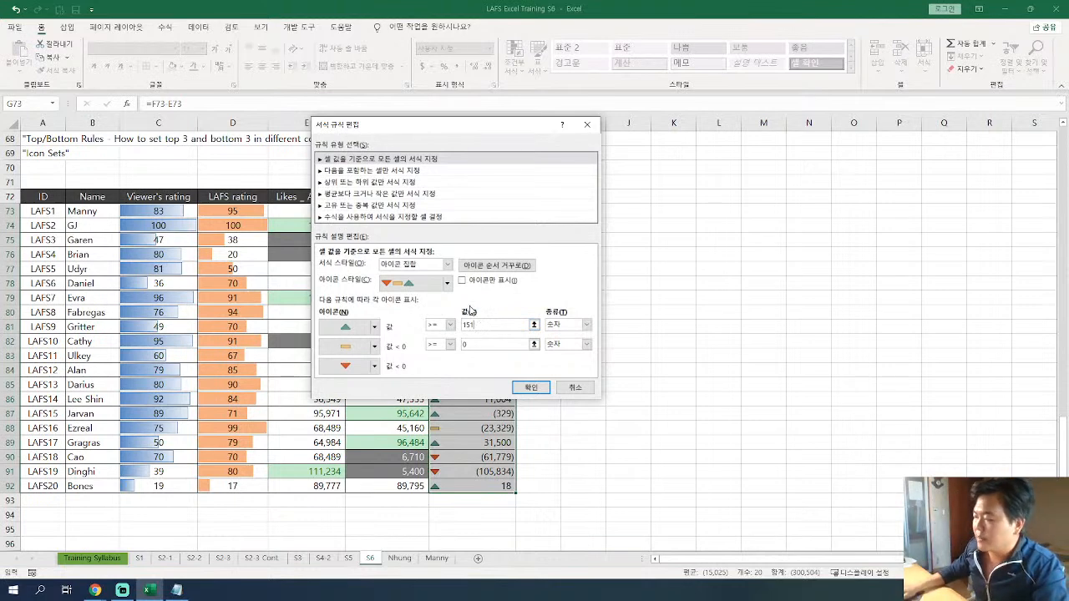
click(477, 346)
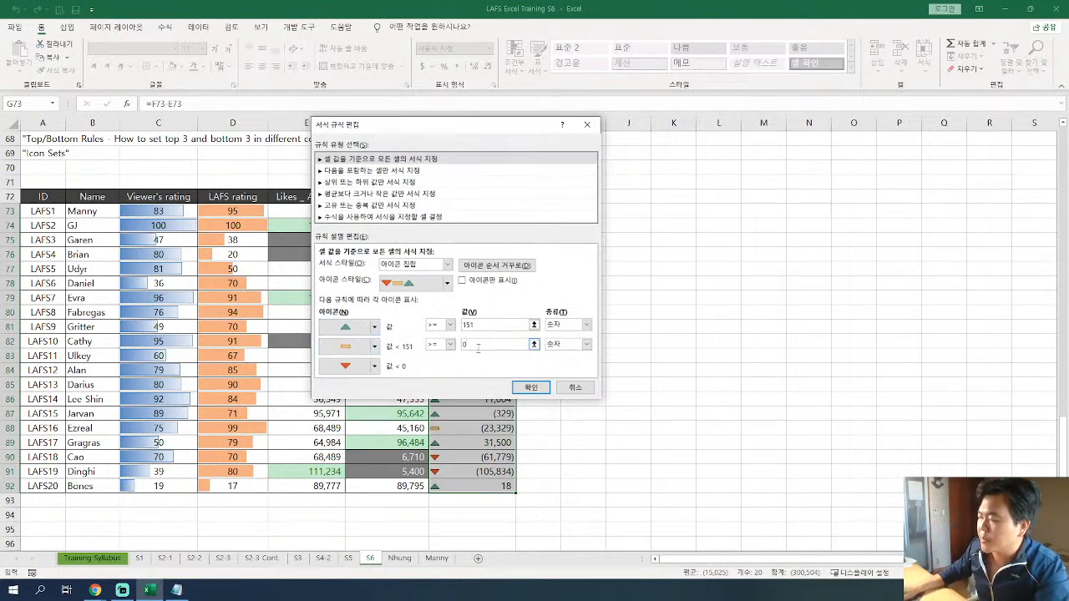
key(BackSpace)
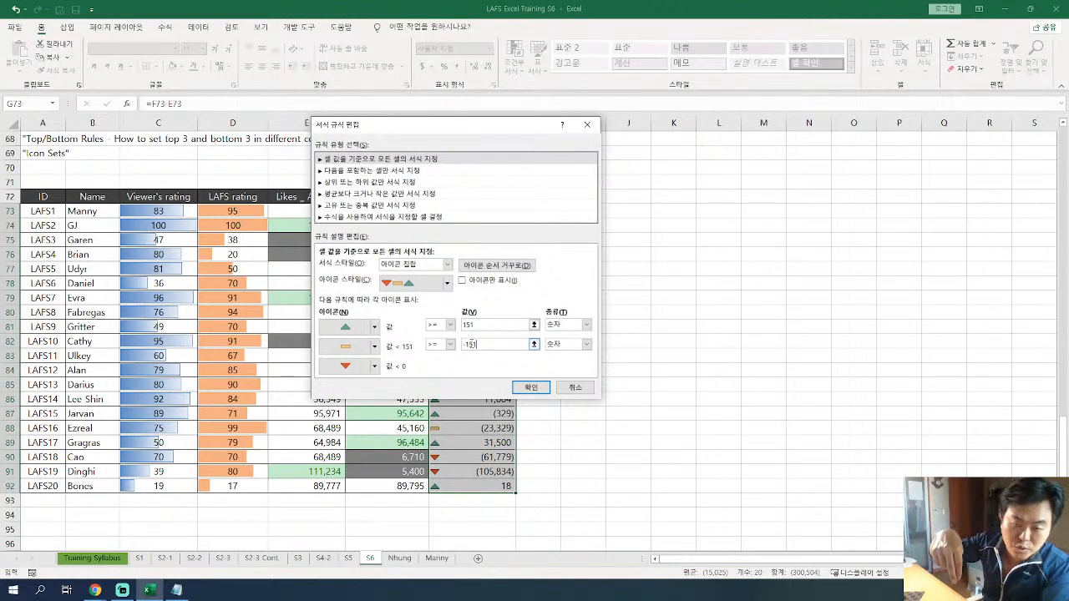
click(541, 391)
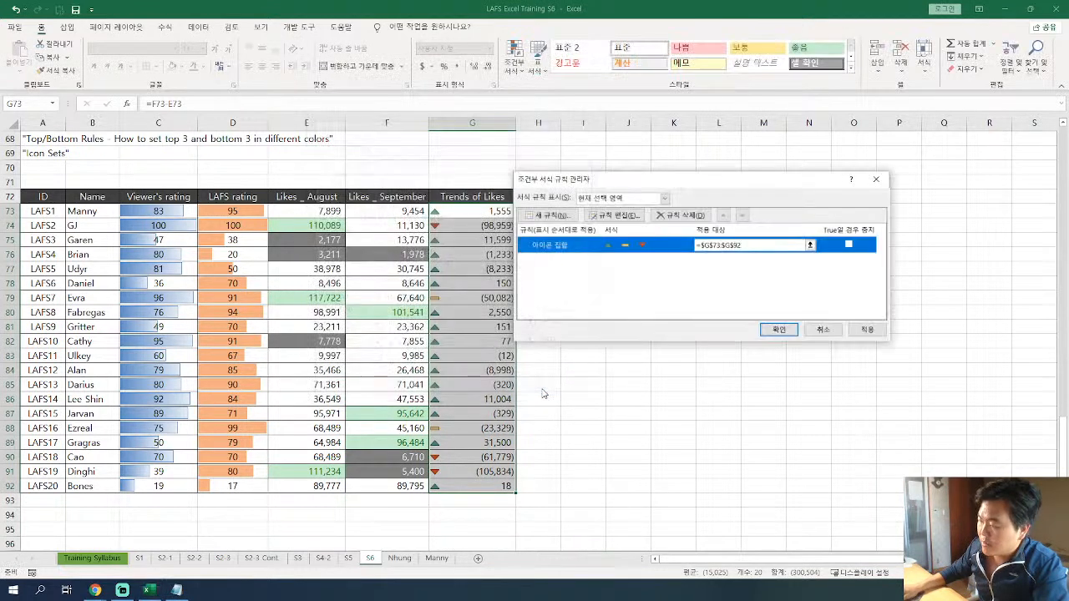
click(776, 331)
Check the Trends of Likes icons against their values row by row and compare them with the target dashboard's icon-only column.
click(474, 346)
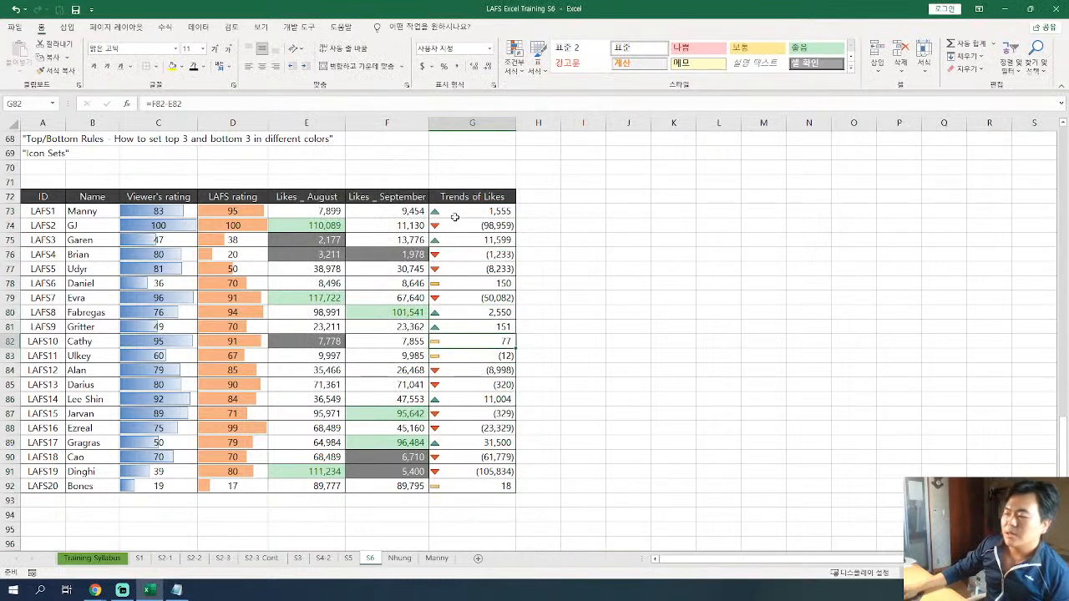
drag(455, 213, 454, 470)
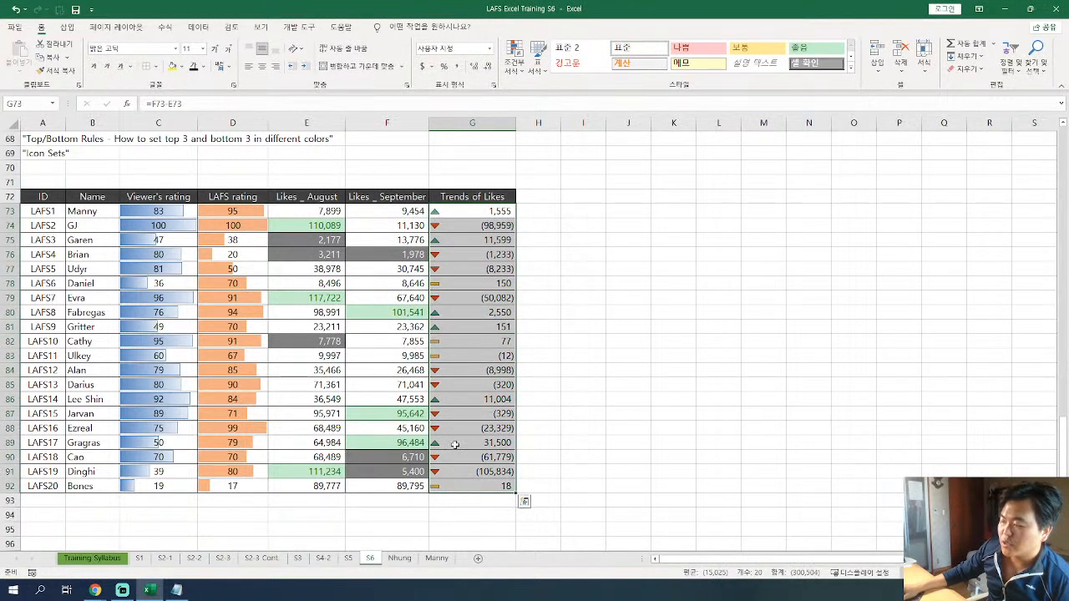
click(465, 427)
click(476, 268)
click(471, 238)
click(478, 228)
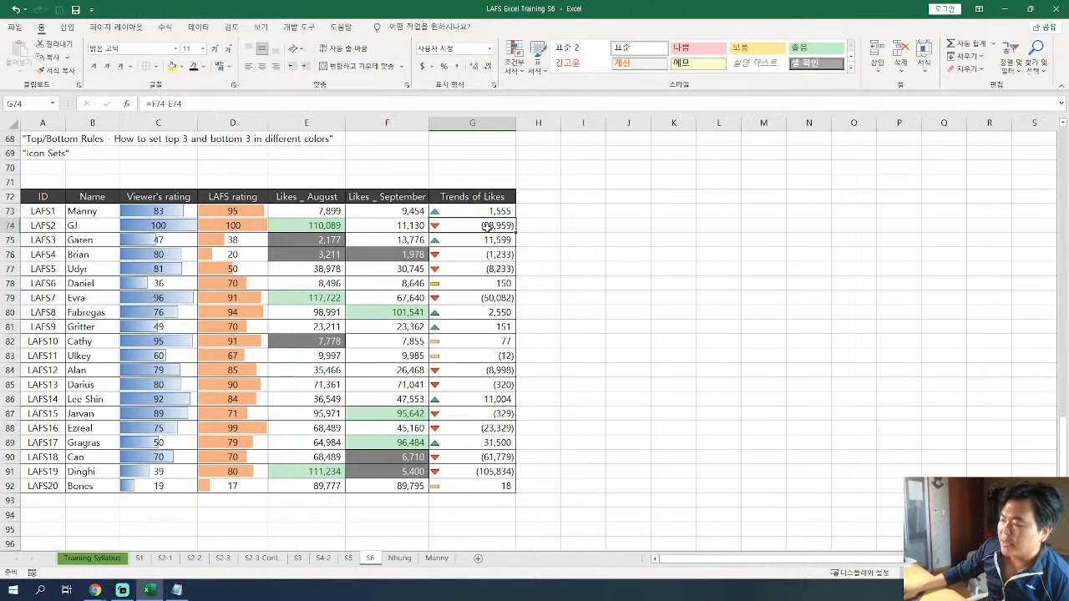
click(464, 252)
click(487, 240)
click(491, 215)
click(488, 239)
click(486, 211)
click(480, 240)
click(488, 257)
click(489, 270)
click(491, 284)
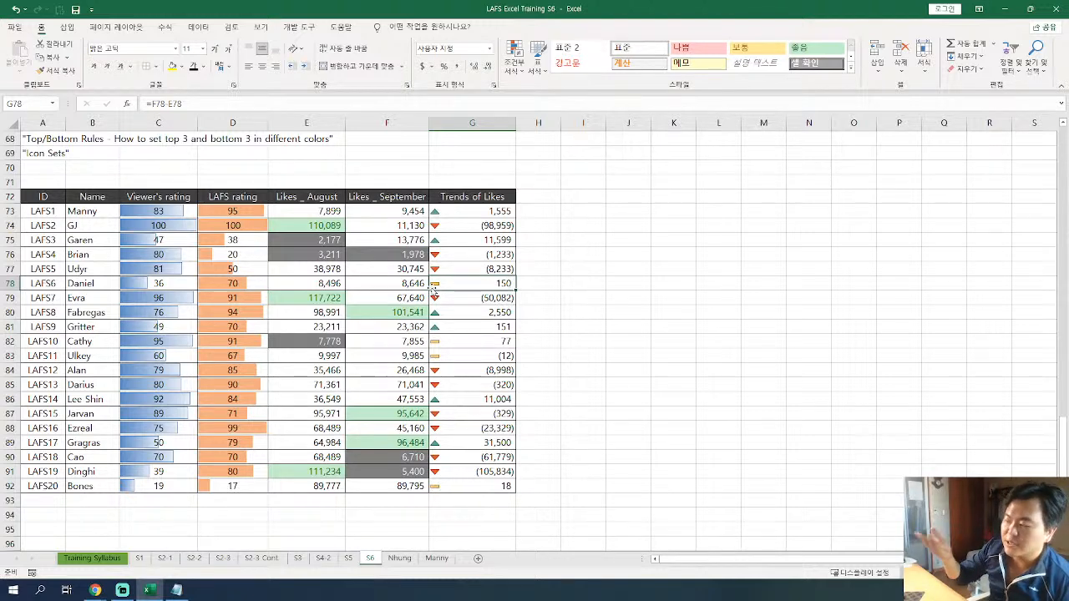
click(458, 343)
click(482, 359)
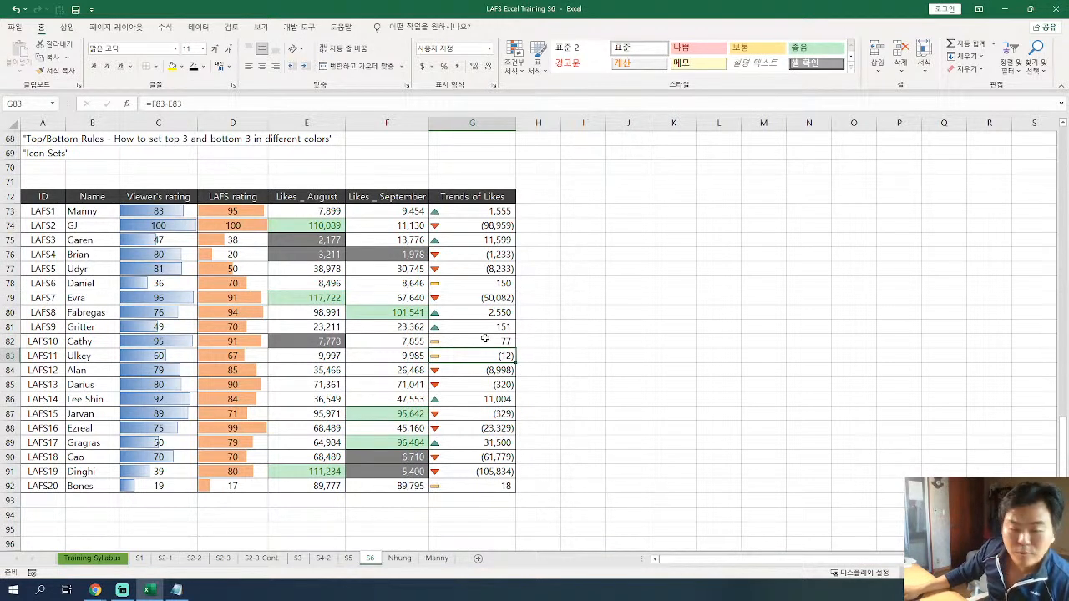
drag(472, 211, 468, 489)
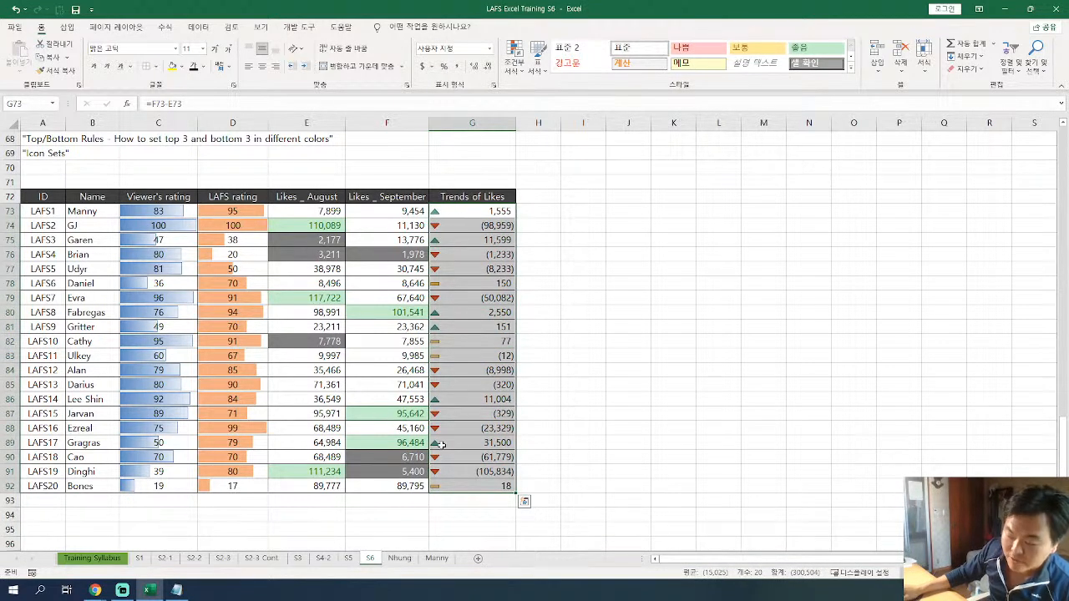
scroll(480, 288, up, 8)
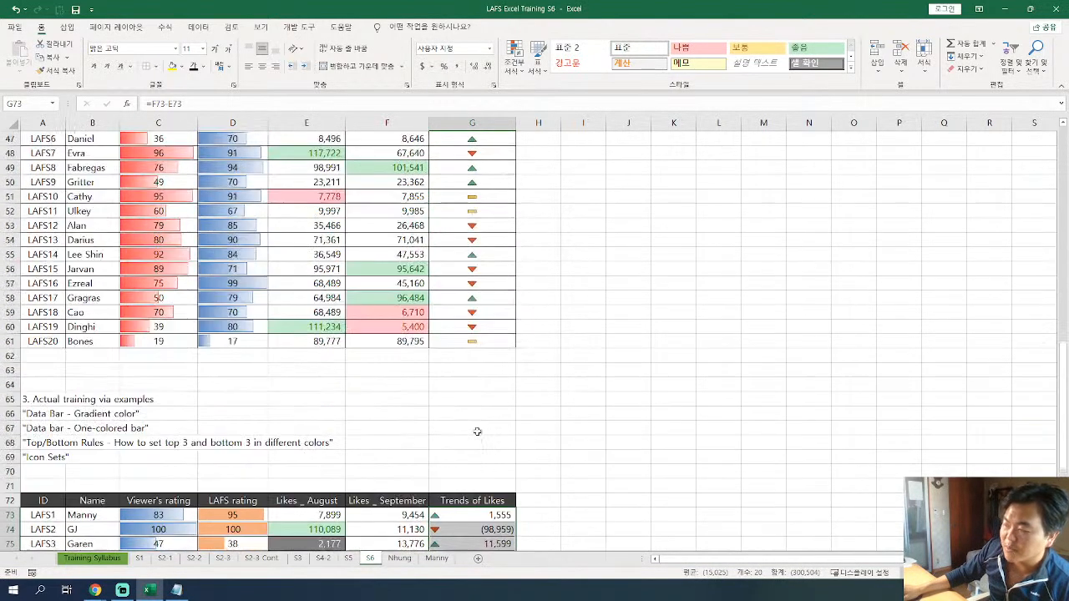
scroll(483, 284, down, 7)
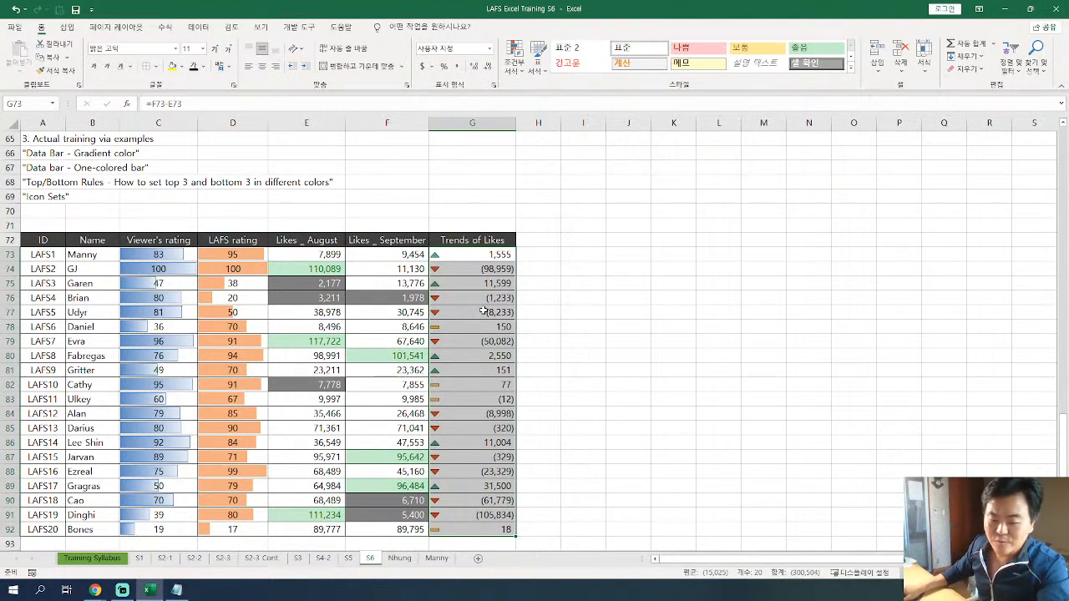
click(498, 284)
Edit the G73:G92 icon set rule to show icons only, keeping the 3 Triangles style, and center the icons in their cells.
drag(483, 254, 472, 473)
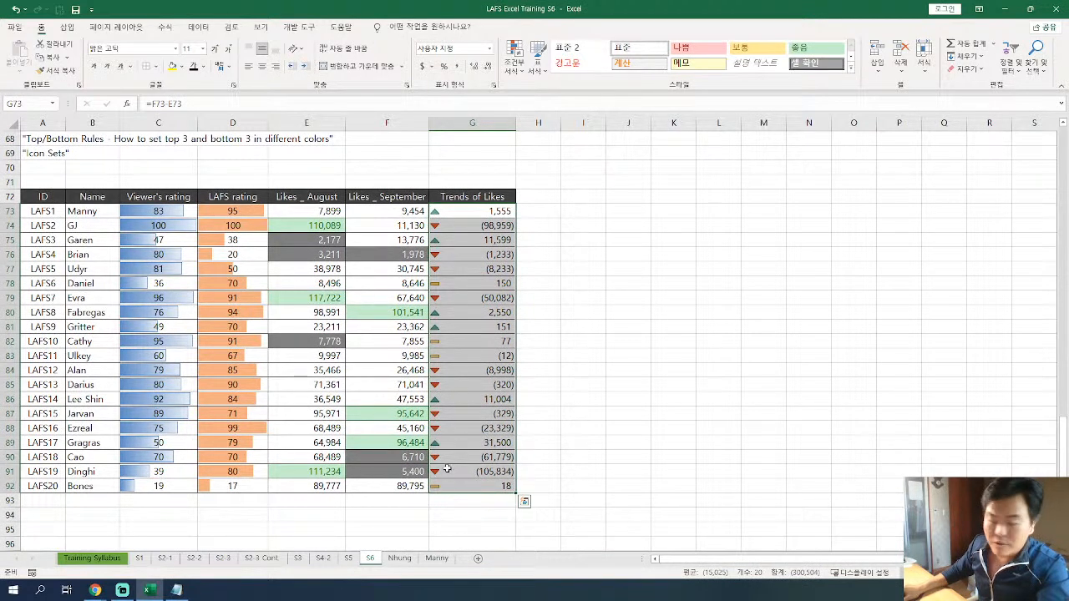
click(514, 67)
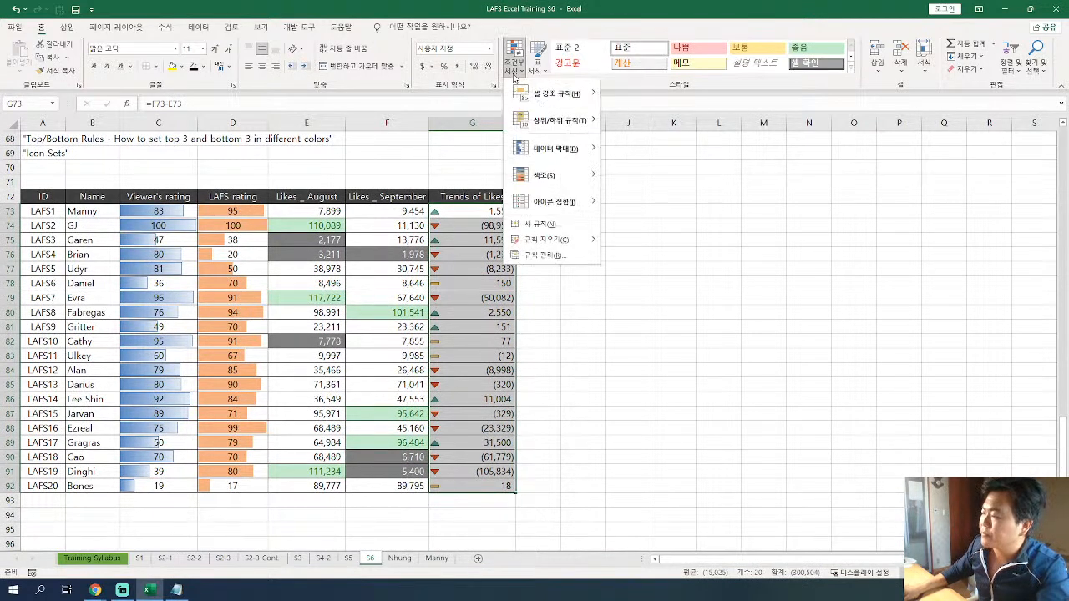
click(543, 255)
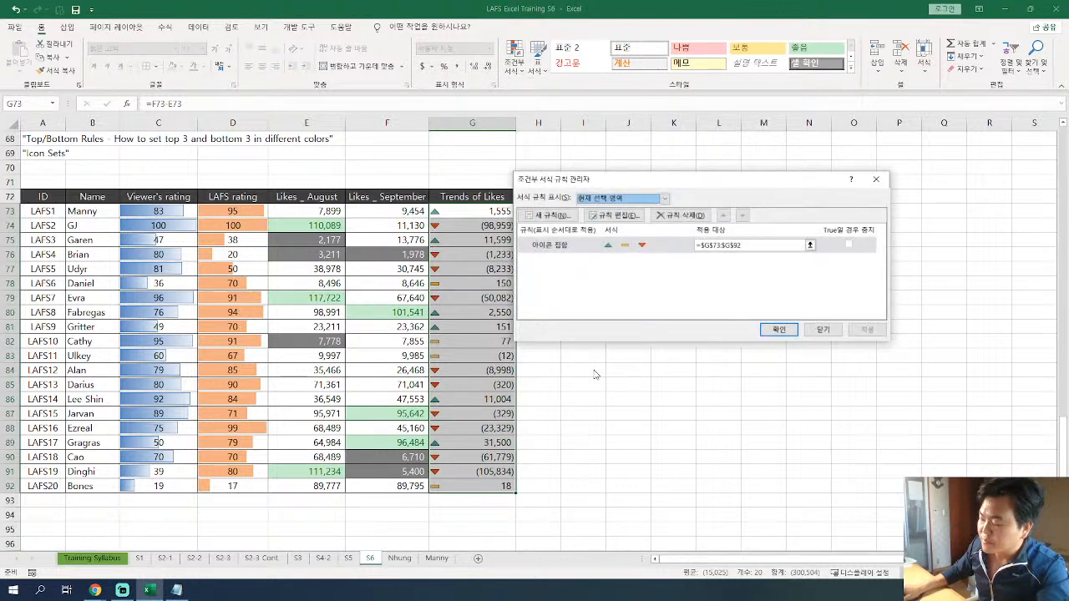
double_click(580, 246)
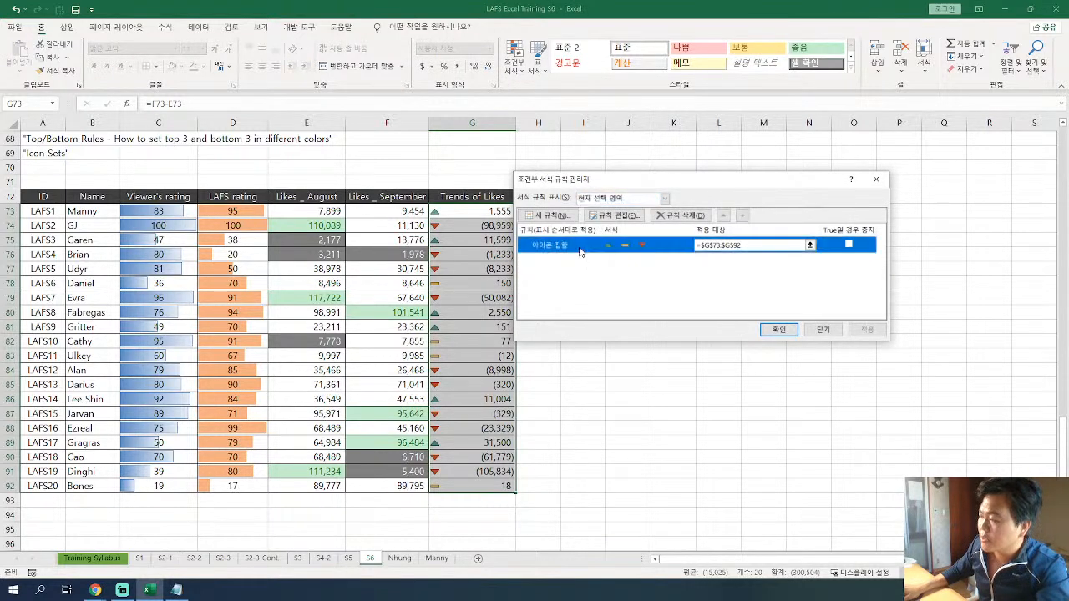
drag(666, 128, 390, 135)
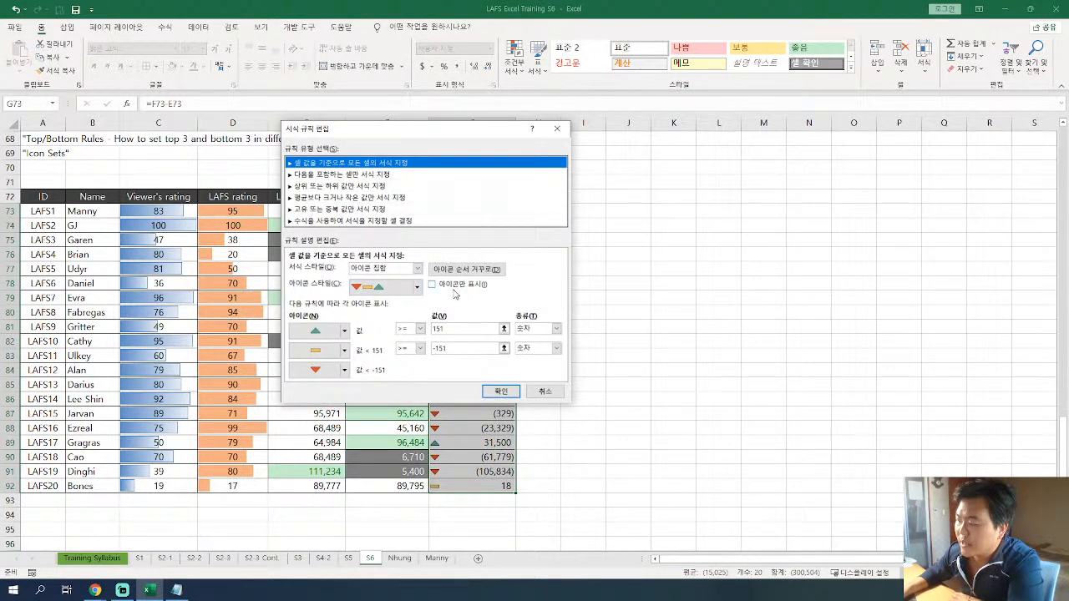
click(416, 287)
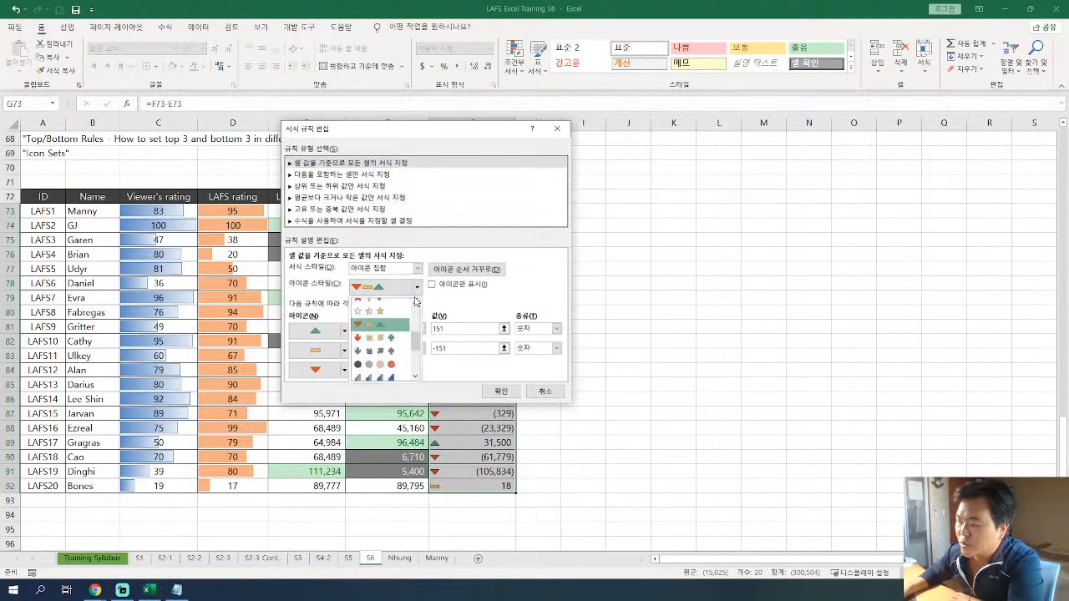
click(380, 331)
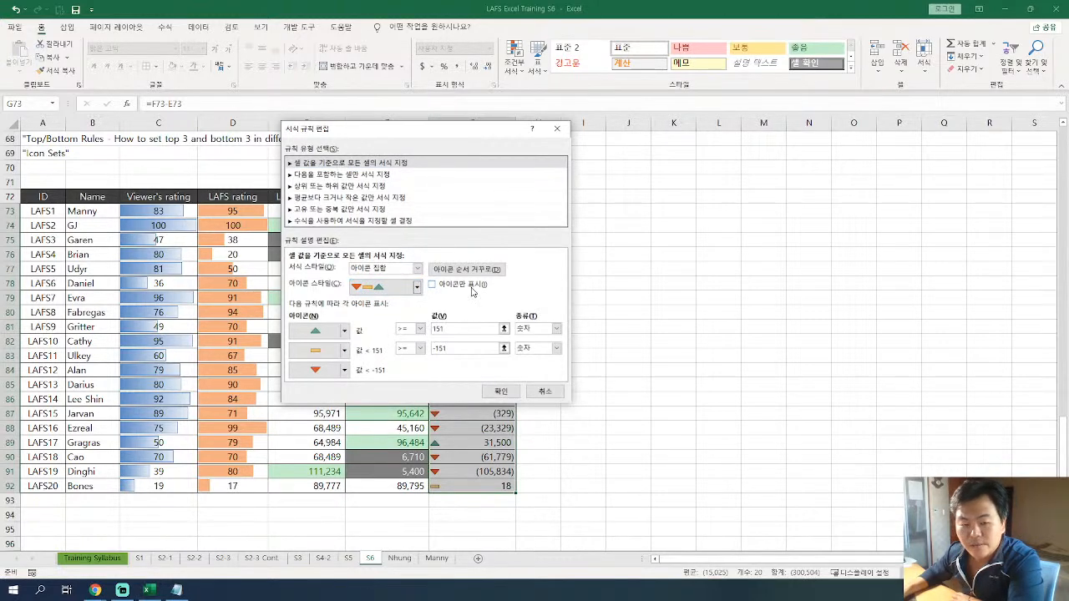
click(433, 285)
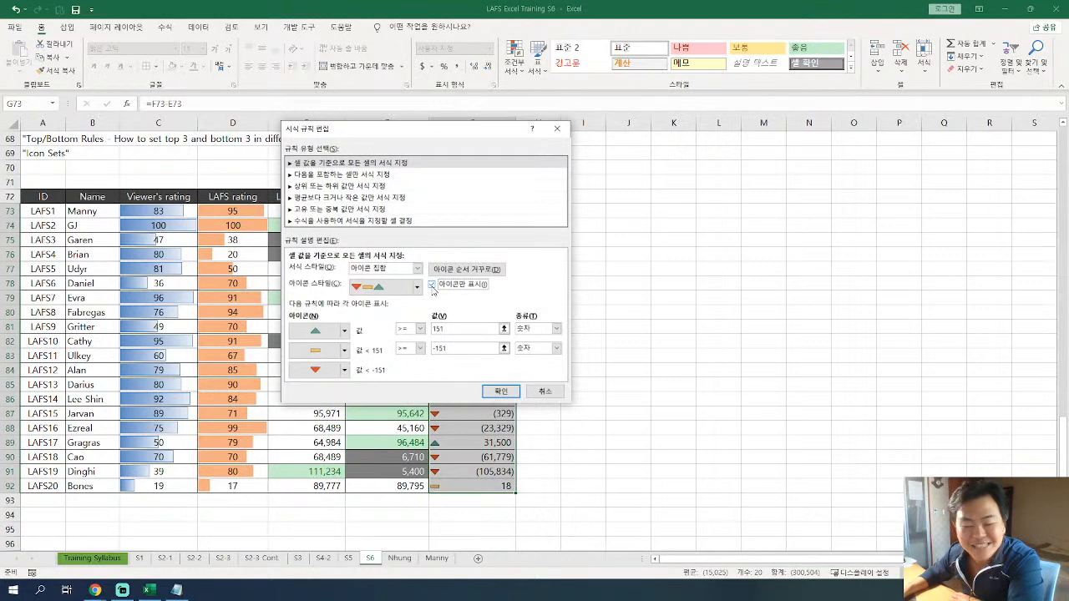
click(500, 392)
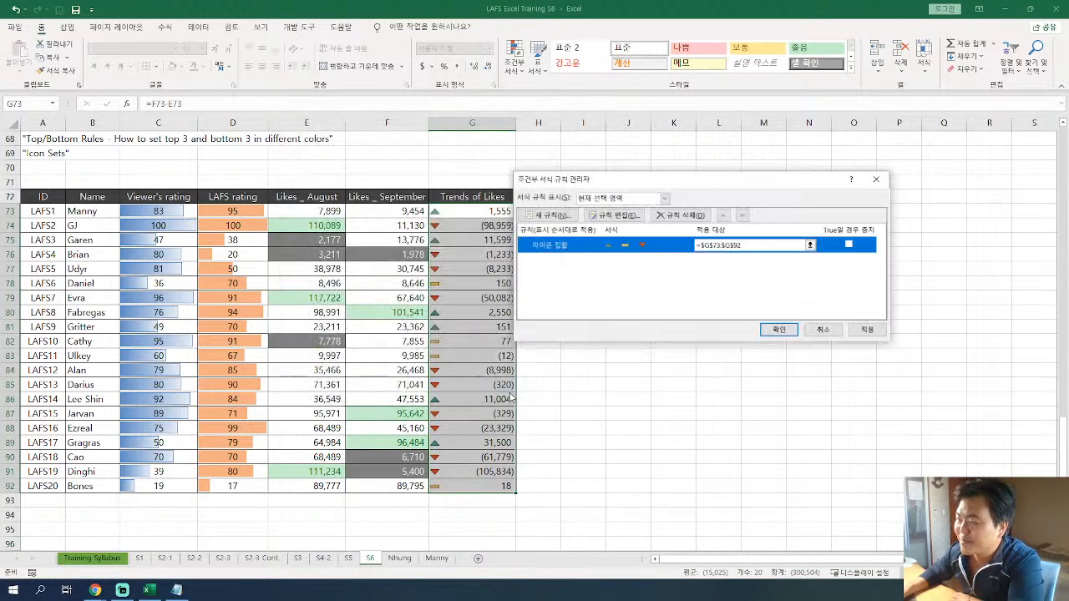
click(779, 330)
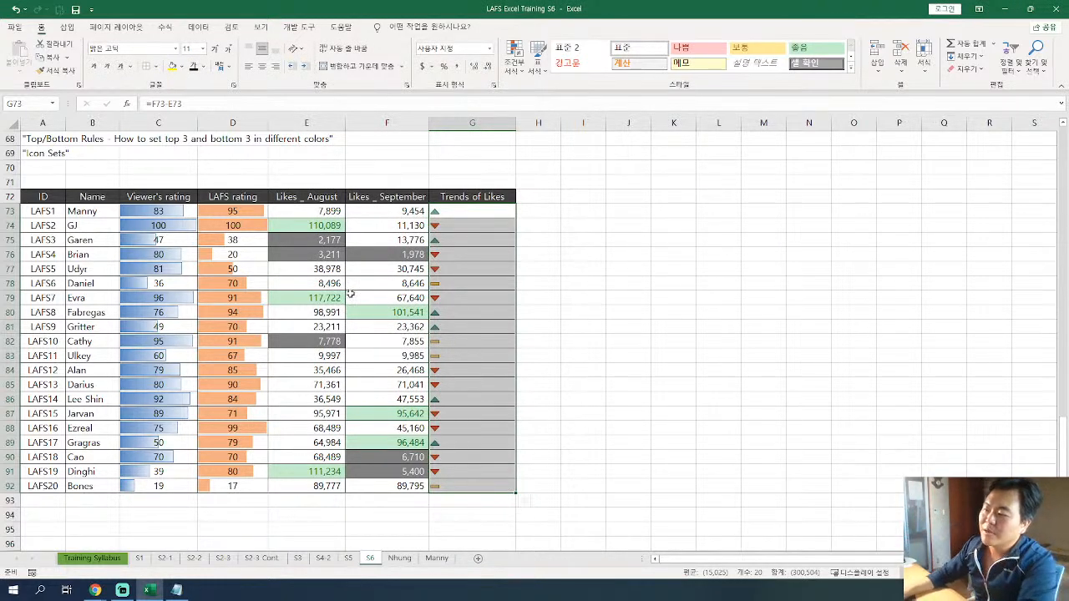
click(262, 66)
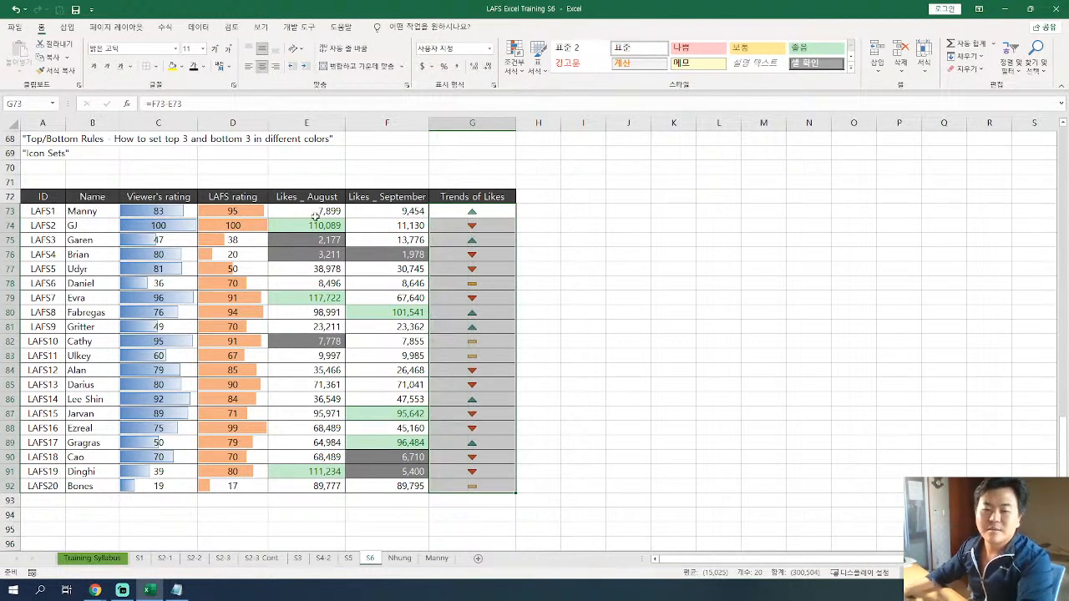
Review the icon-only Trends of Likes column in G73:G92 of the practice table.
click(503, 240)
drag(492, 210, 476, 486)
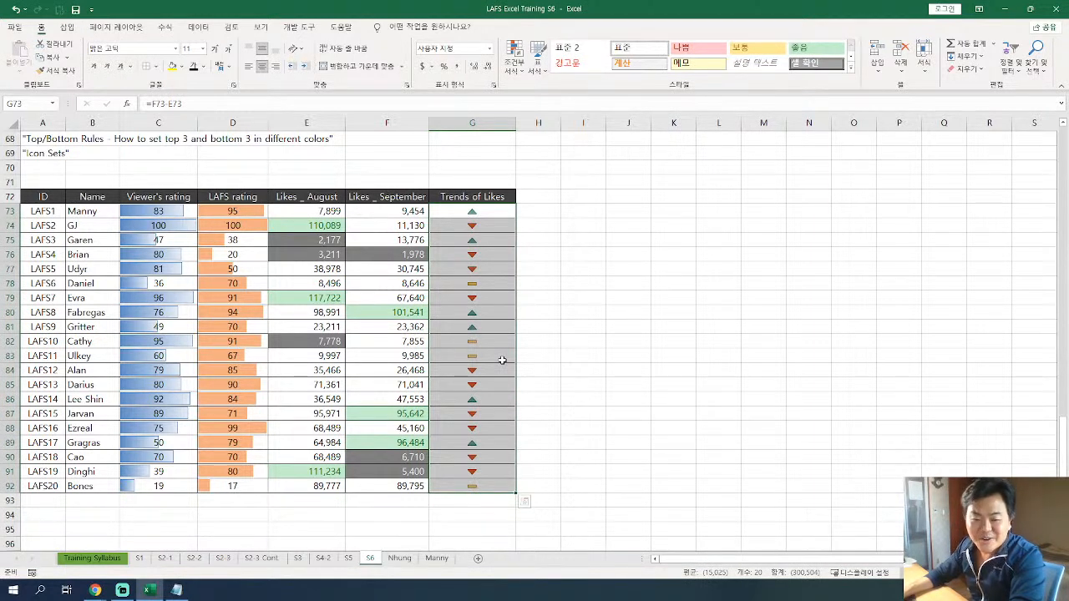
click(492, 276)
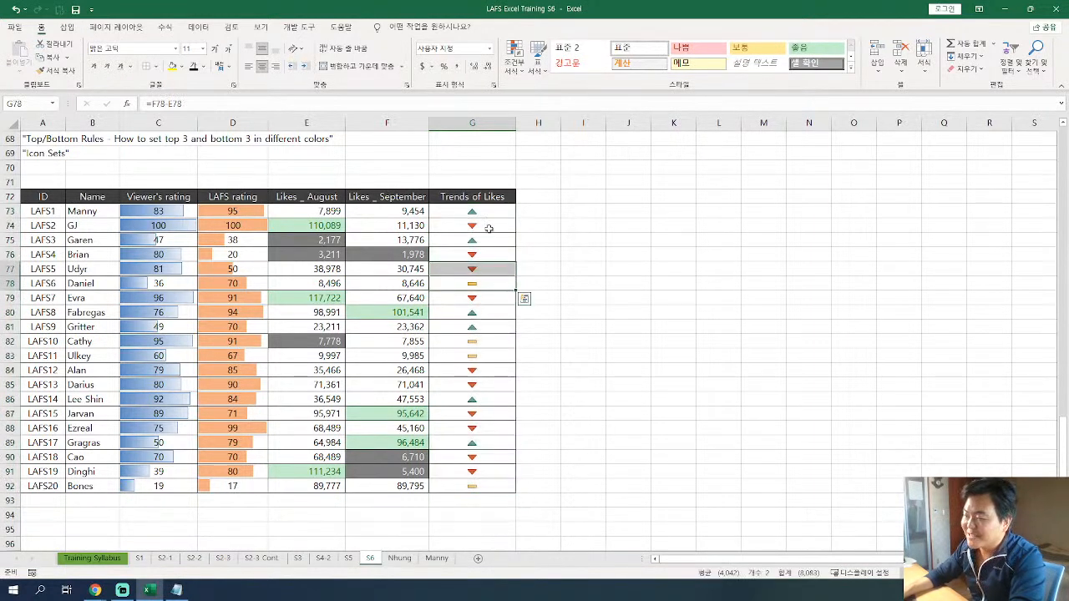
drag(487, 210, 476, 489)
scroll(477, 419, up, 6)
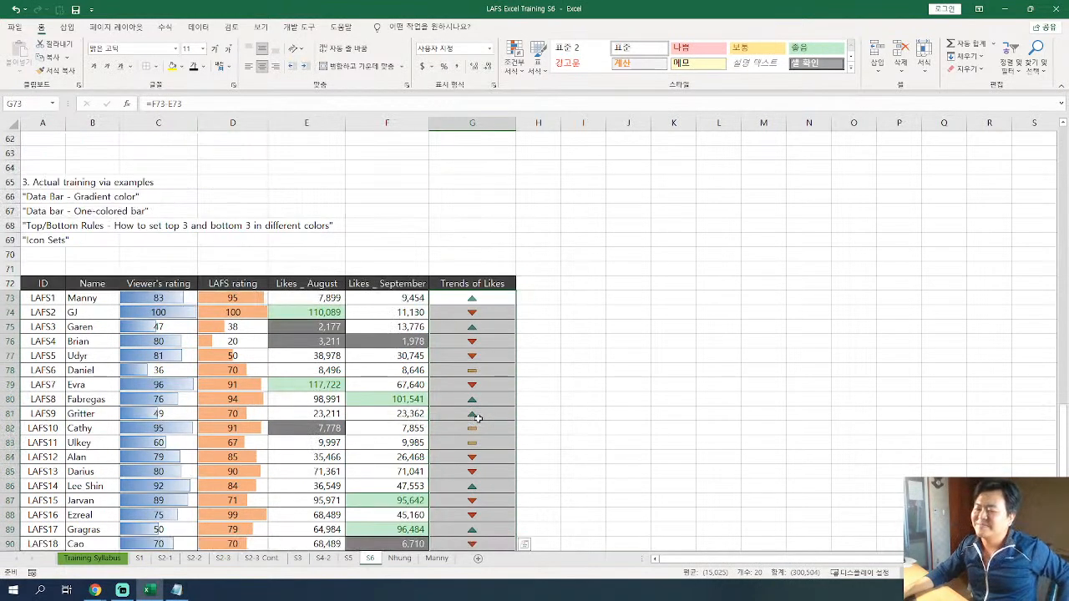
scroll(478, 419, down, 7)
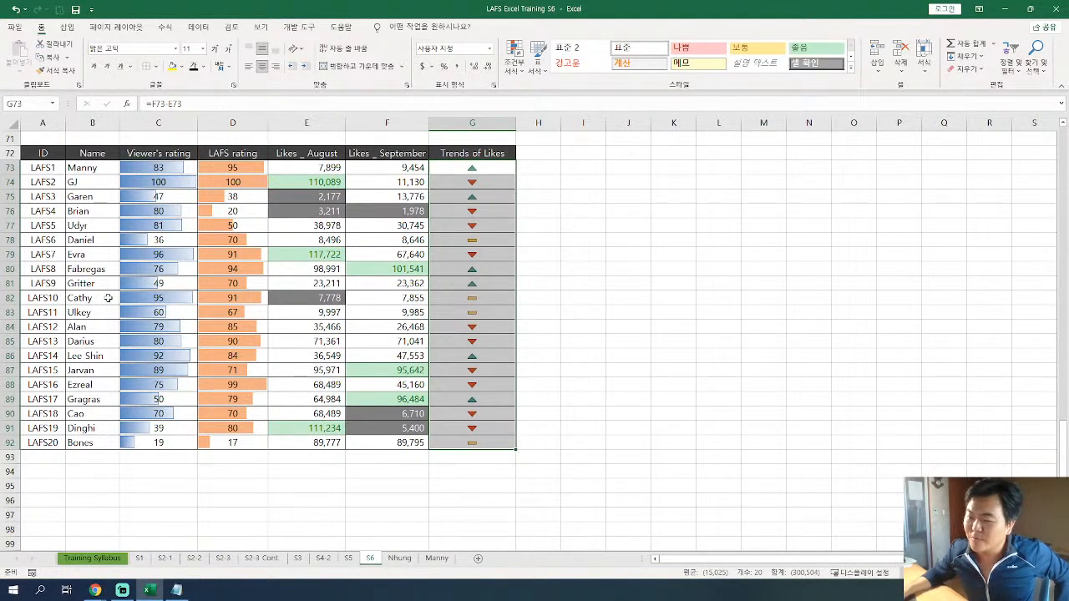
Compare the source data in A8:F28 with the target dashboard and its Trend column in G41:G61, ending at the practice table.
scroll(379, 206, up, 10)
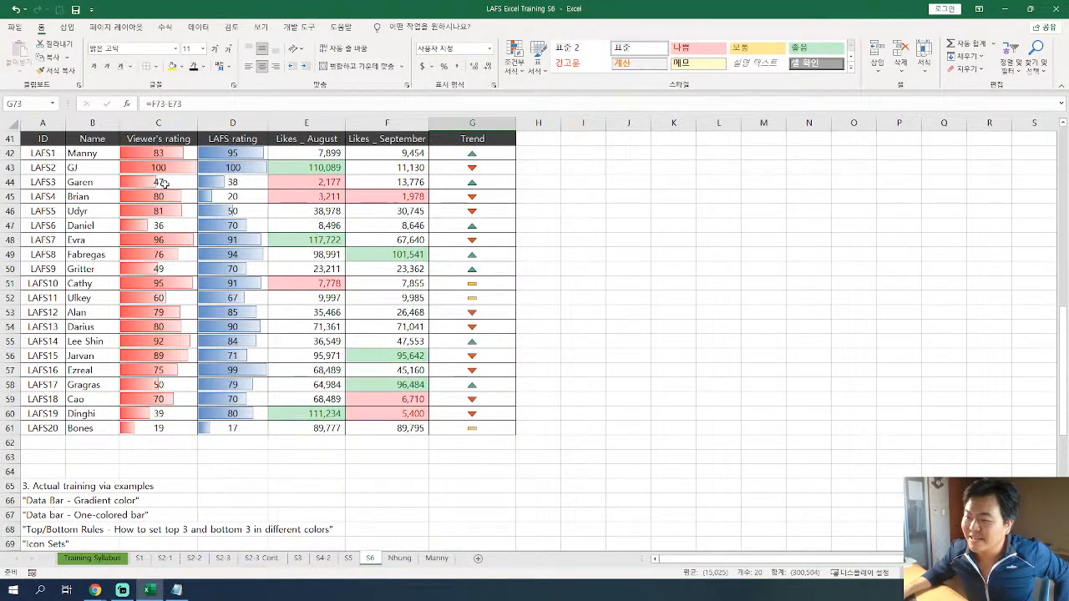
scroll(432, 198, up, 1)
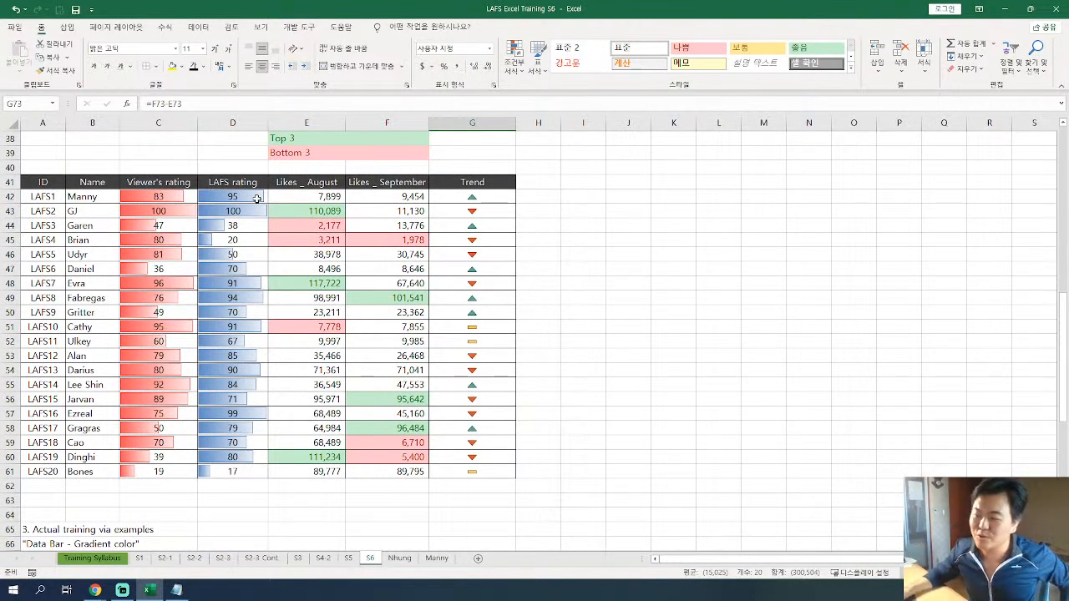
scroll(267, 265, up, 7)
scroll(266, 265, up, 3)
drag(52, 143, 418, 427)
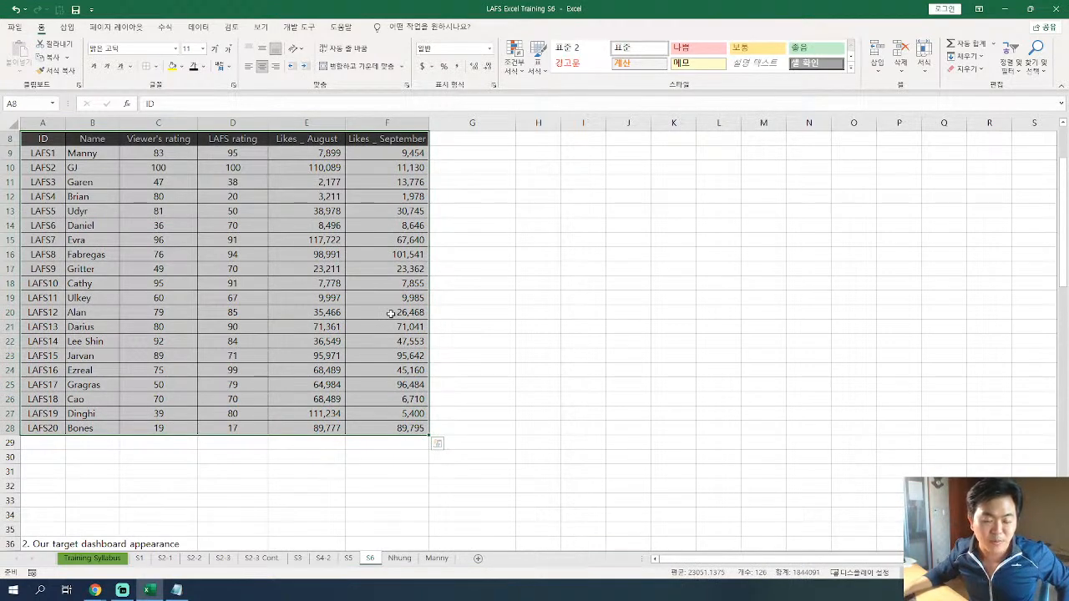
scroll(390, 314, down, 9)
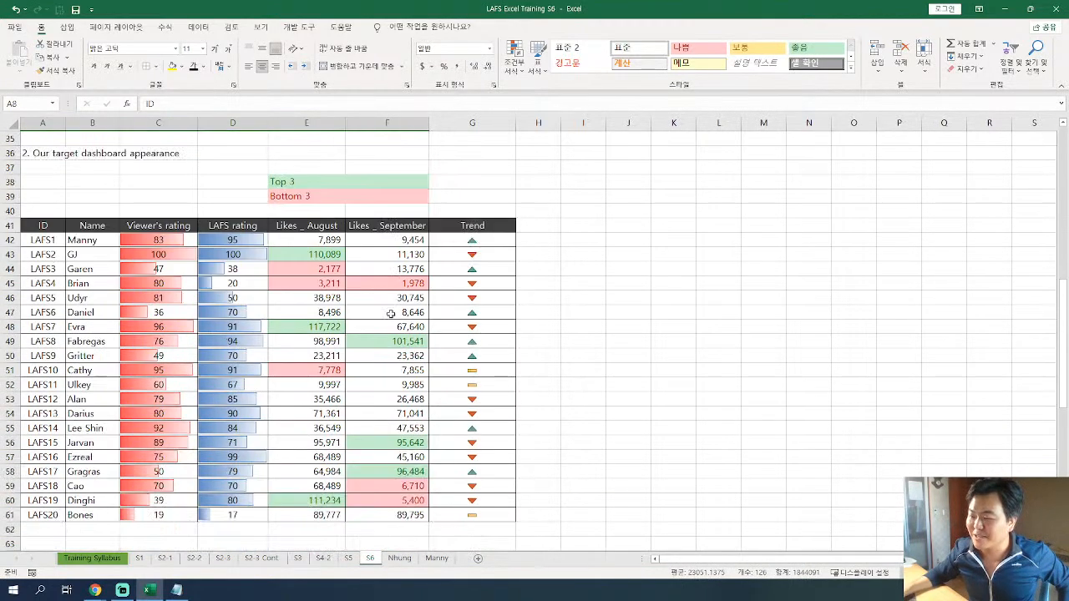
drag(45, 227, 388, 518)
drag(472, 226, 466, 514)
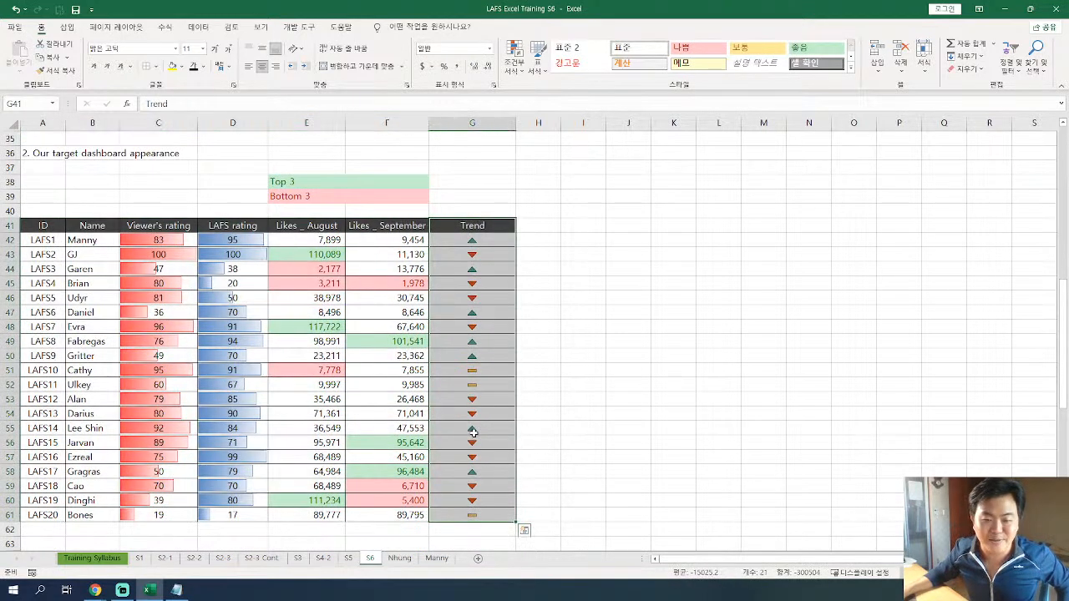
scroll(375, 376, down, 8)
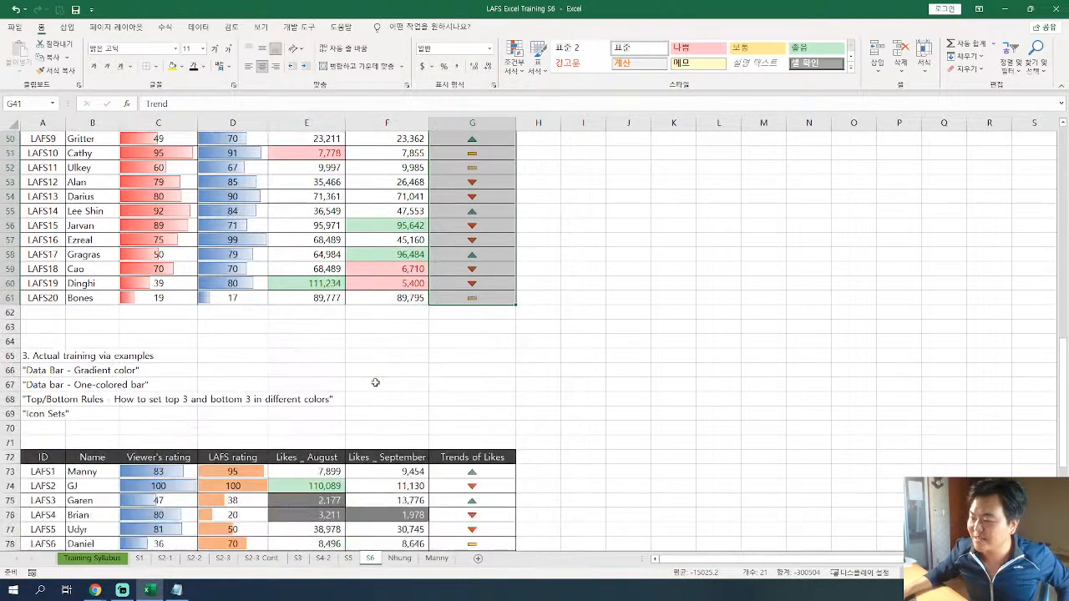
scroll(340, 448, down, 3)
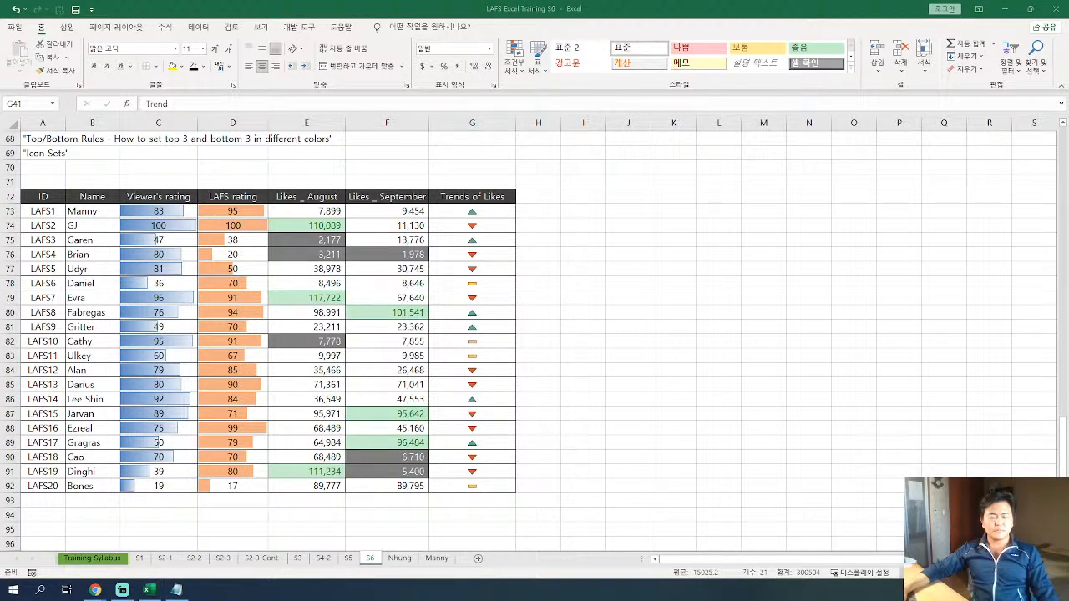
Switch to the YouTube live stream in Chrome to check the chat, and return to the Excel workbook.
key(alt+Tab)
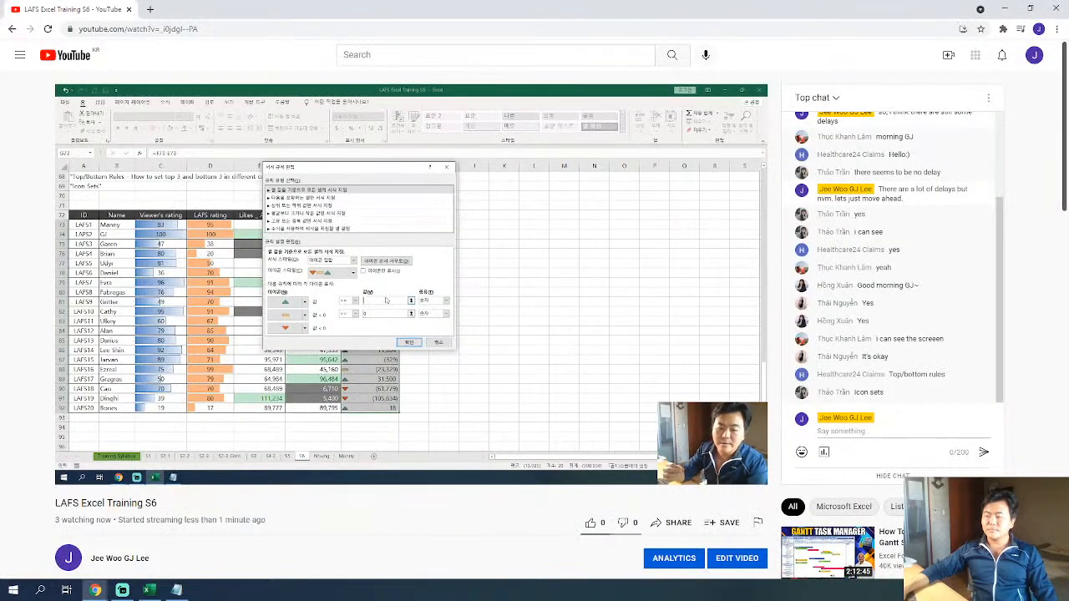
double_click(400, 15)
key(alt+Tab)
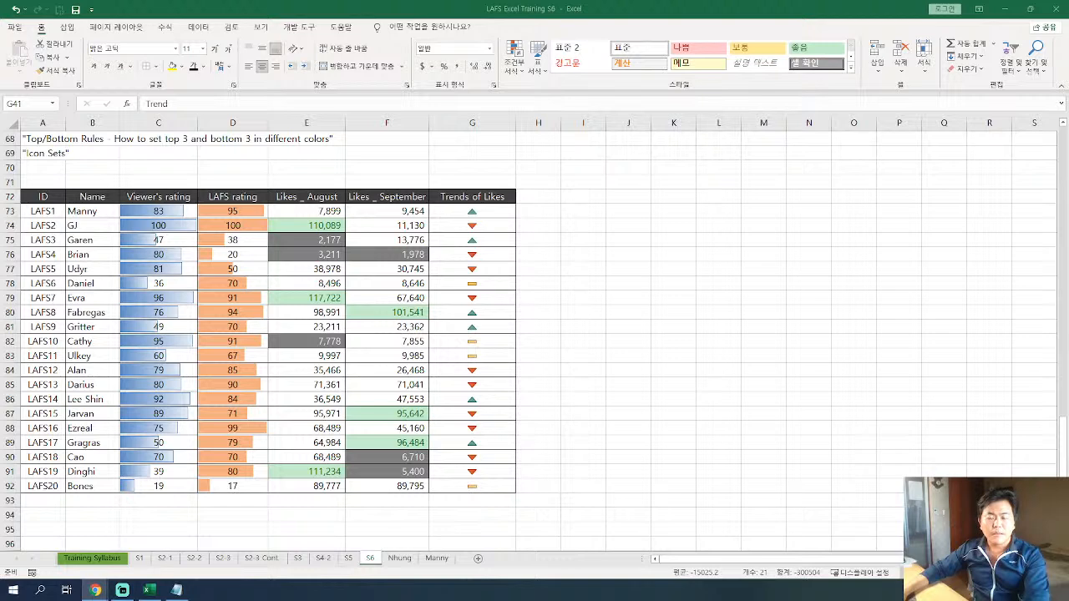
key(alt+Tab)
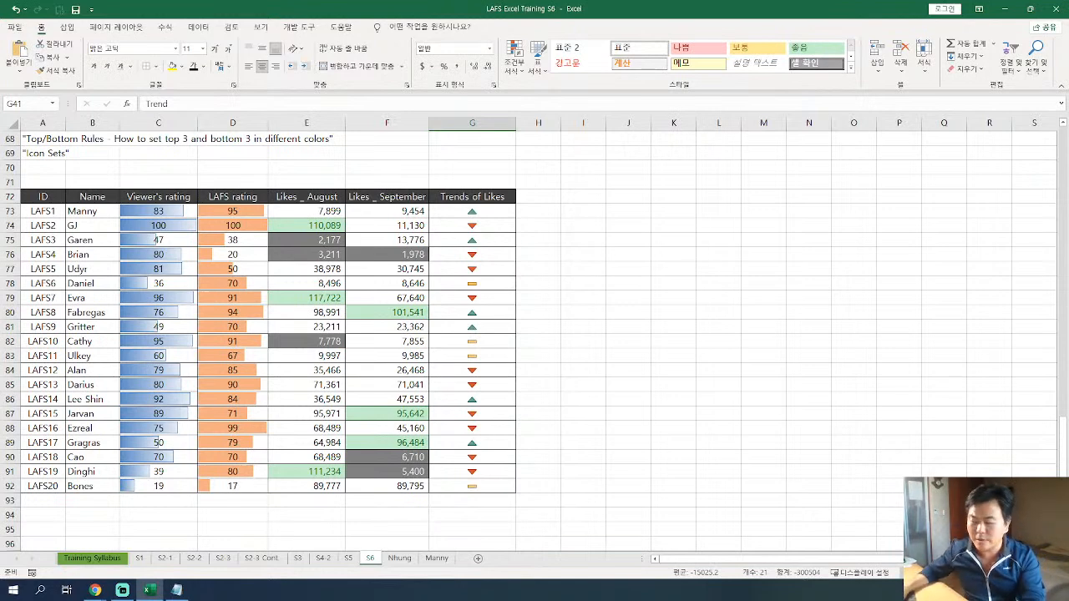
Edit the icon set rule on G73:G92 to turn off icon-only display, and apply it.
drag(489, 211, 522, 500)
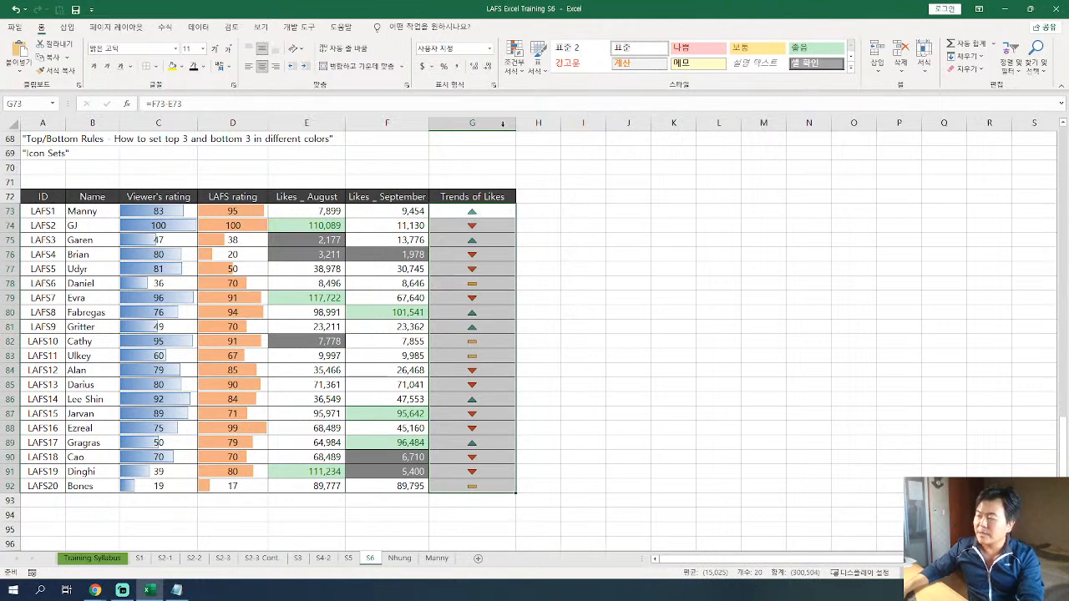
click(516, 62)
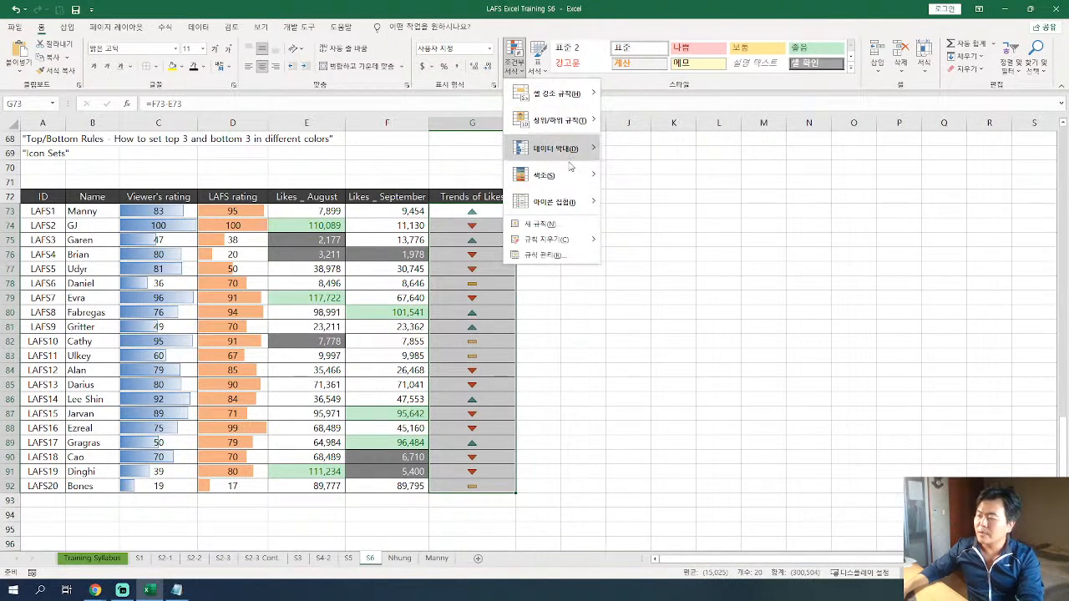
mouse_move(574, 201)
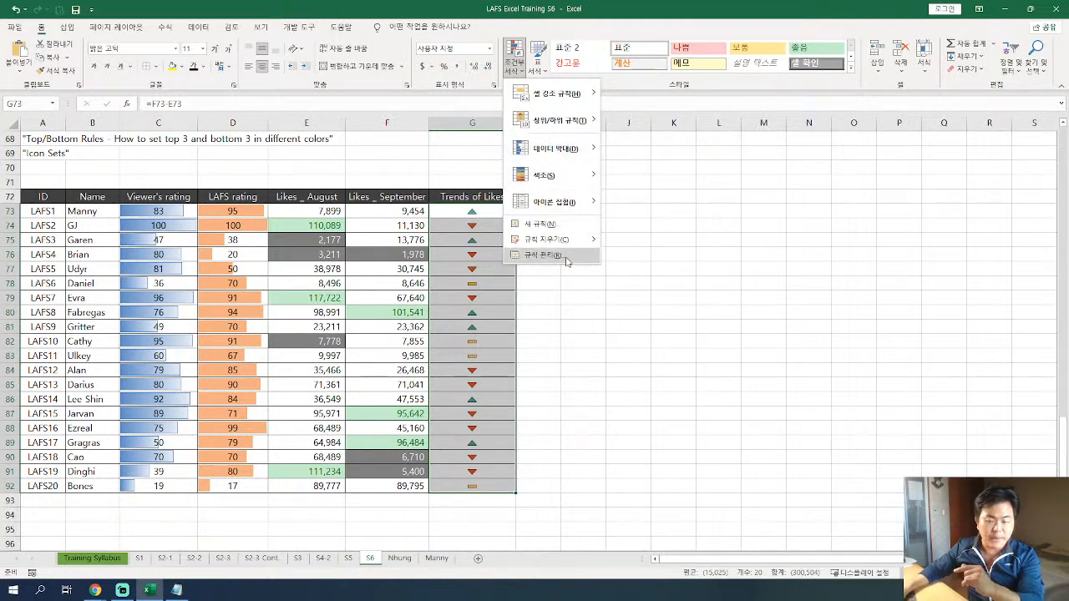
click(566, 256)
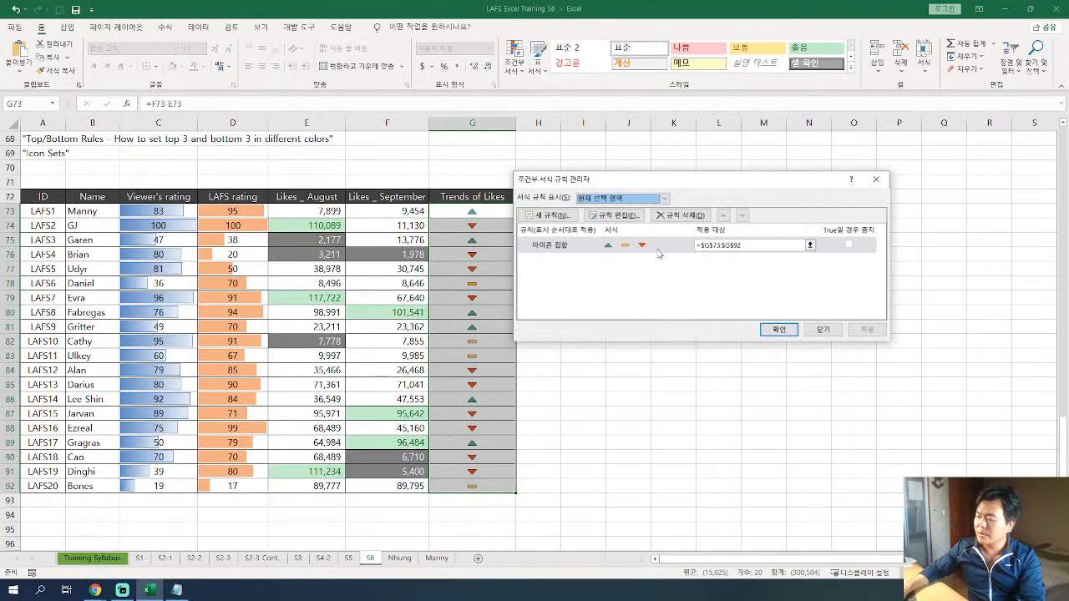
double_click(660, 251)
drag(704, 125, 443, 129)
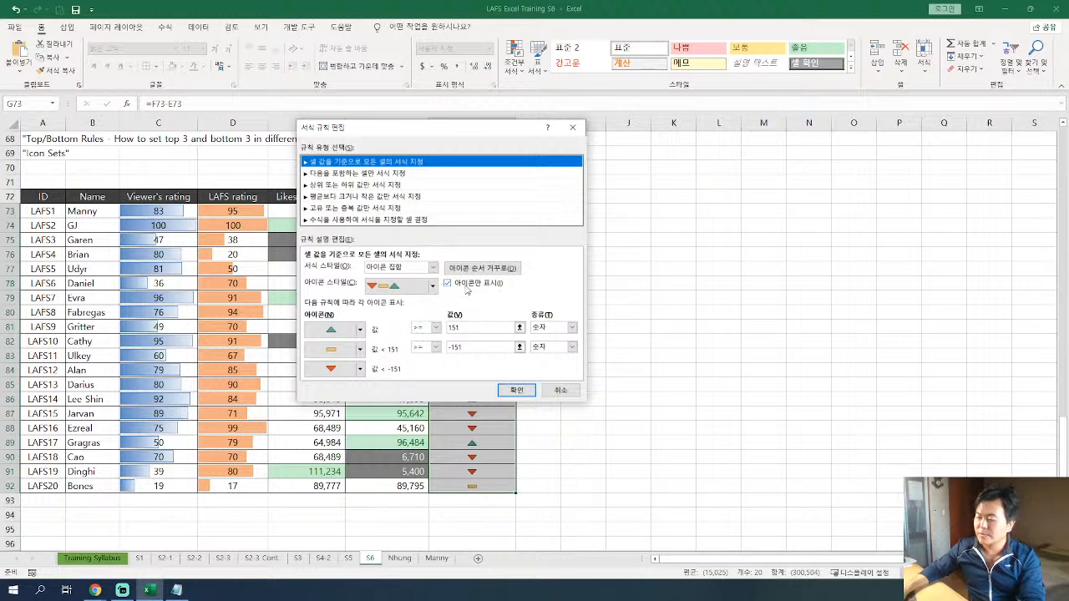
click(448, 284)
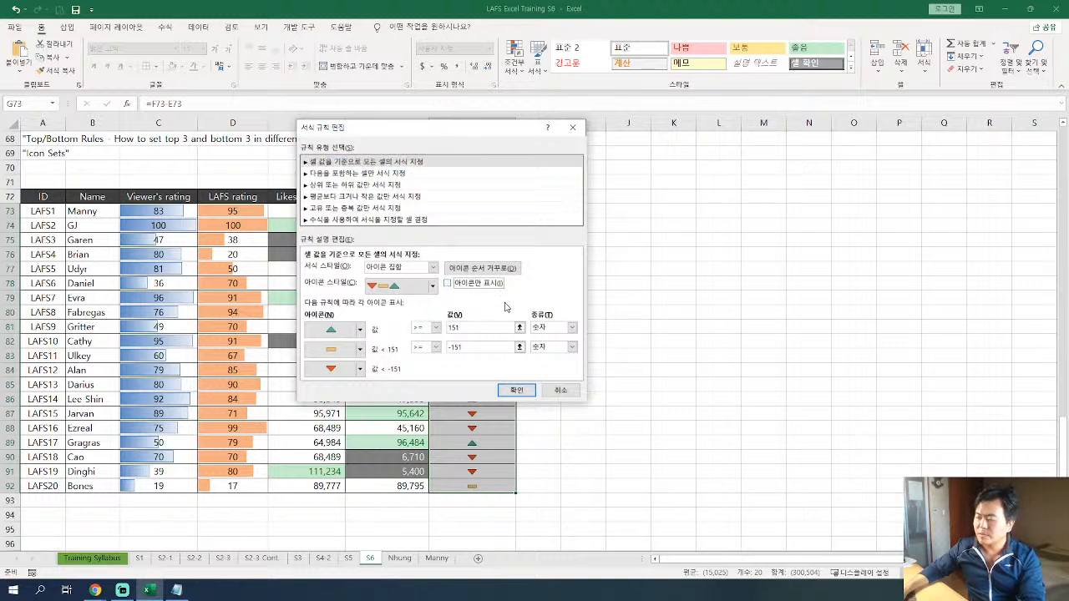
click(517, 390)
click(779, 330)
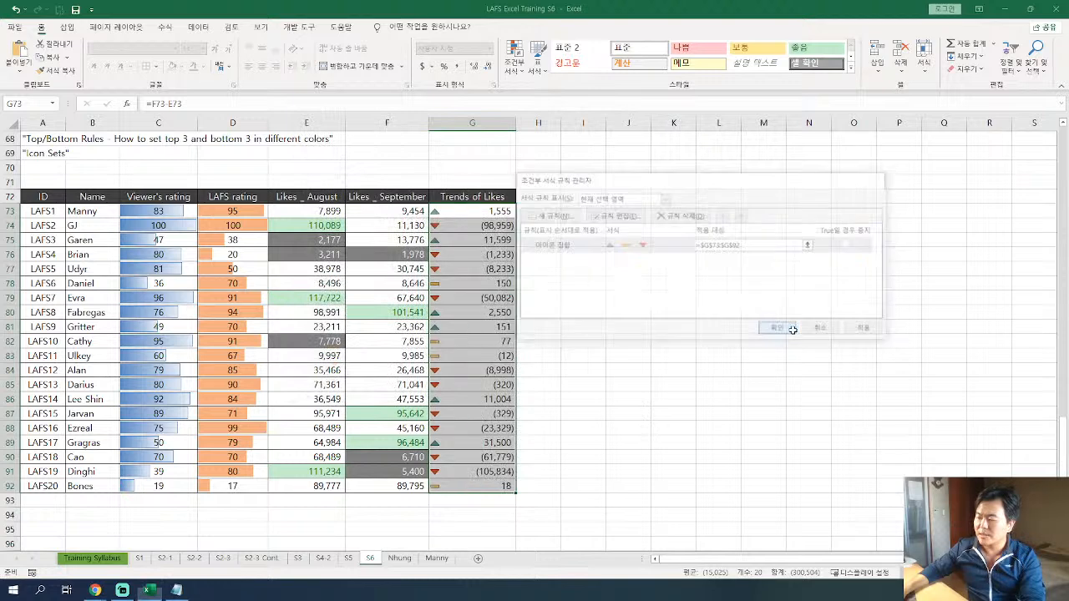
Turn icon-only display (아이콘만 표시) back on in the Trends of Likes icon set rule, apply it, and select G73:G92.
click(514, 55)
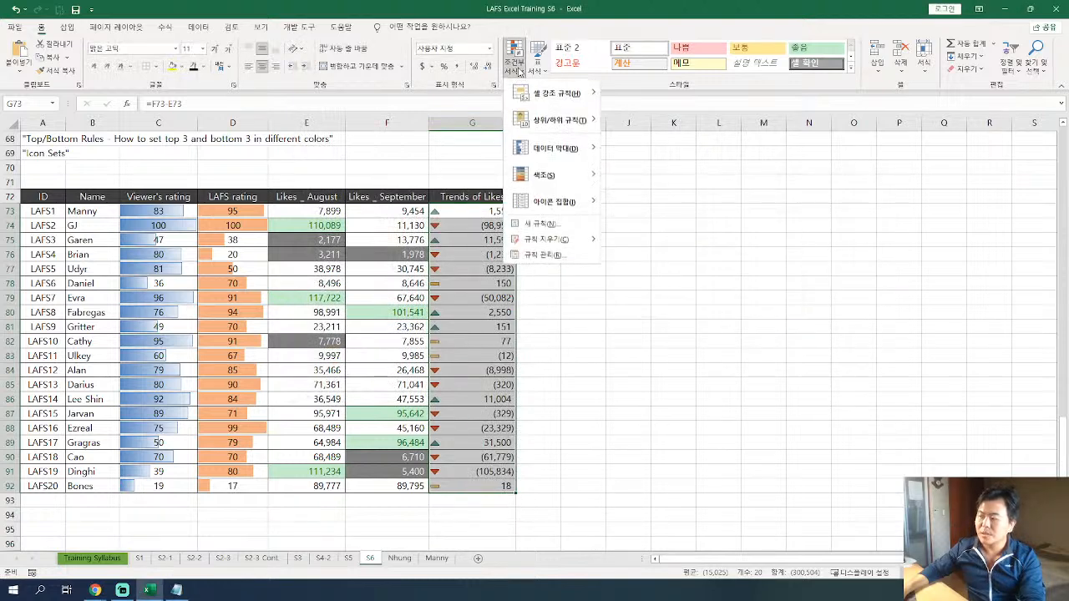
click(544, 254)
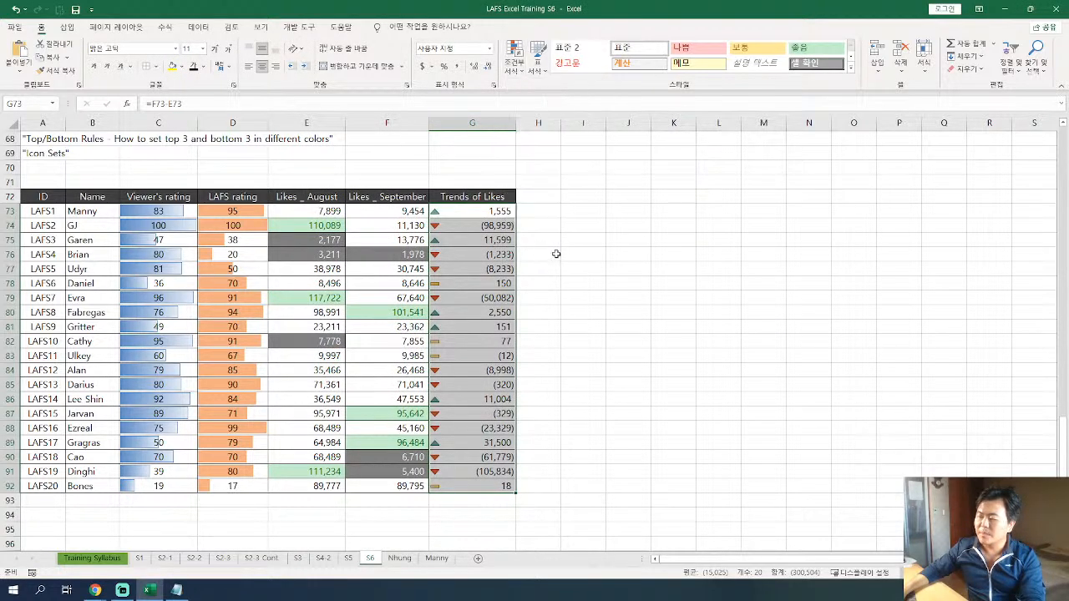
double_click(631, 246)
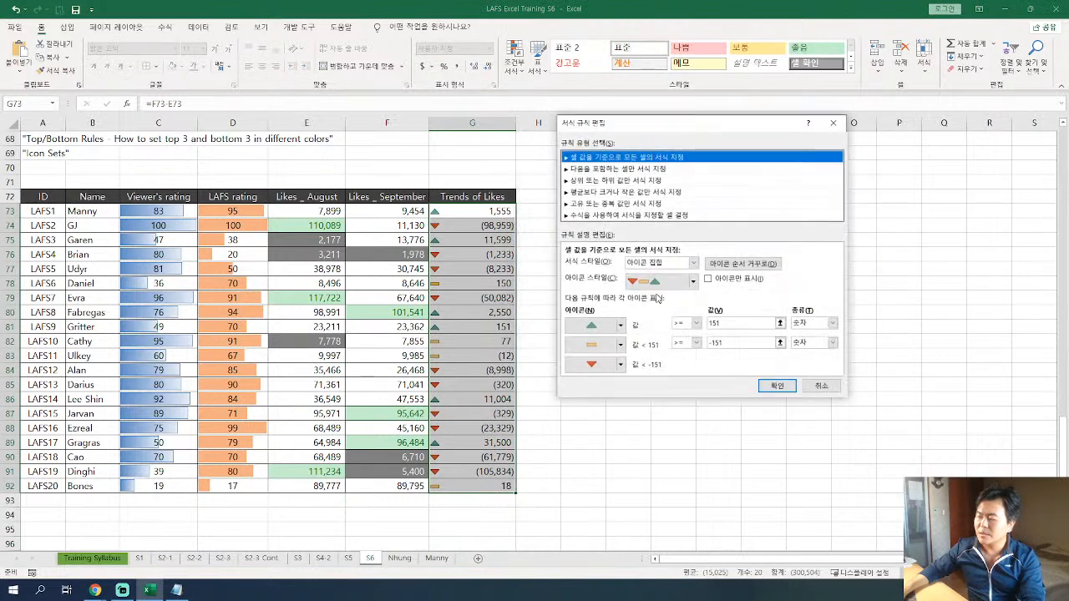
click(725, 284)
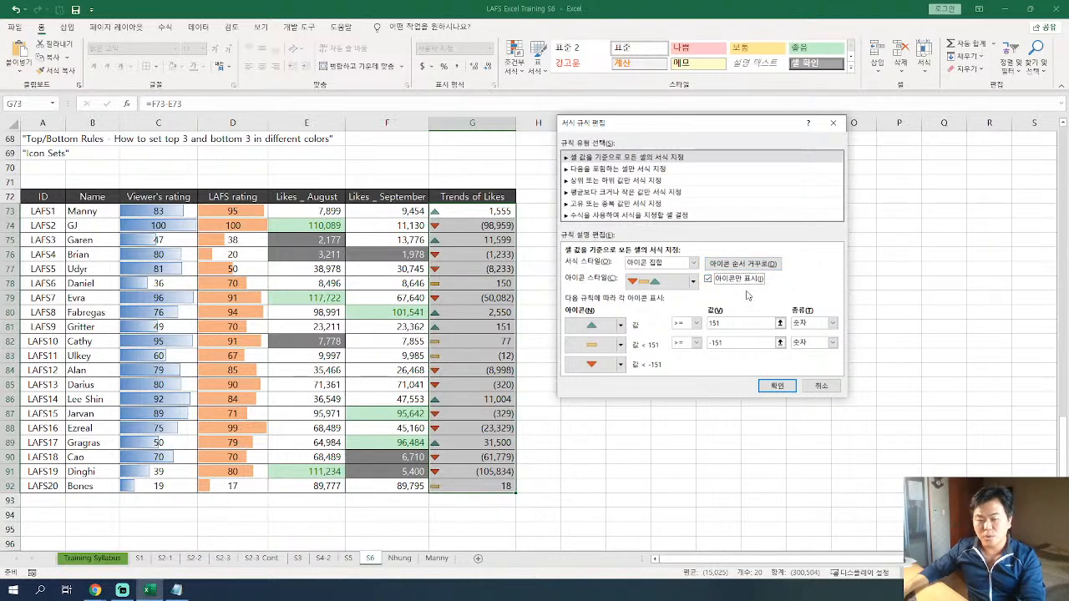
click(778, 385)
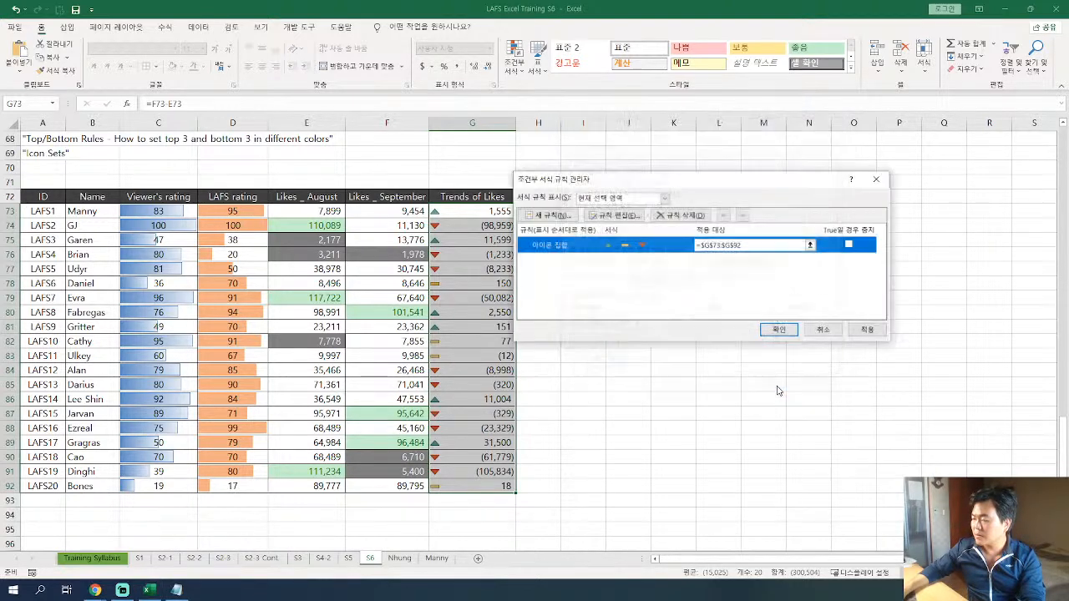
click(779, 335)
drag(498, 214, 496, 489)
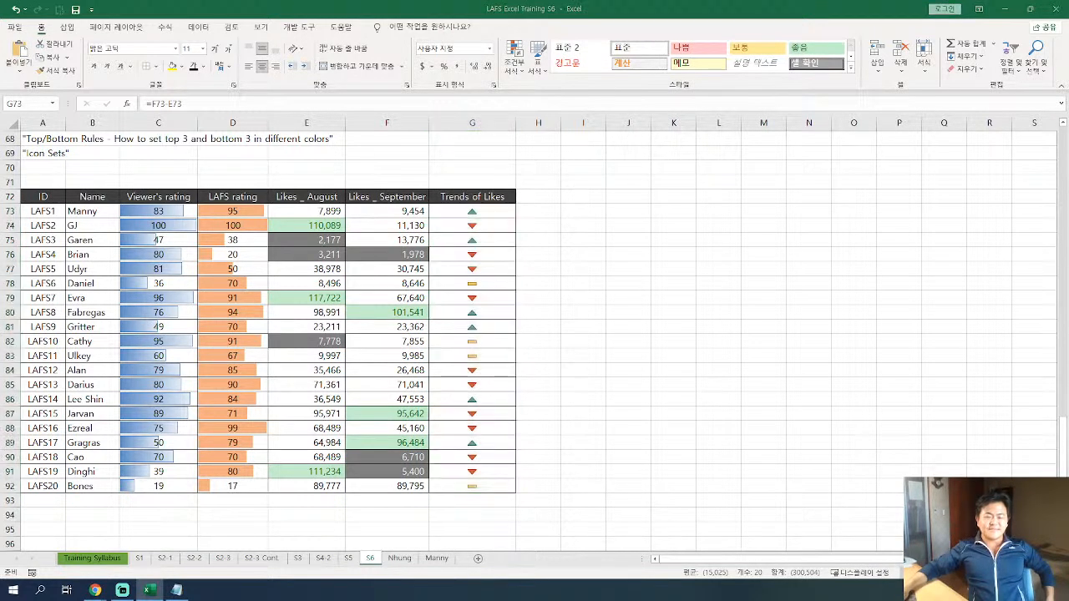
key(alt+Tab)
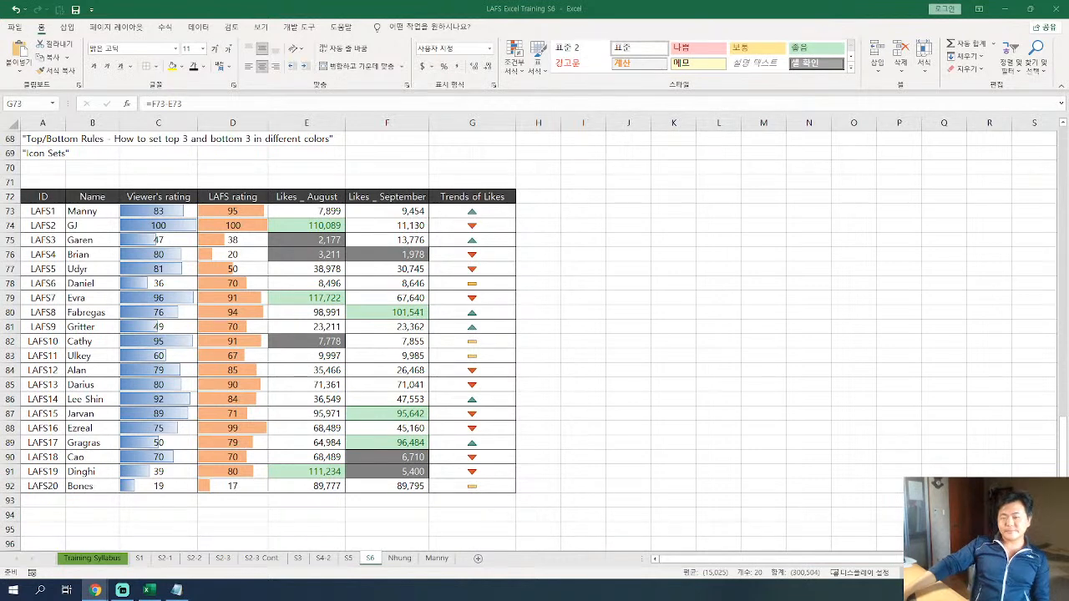
key(alt+Tab)
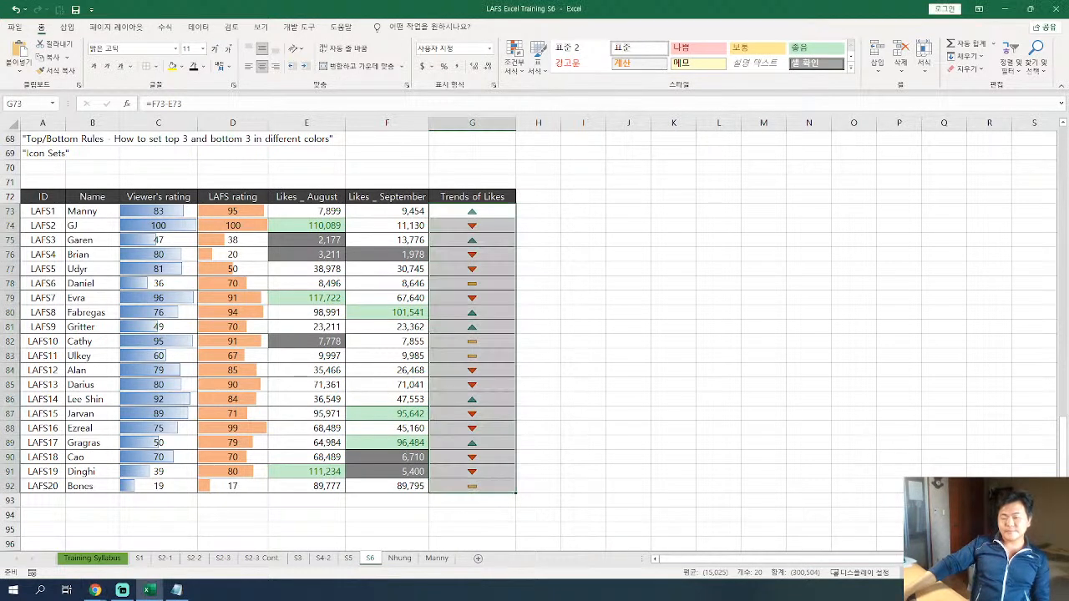
key(alt+Tab)
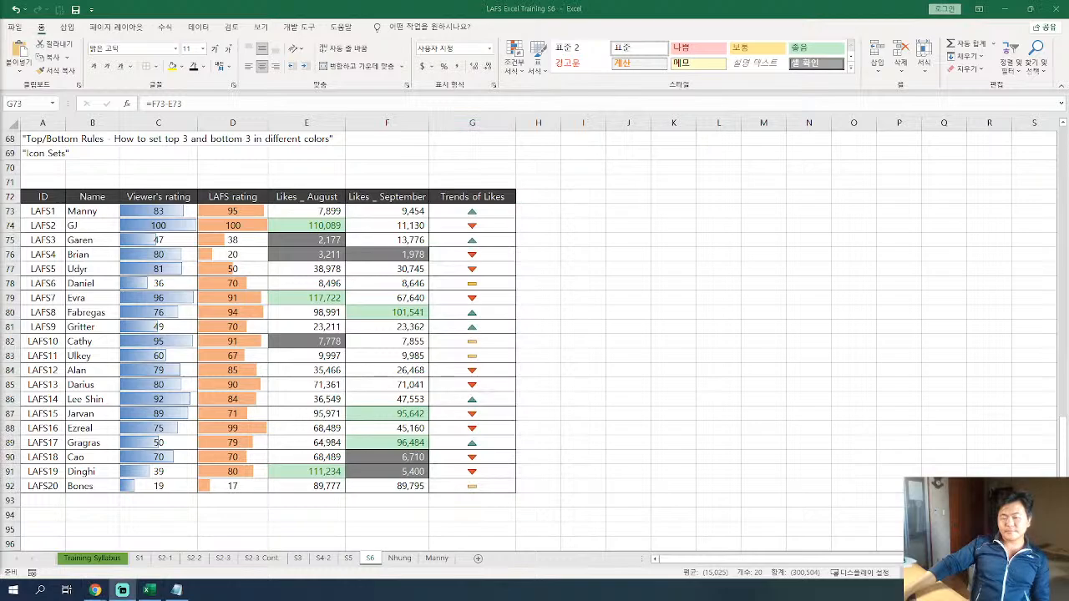